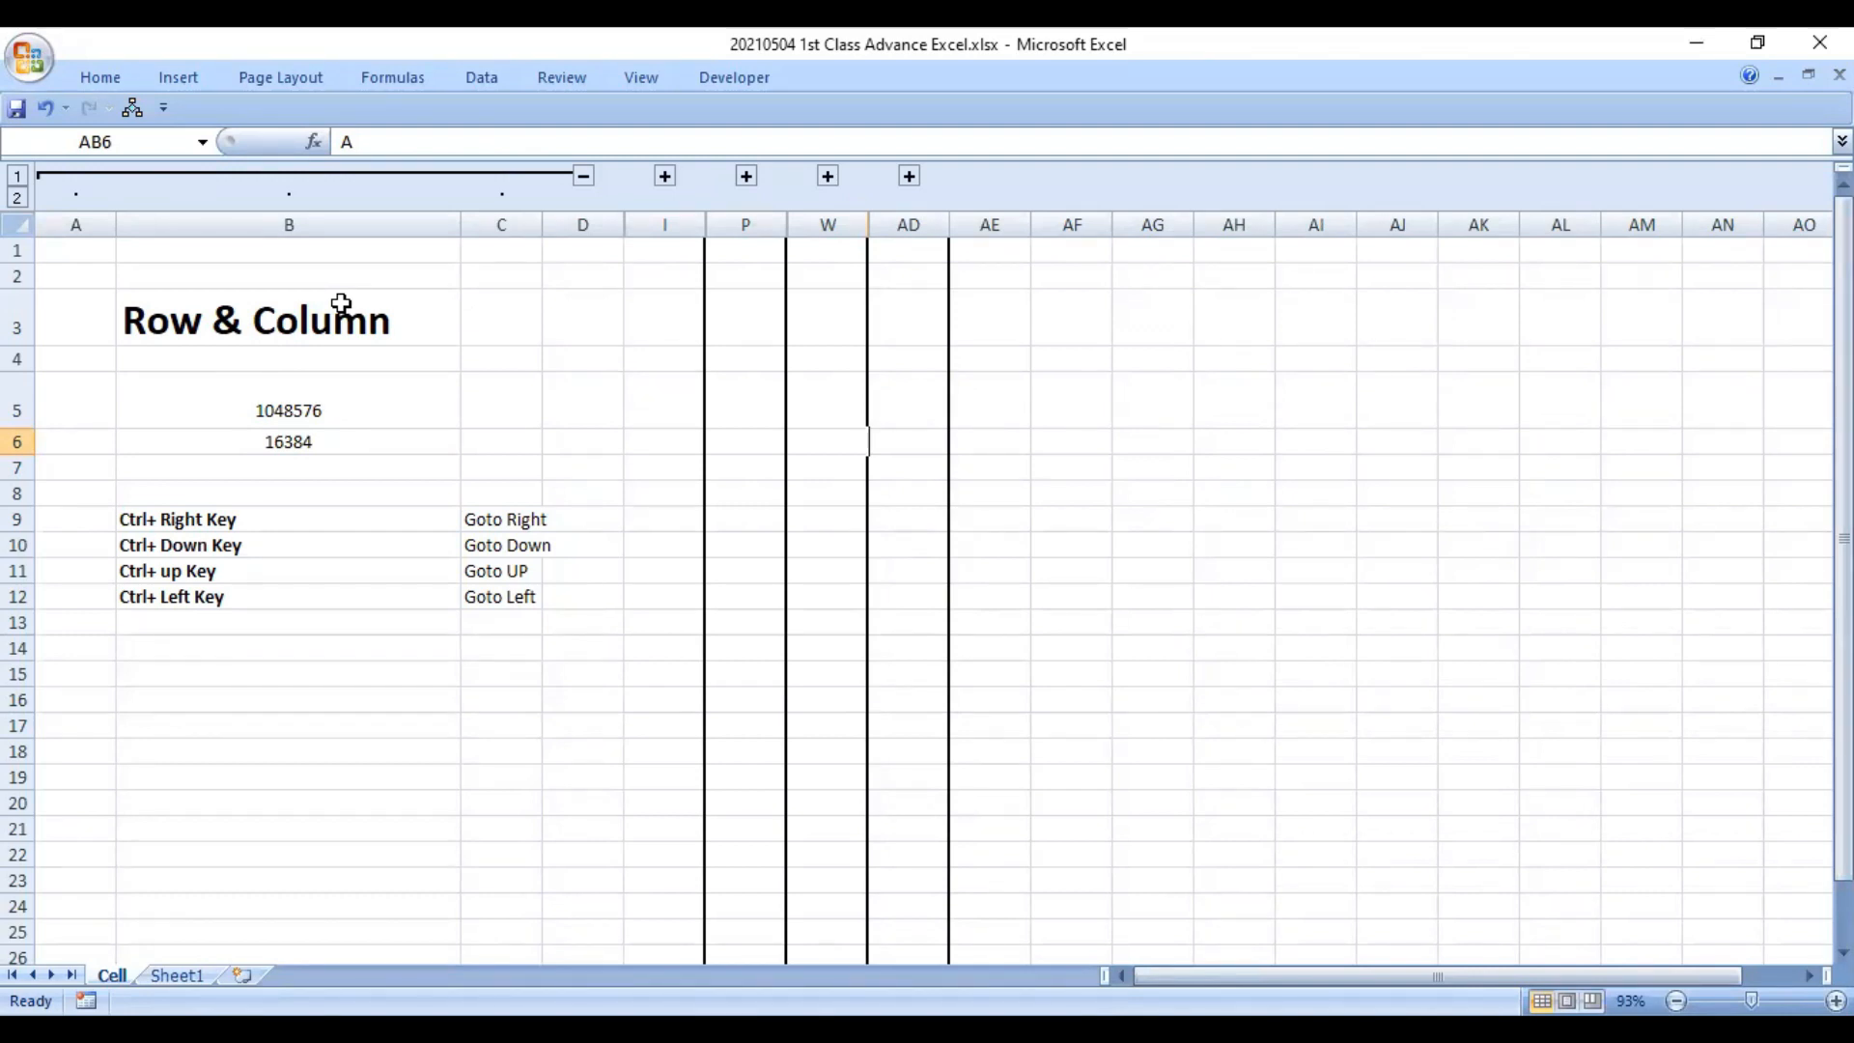
- Select whole columns A, B, C, D and I one after another to show what a column is
{"action": "left_click", "coordinate": [97, 218]}
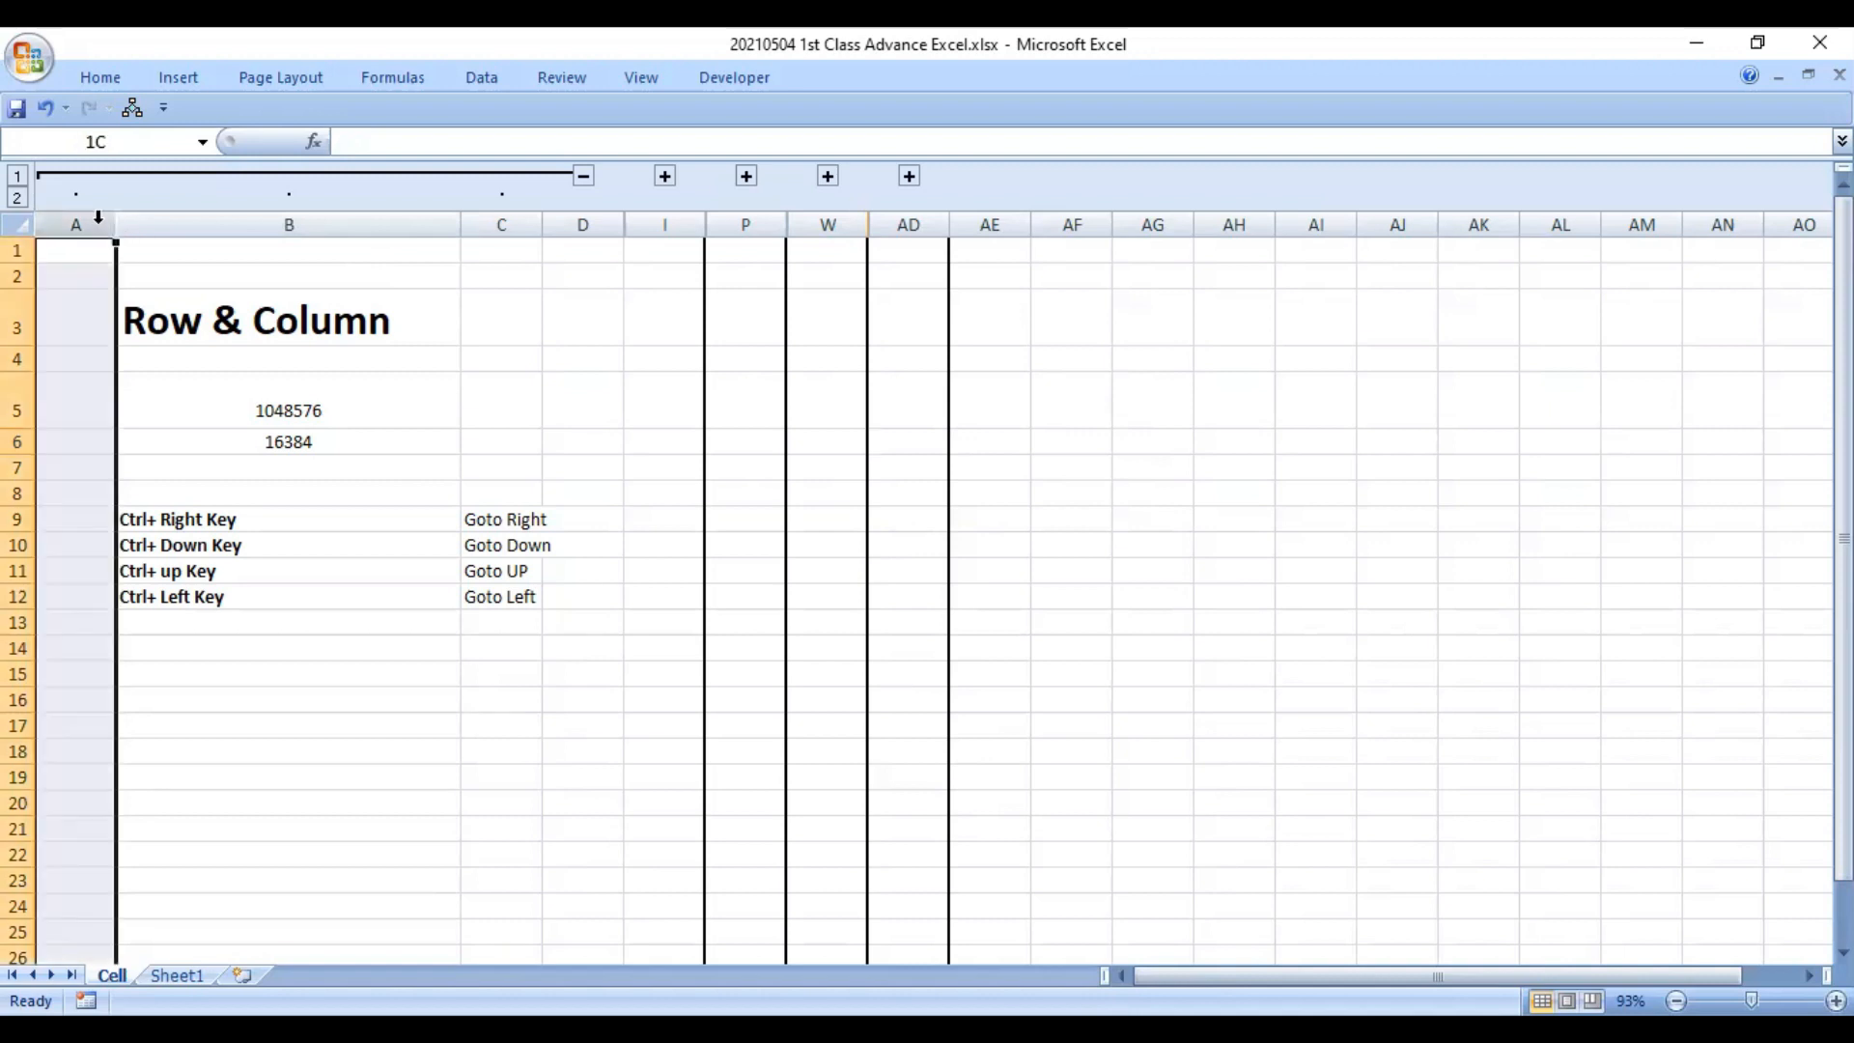
{"action": "left_click", "coordinate": [364, 220]}
{"action": "left_click", "coordinate": [521, 222]}
{"action": "left_click", "coordinate": [570, 224]}
{"action": "left_click", "coordinate": [644, 220]}
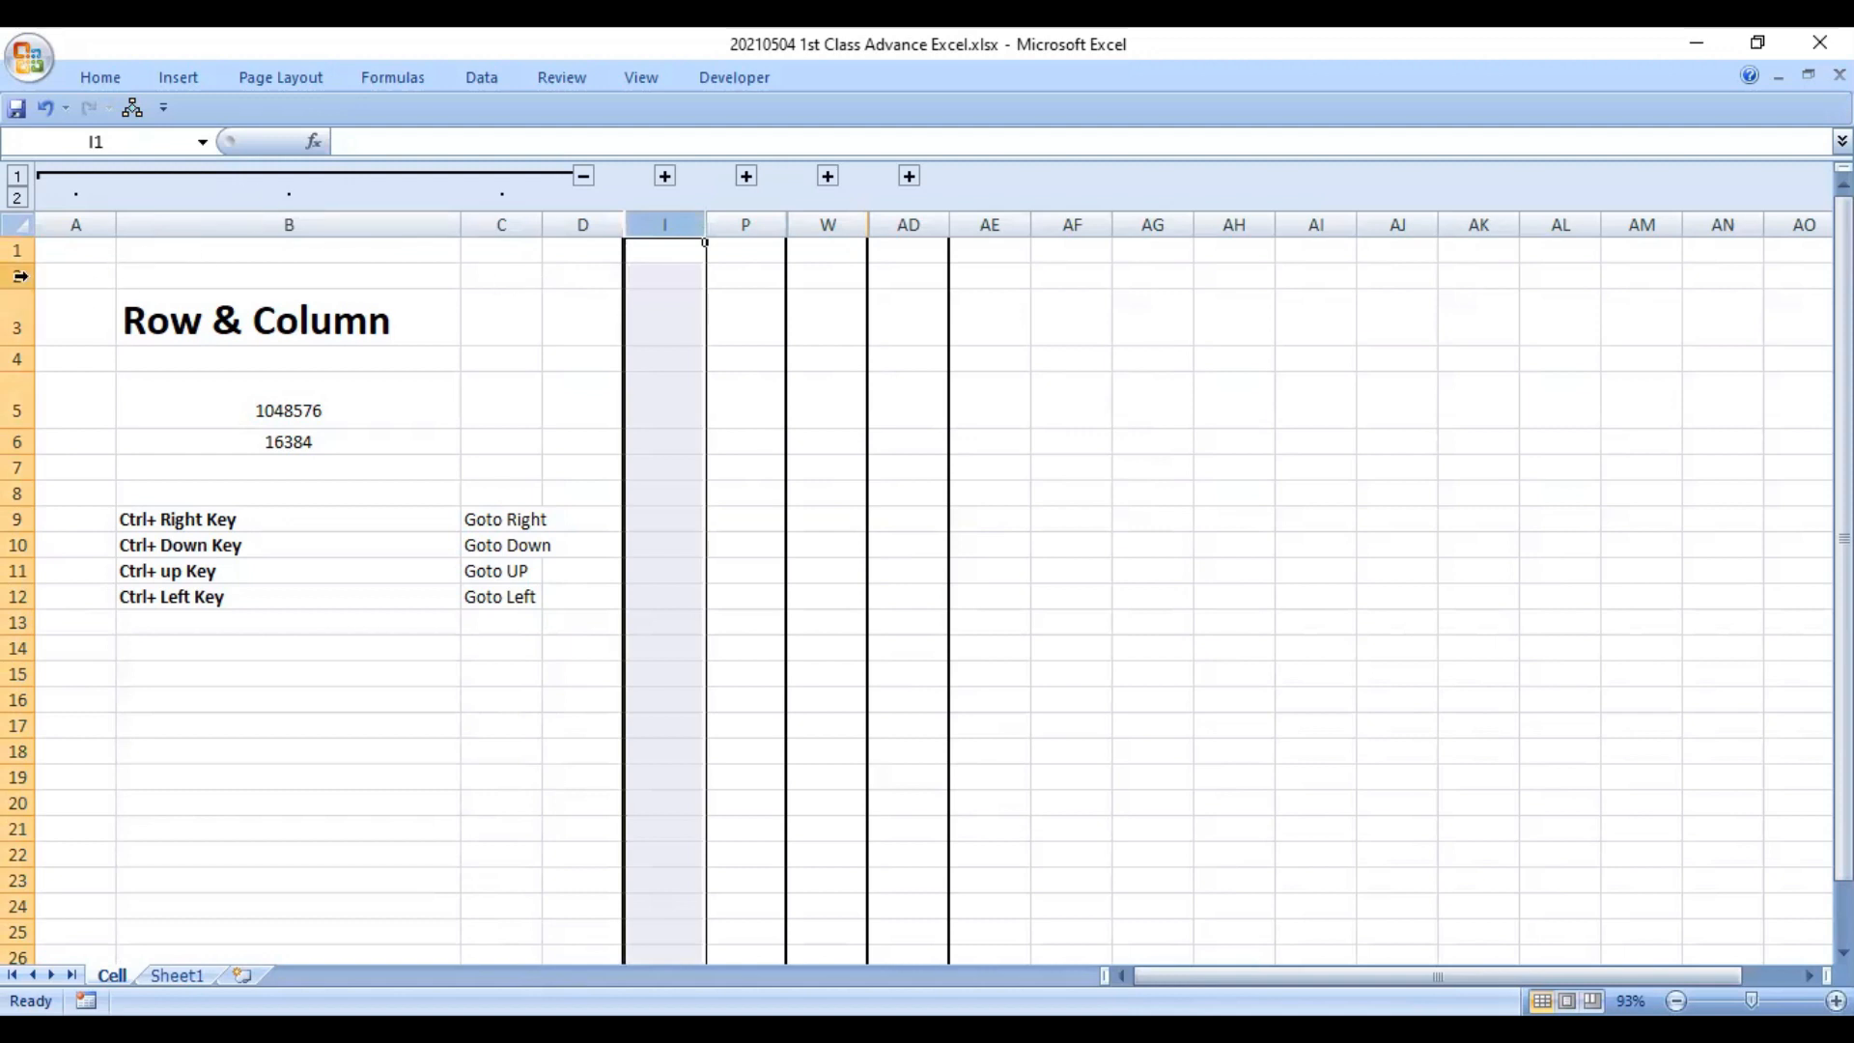
- Select rows 1 to 2 and a larger block of whole rows, then select cell A22
{"action": "left_click_drag", "start_coordinate": [20, 252], "coordinate": [19, 280]}
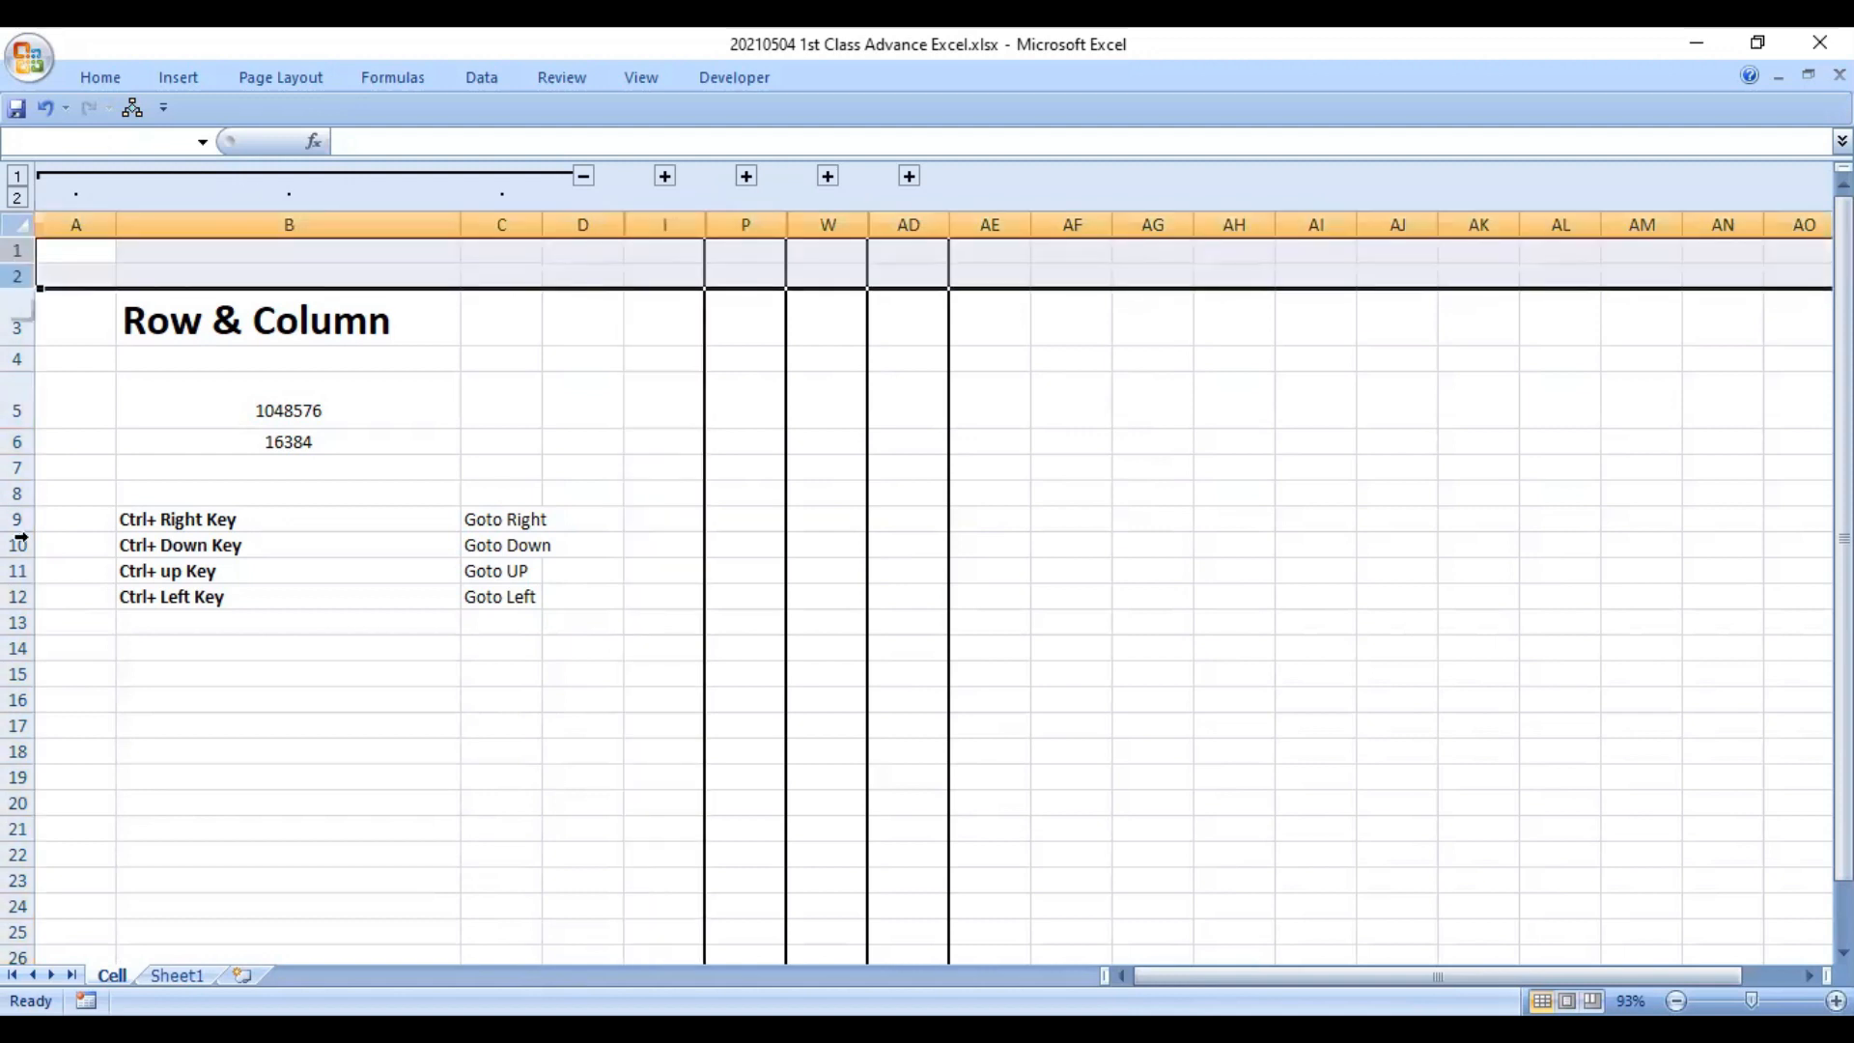
{"action": "left_click_drag", "start_coordinate": [19, 872], "coordinate": [19, 954]}
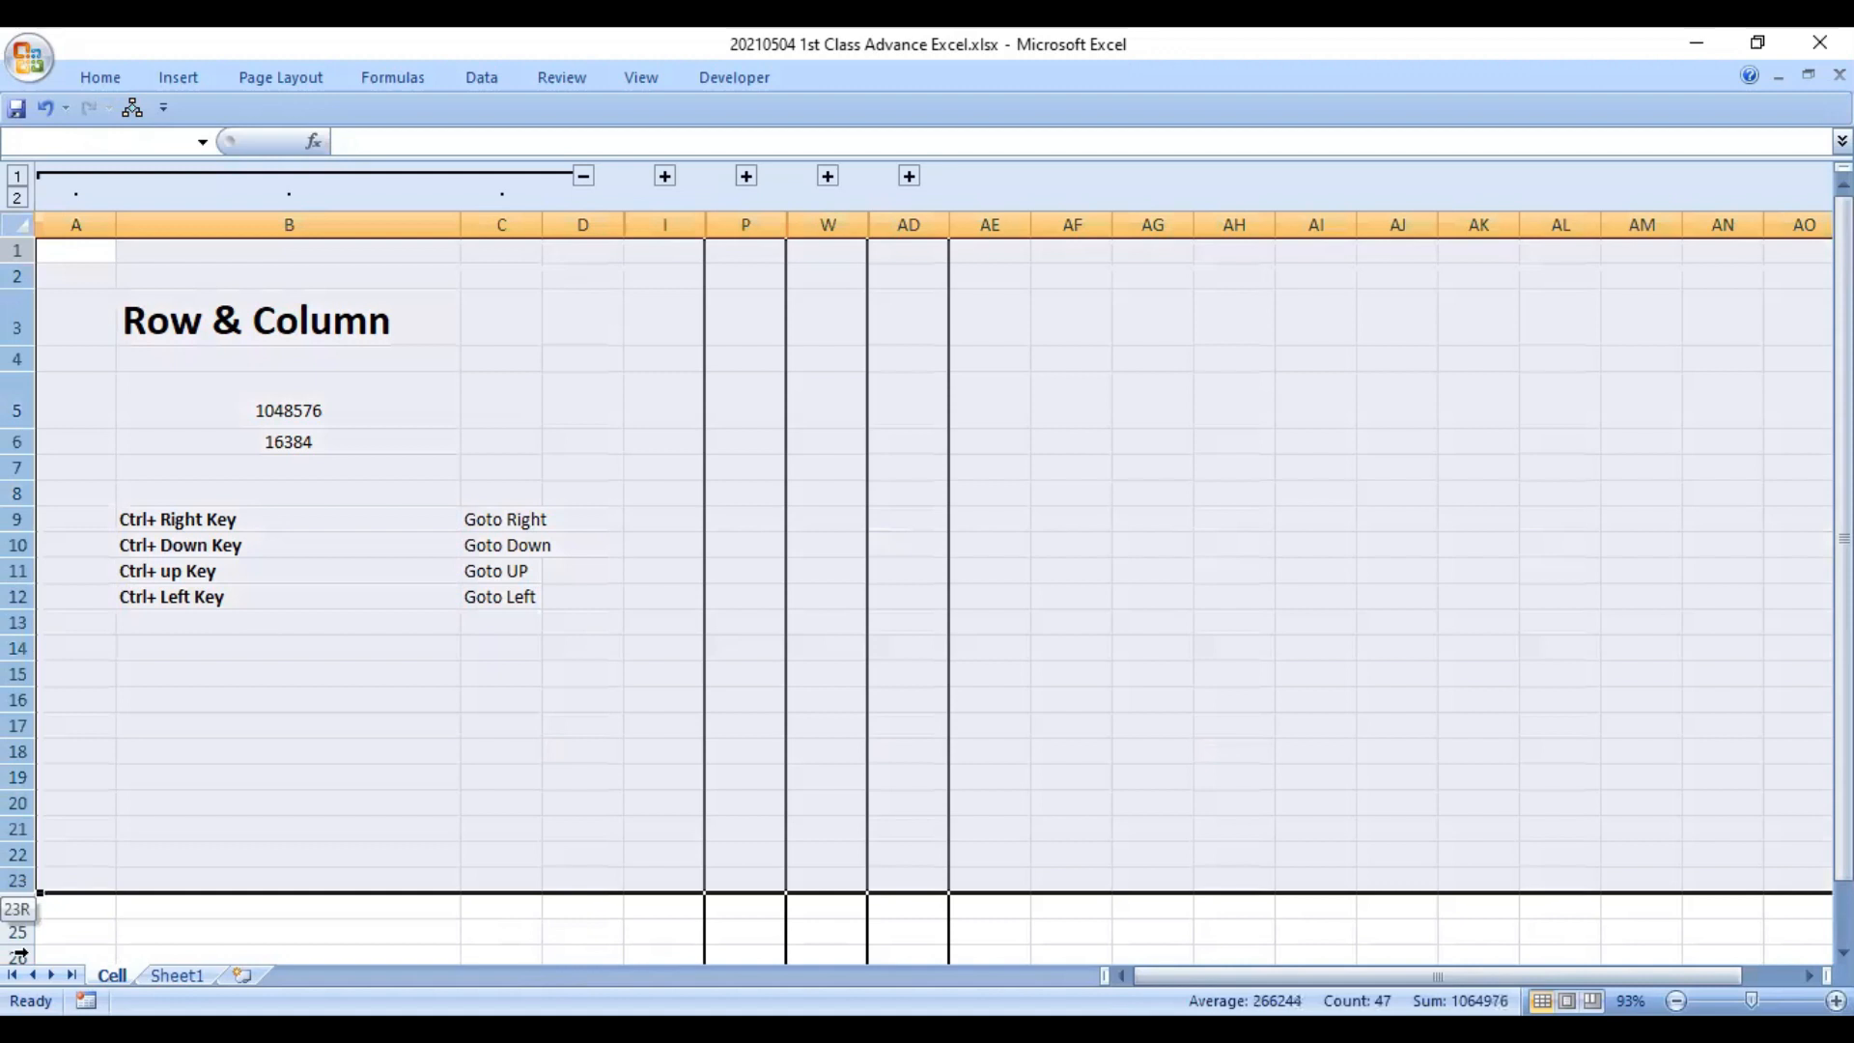
{"action": "left_click", "coordinate": [69, 852]}
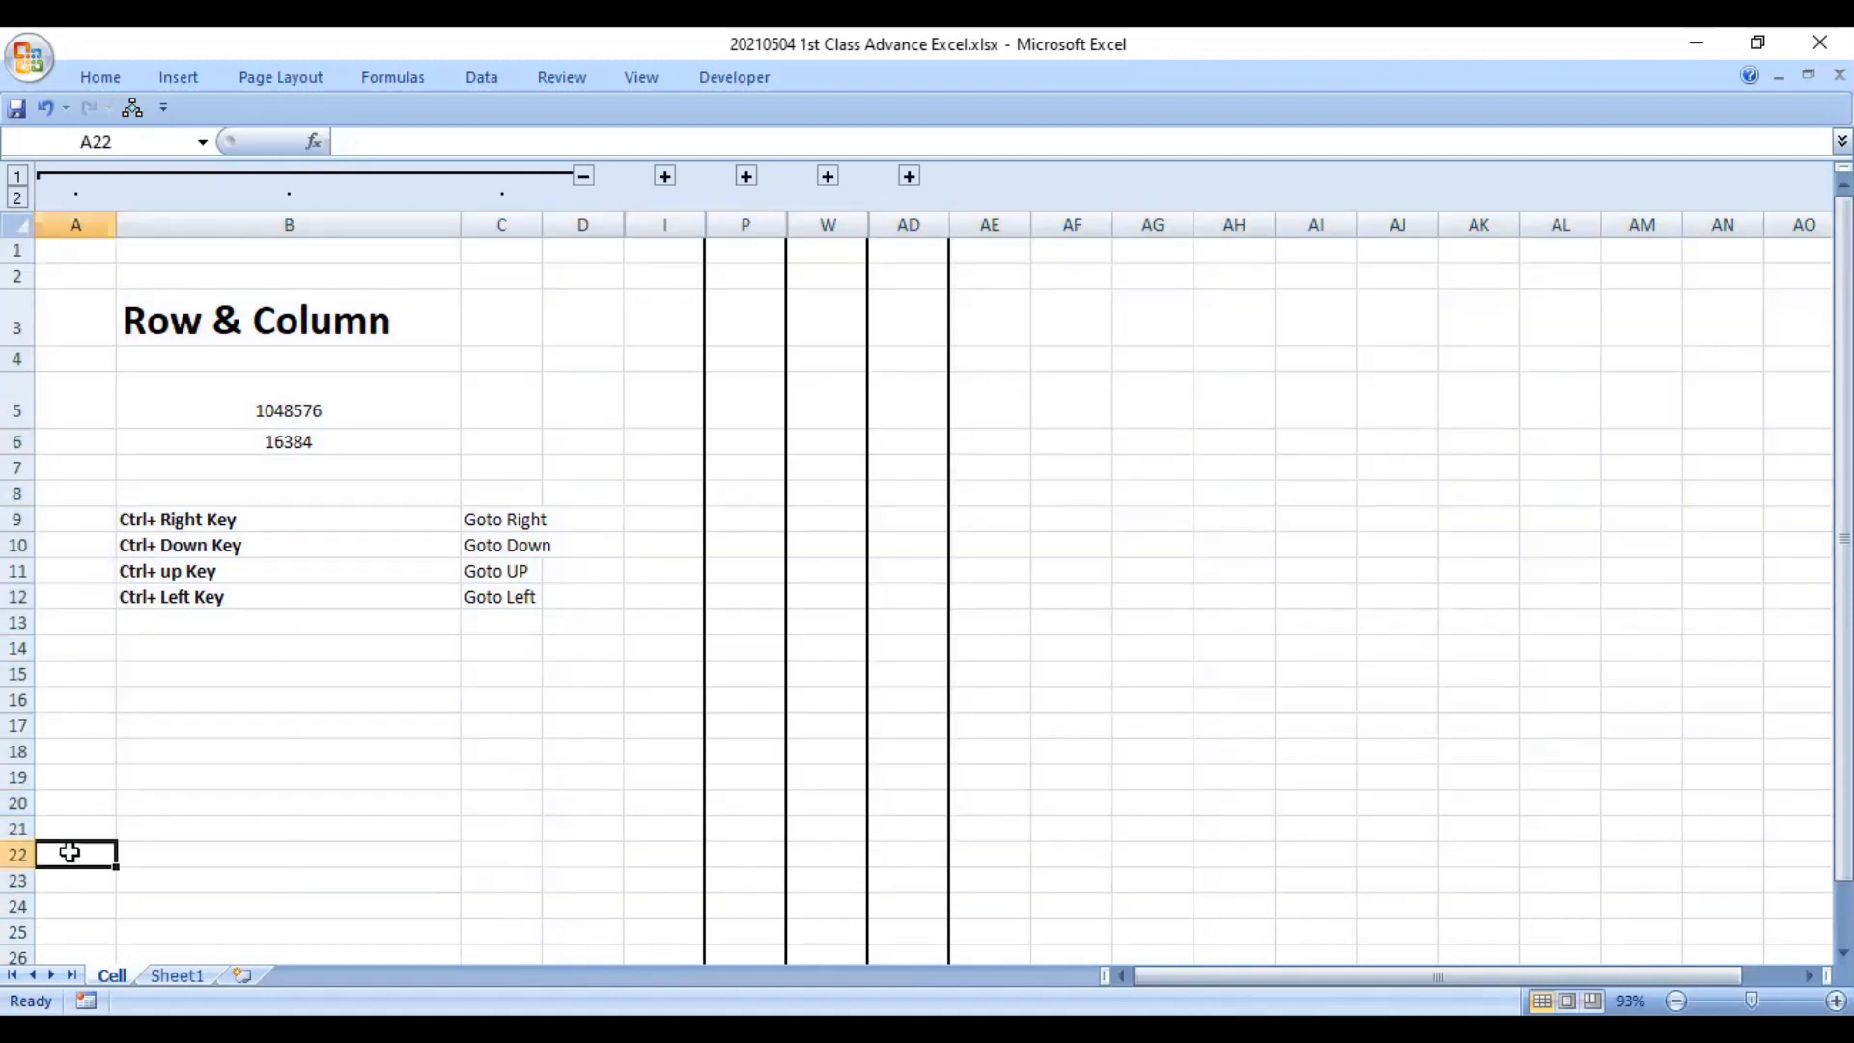
- Move cell by cell down column A from A22, then back up to A1
{"action": "key", "text": "Down"}
{"action": "key", "text": "Down"}
{"action": "key", "text": "Down"}
{"action": "key", "text": "Up"}
{"action": "key", "text": "Up"}
{"action": "key", "text": "Up"}
{"action": "key", "text": "Up"}
{"action": "key", "text": "Up"}
{"action": "key", "text": "Up"}
{"action": "key", "text": "Up"}
{"action": "key", "text": "Up"}
{"action": "key", "text": "Up"}
{"action": "key", "text": "Up"}
{"action": "key", "text": "Up"}
{"action": "key", "text": "Up"}
{"action": "key", "text": "Up"}
{"action": "key", "text": "Up"}
{"action": "key", "text": "Up"}
{"action": "key", "text": "Up"}
{"action": "key", "text": "Up"}
{"action": "key", "text": "Up"}
{"action": "key", "text": "Up"}
{"action": "key", "text": "Up"}
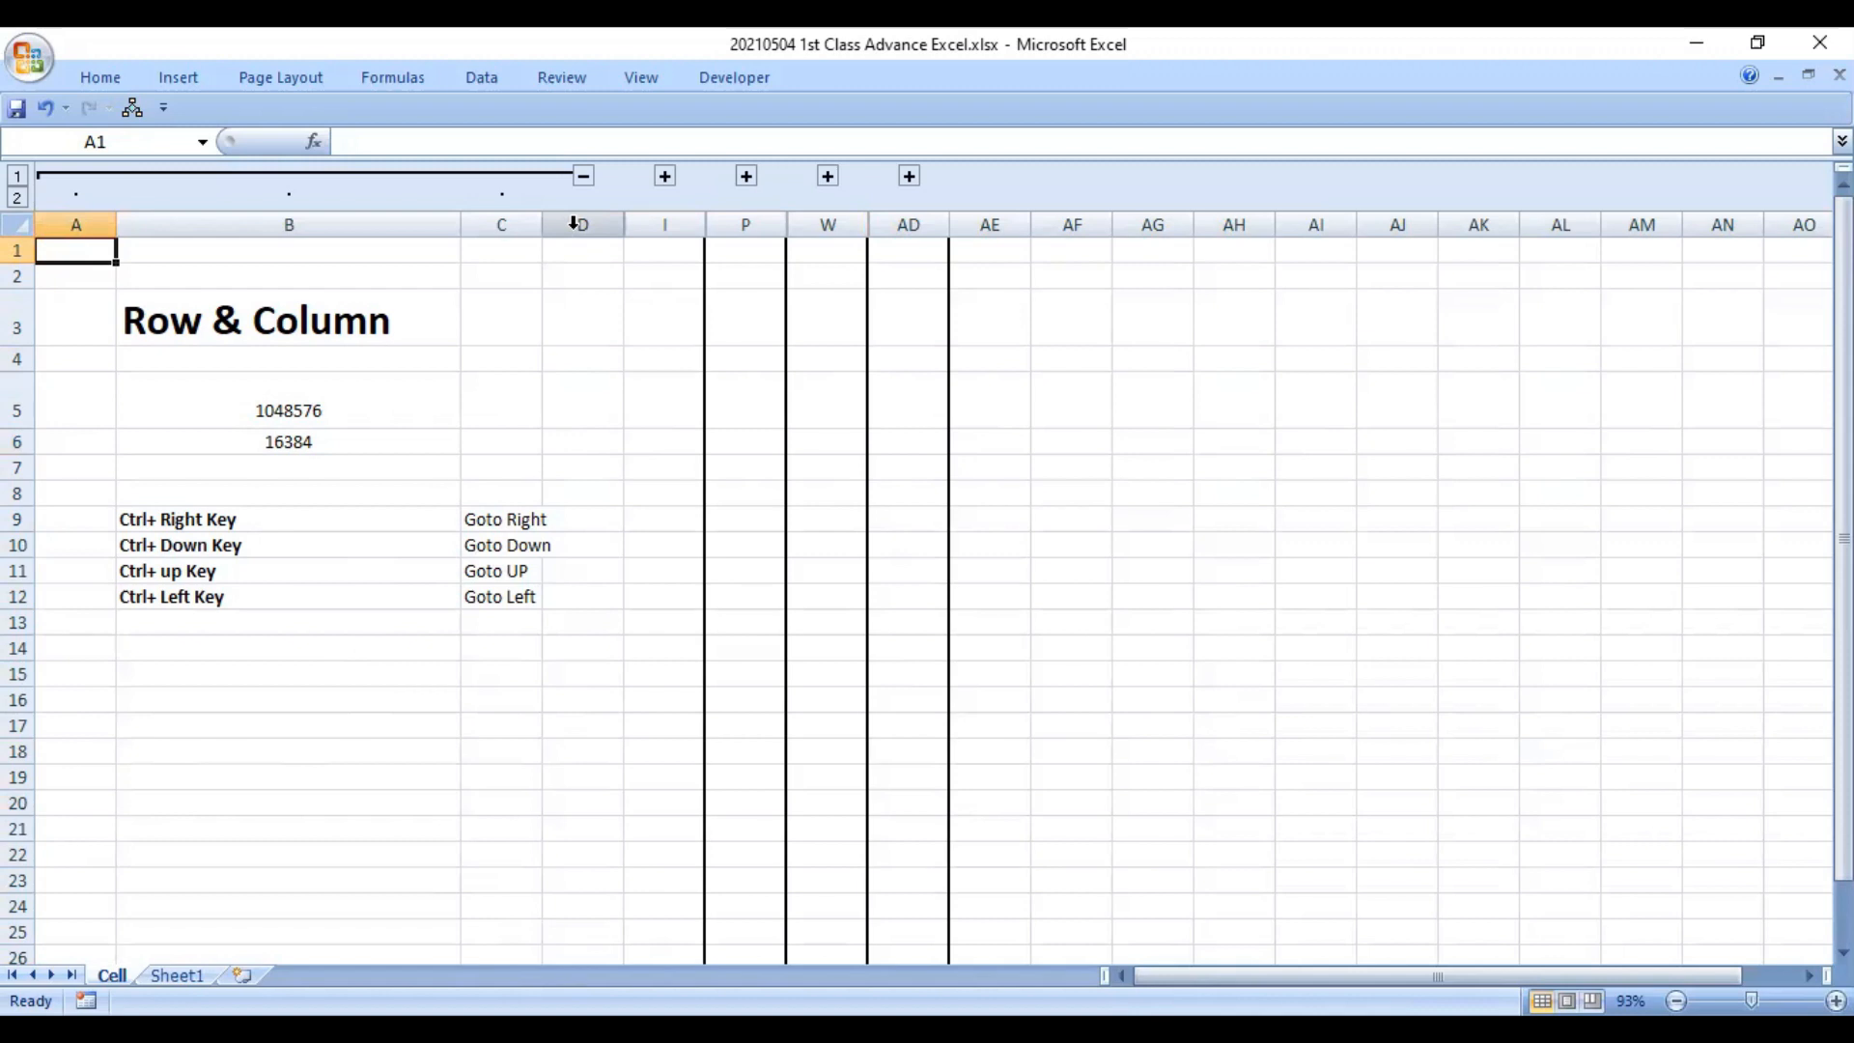
- Highlight column D and row 5 together, with their intersecting cell D5 active
{"action": "left_click", "coordinate": [573, 223]}
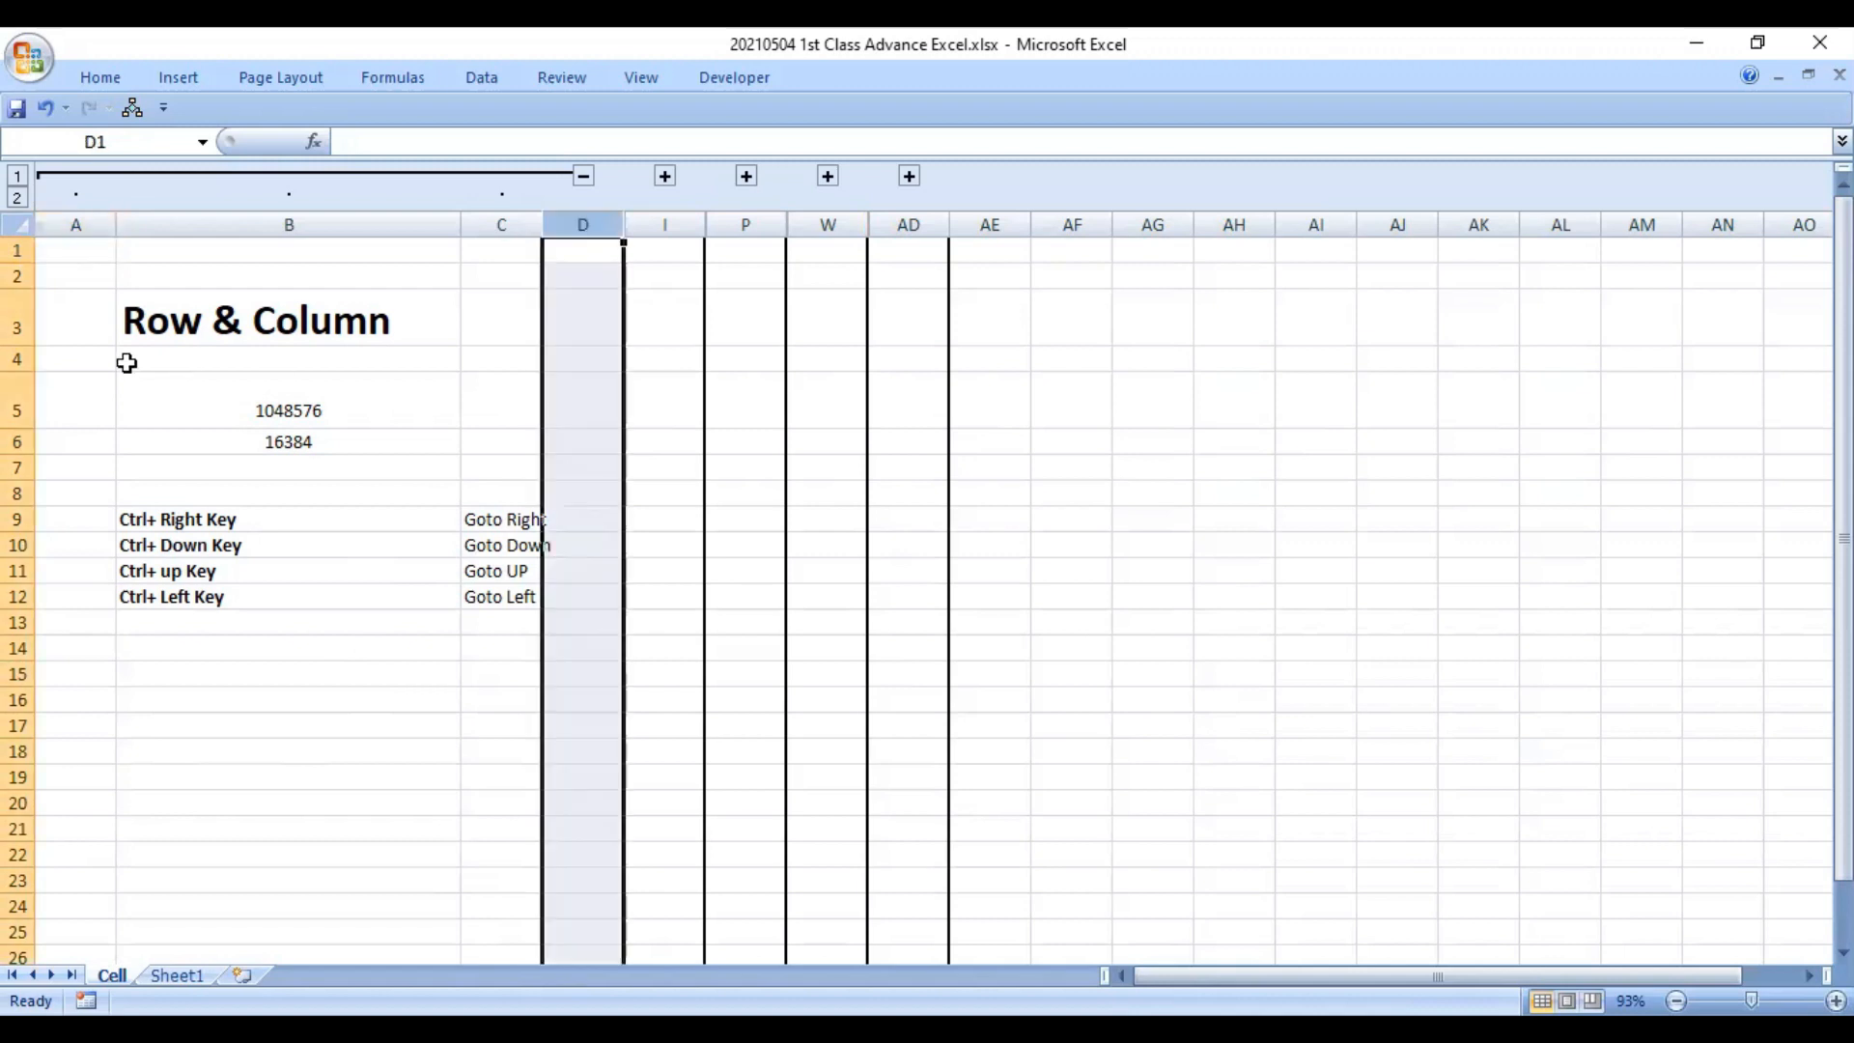
{"action": "left_click", "coordinate": [21, 384], "text": "ctrl"}
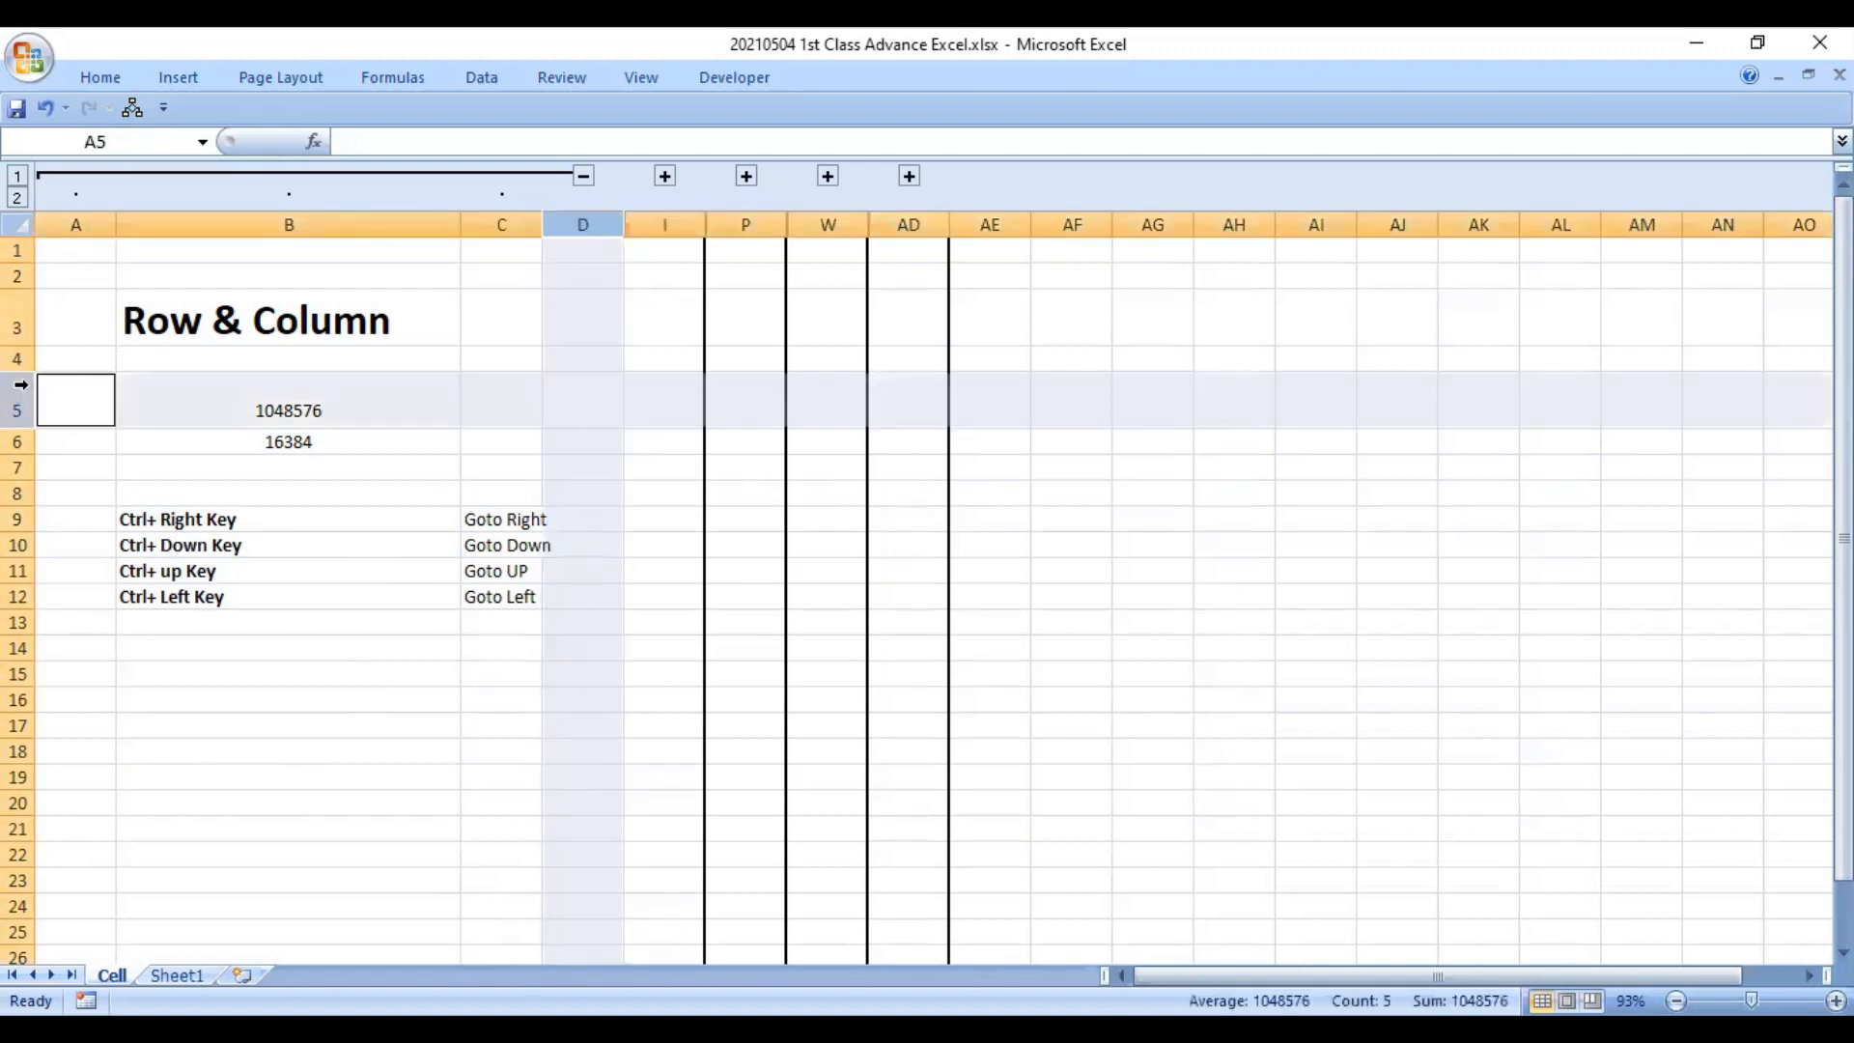
{"action": "left_click", "coordinate": [604, 396], "text": "ctrl"}
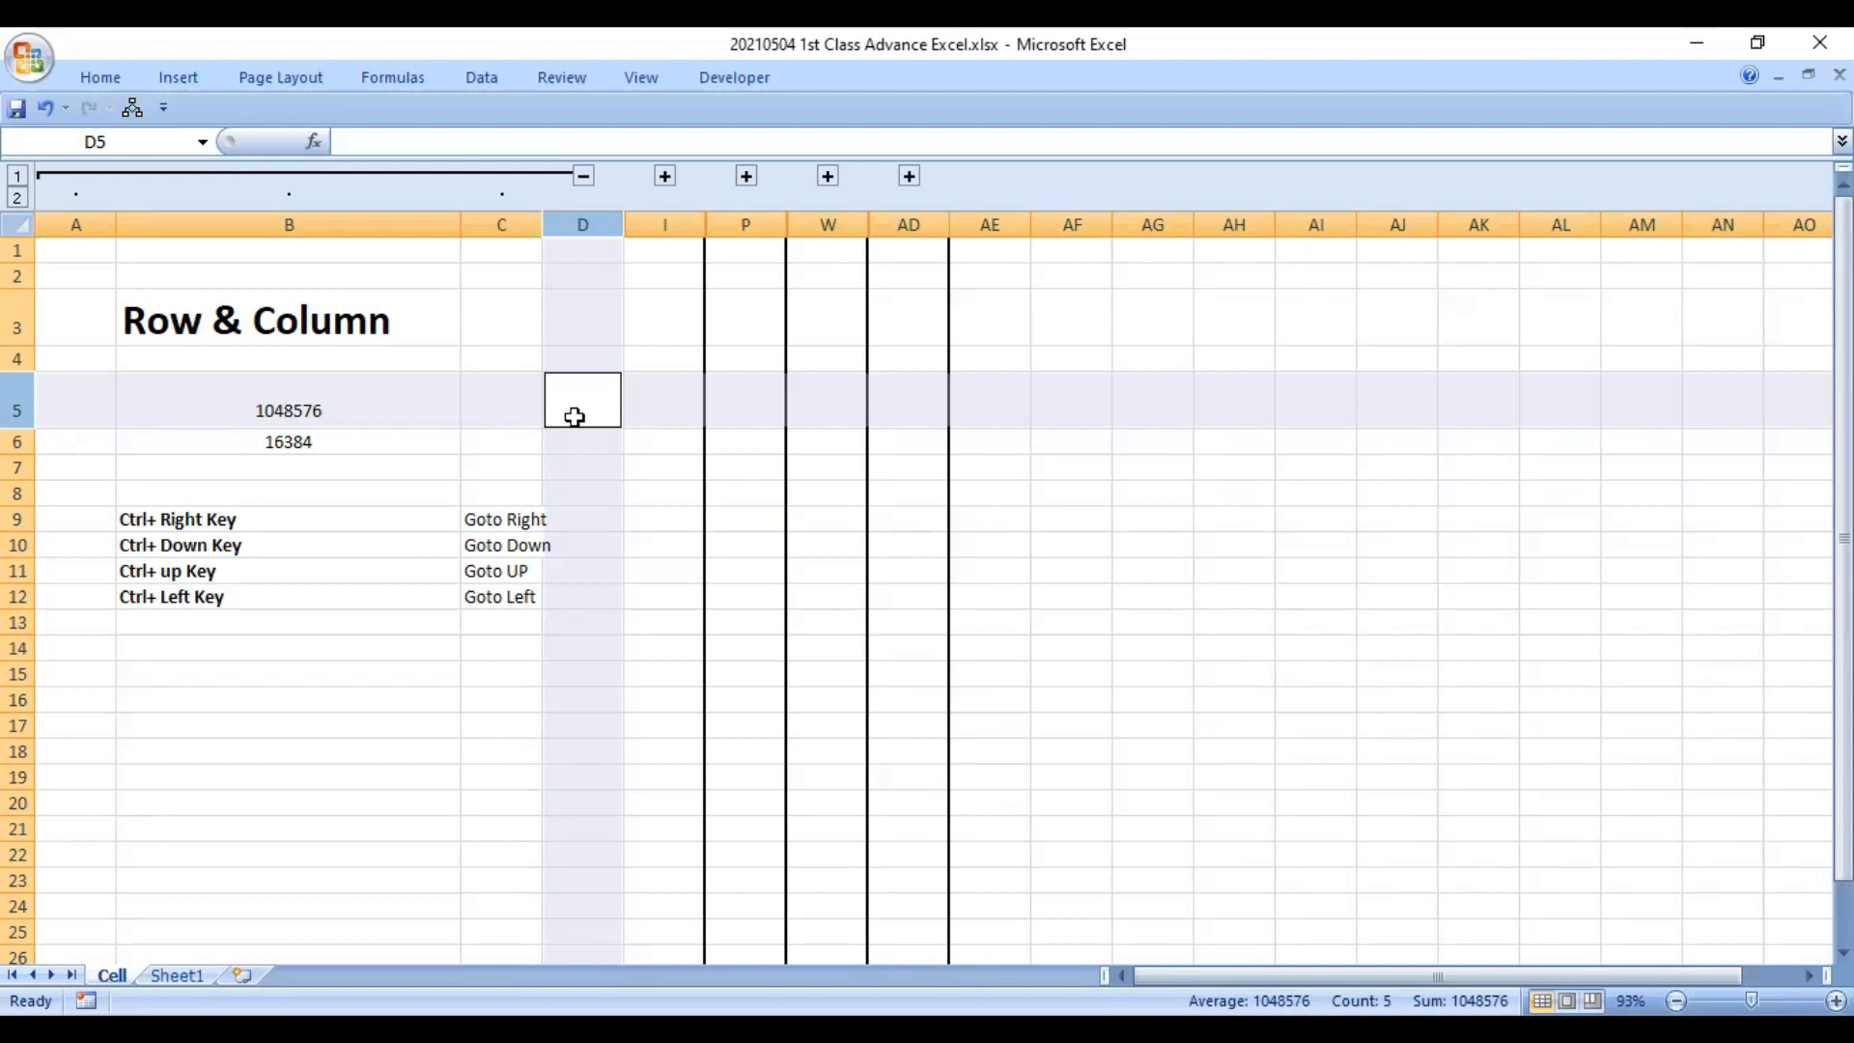
- Inspect the ROW formula in B5 and return to cell A1
{"action": "left_click", "coordinate": [289, 390]}
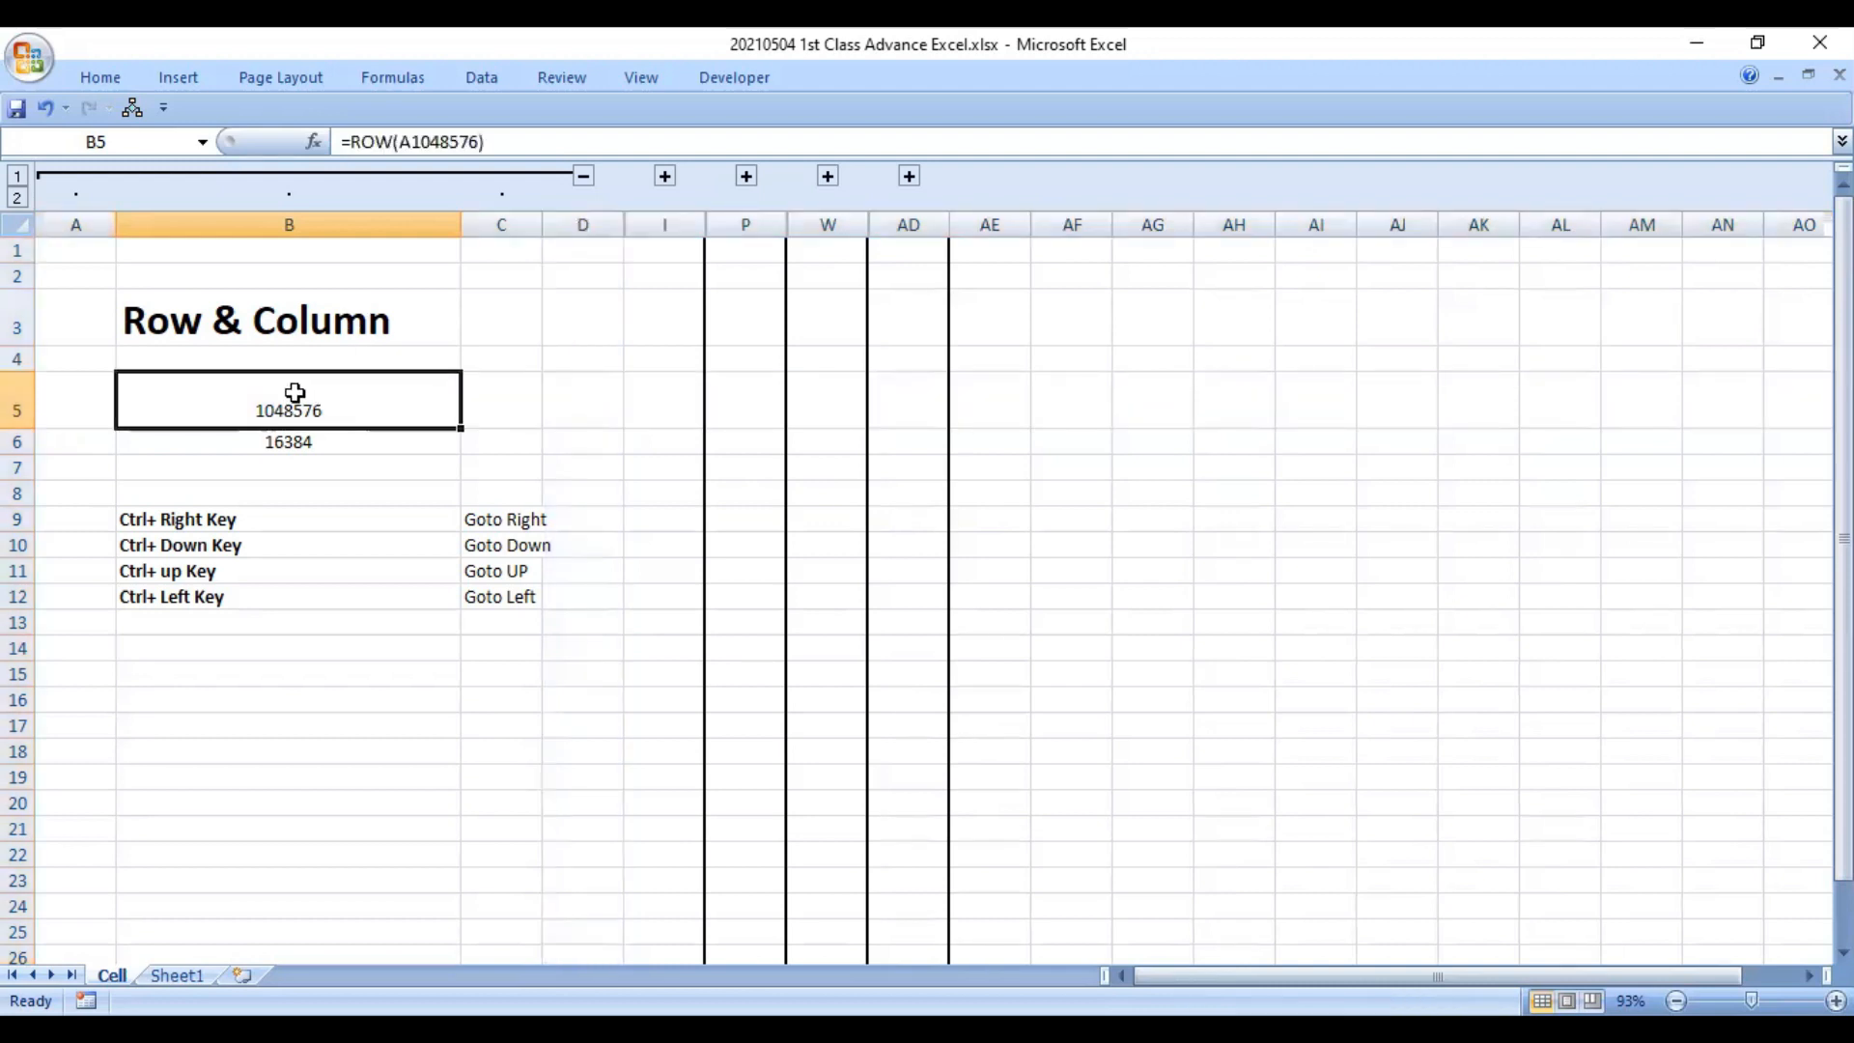
{"action": "left_click", "coordinate": [77, 251]}
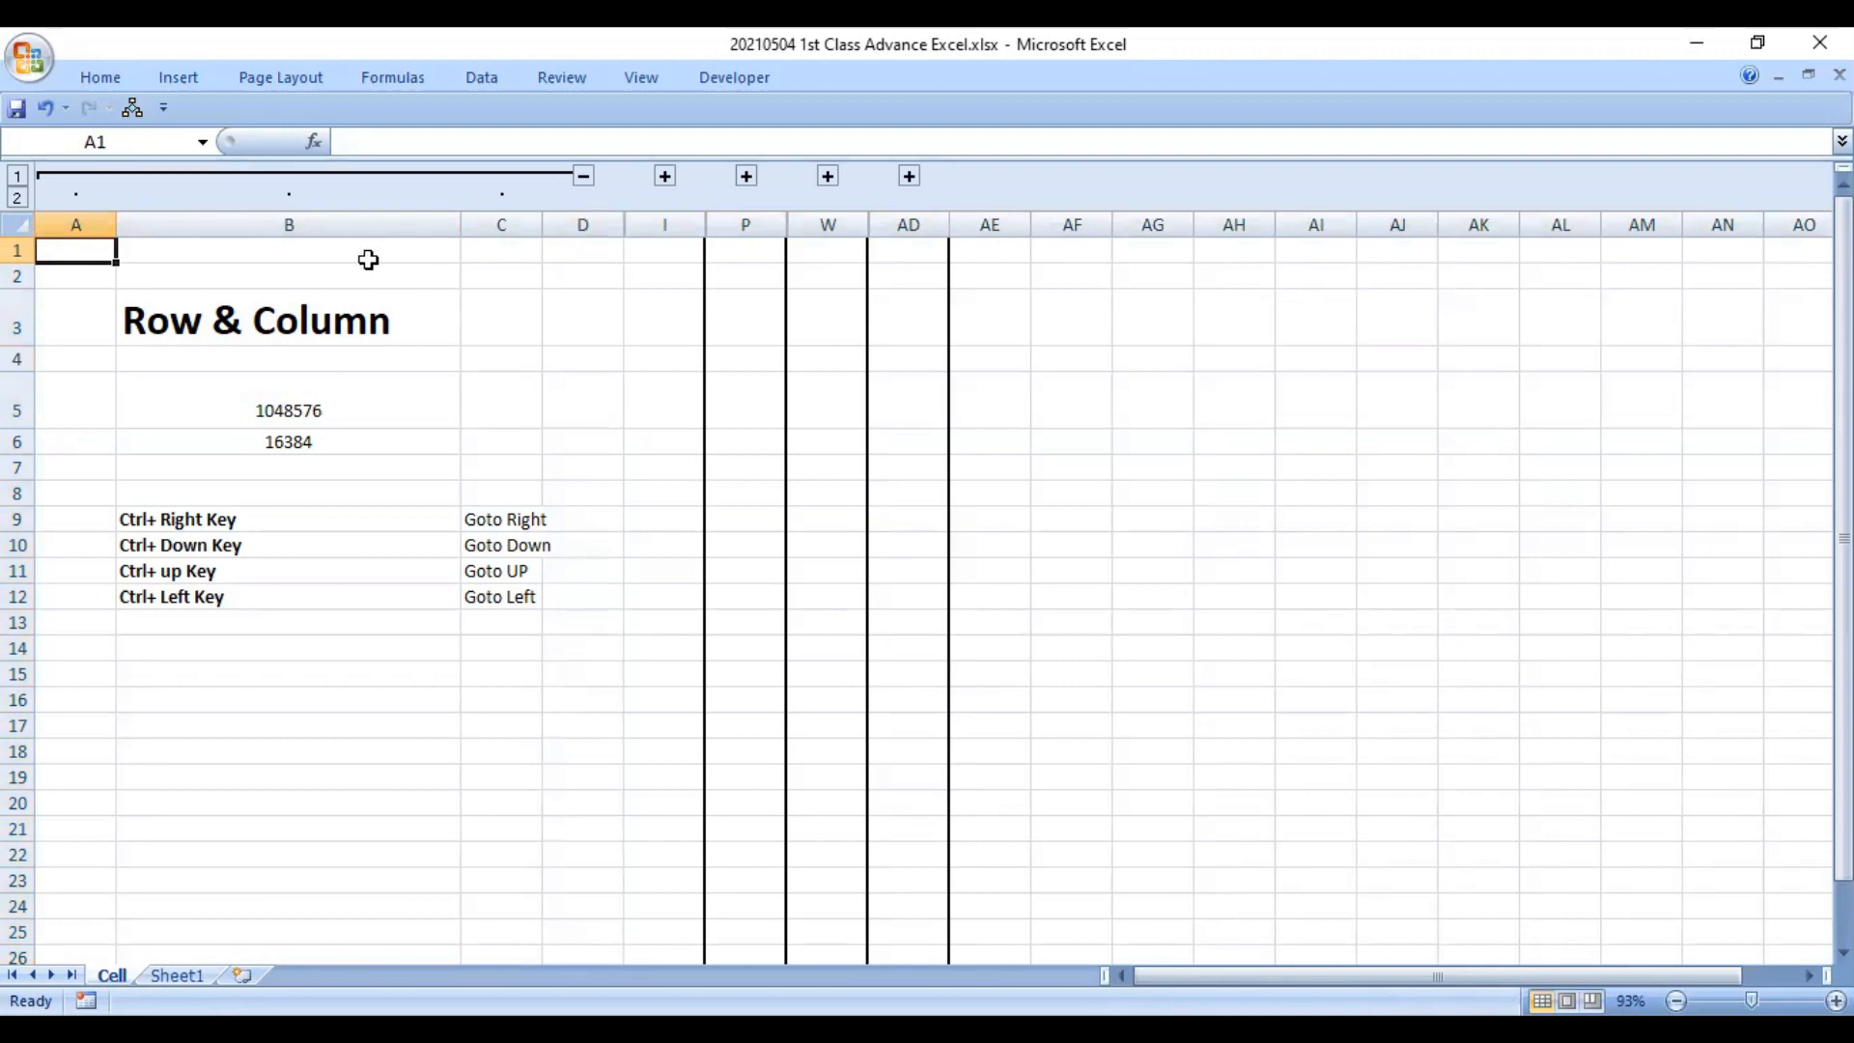
{"action": "left_click", "coordinate": [375, 272]}
{"action": "key", "text": "ctrl+Home"}
- Make the row and column limits in B6 and B5 bold
{"action": "key", "text": "Down"}
{"action": "key", "text": "Down"}
{"action": "key", "text": "Down"}
{"action": "key", "text": "Down"}
{"action": "key", "text": "Right"}
{"action": "key", "text": "Down"}
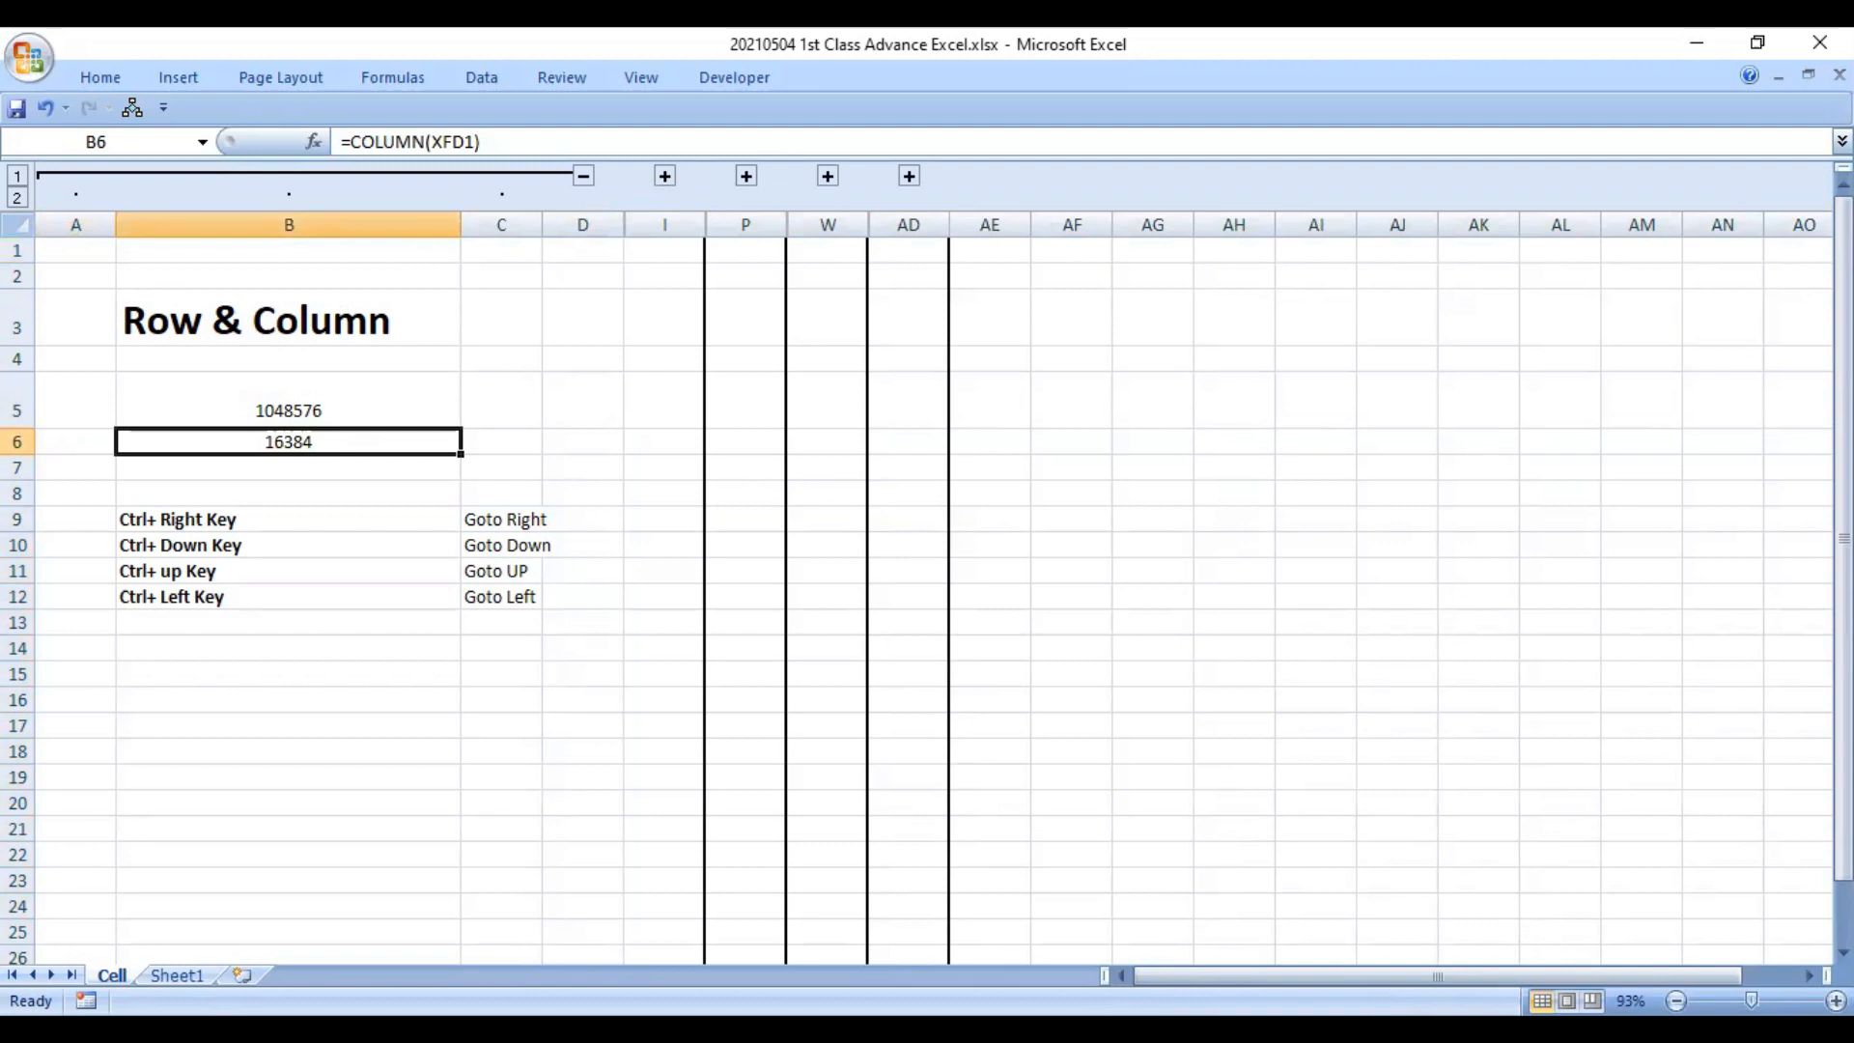
{"action": "key", "text": "ctrl+b"}
{"action": "key", "text": "Up"}
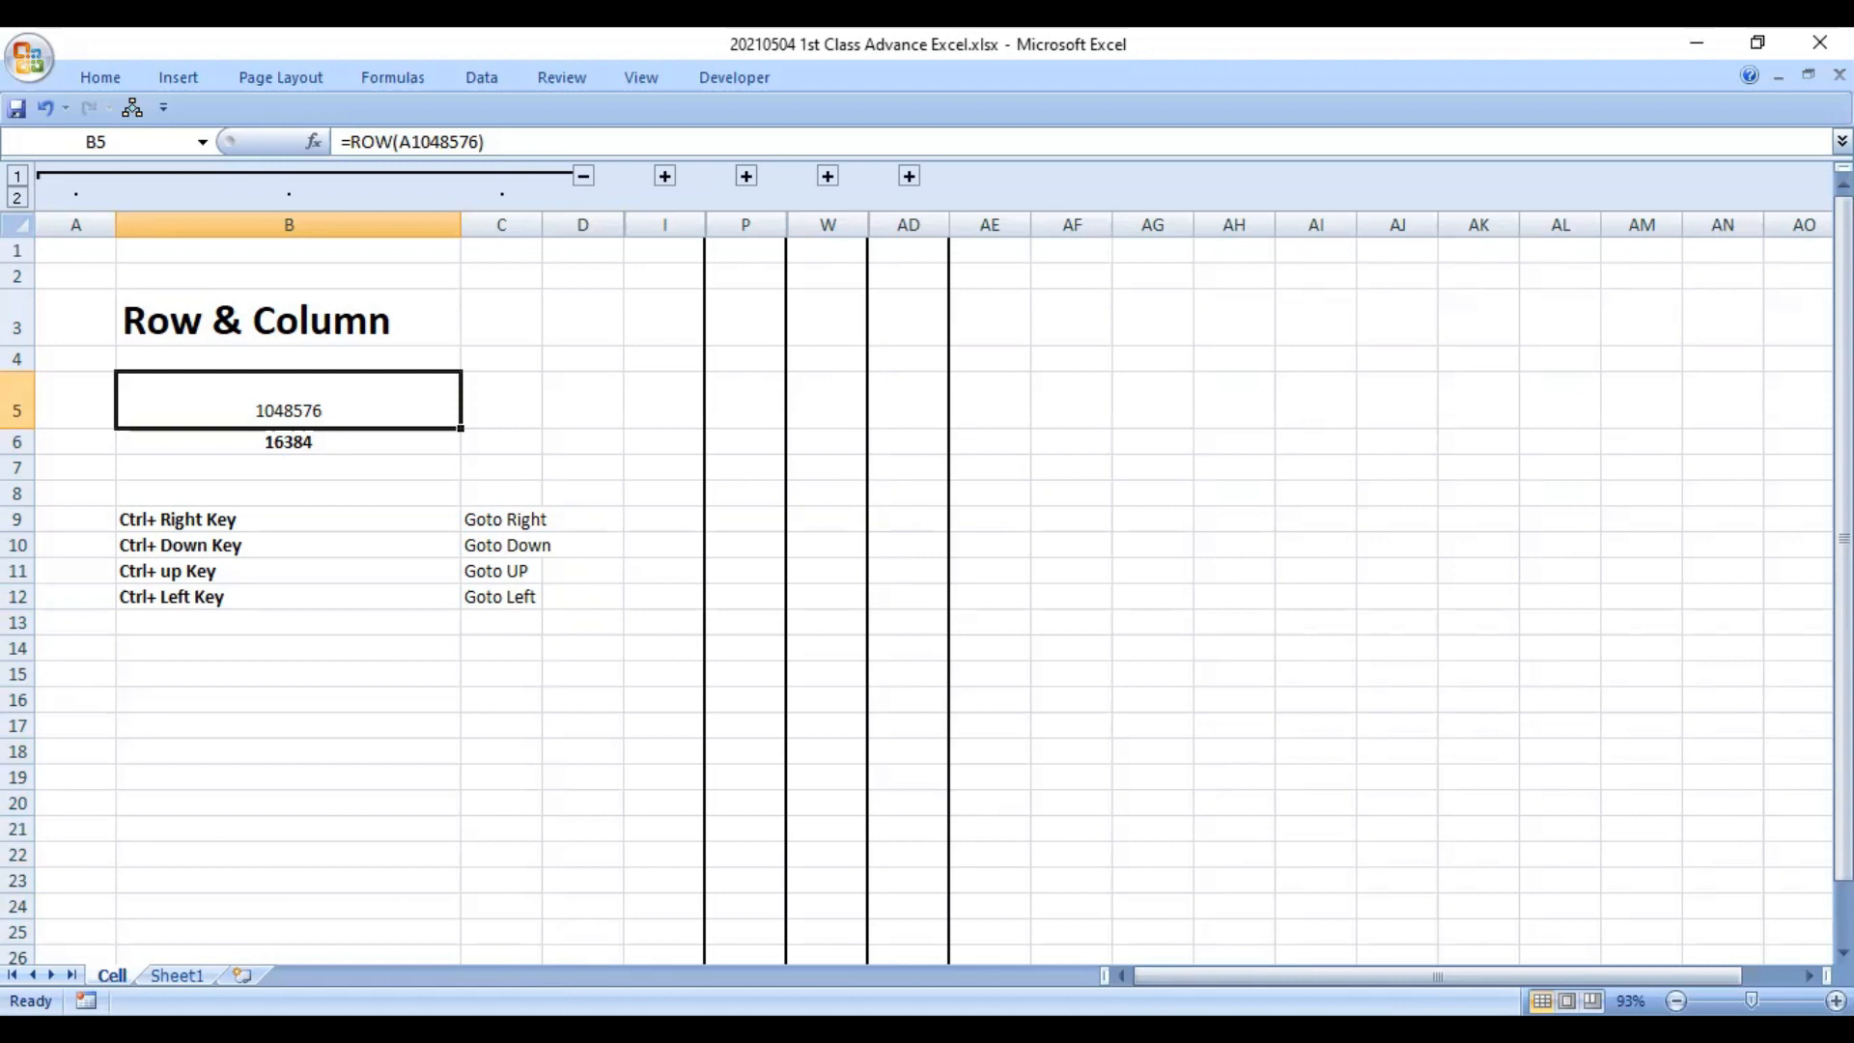
{"action": "key", "text": "ctrl+b"}
{"action": "key", "text": "Left"}
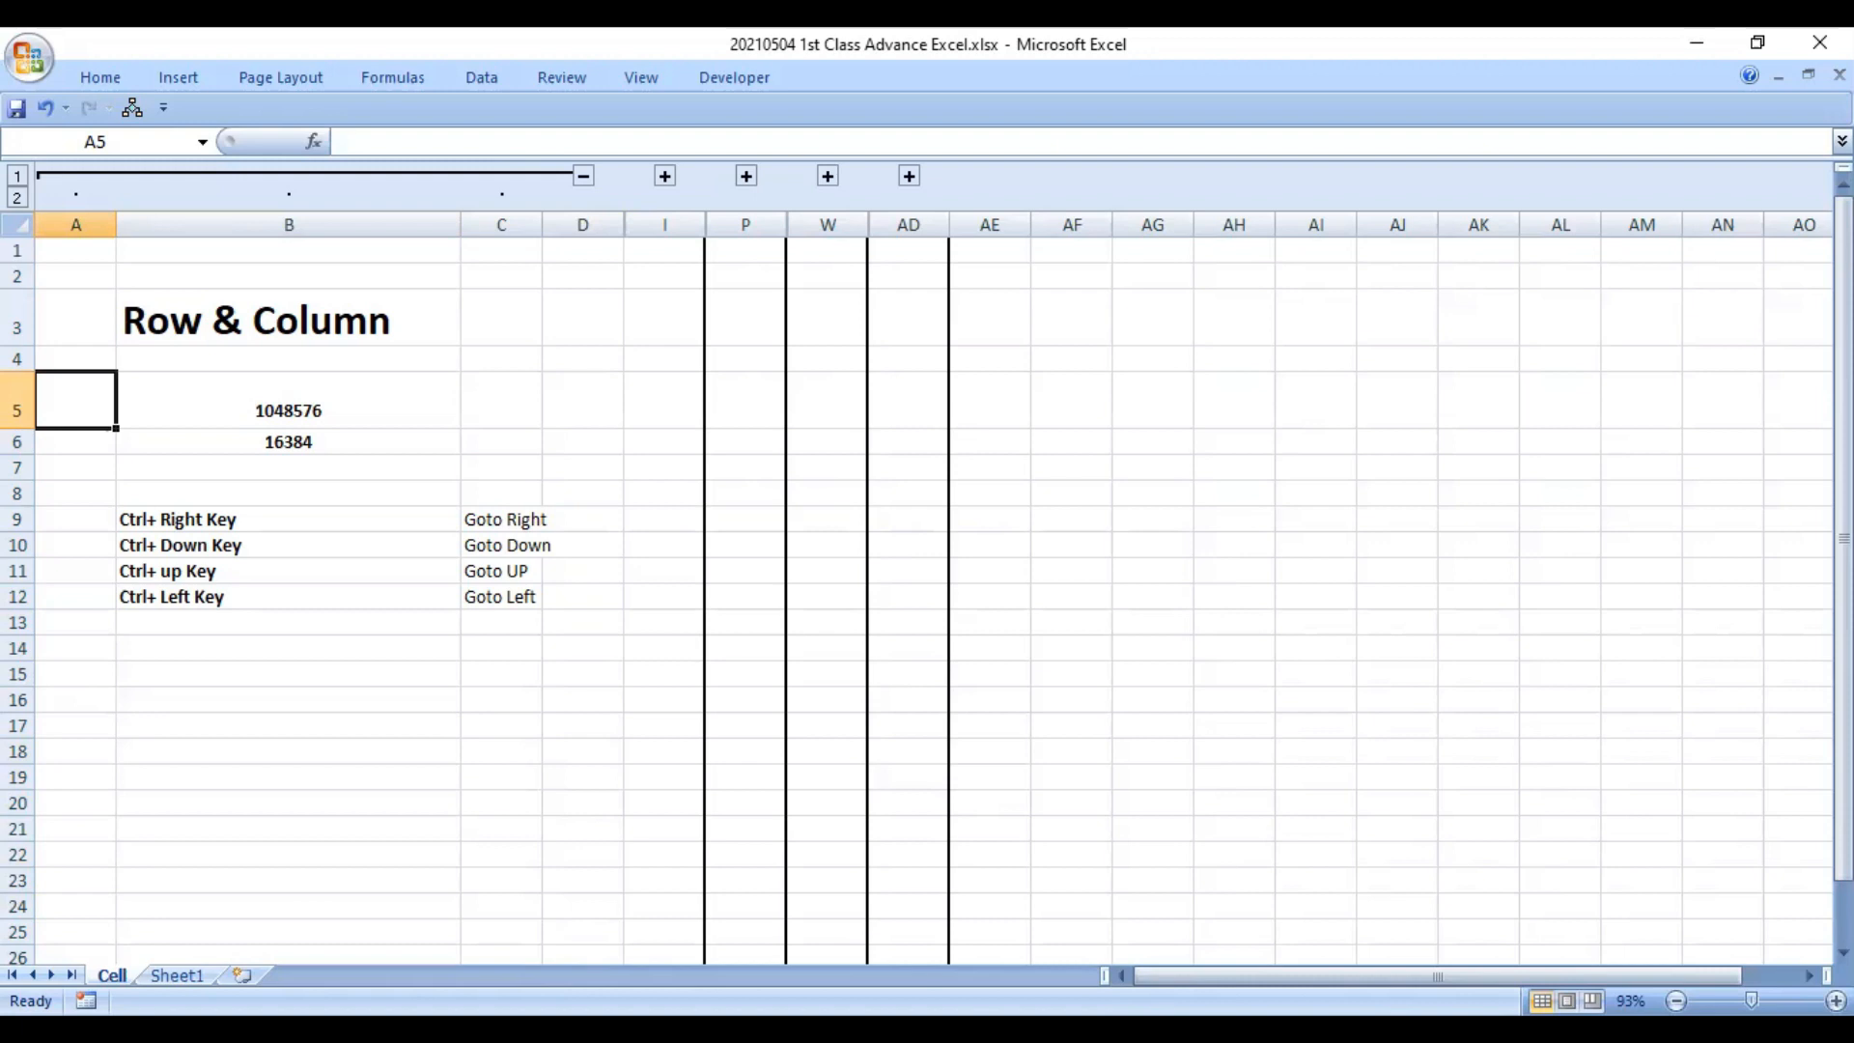
- Move through the cells to the shortcut list in row 9, ending at the empty cell D9
{"action": "key", "text": "Down"}
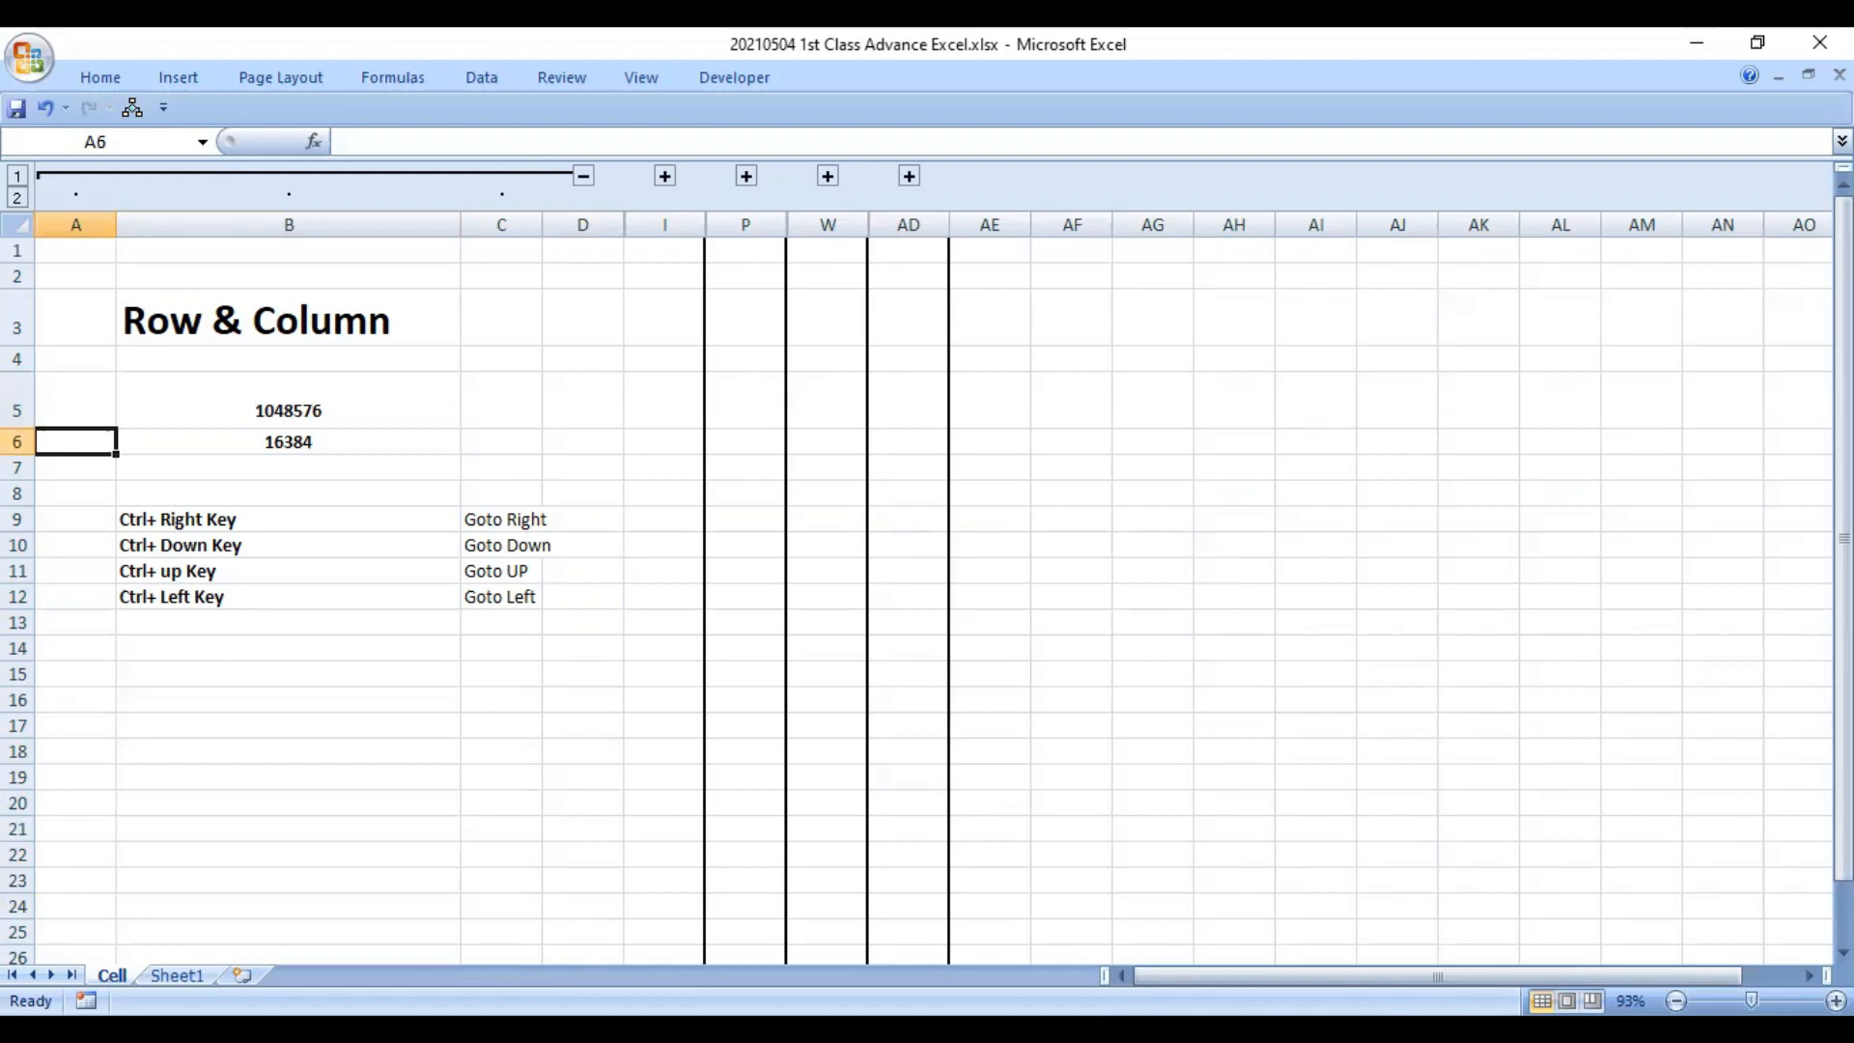
{"action": "key", "text": "Down"}
{"action": "key", "text": "Right"}
{"action": "key", "text": "Down"}
{"action": "key", "text": "Down"}
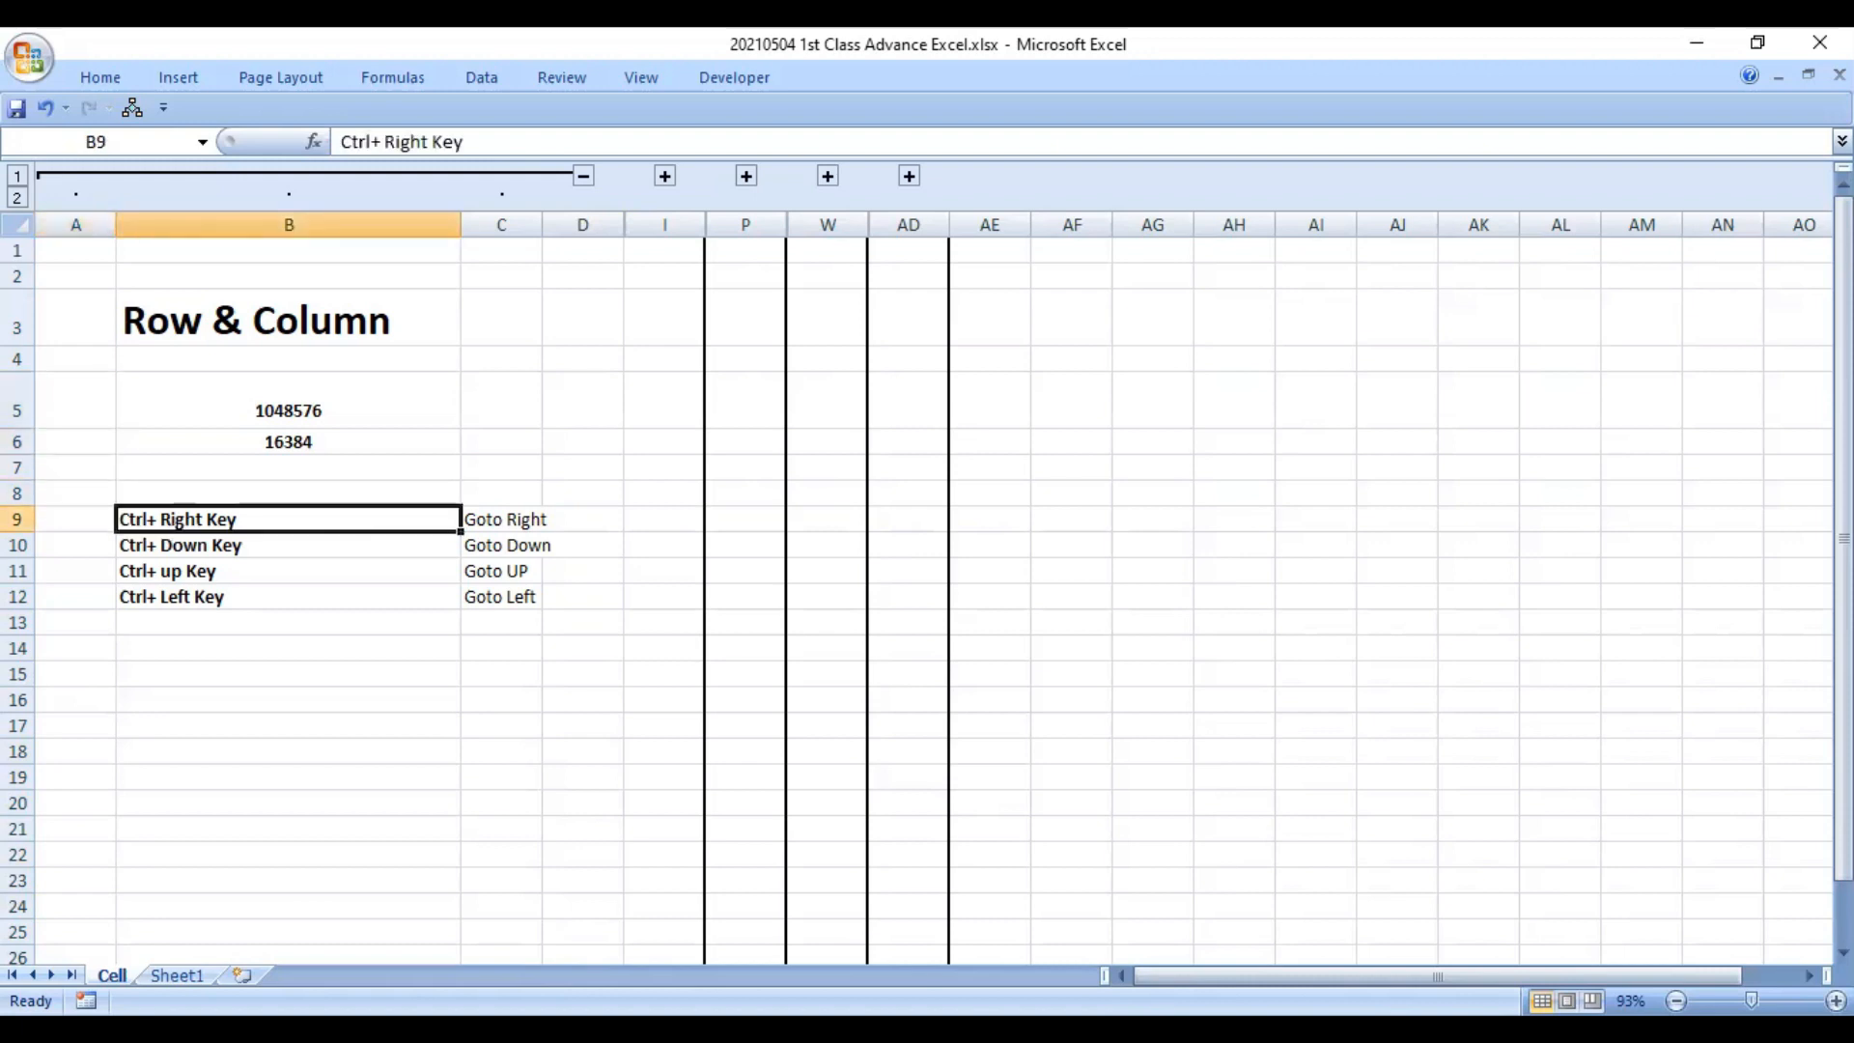
{"action": "key", "text": "Left"}
{"action": "key", "text": "Right"}
{"action": "key", "text": "Right"}
{"action": "key", "text": "Right"}
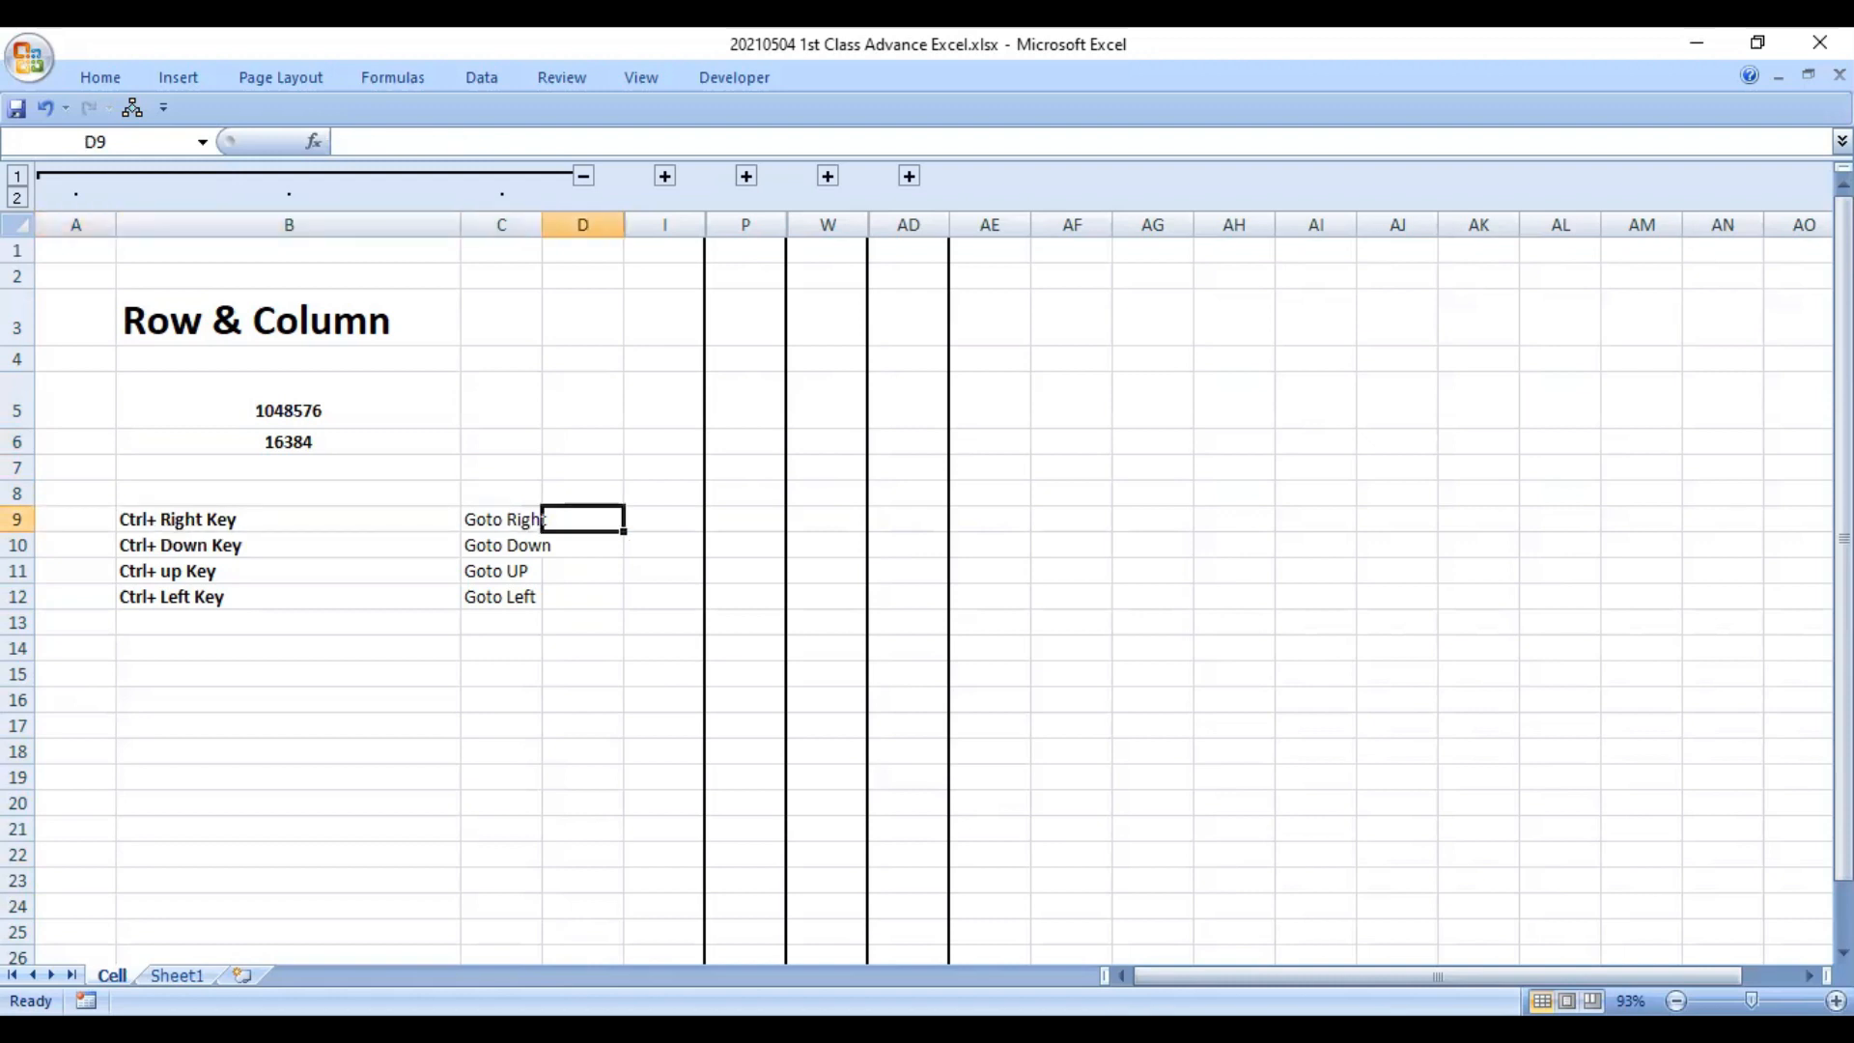
- Jump around the sheet's outer edges from XFD9 through XFD1048576 and A1048576 to A1, selecting the last row on the way
{"action": "key", "text": "ctrl+Right"}
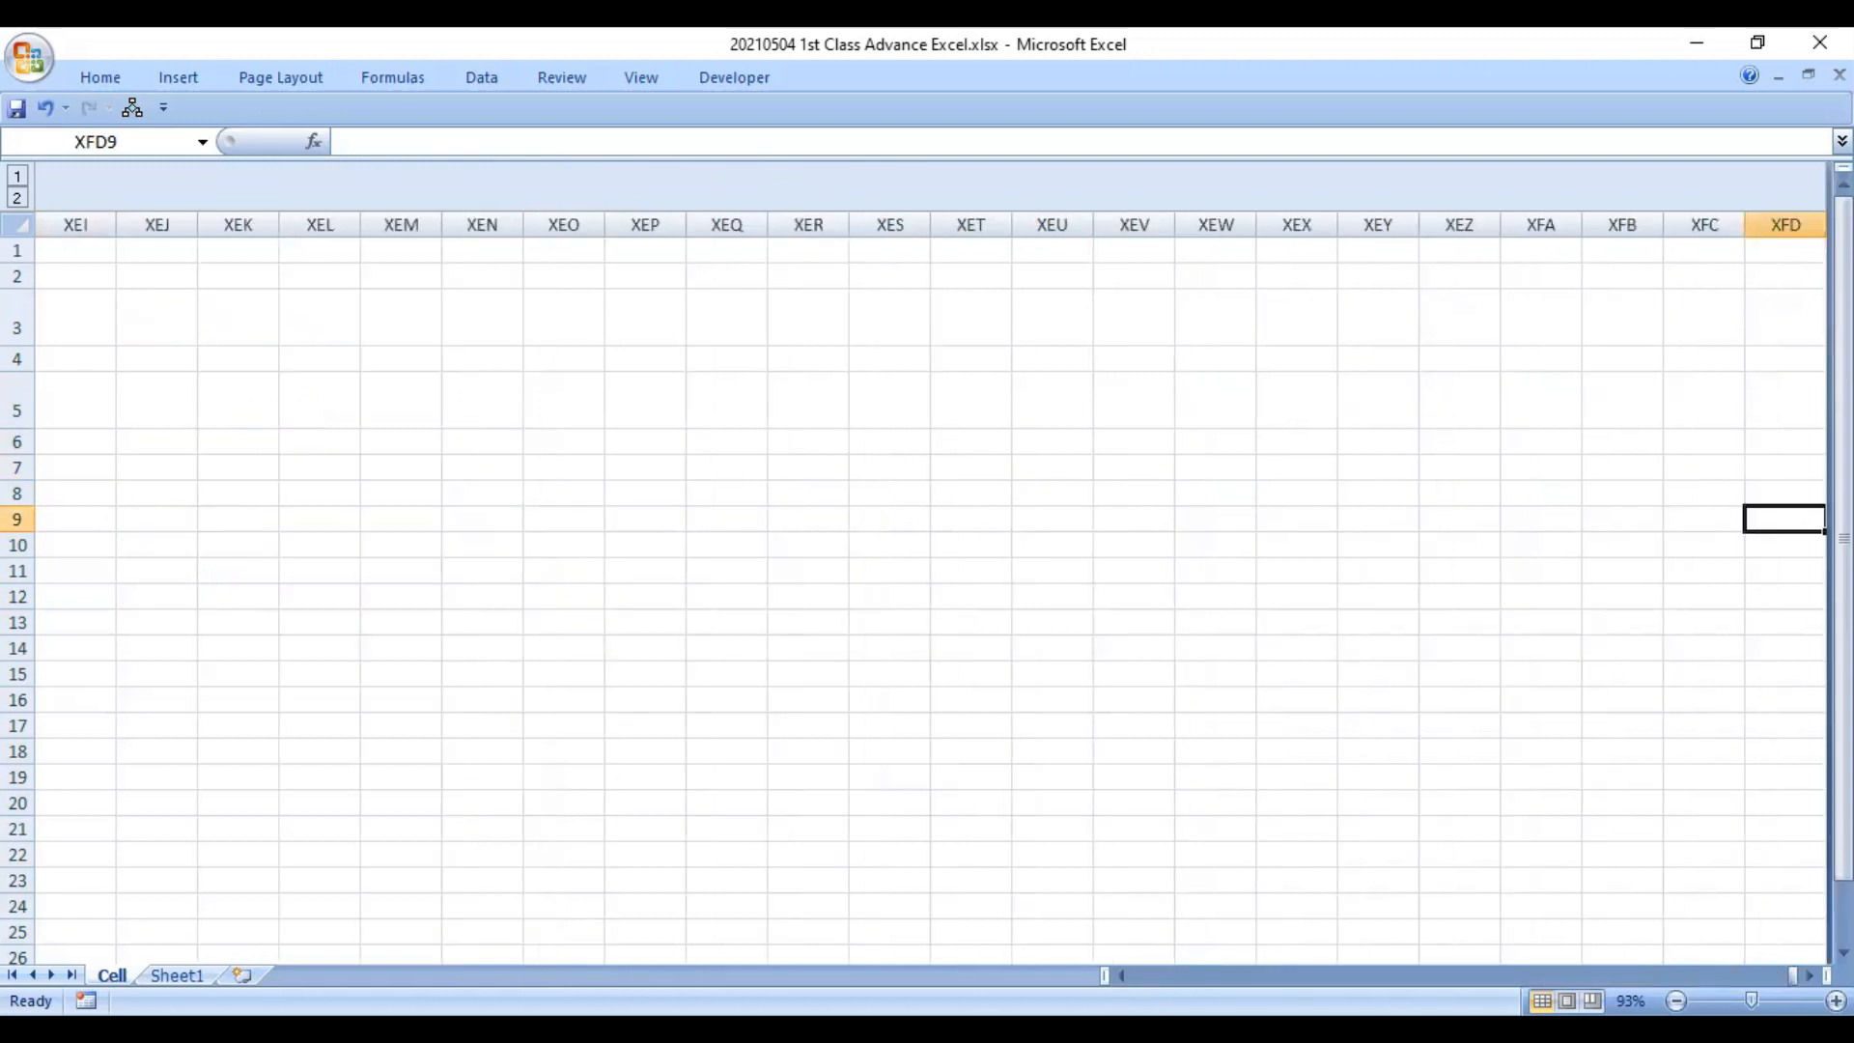
{"action": "key", "text": "ctrl+Down"}
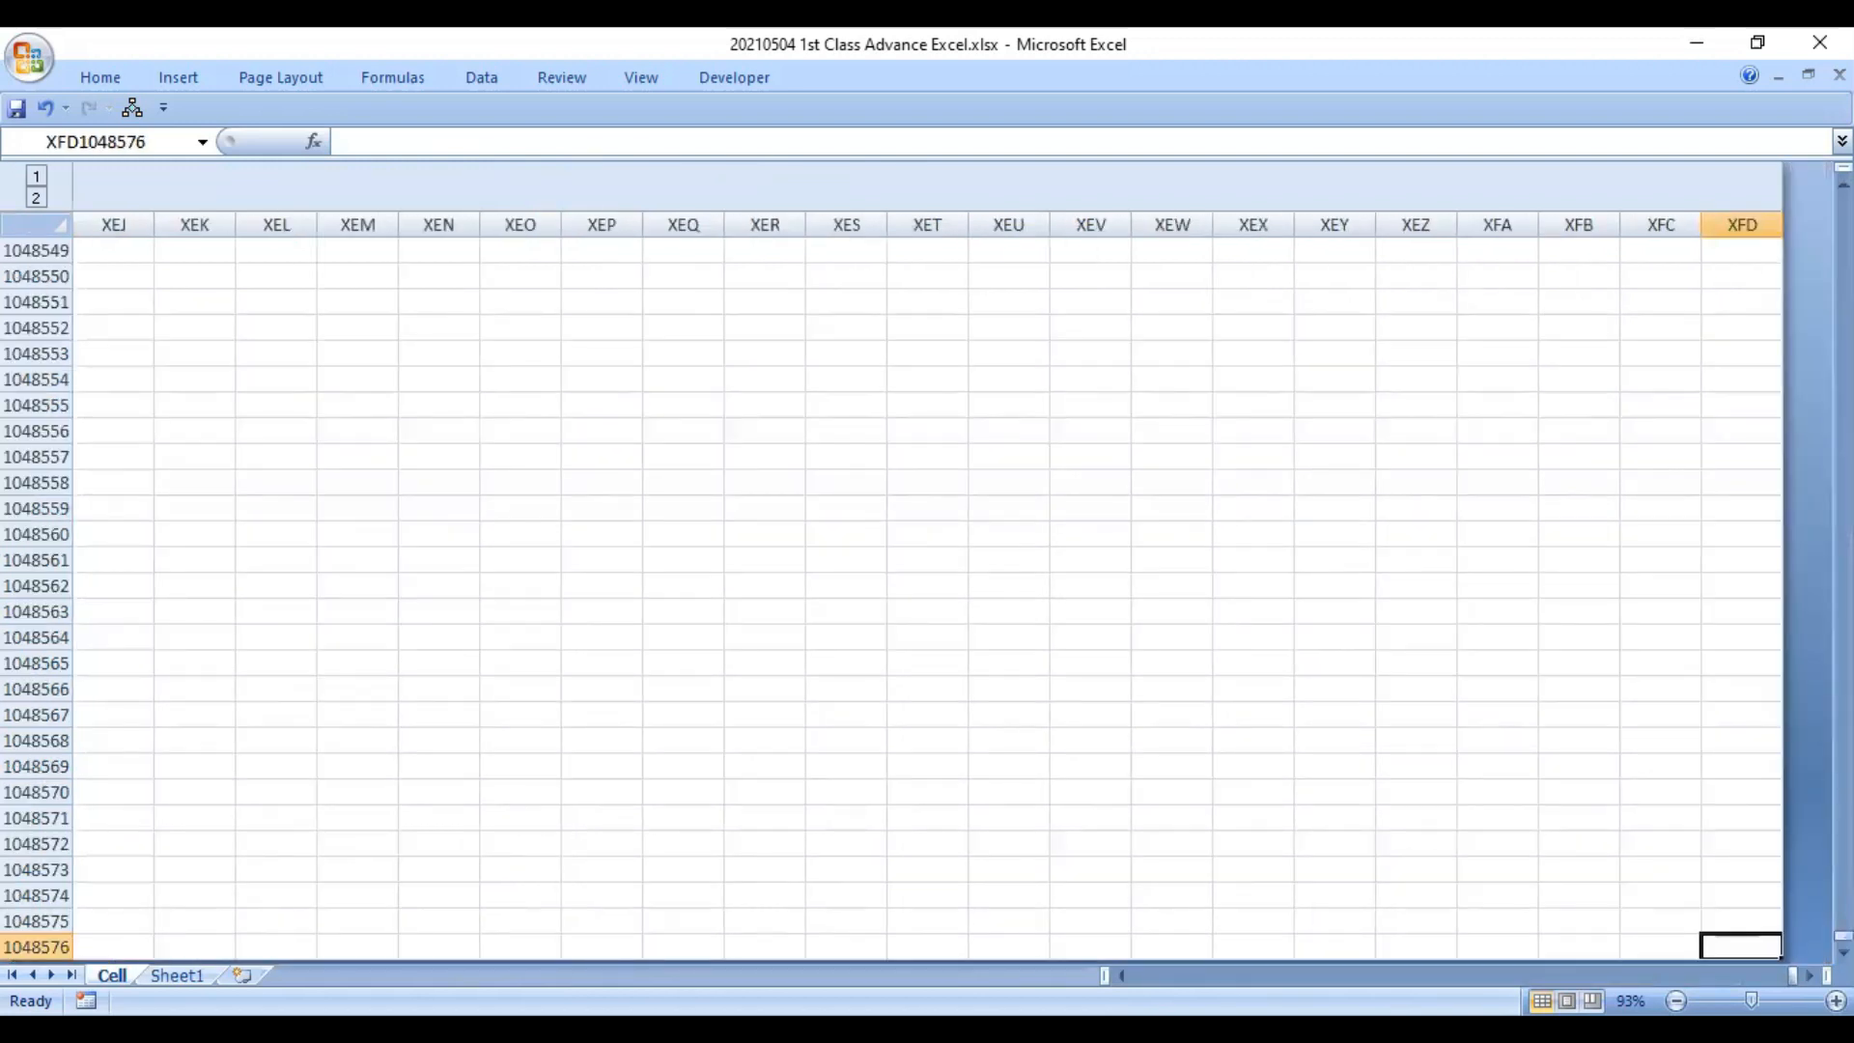
{"action": "key", "text": "ctrl+Left"}
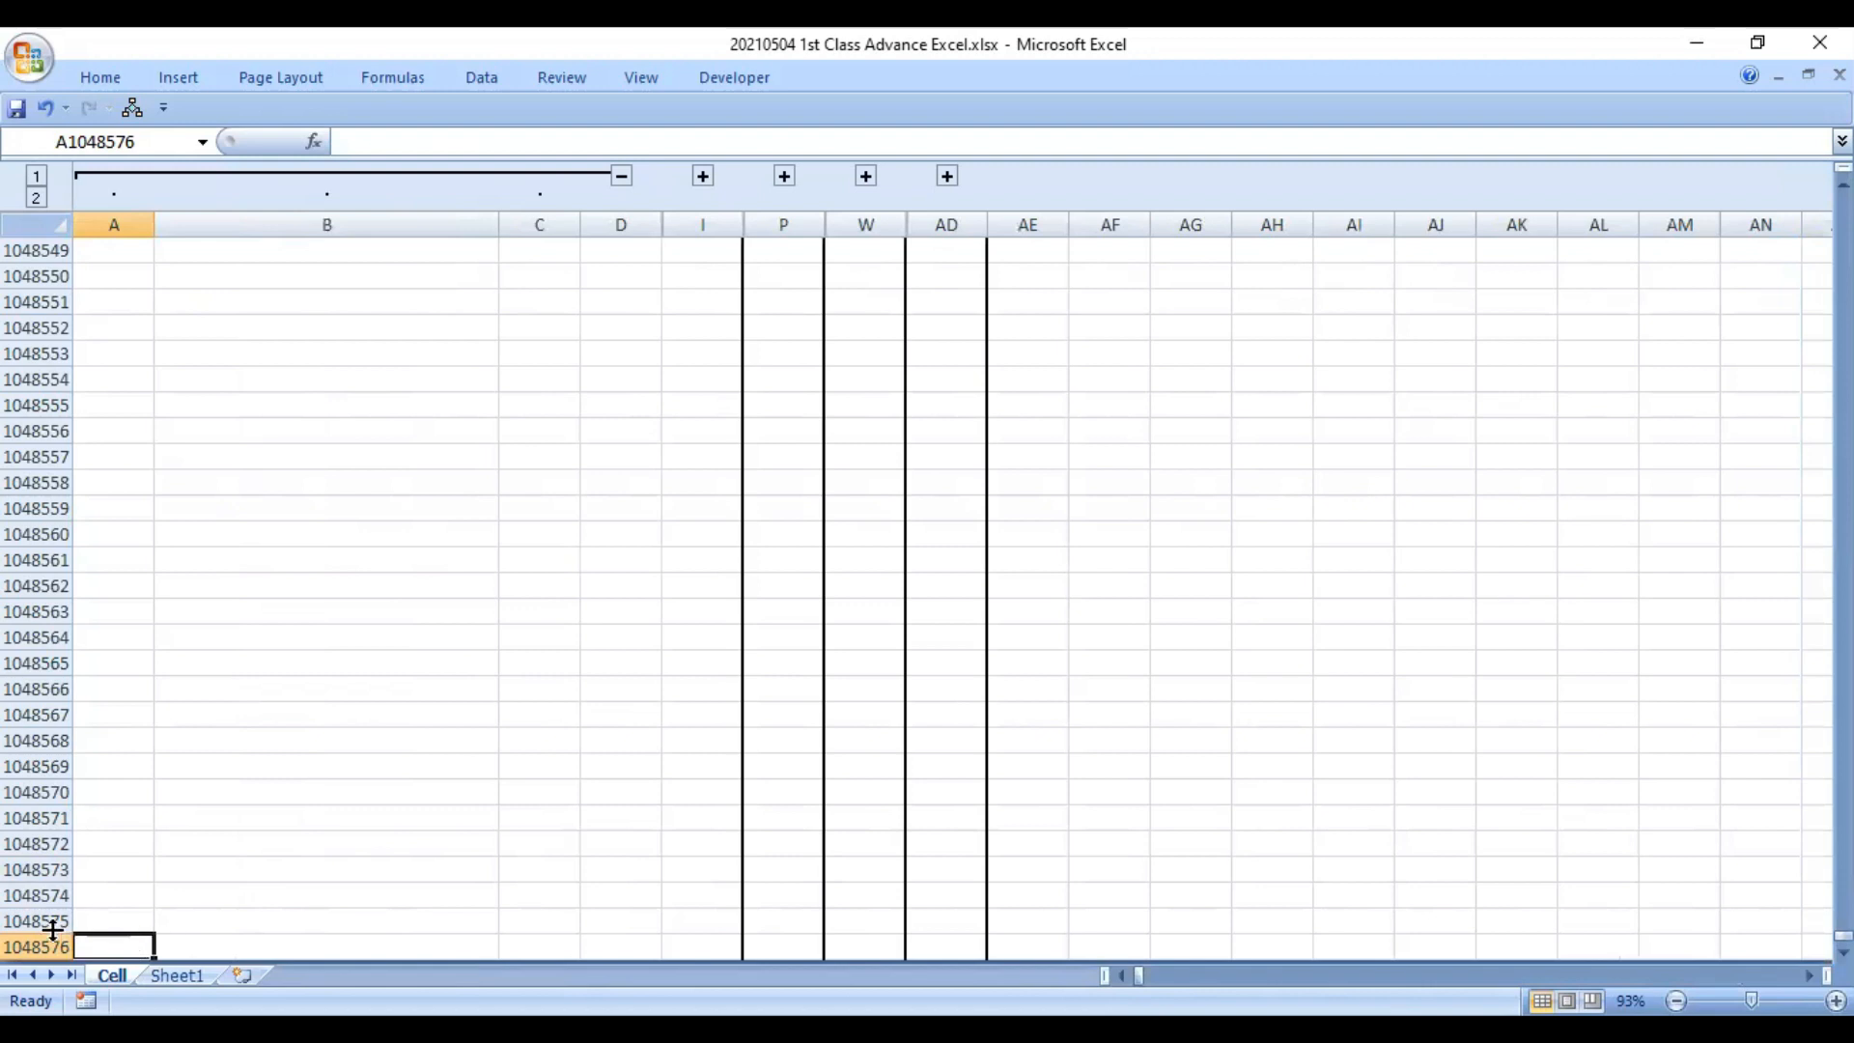
{"action": "left_click", "coordinate": [26, 945]}
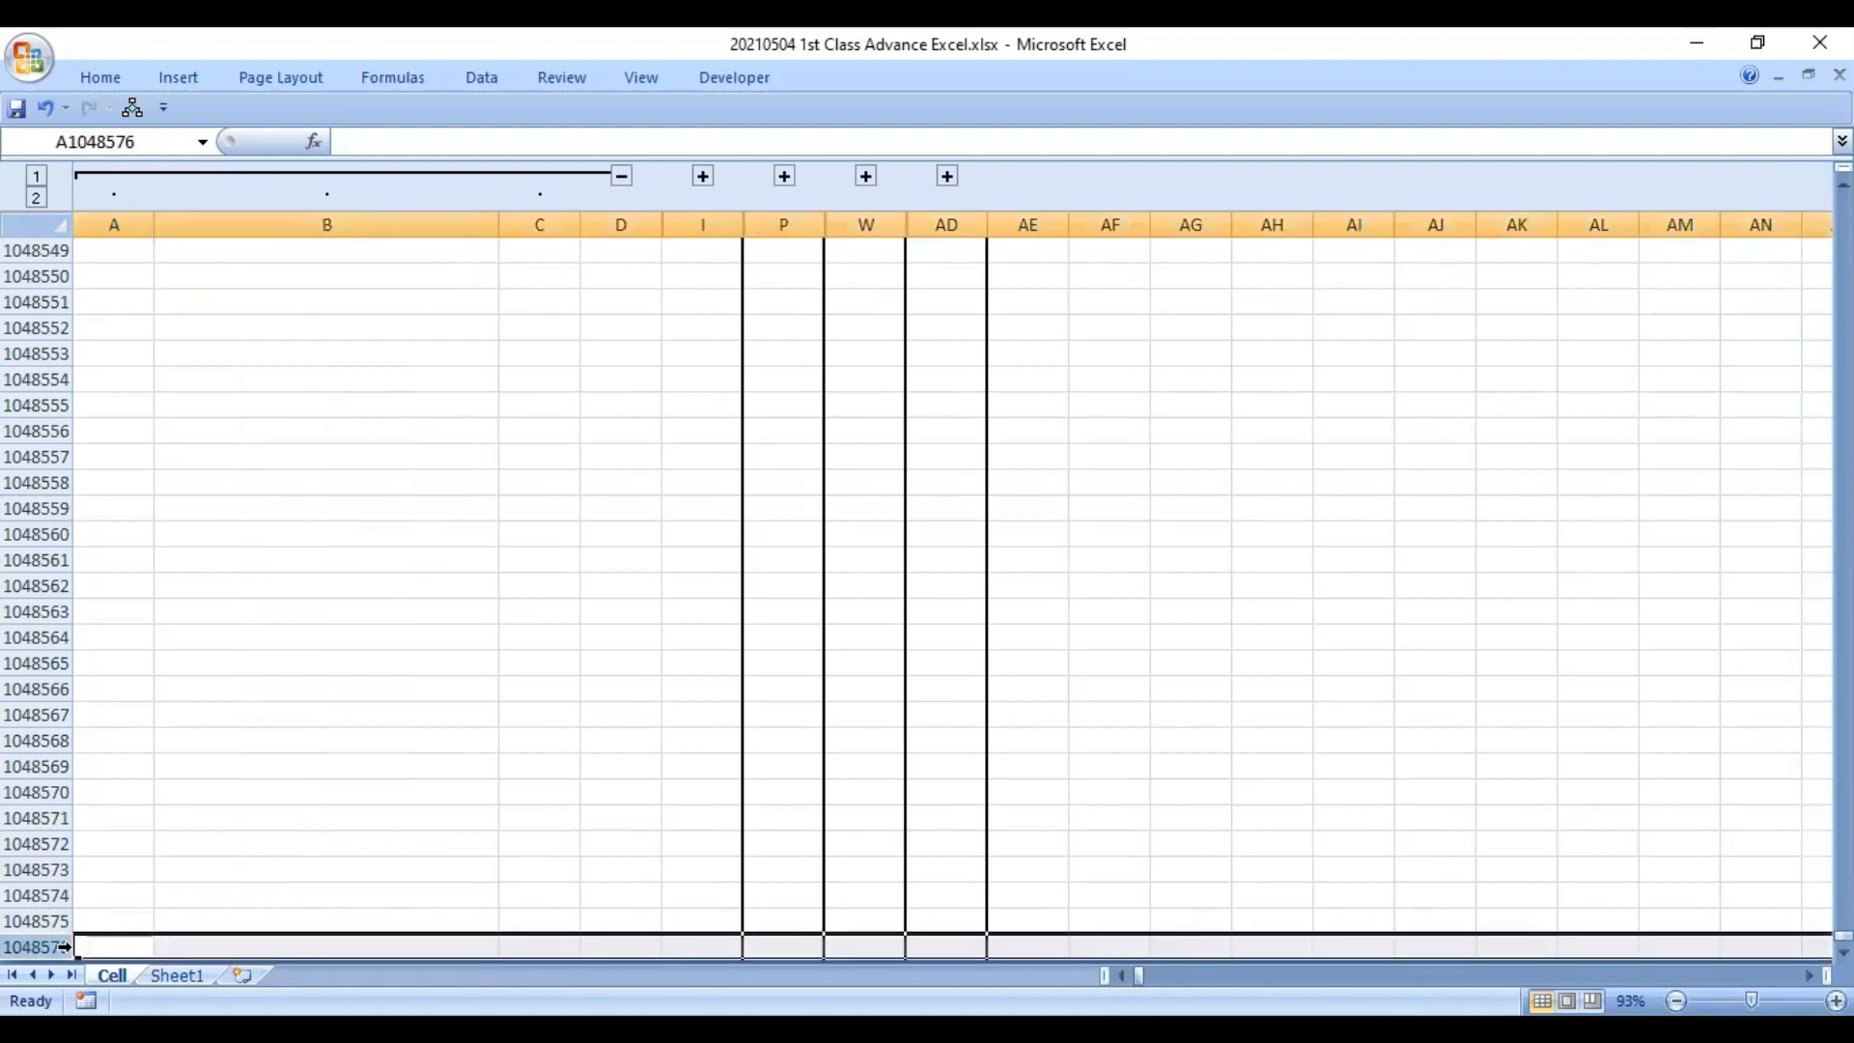
{"action": "left_click", "coordinate": [104, 944]}
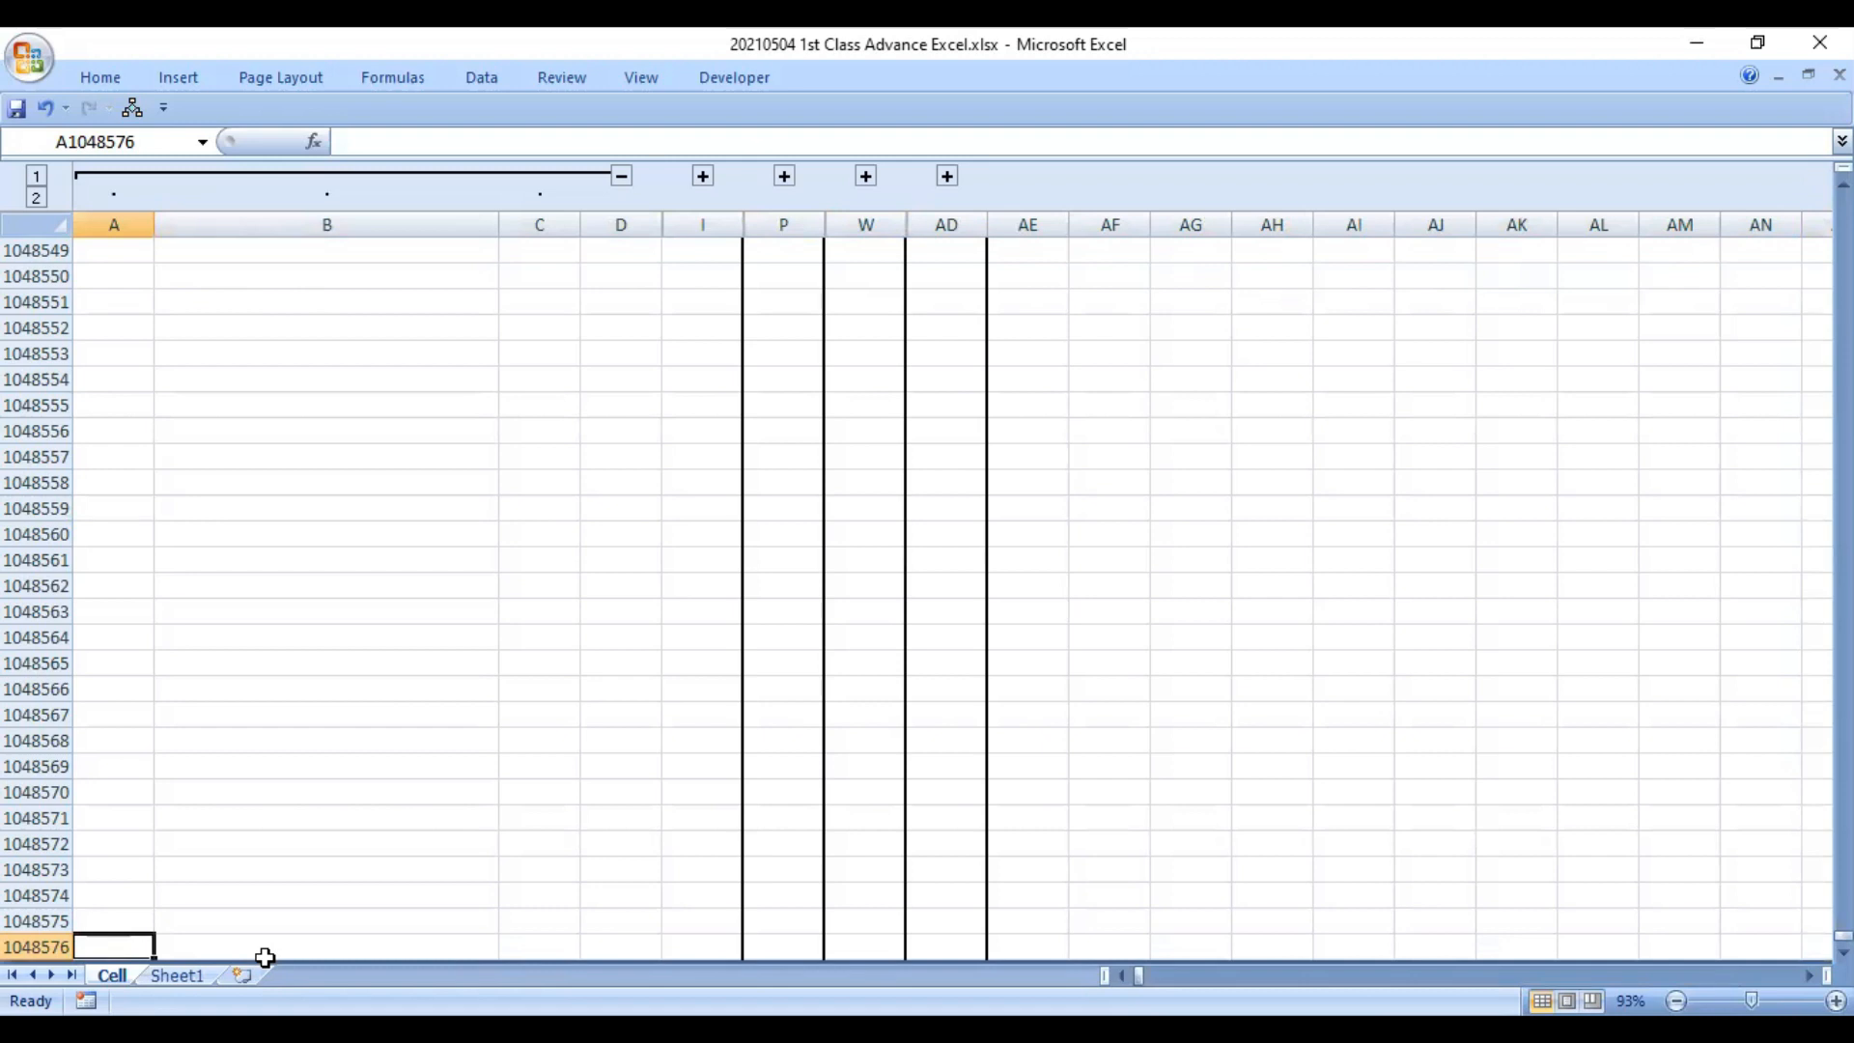
{"action": "key", "text": "ctrl+Up"}
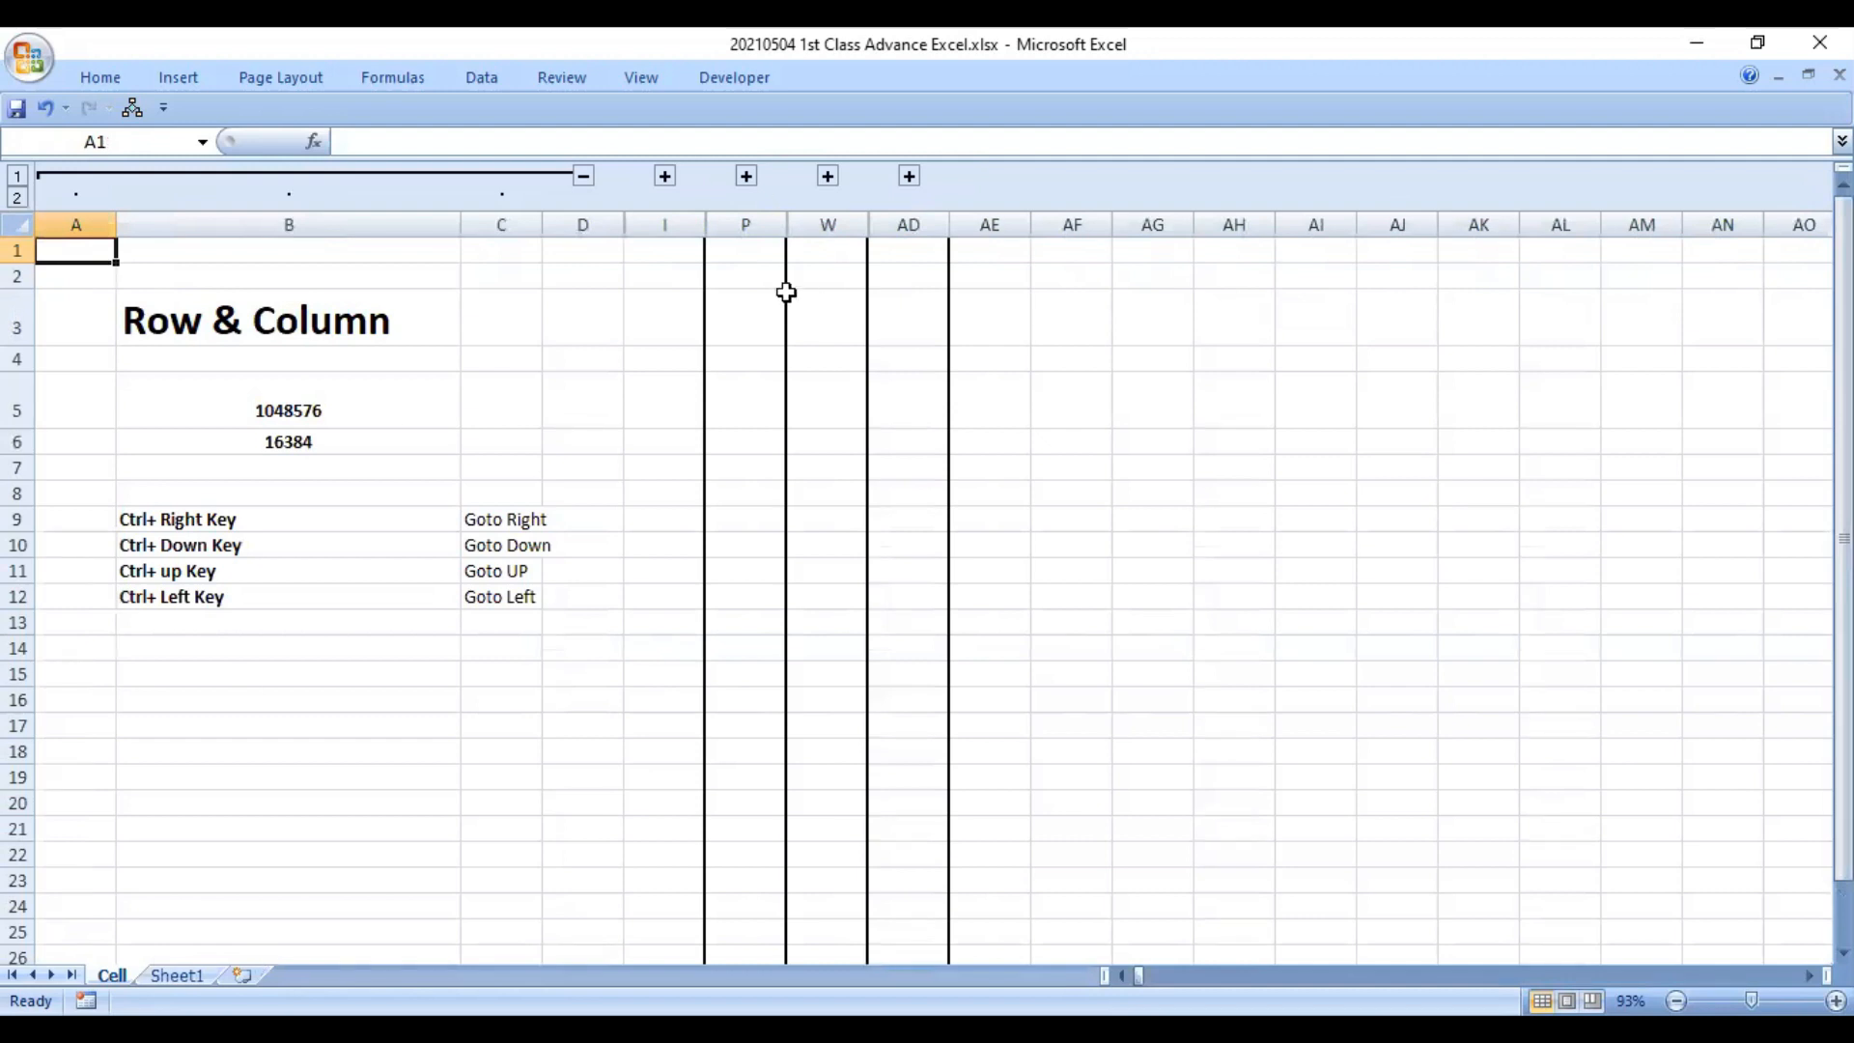
- Expand the Cell section's column group, collapse the Row & Column group, and select the Cell heading
{"action": "left_click", "coordinate": [663, 175]}
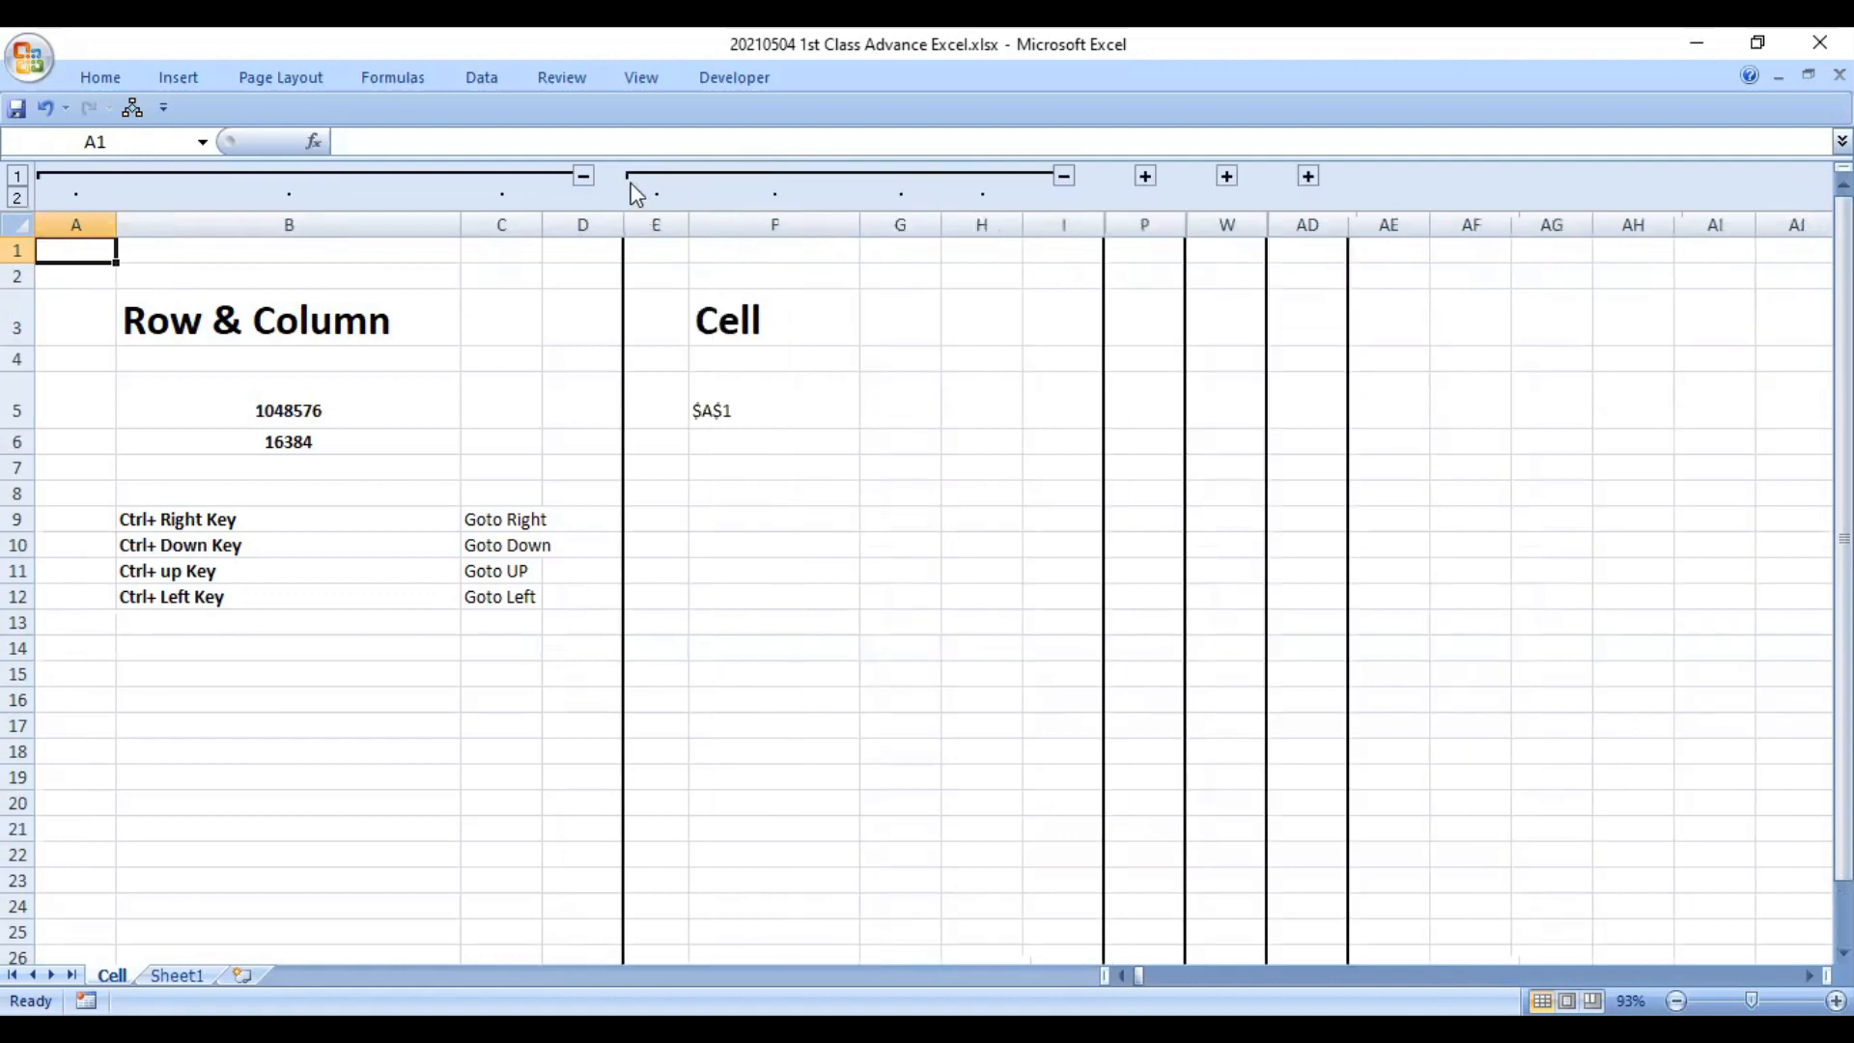
{"action": "left_click", "coordinate": [583, 175]}
{"action": "left_click", "coordinate": [281, 353]}
{"action": "left_click", "coordinate": [294, 320]}
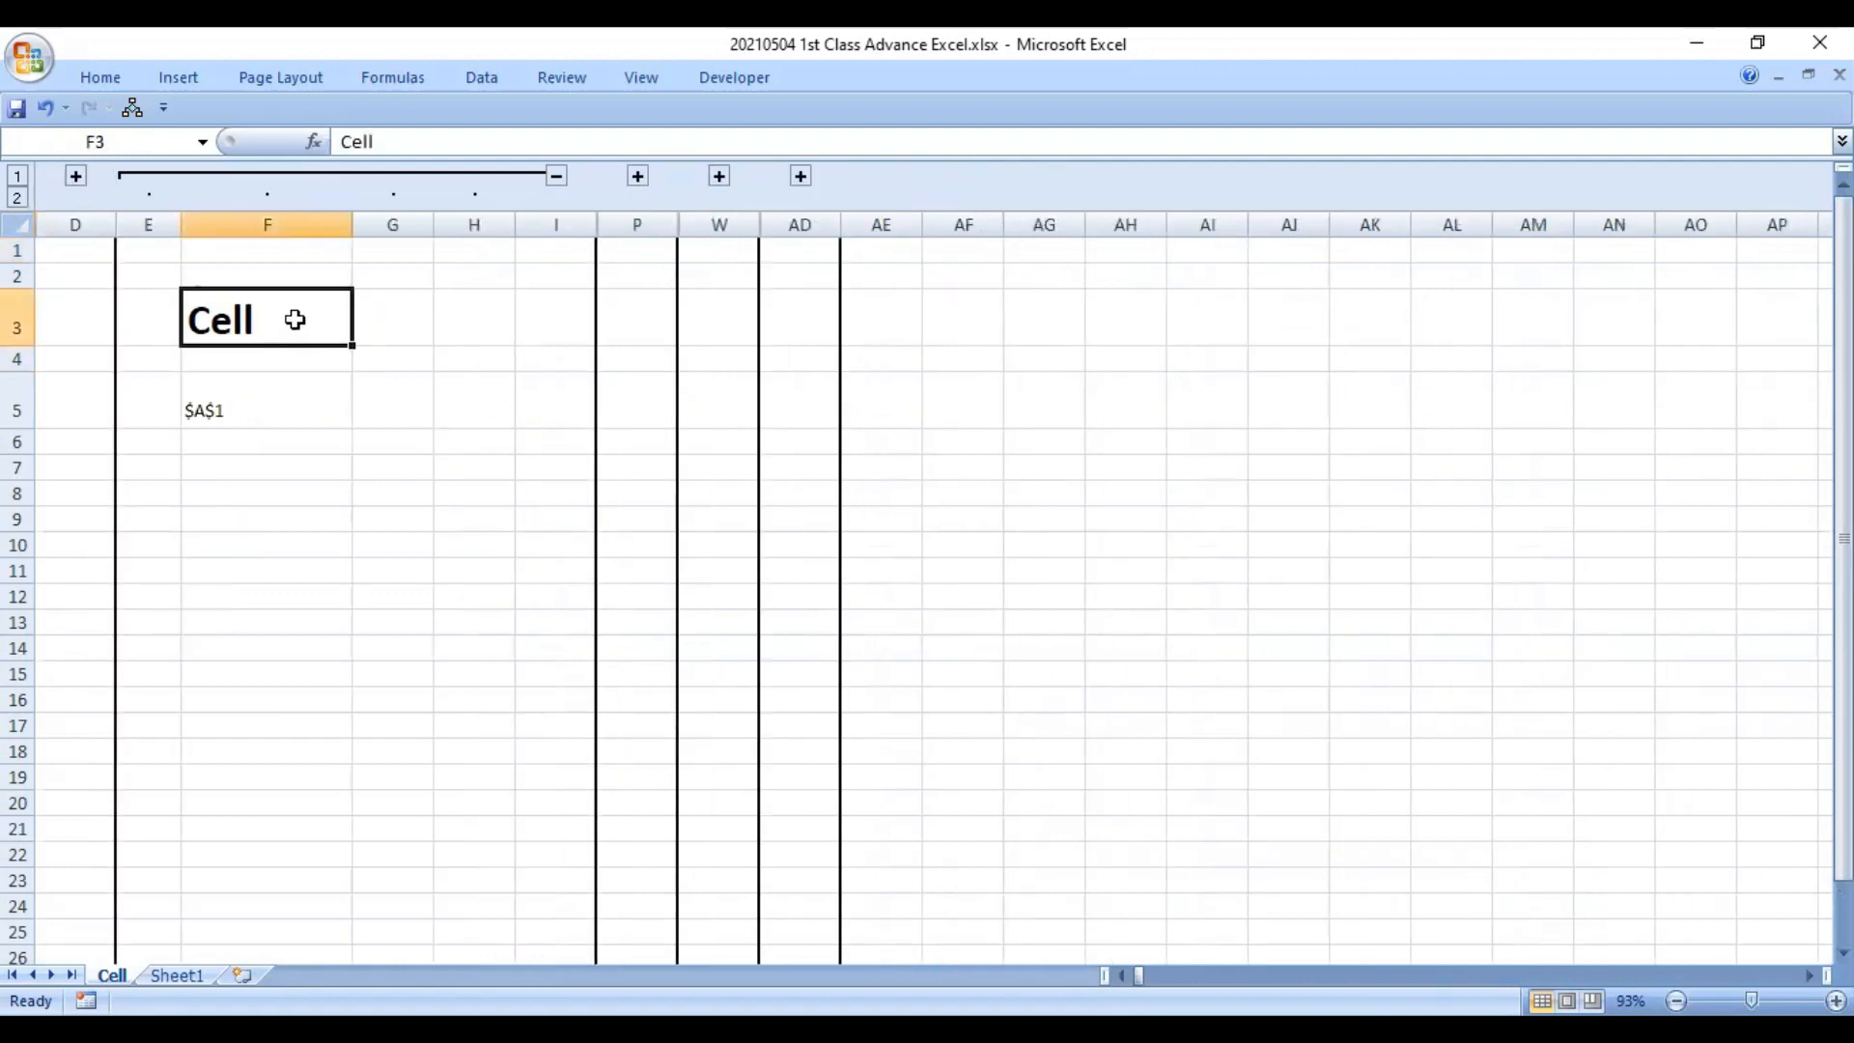
- Inspect the CELL formula in F5, then highlight column G and row 5 with their intersecting cell G5 active
{"action": "left_click", "coordinate": [289, 423]}
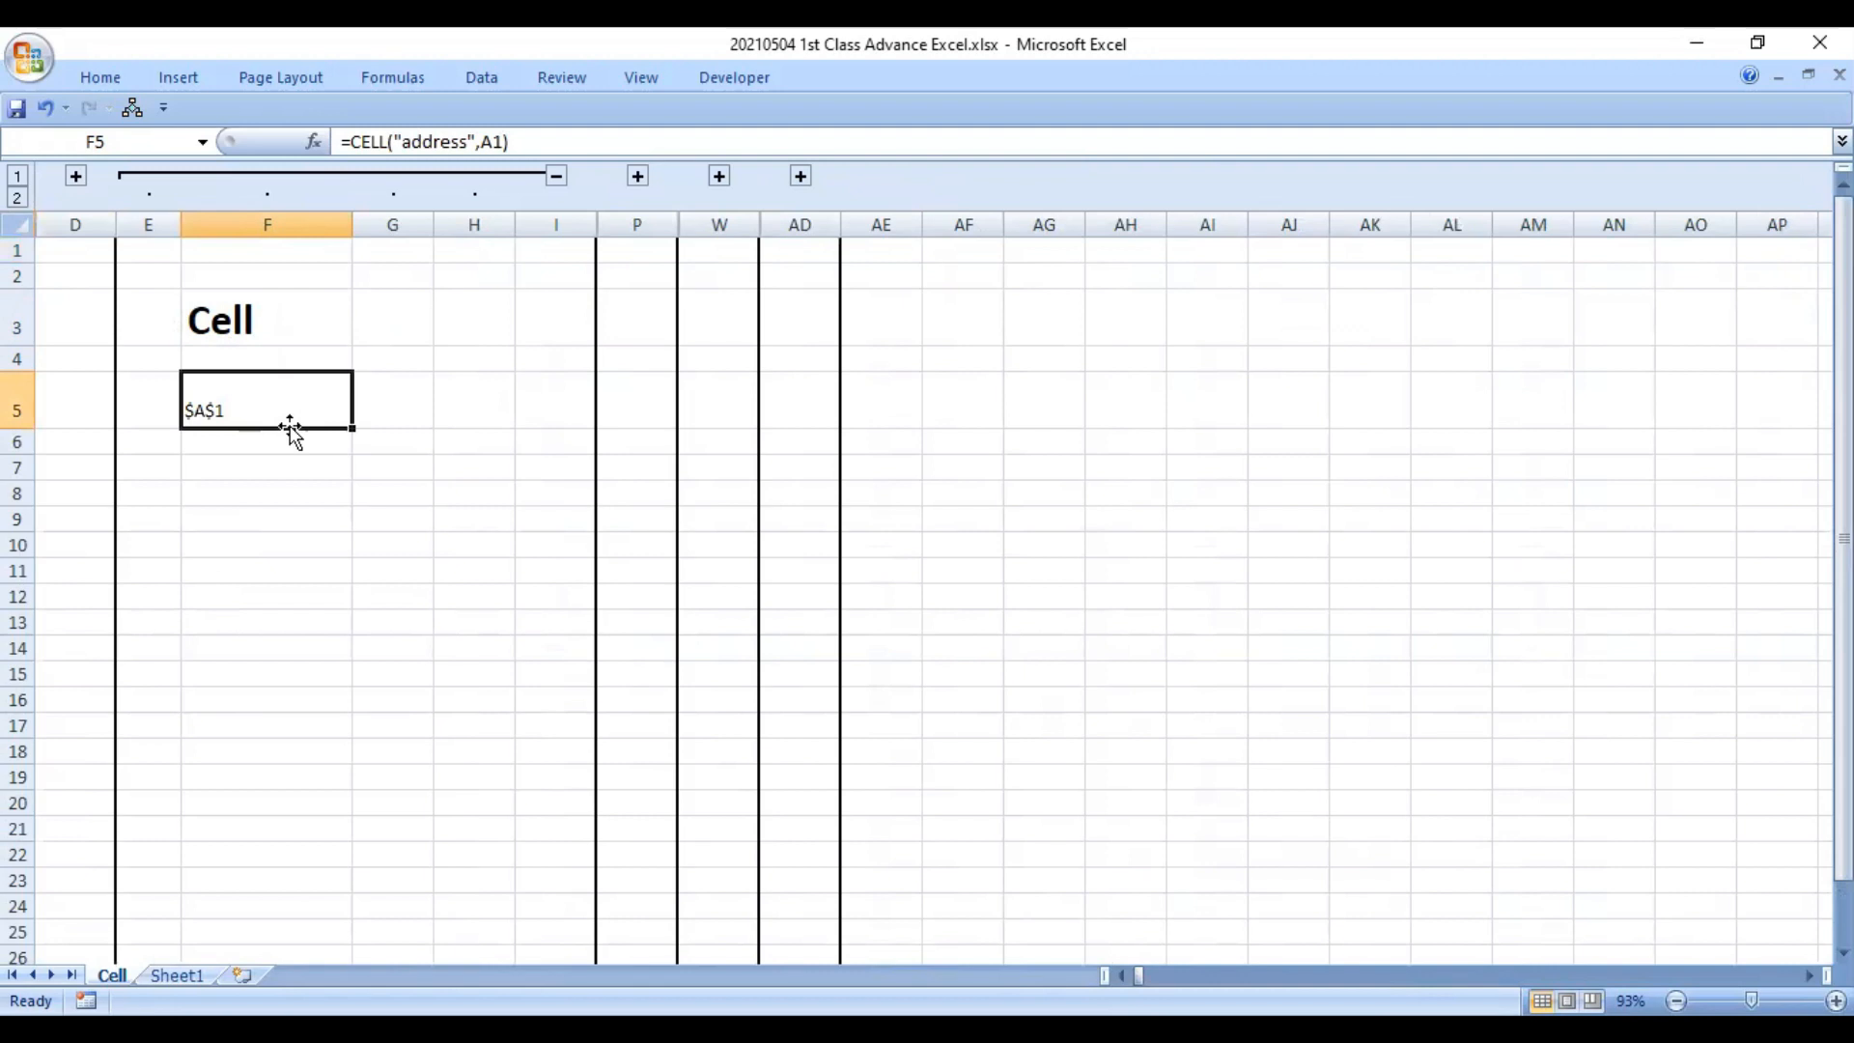
{"action": "left_click", "coordinate": [416, 215]}
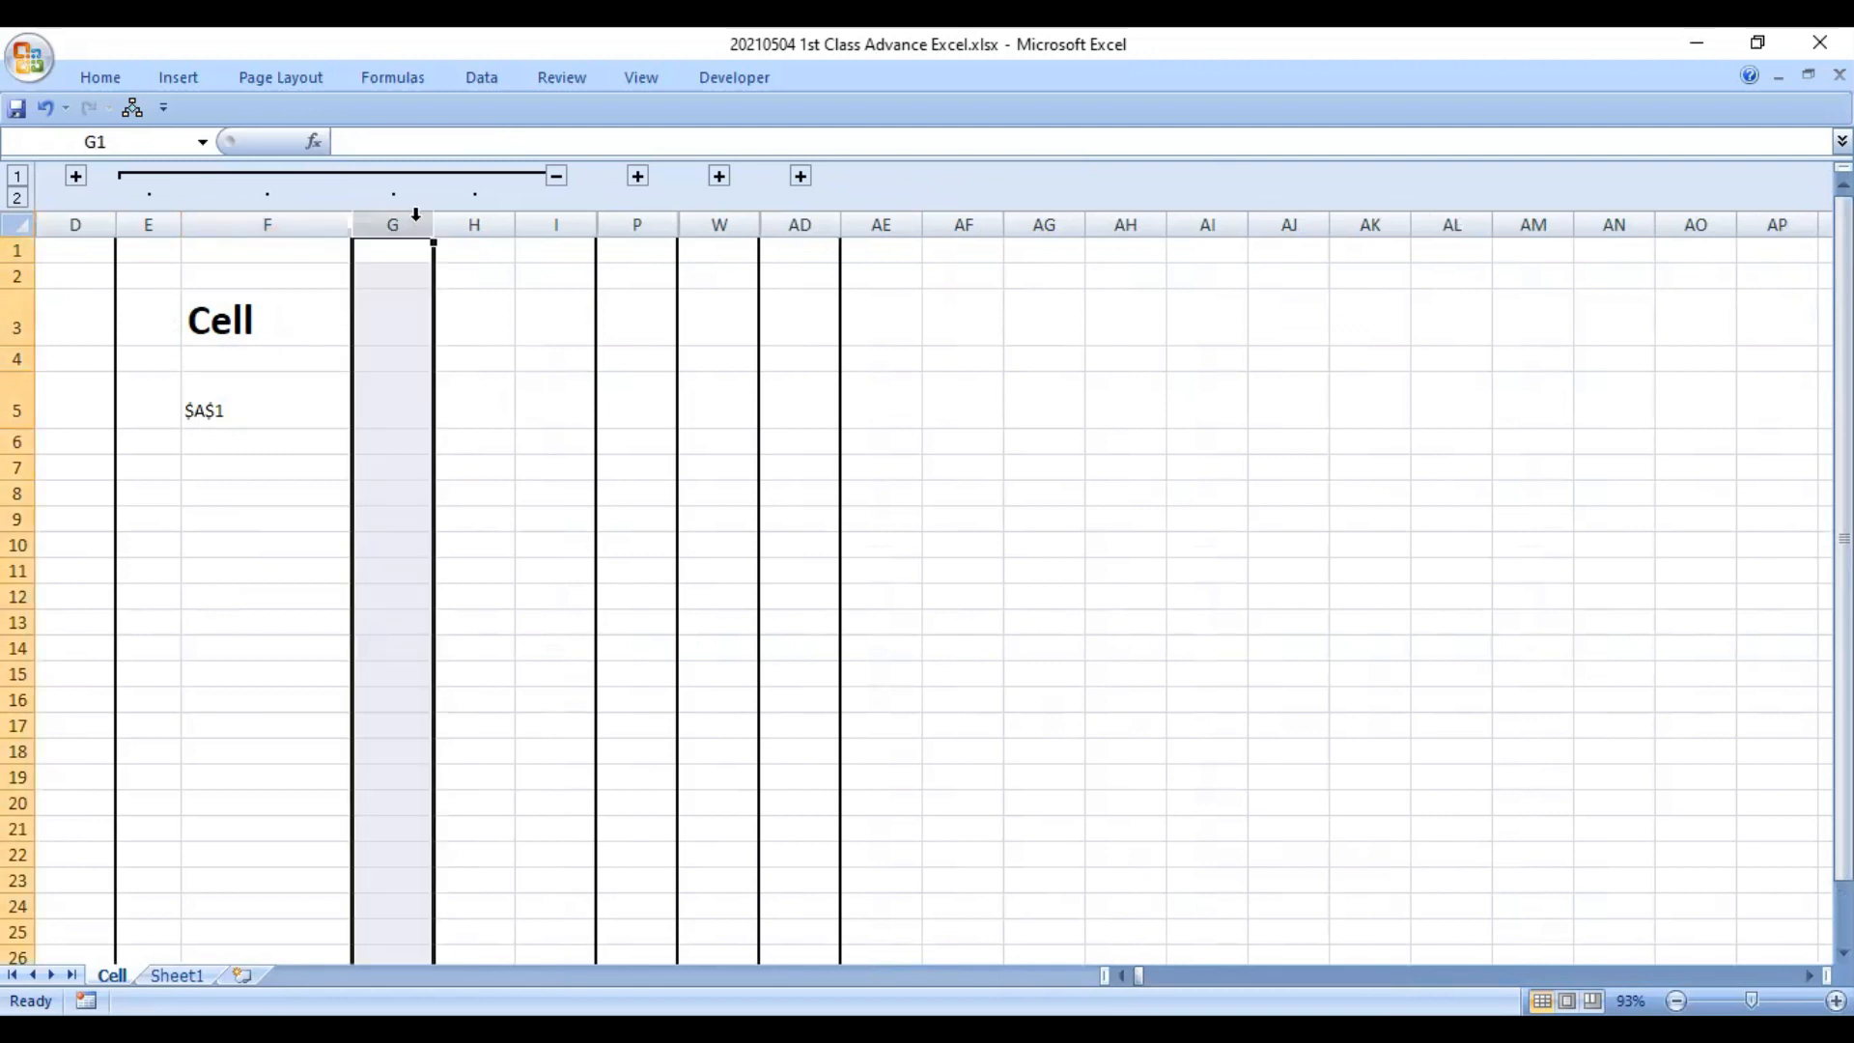
{"action": "left_click", "coordinate": [19, 406], "text": "ctrl"}
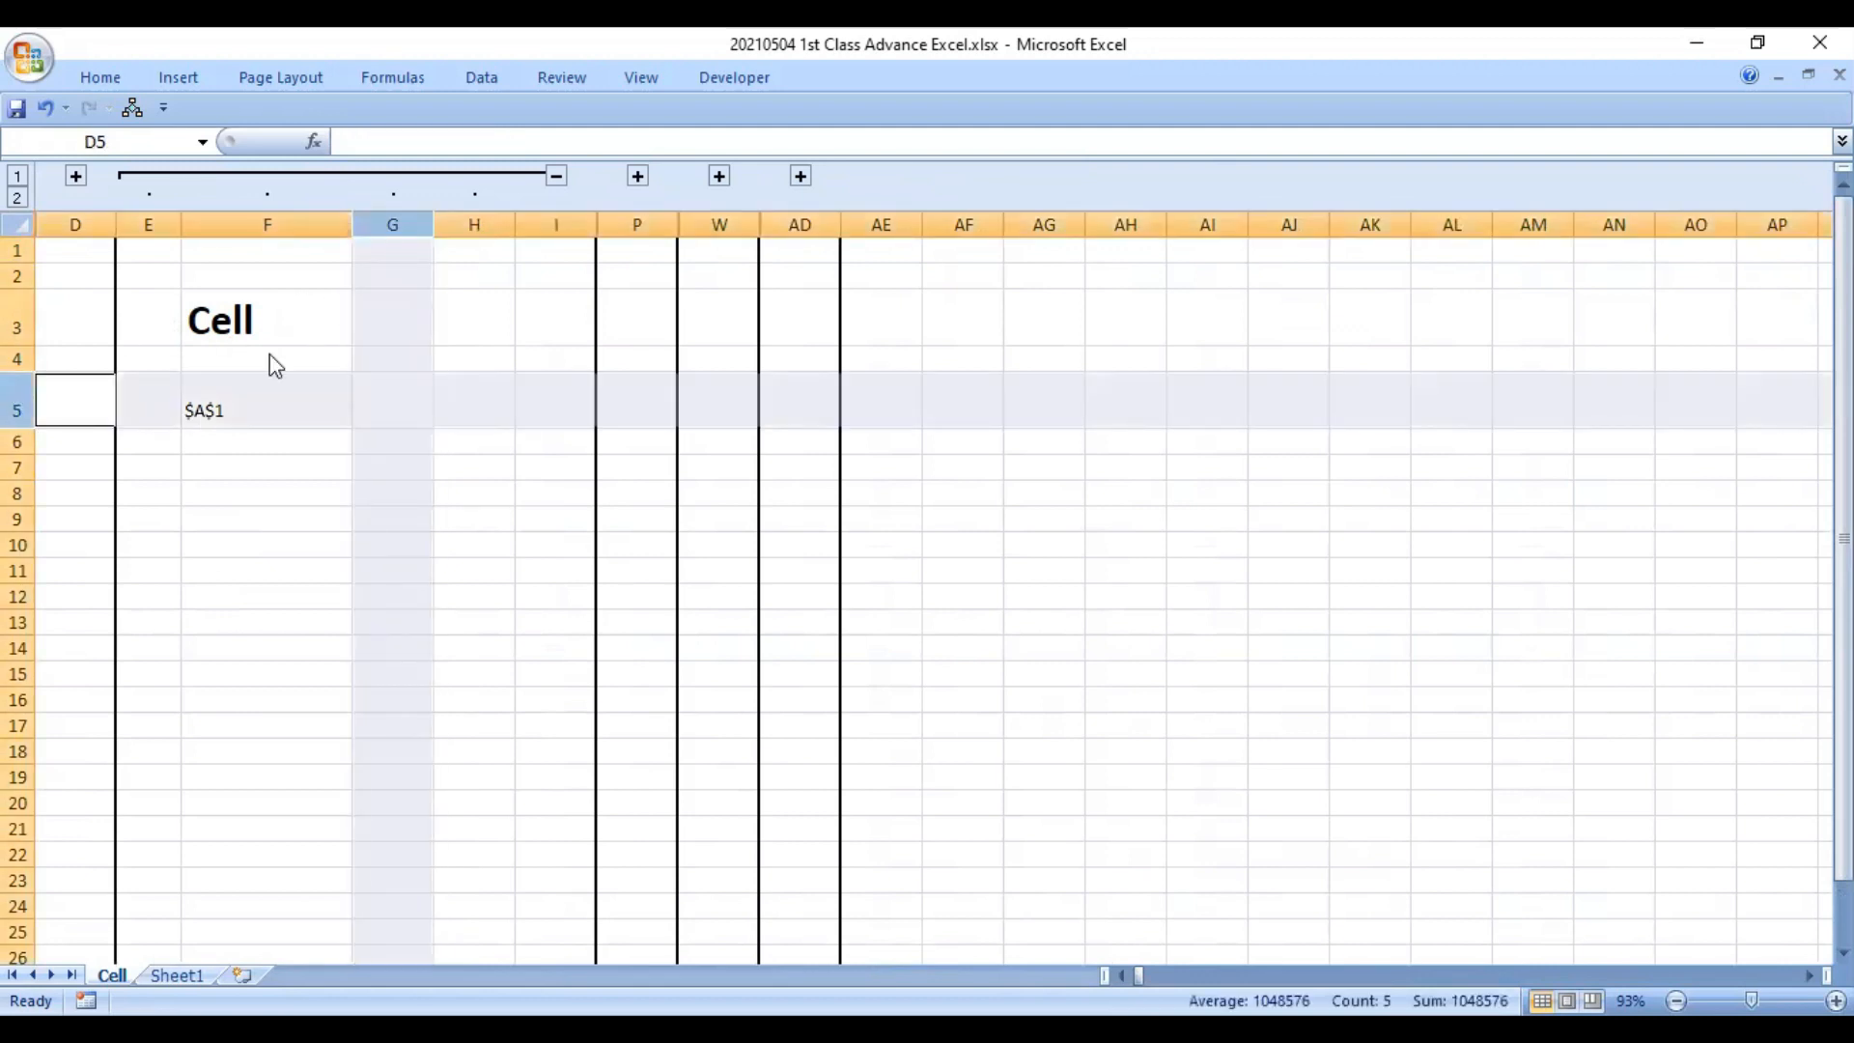
{"action": "left_click", "coordinate": [371, 410], "text": "ctrl"}
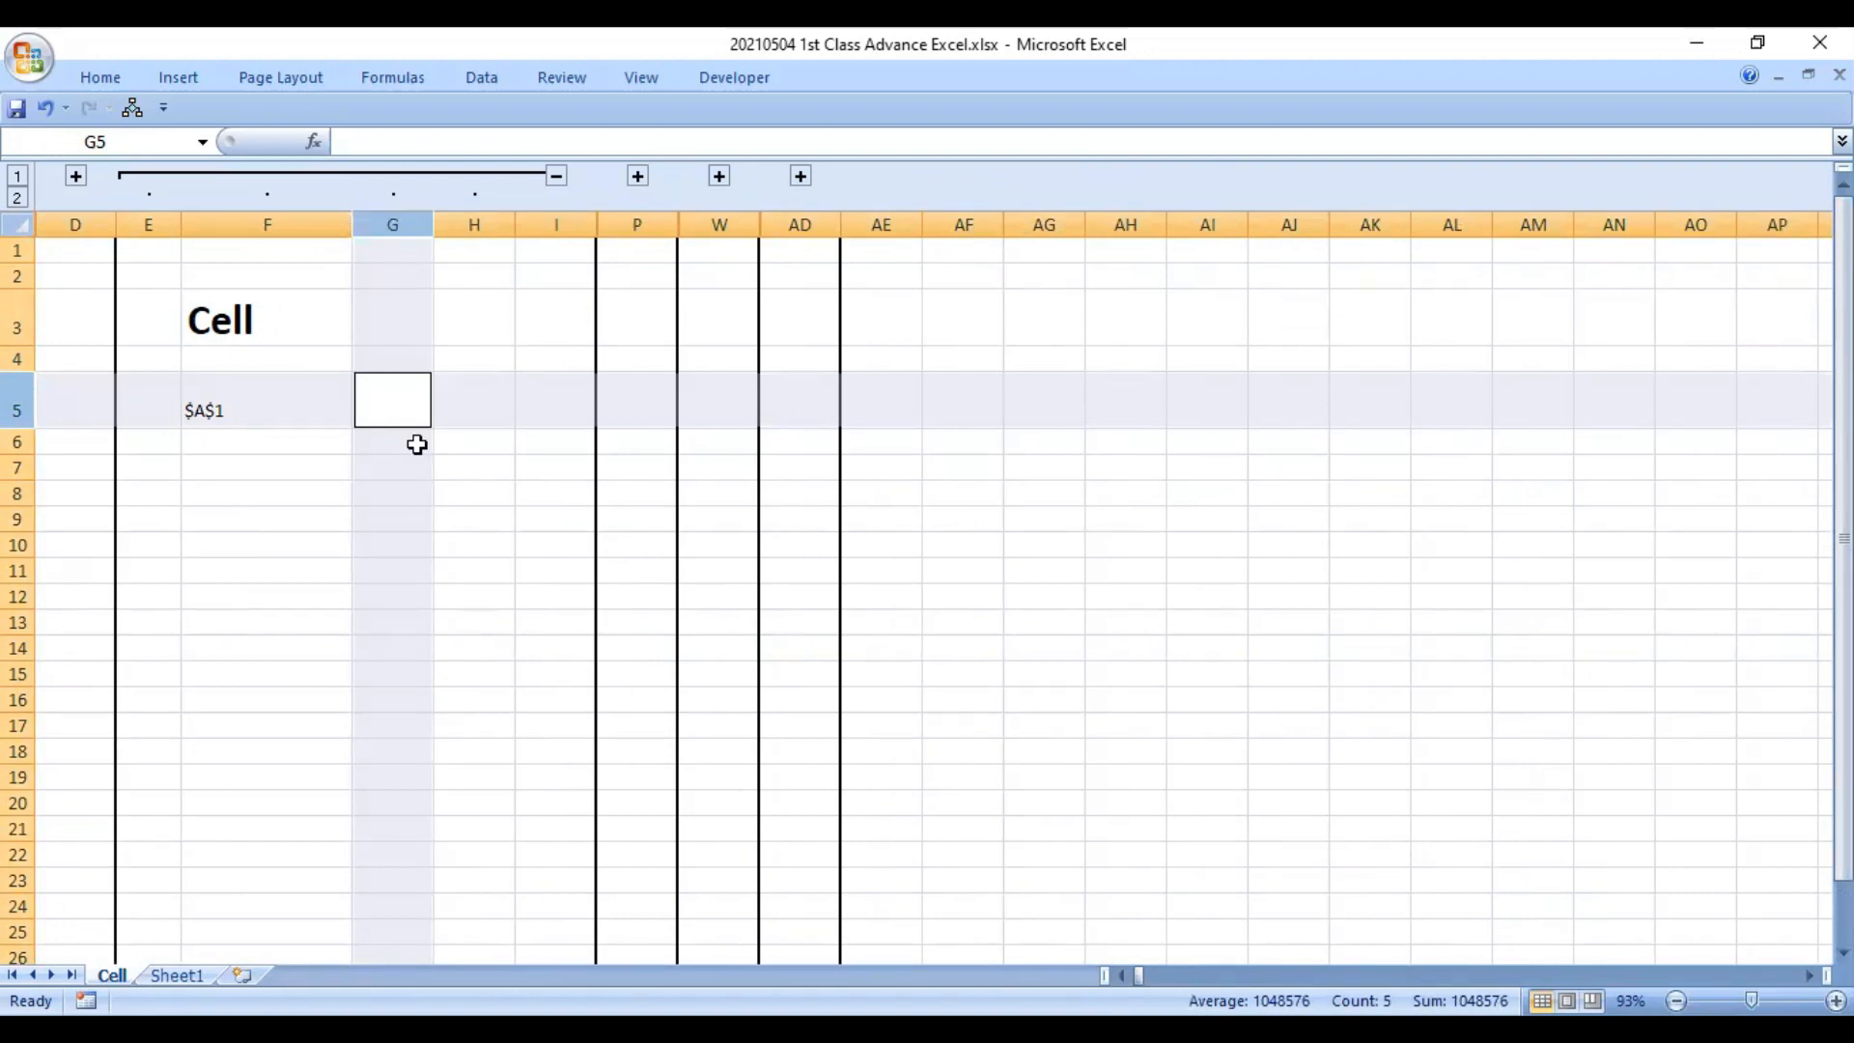
- Highlight column G and row 1 with their intersection, then select G1 alone and highlight its address in the Name Box
{"action": "left_click", "coordinate": [400, 255]}
{"action": "left_click", "coordinate": [410, 225]}
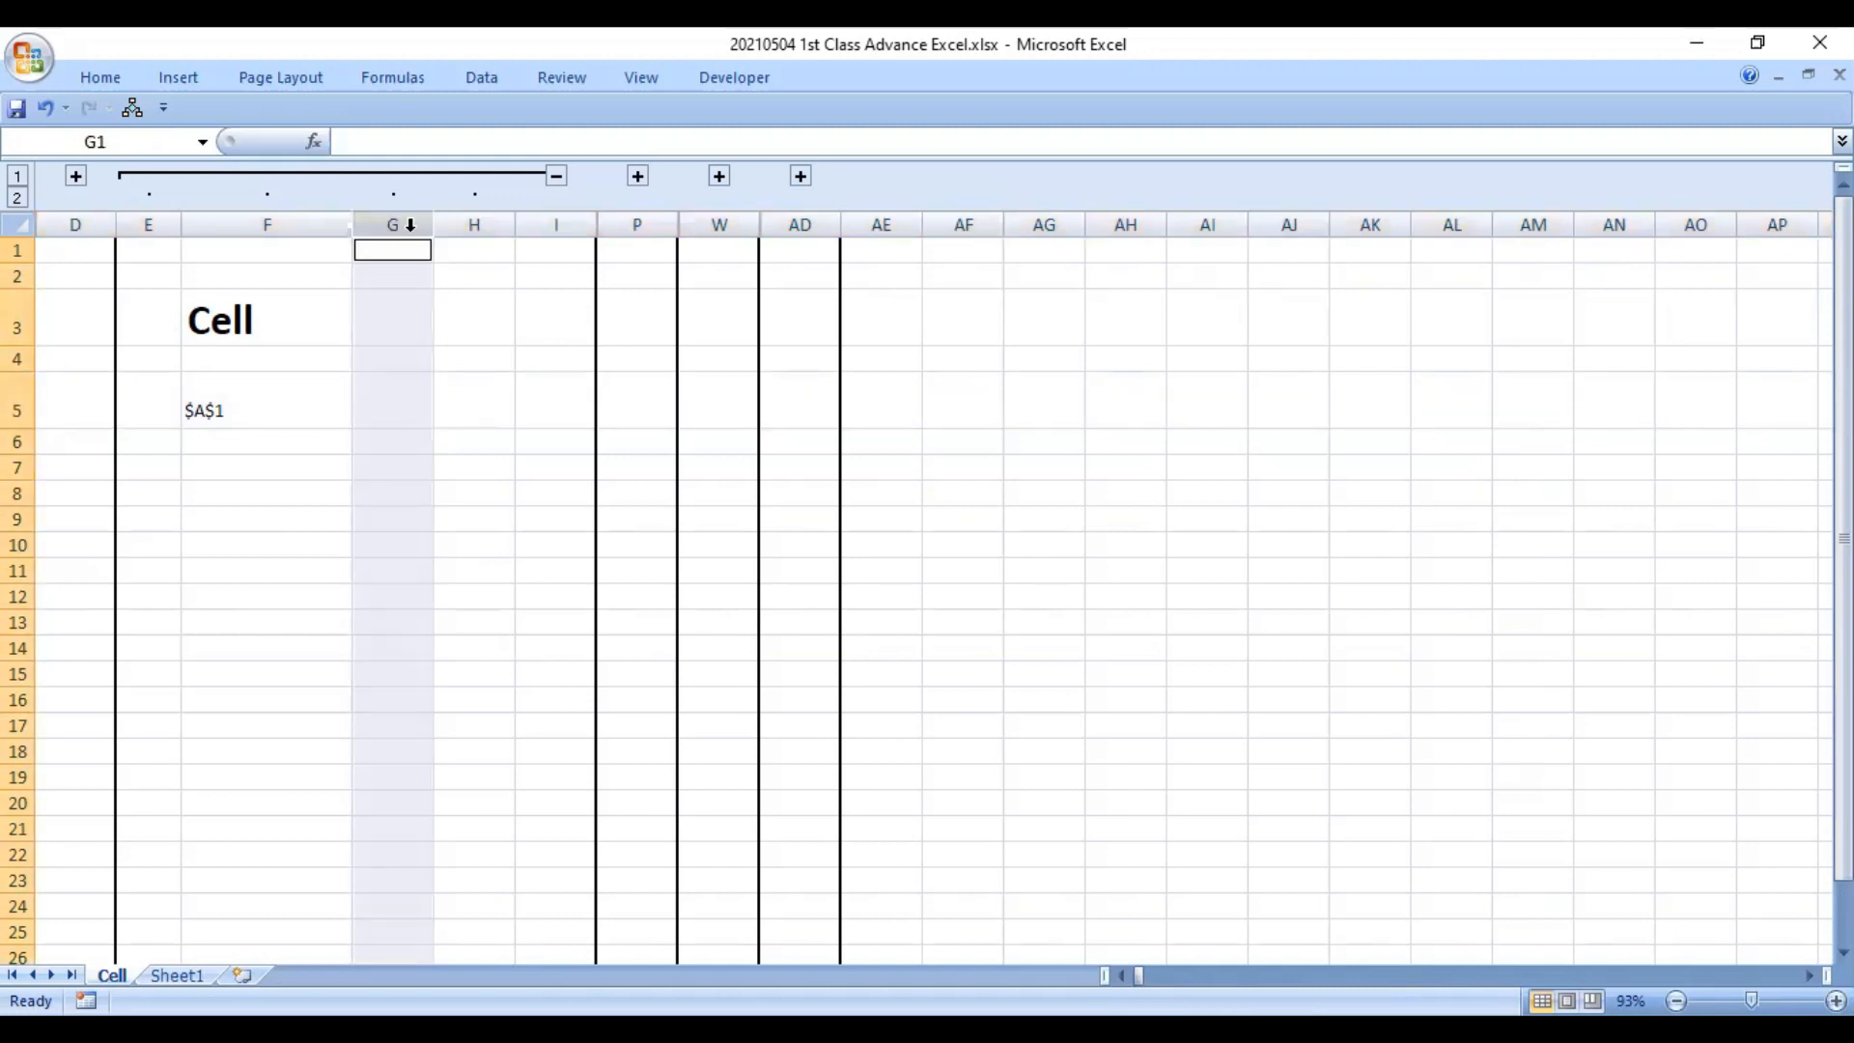
{"action": "left_click", "coordinate": [20, 252], "text": "ctrl"}
{"action": "left_click", "coordinate": [400, 249], "text": "ctrl"}
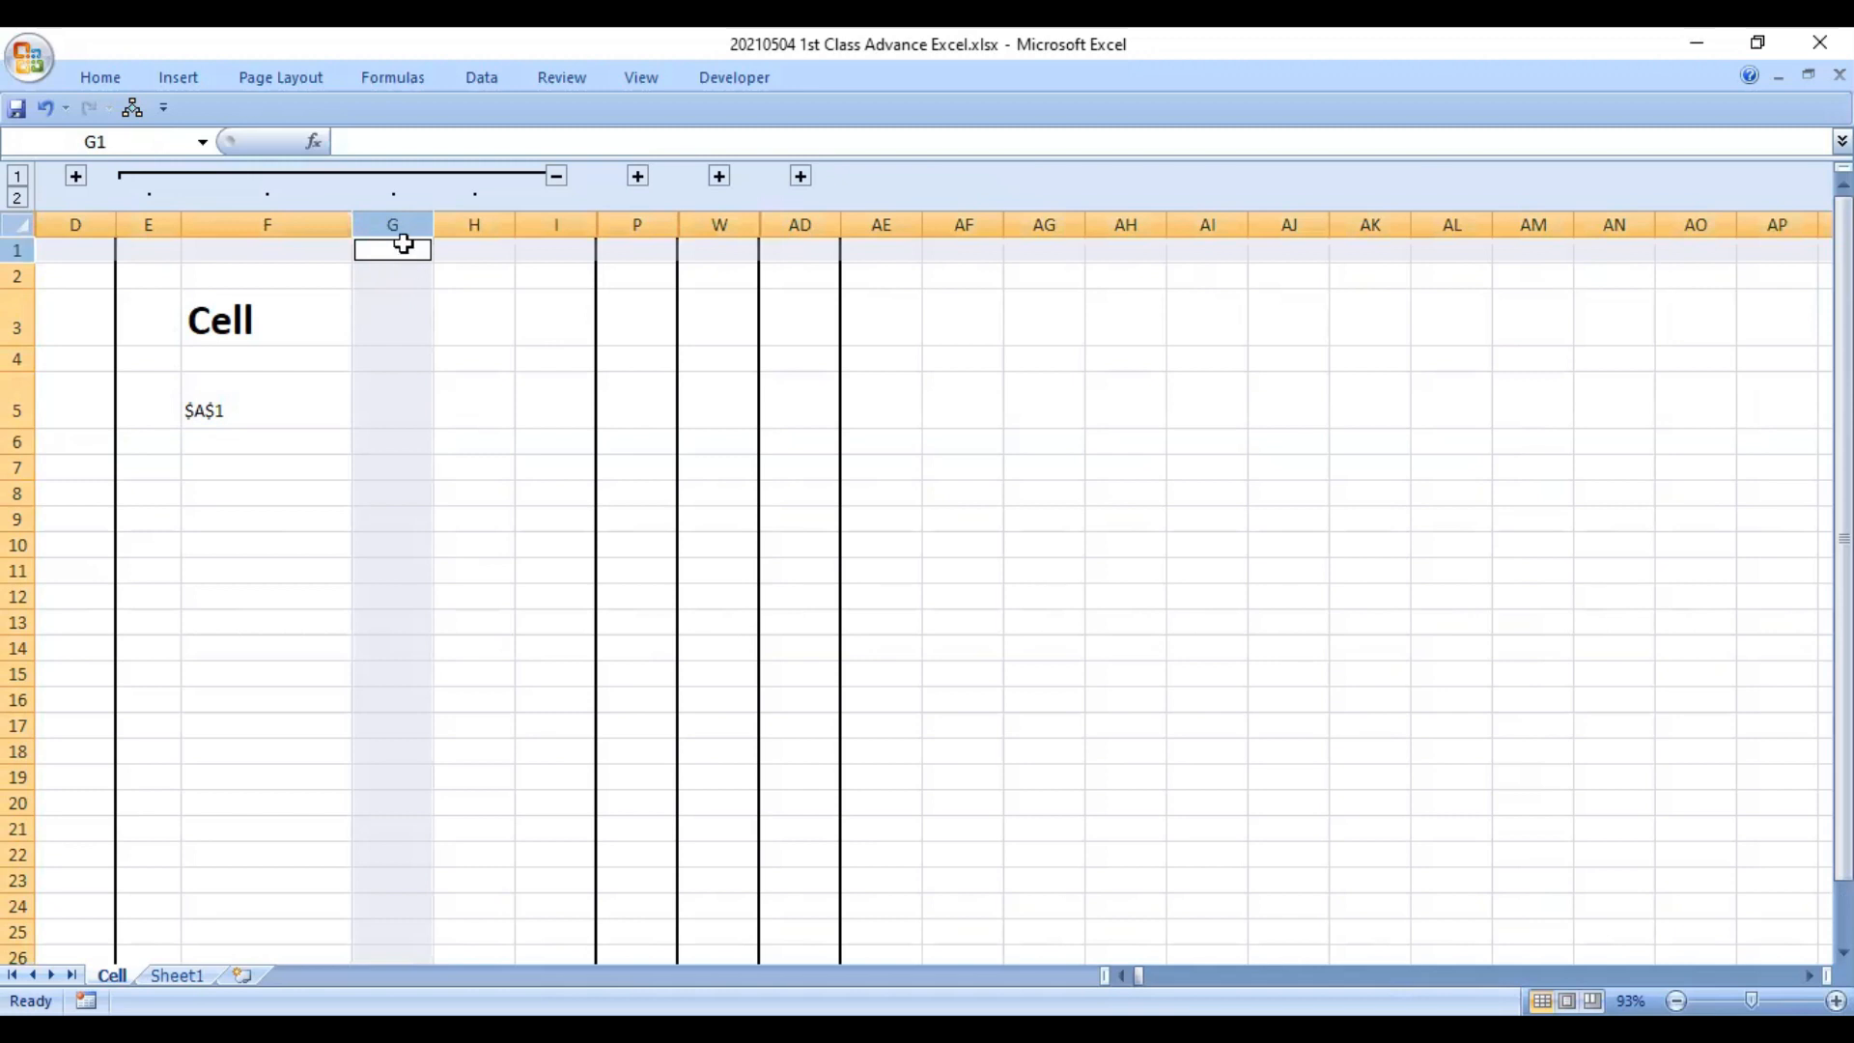
{"action": "left_click", "coordinate": [395, 245]}
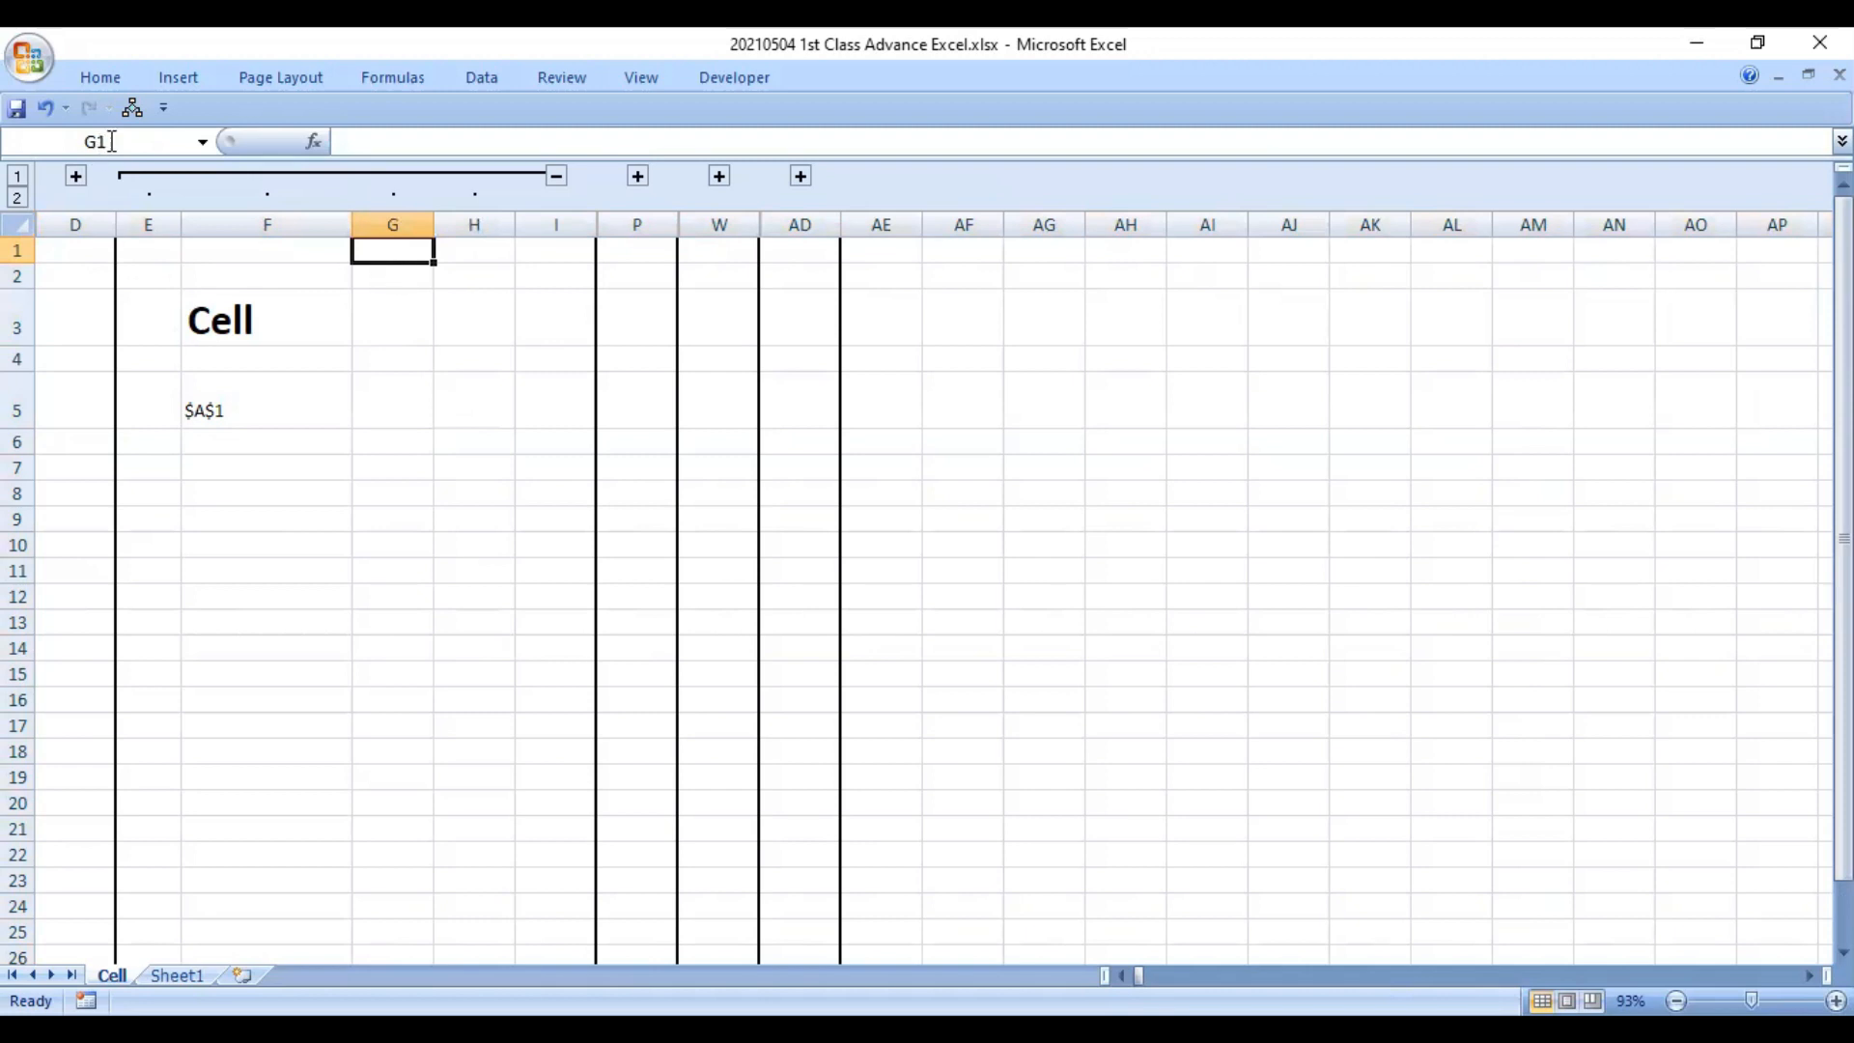
{"action": "left_click", "coordinate": [128, 143]}
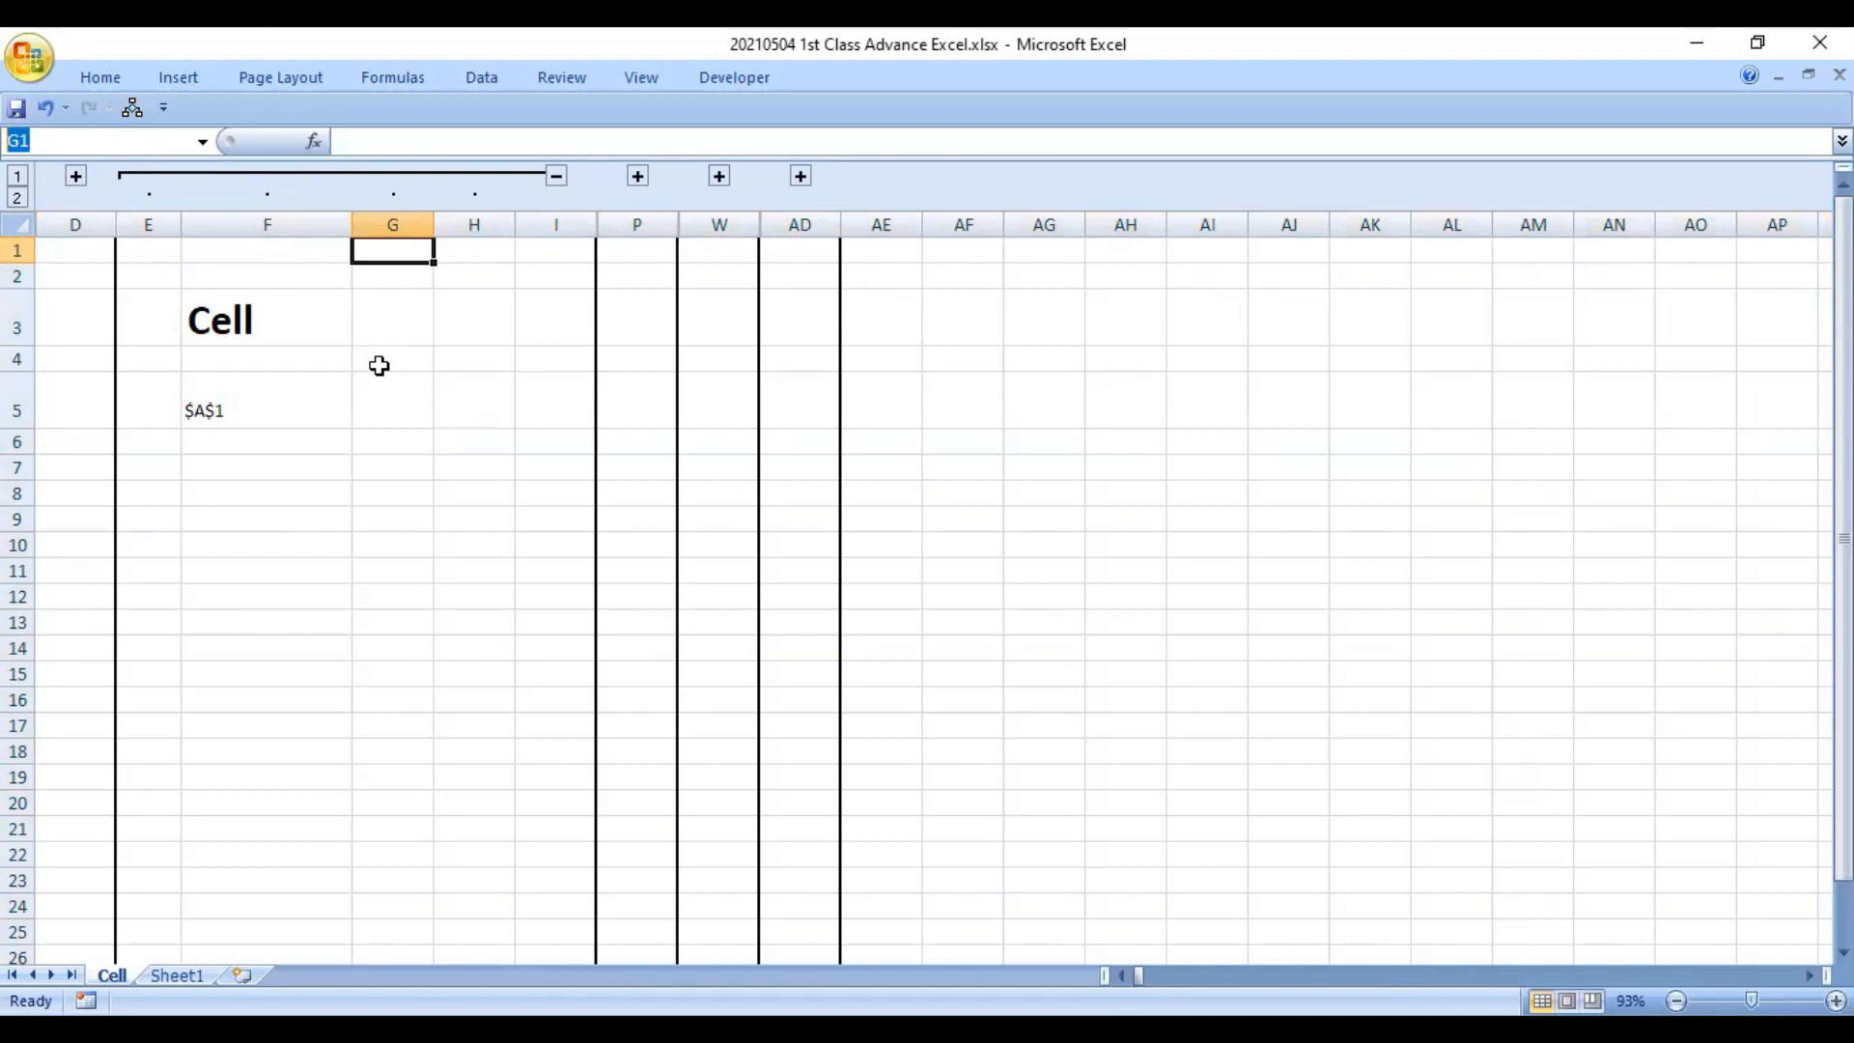
- Select cells G11, H9, H12, I17 and F14 to check each address, then return to the Cell heading in F3
{"action": "left_click", "coordinate": [357, 565]}
{"action": "left_click", "coordinate": [460, 513]}
{"action": "left_click", "coordinate": [480, 599]}
{"action": "left_click", "coordinate": [521, 726]}
{"action": "left_click", "coordinate": [320, 645]}
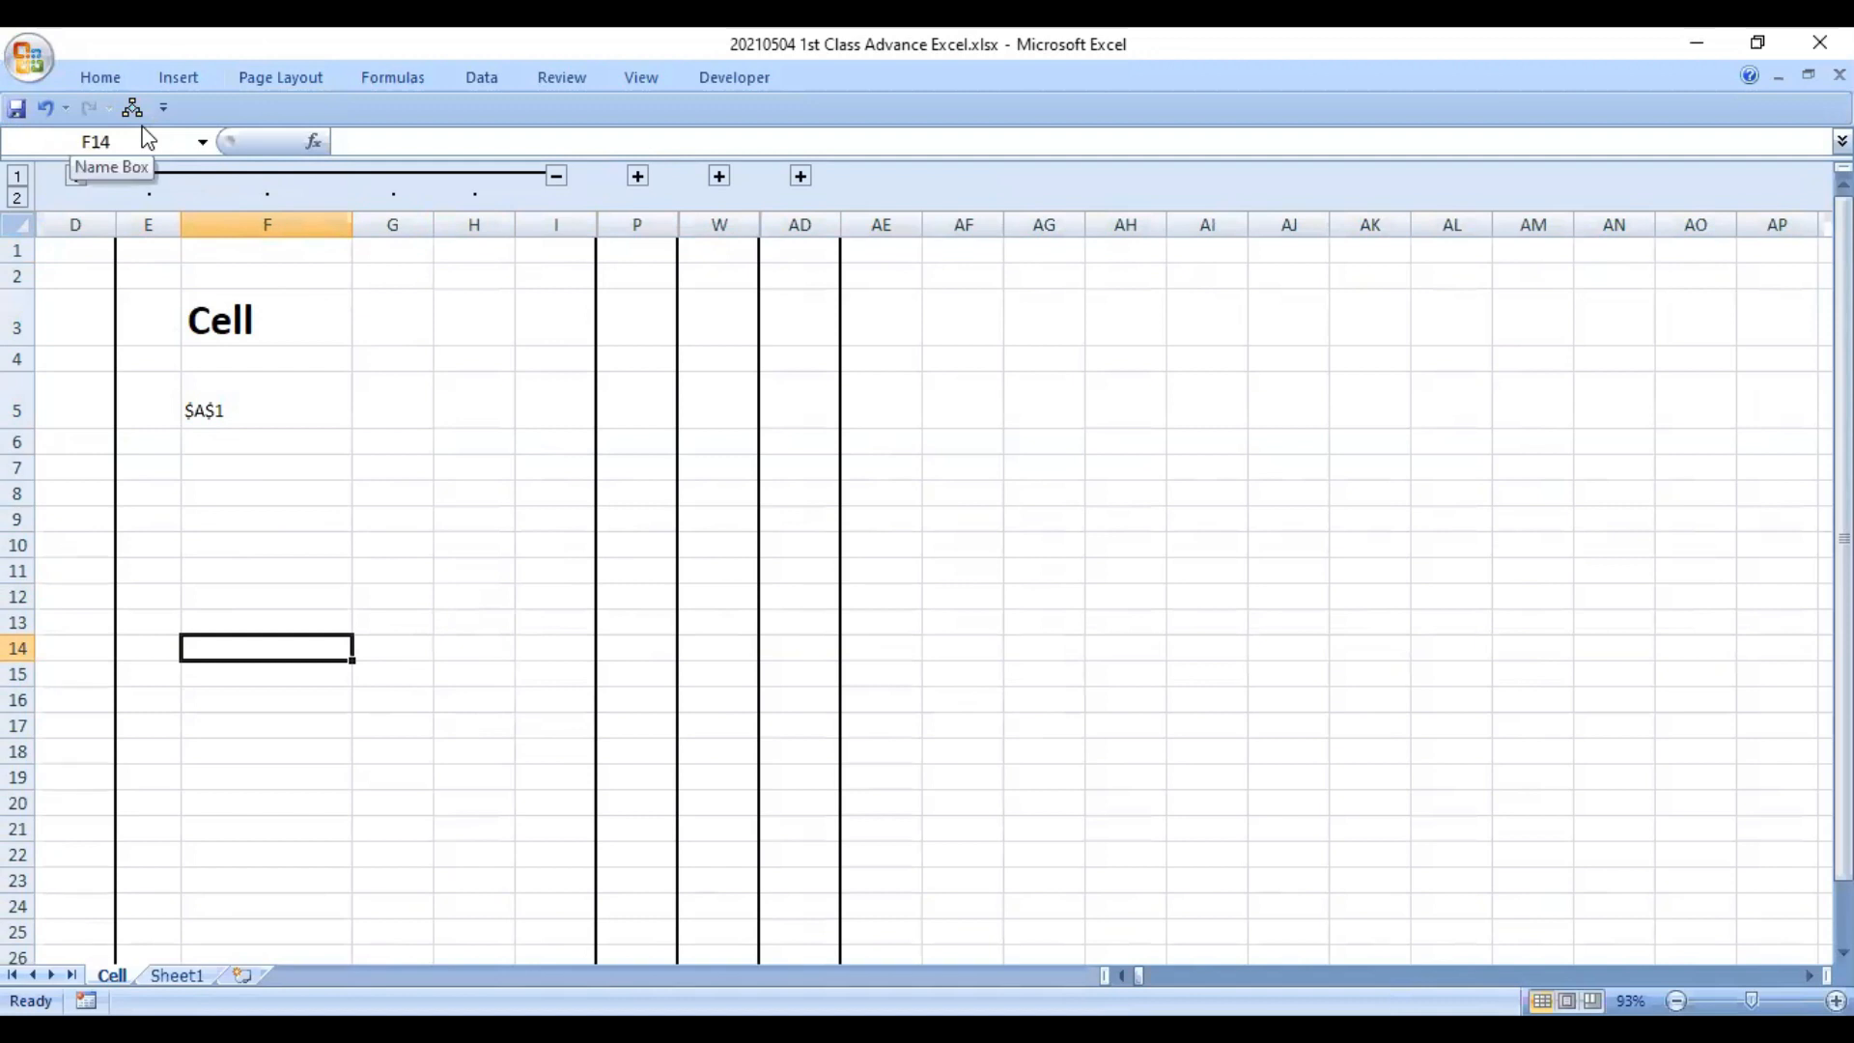
{"action": "left_click", "coordinate": [327, 328]}
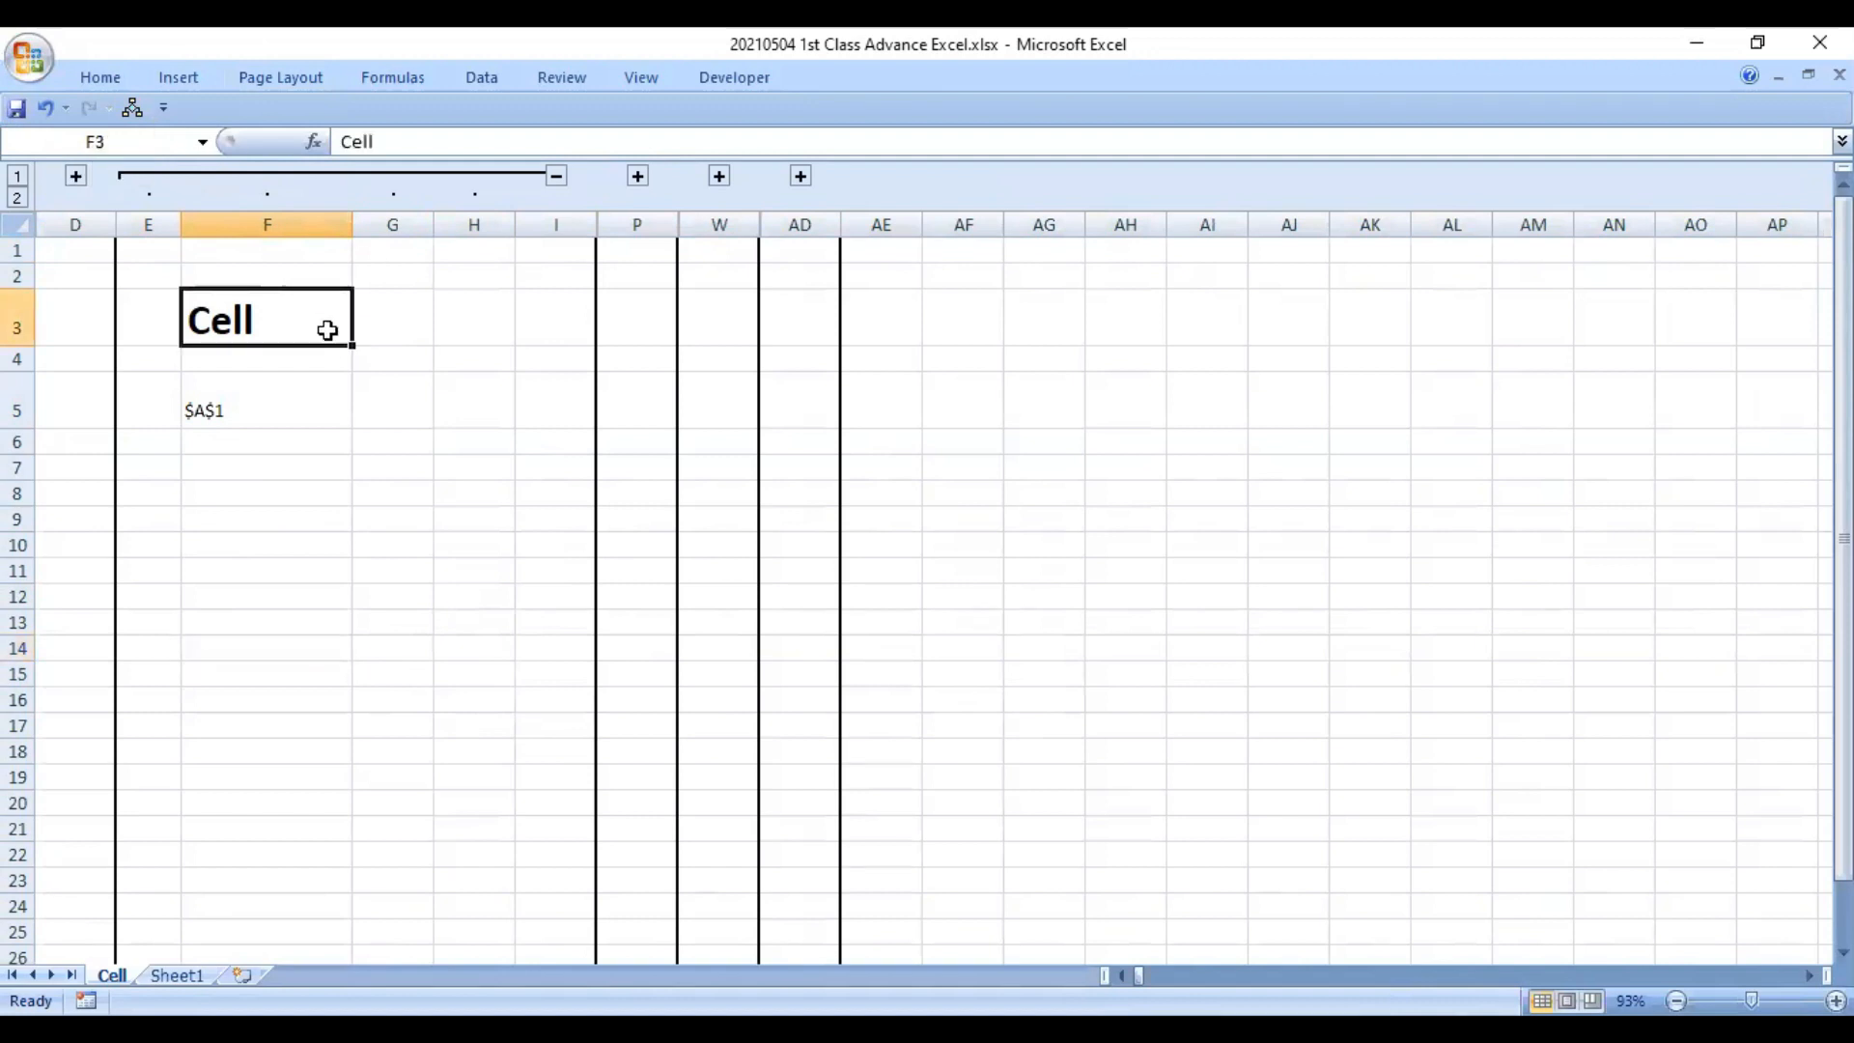
- Enter the formula =CELL("address",G1) in cell F6 and reselect that cell
{"action": "left_click", "coordinate": [268, 439]}
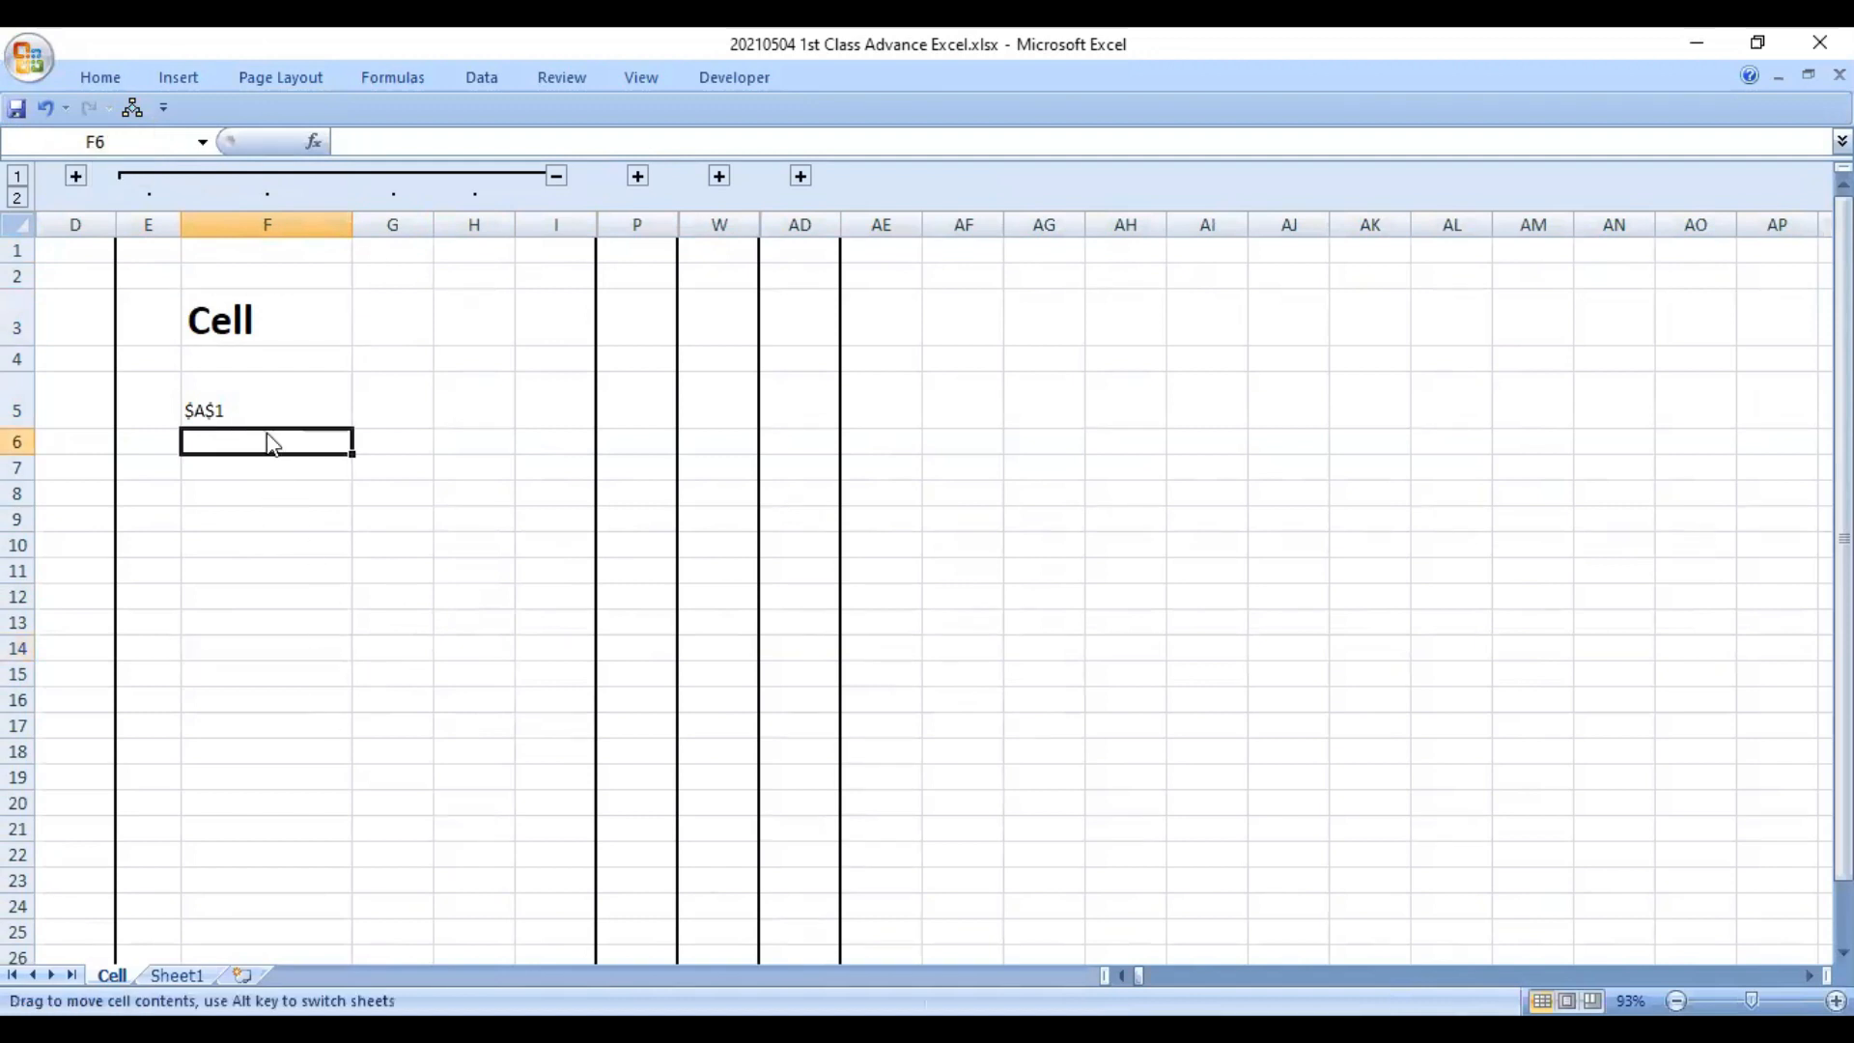
{"action": "type", "text": "=c"}
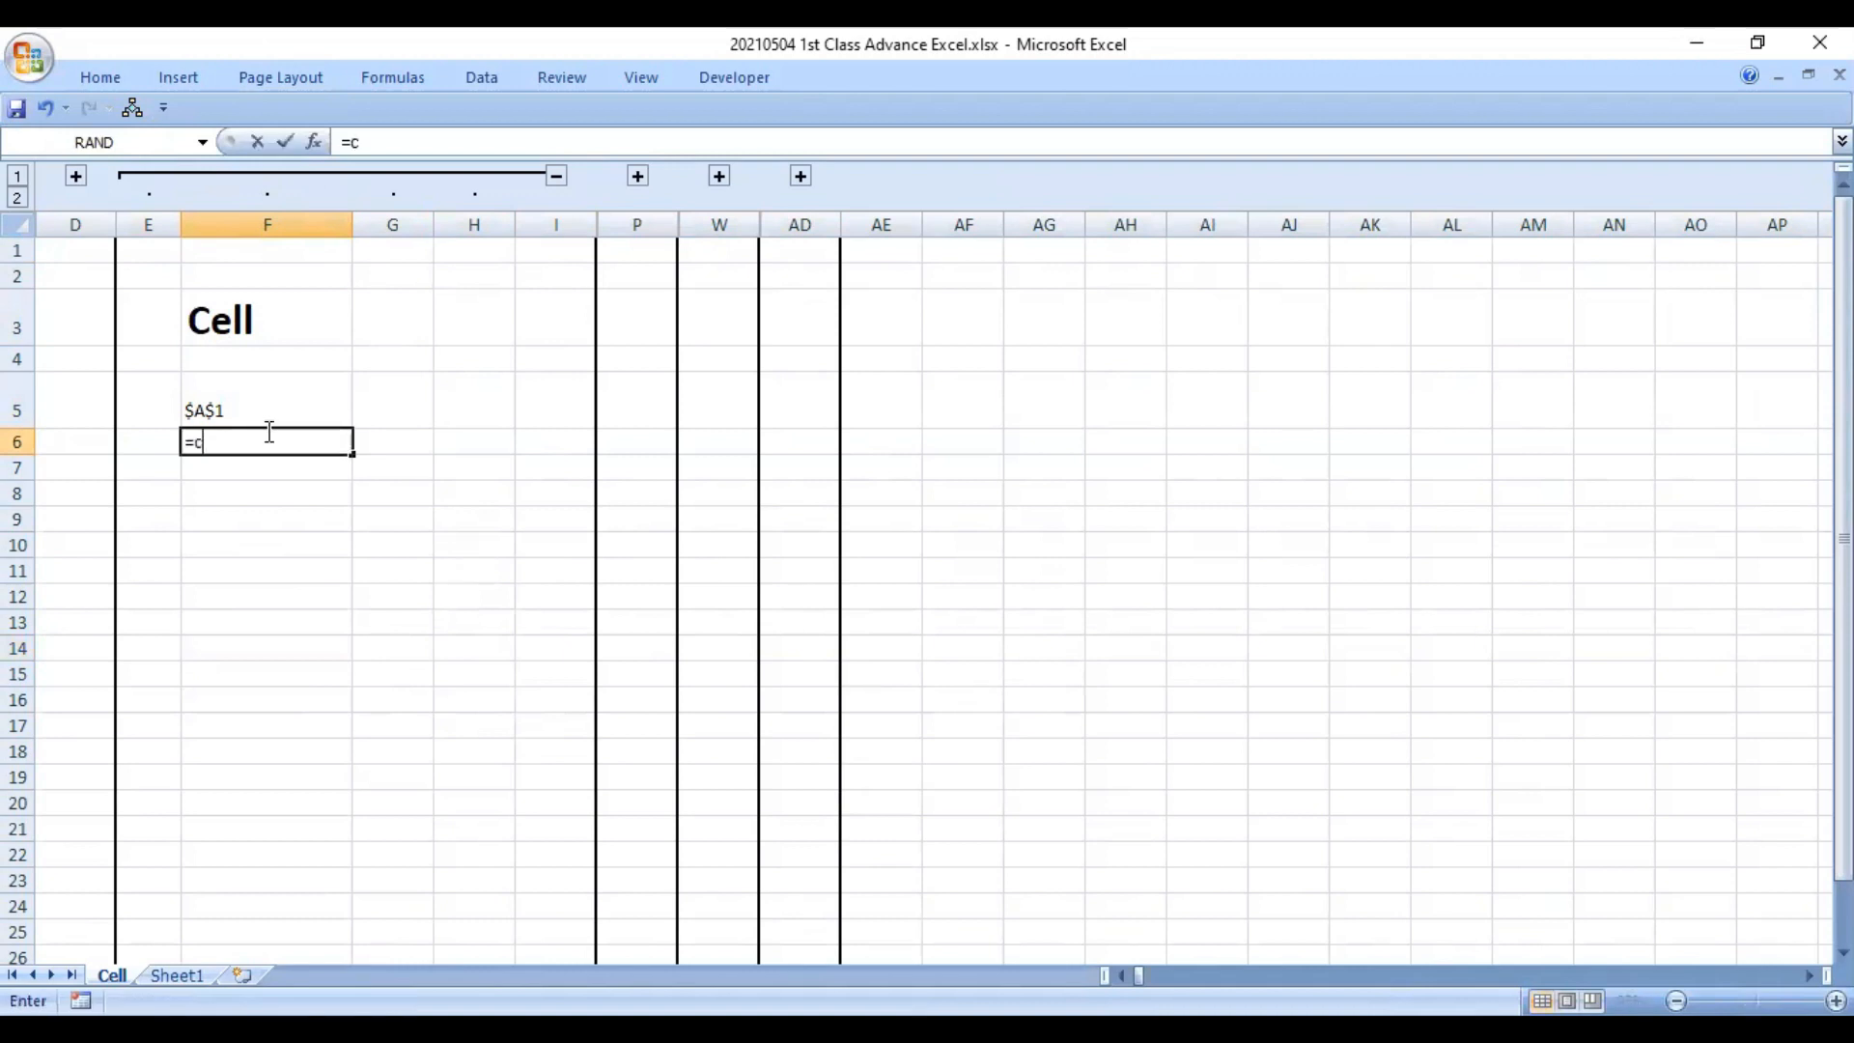
{"action": "type", "text": "el"}
{"action": "key", "text": "Tab"}
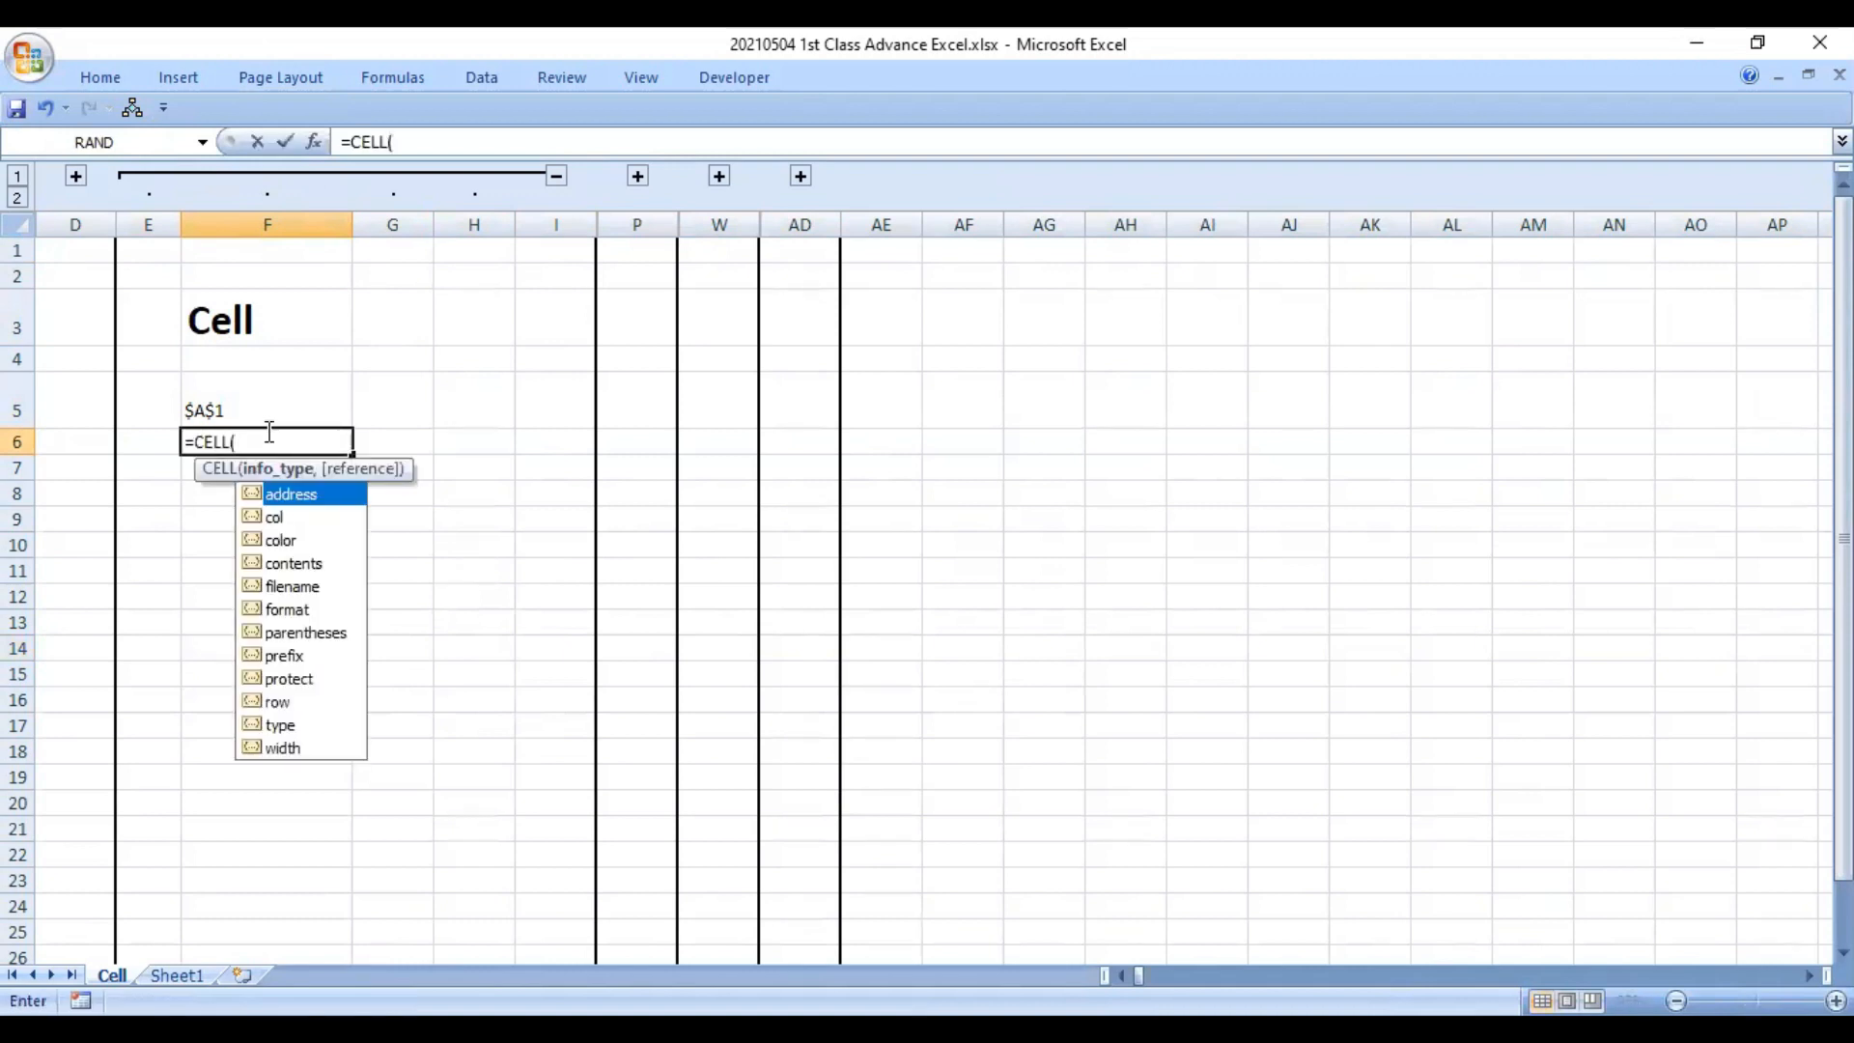
{"action": "double_click", "coordinate": [331, 500]}
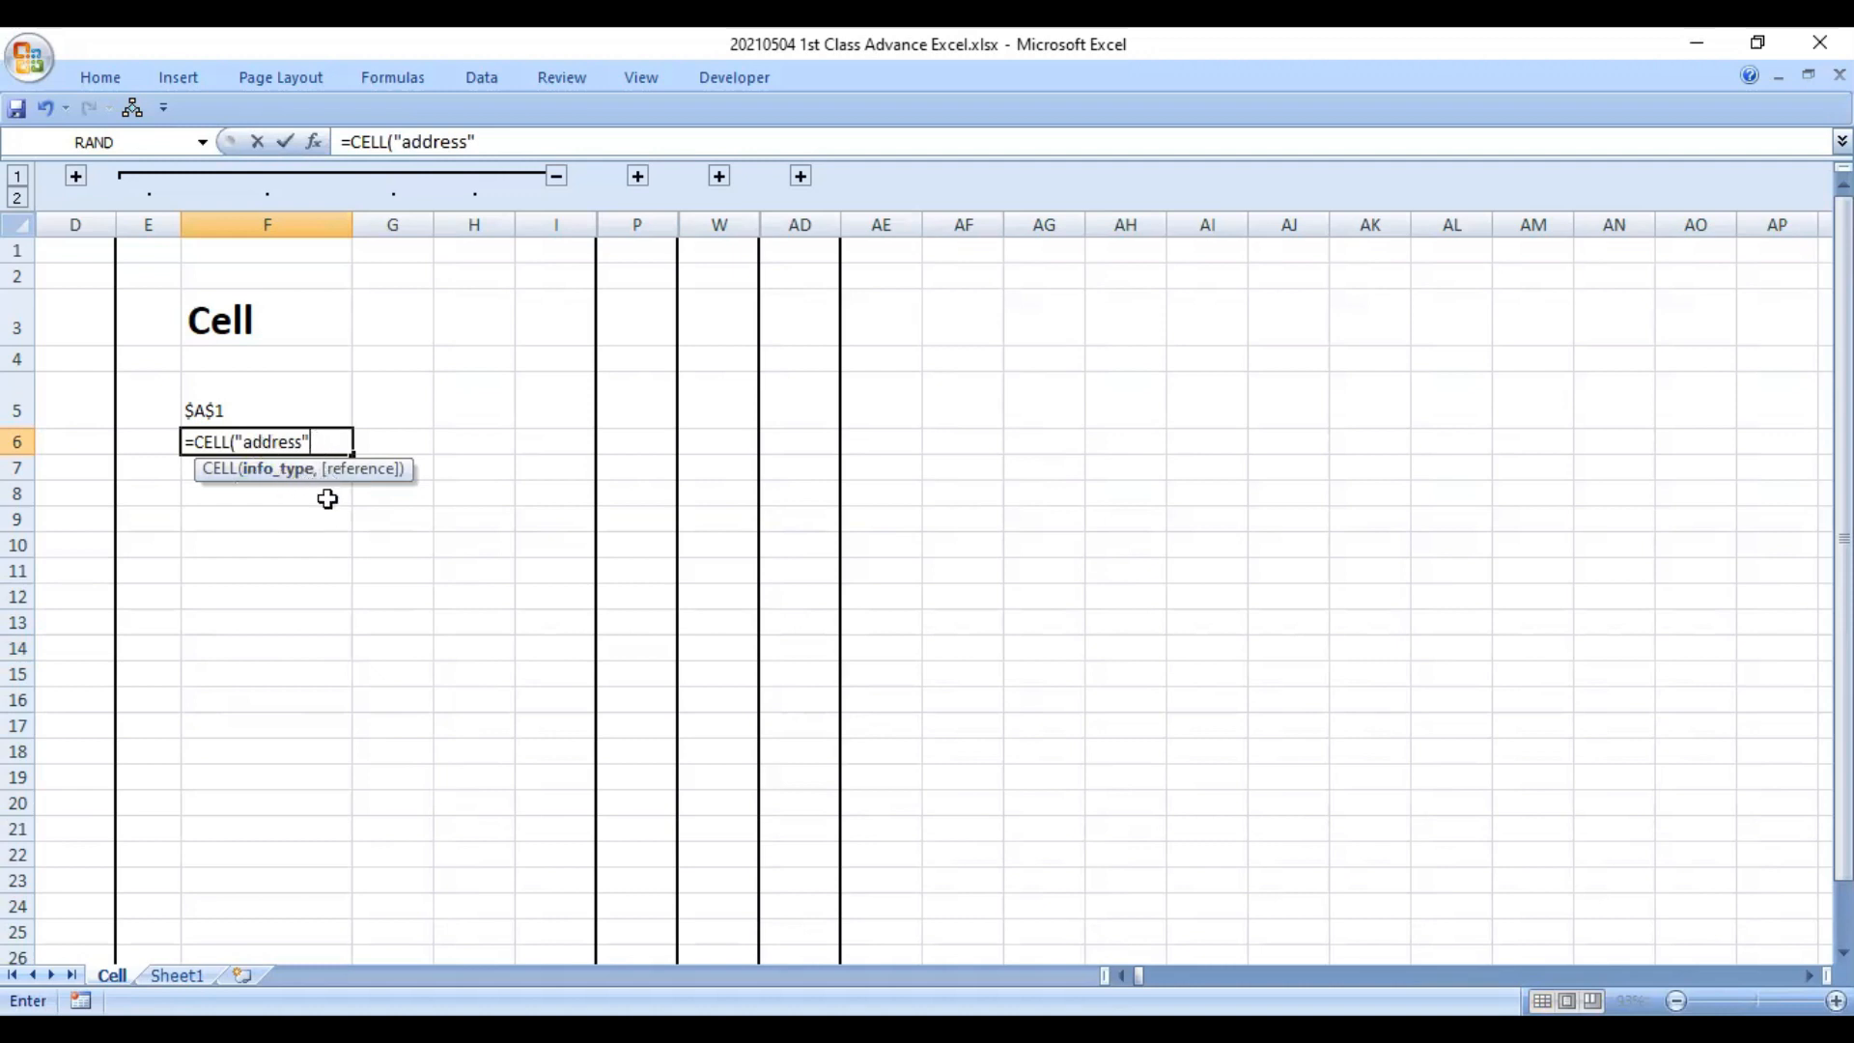
{"action": "type", "text": ","}
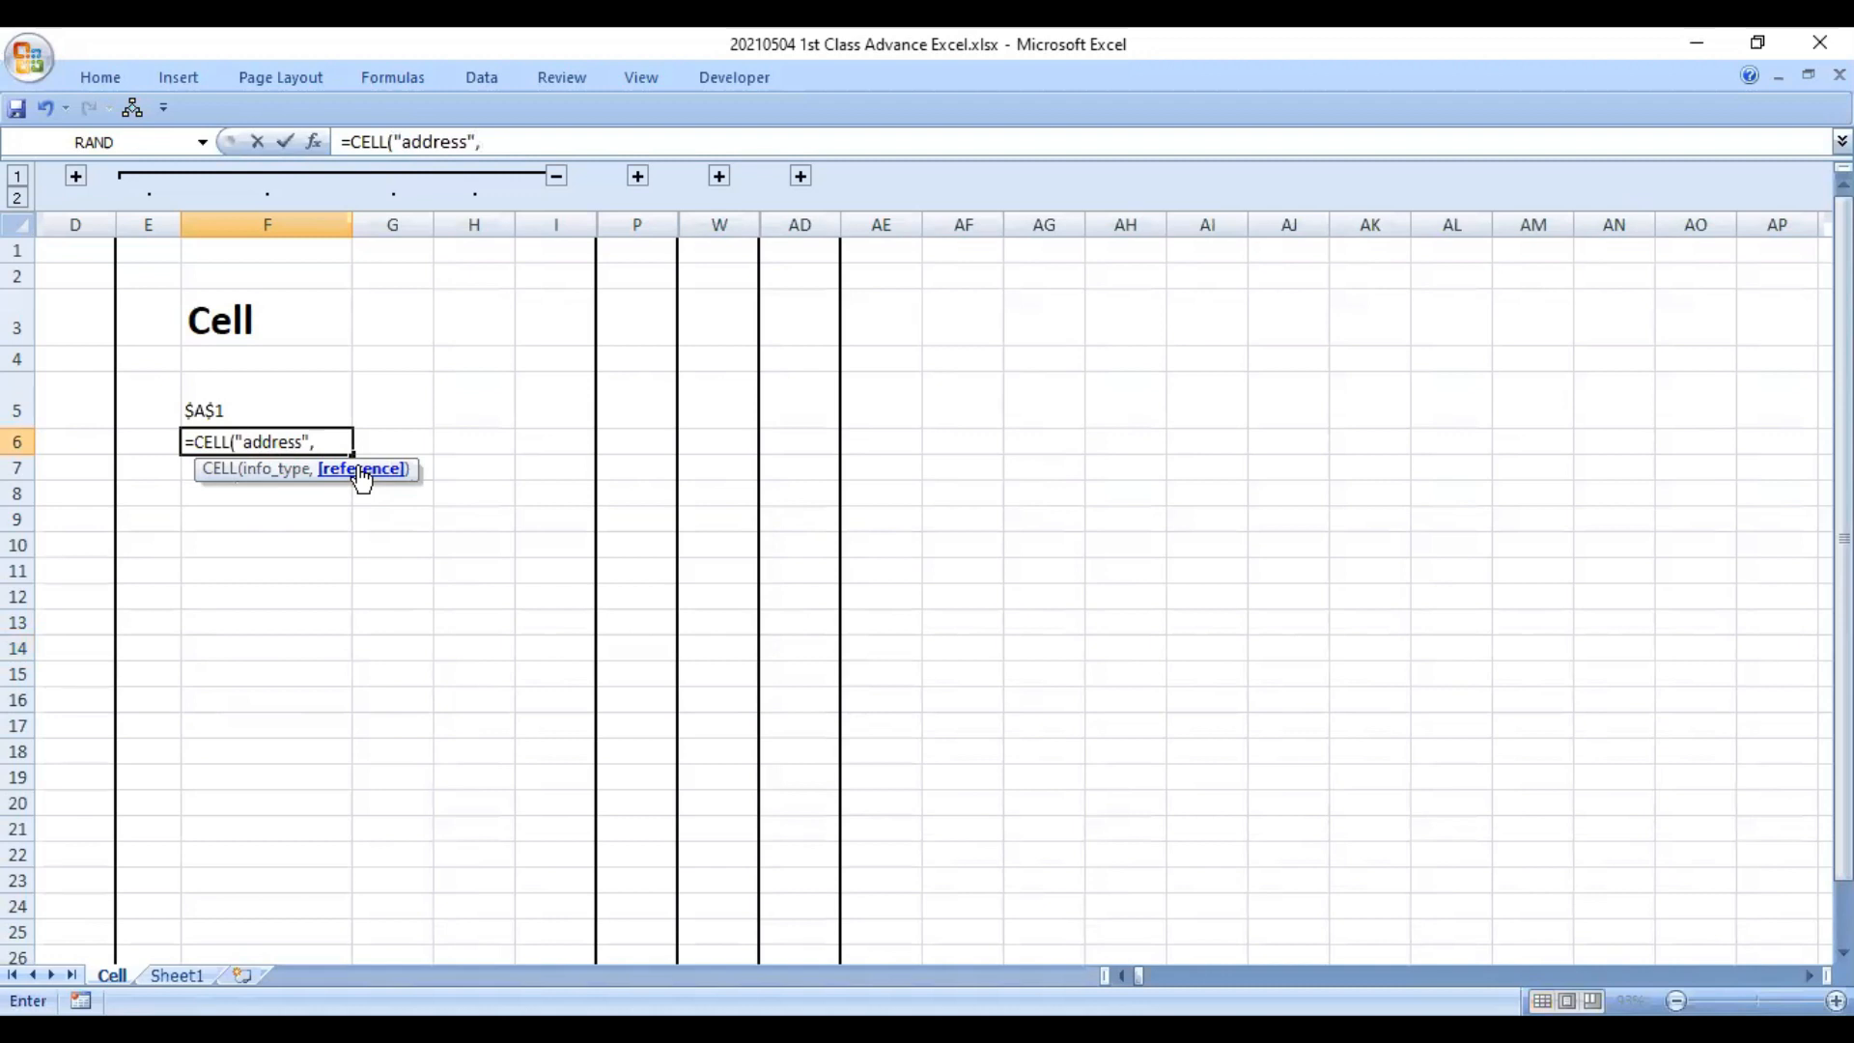
{"action": "left_click", "coordinate": [395, 254]}
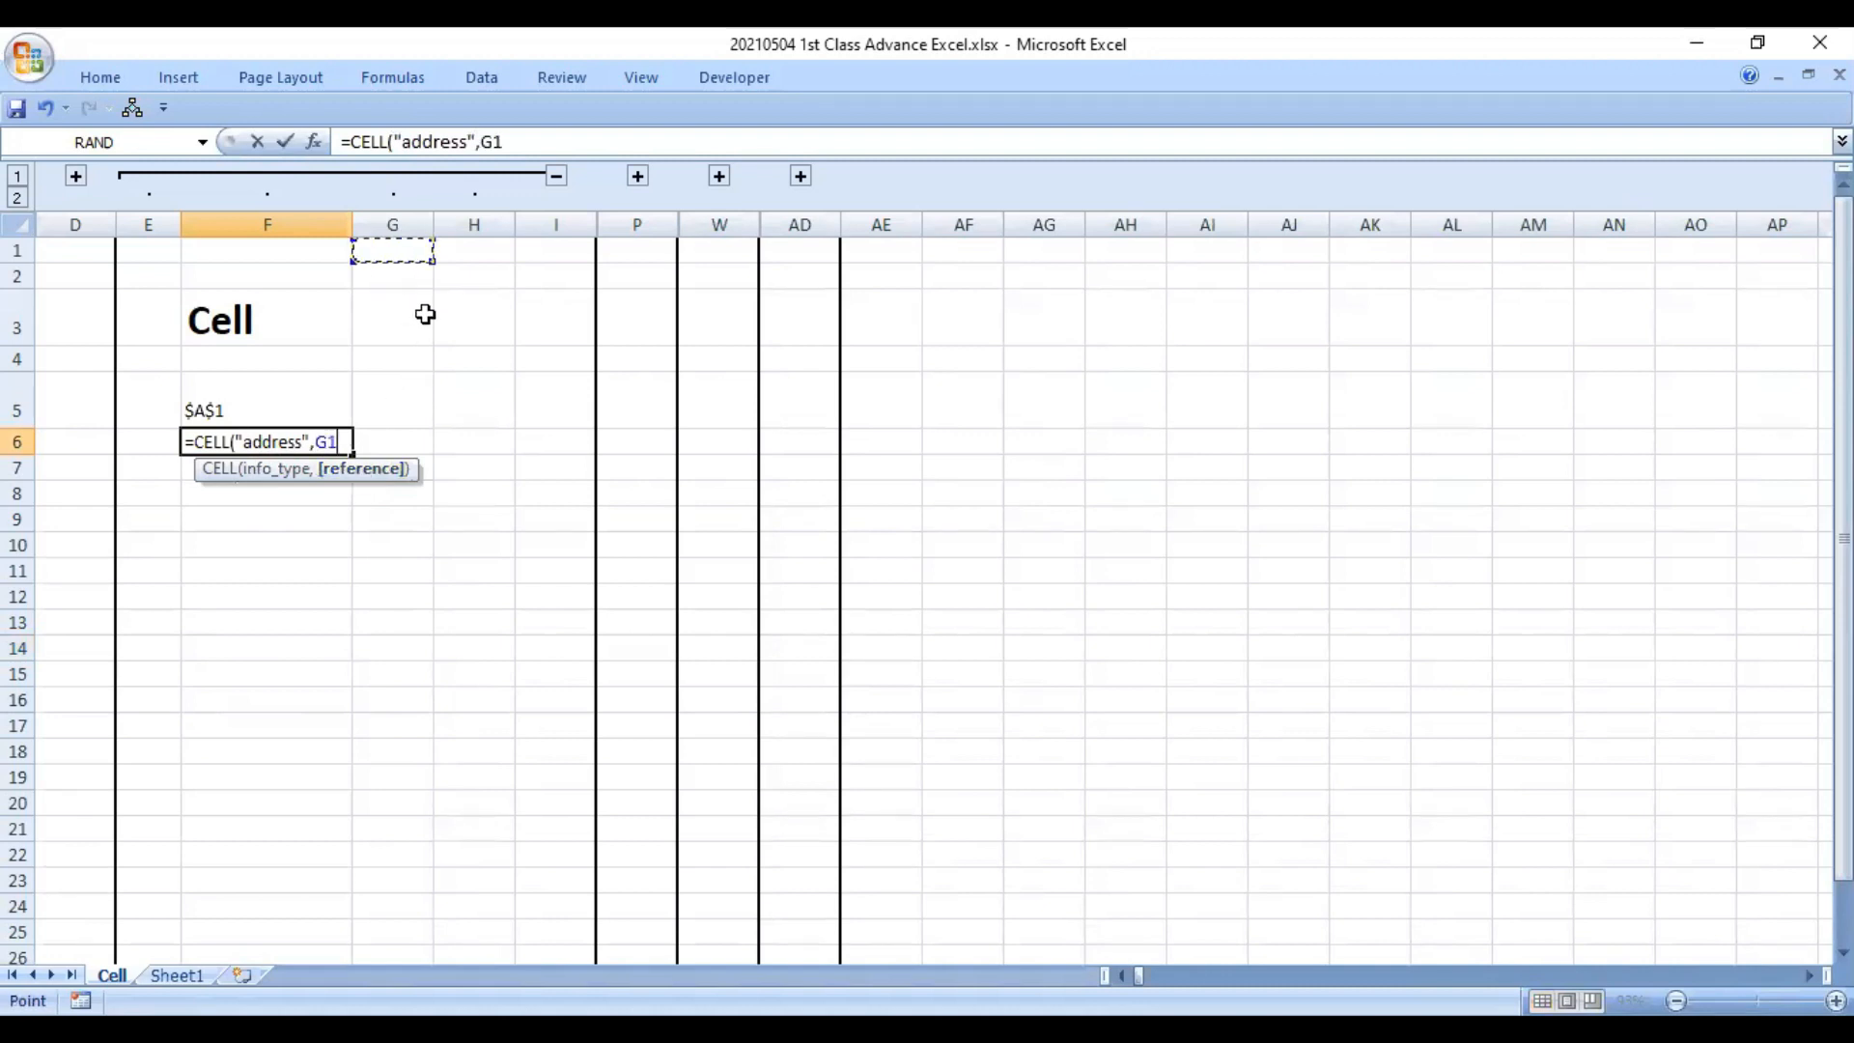
{"action": "type", "text": ")"}
{"action": "key", "text": "Return"}
{"action": "key", "text": "Up"}
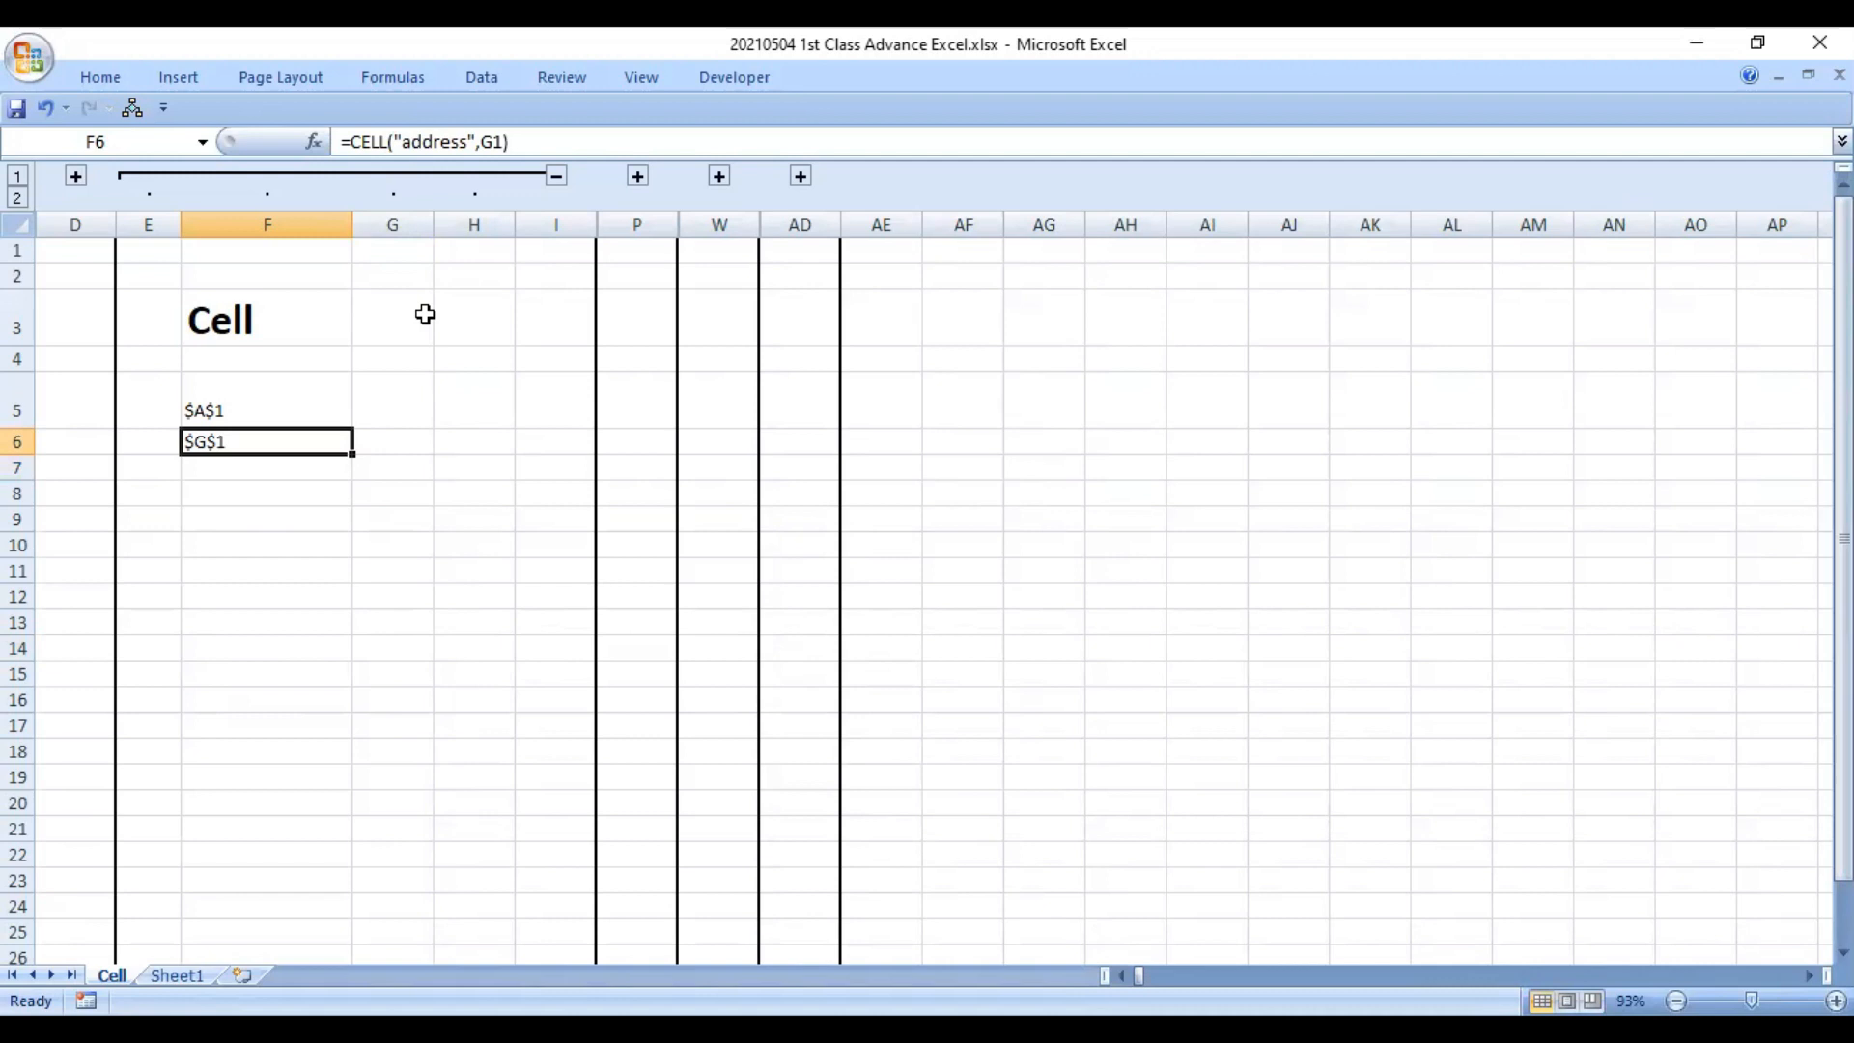
- Inspect the CELL address formulas in F5 and F6 without changing them
{"action": "double_click", "coordinate": [315, 413]}
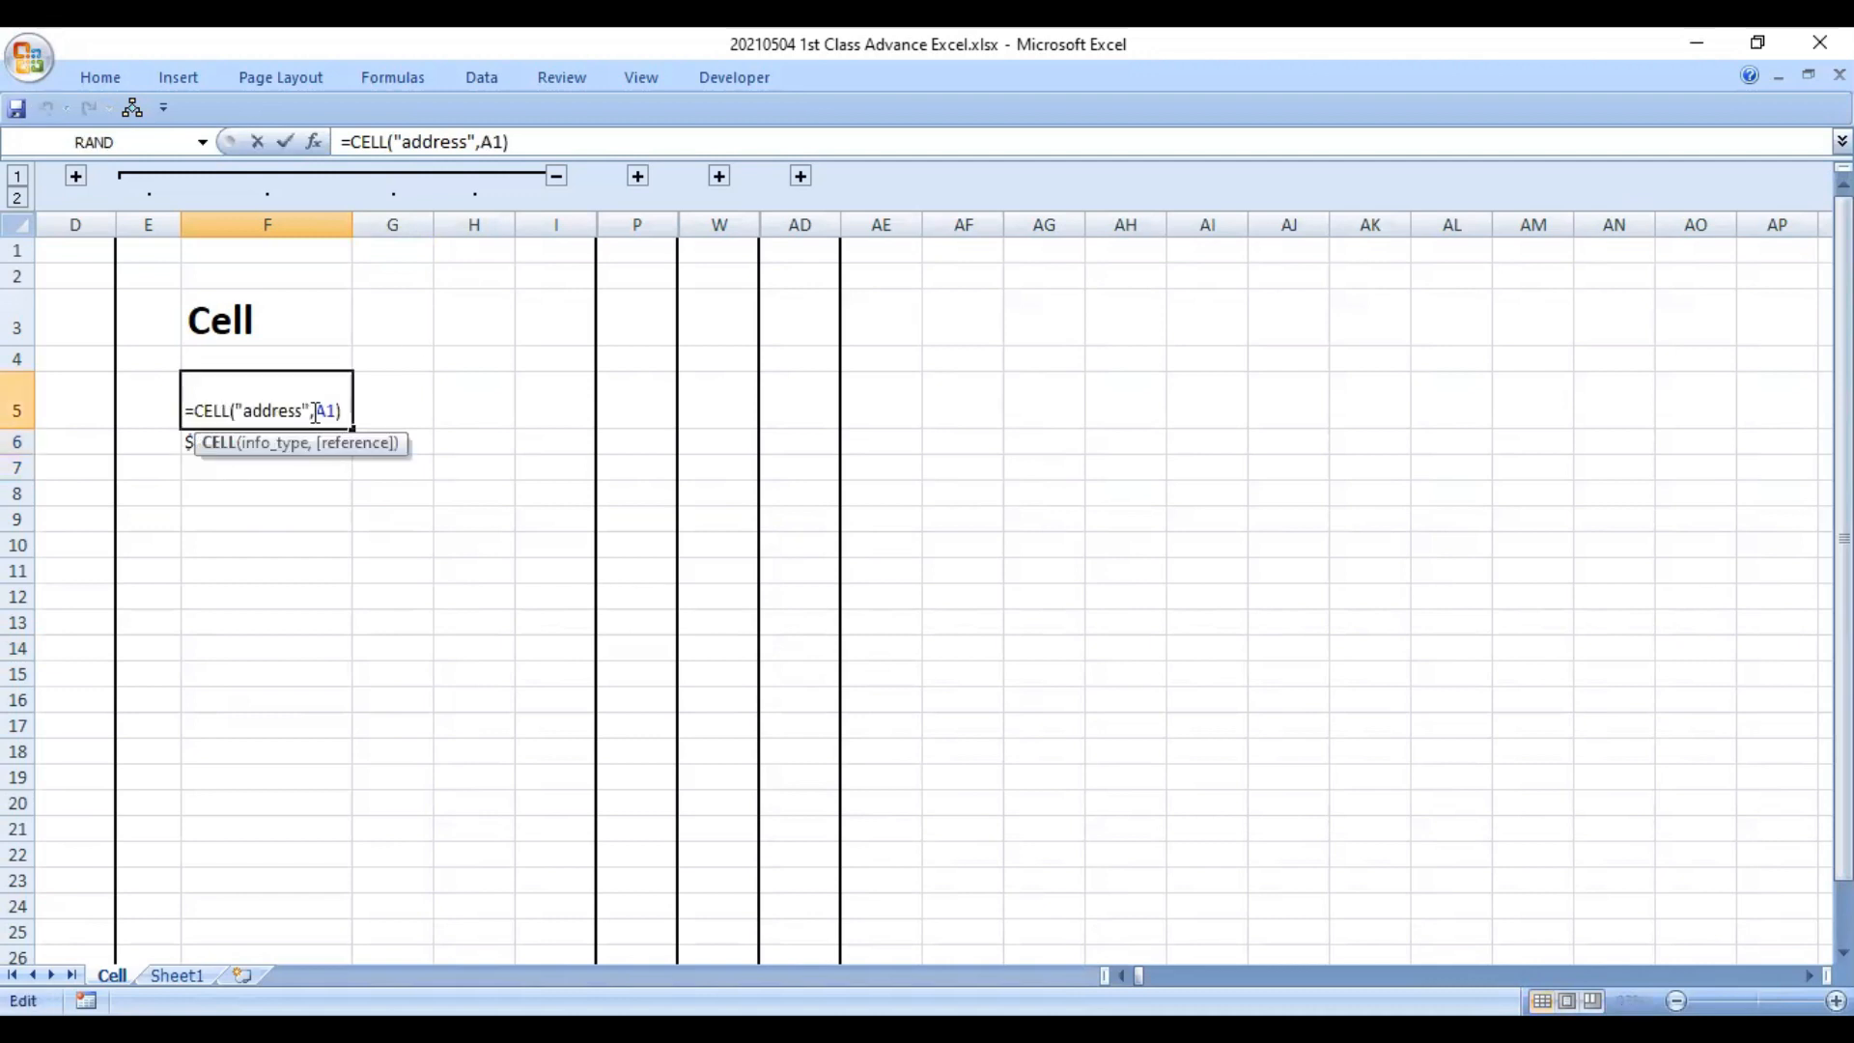
{"action": "key", "text": "Escape"}
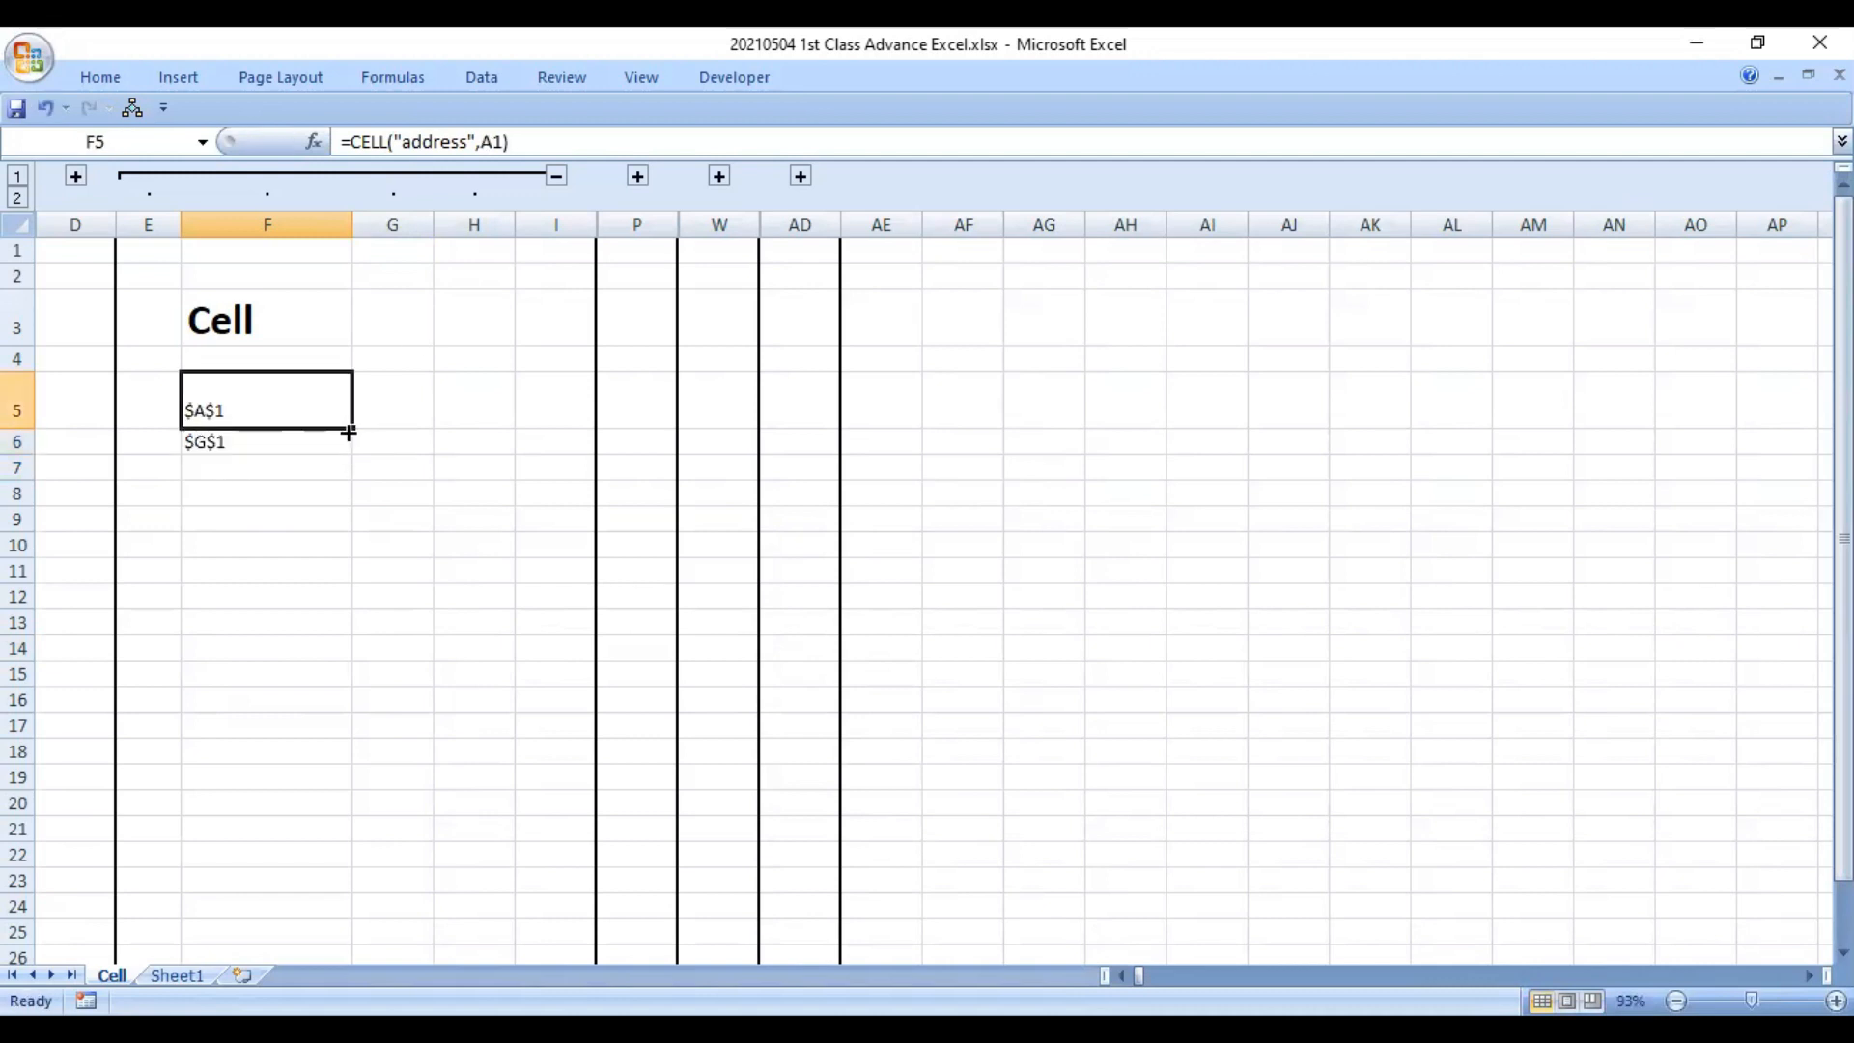
{"action": "left_click", "coordinate": [297, 443]}
{"action": "key", "text": "F2"}
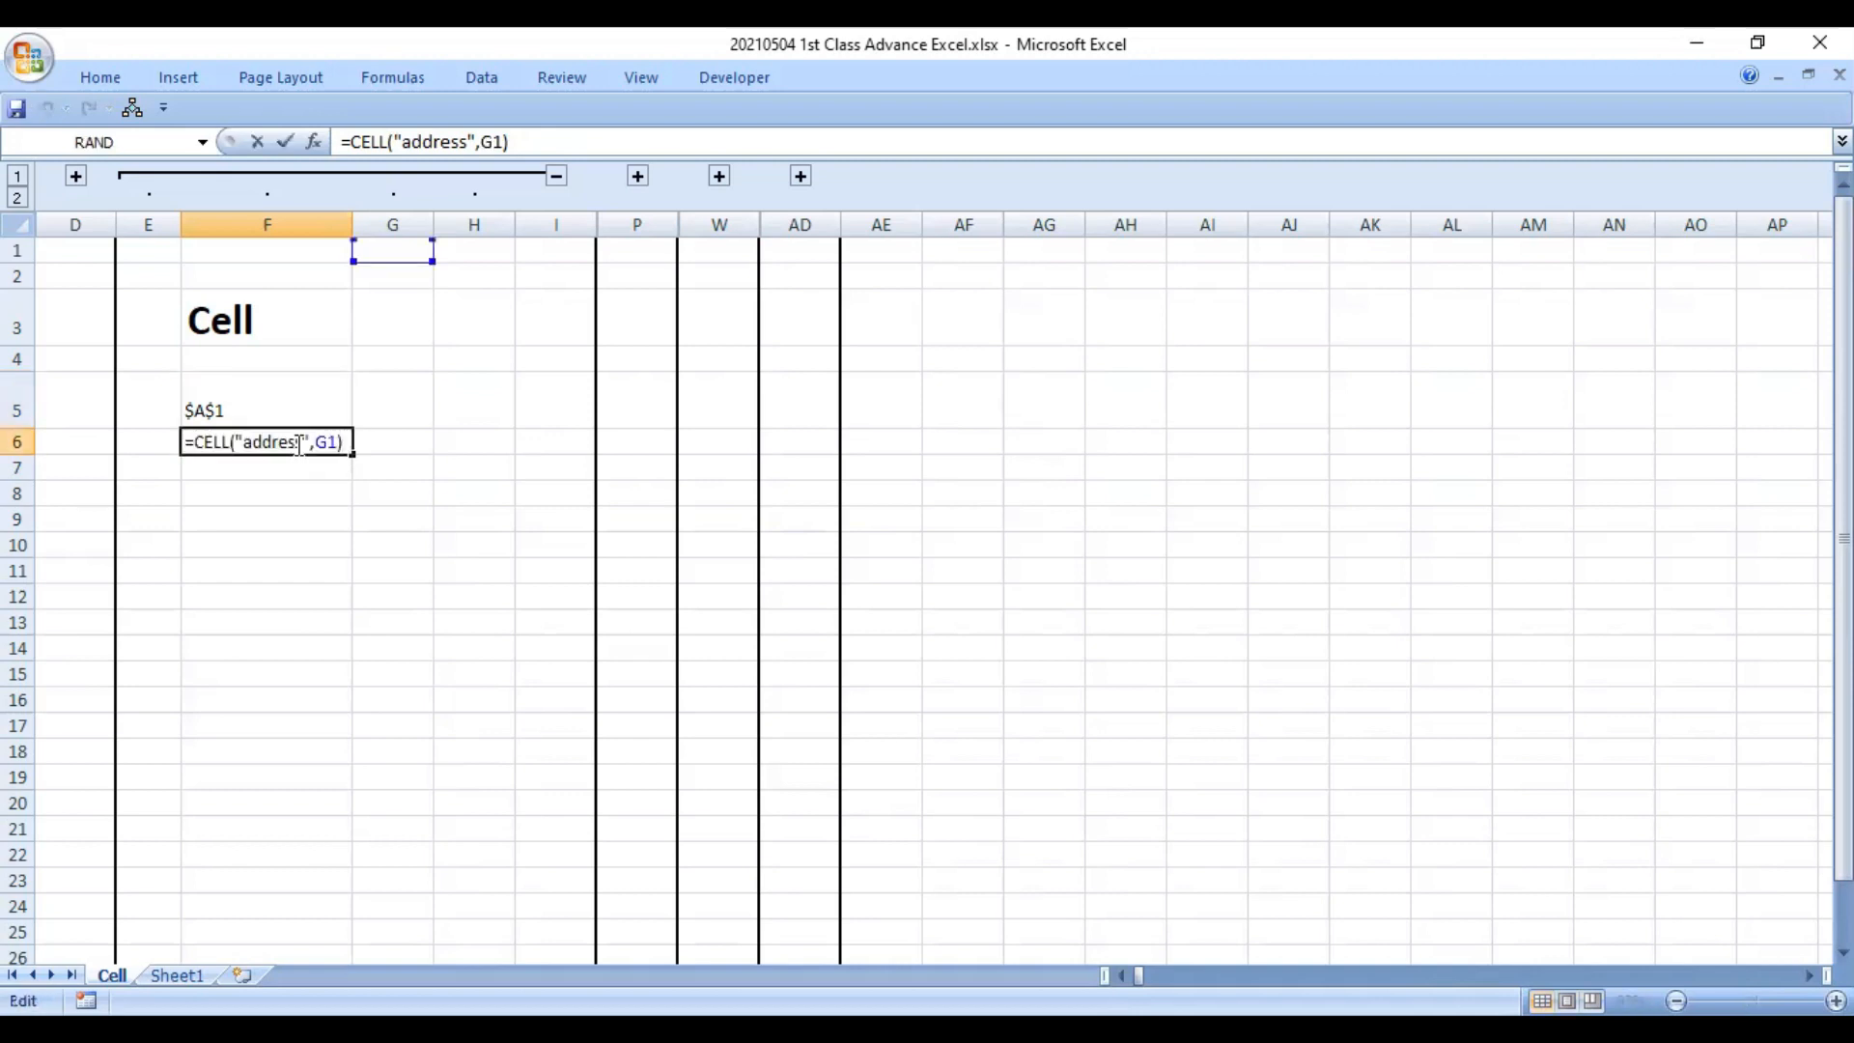
{"action": "key", "text": "Escape"}
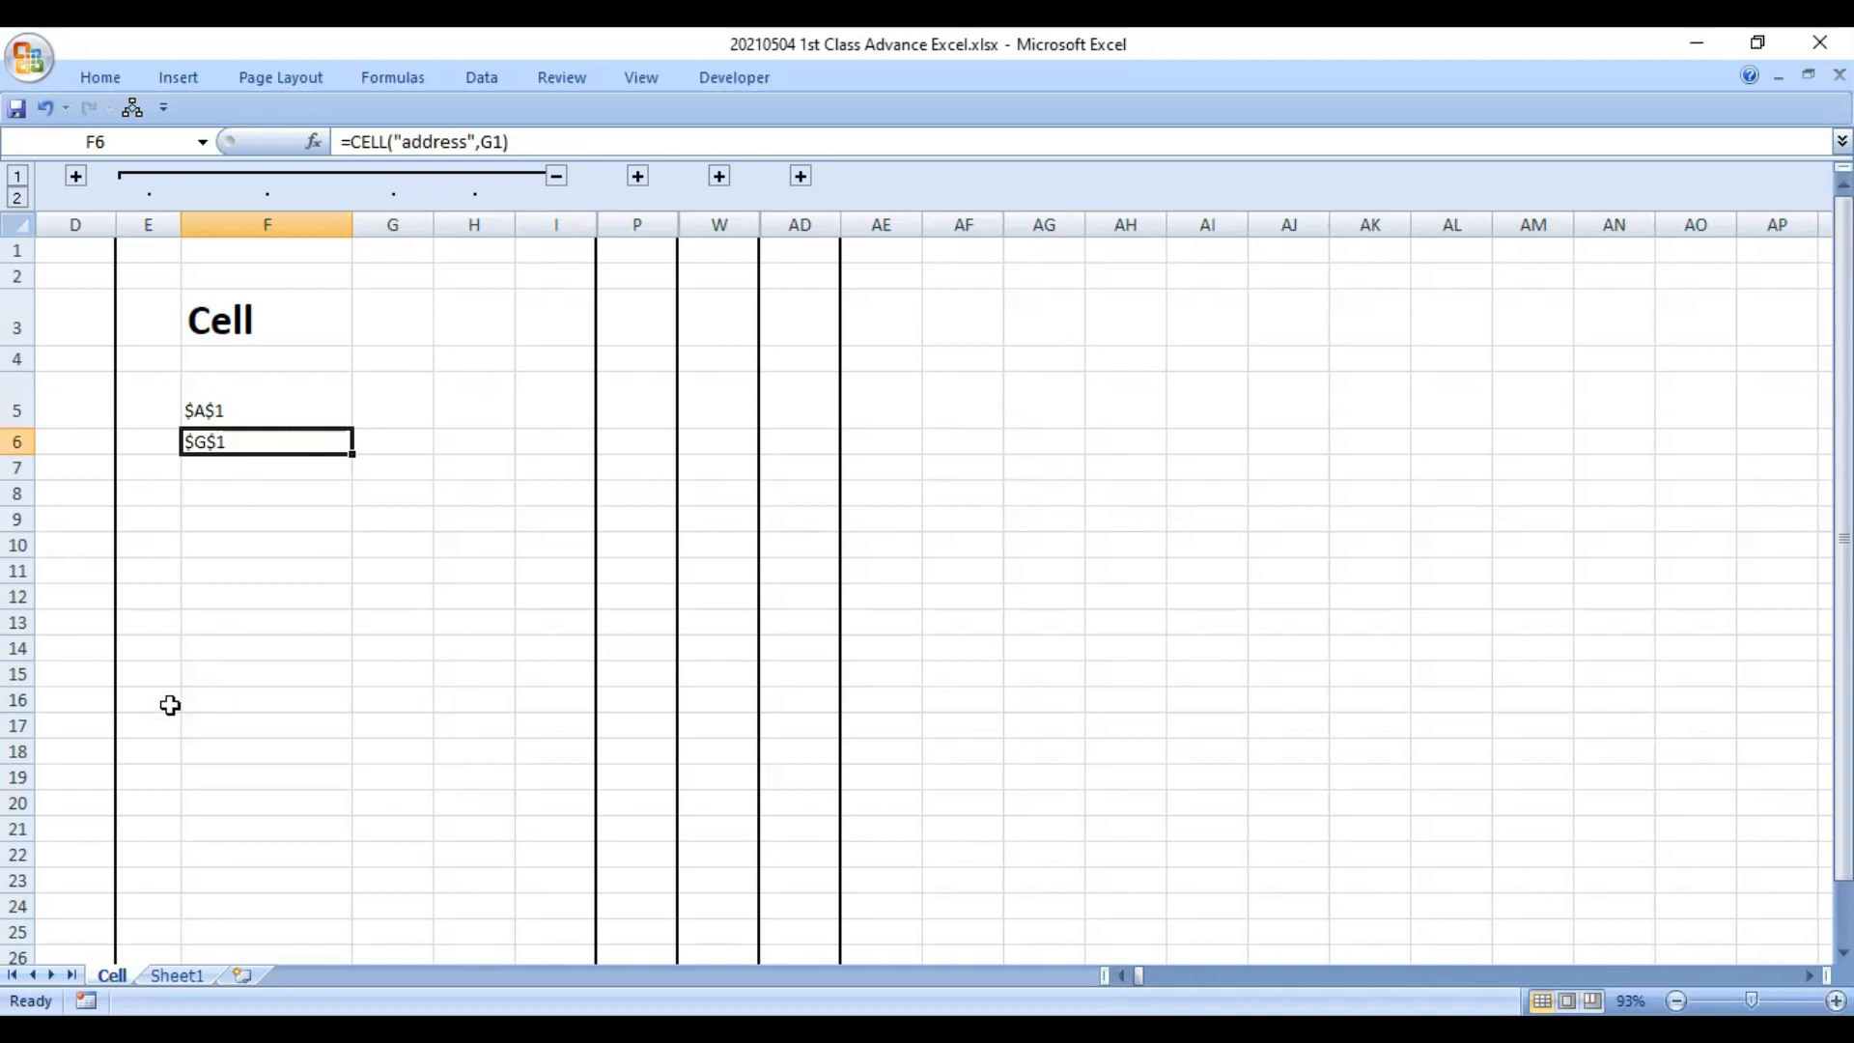
- Add two new worksheets after Sheet1, view the sheets in turn, and return to the Cell sheet
{"action": "left_click", "coordinate": [156, 975]}
{"action": "left_click", "coordinate": [236, 975]}
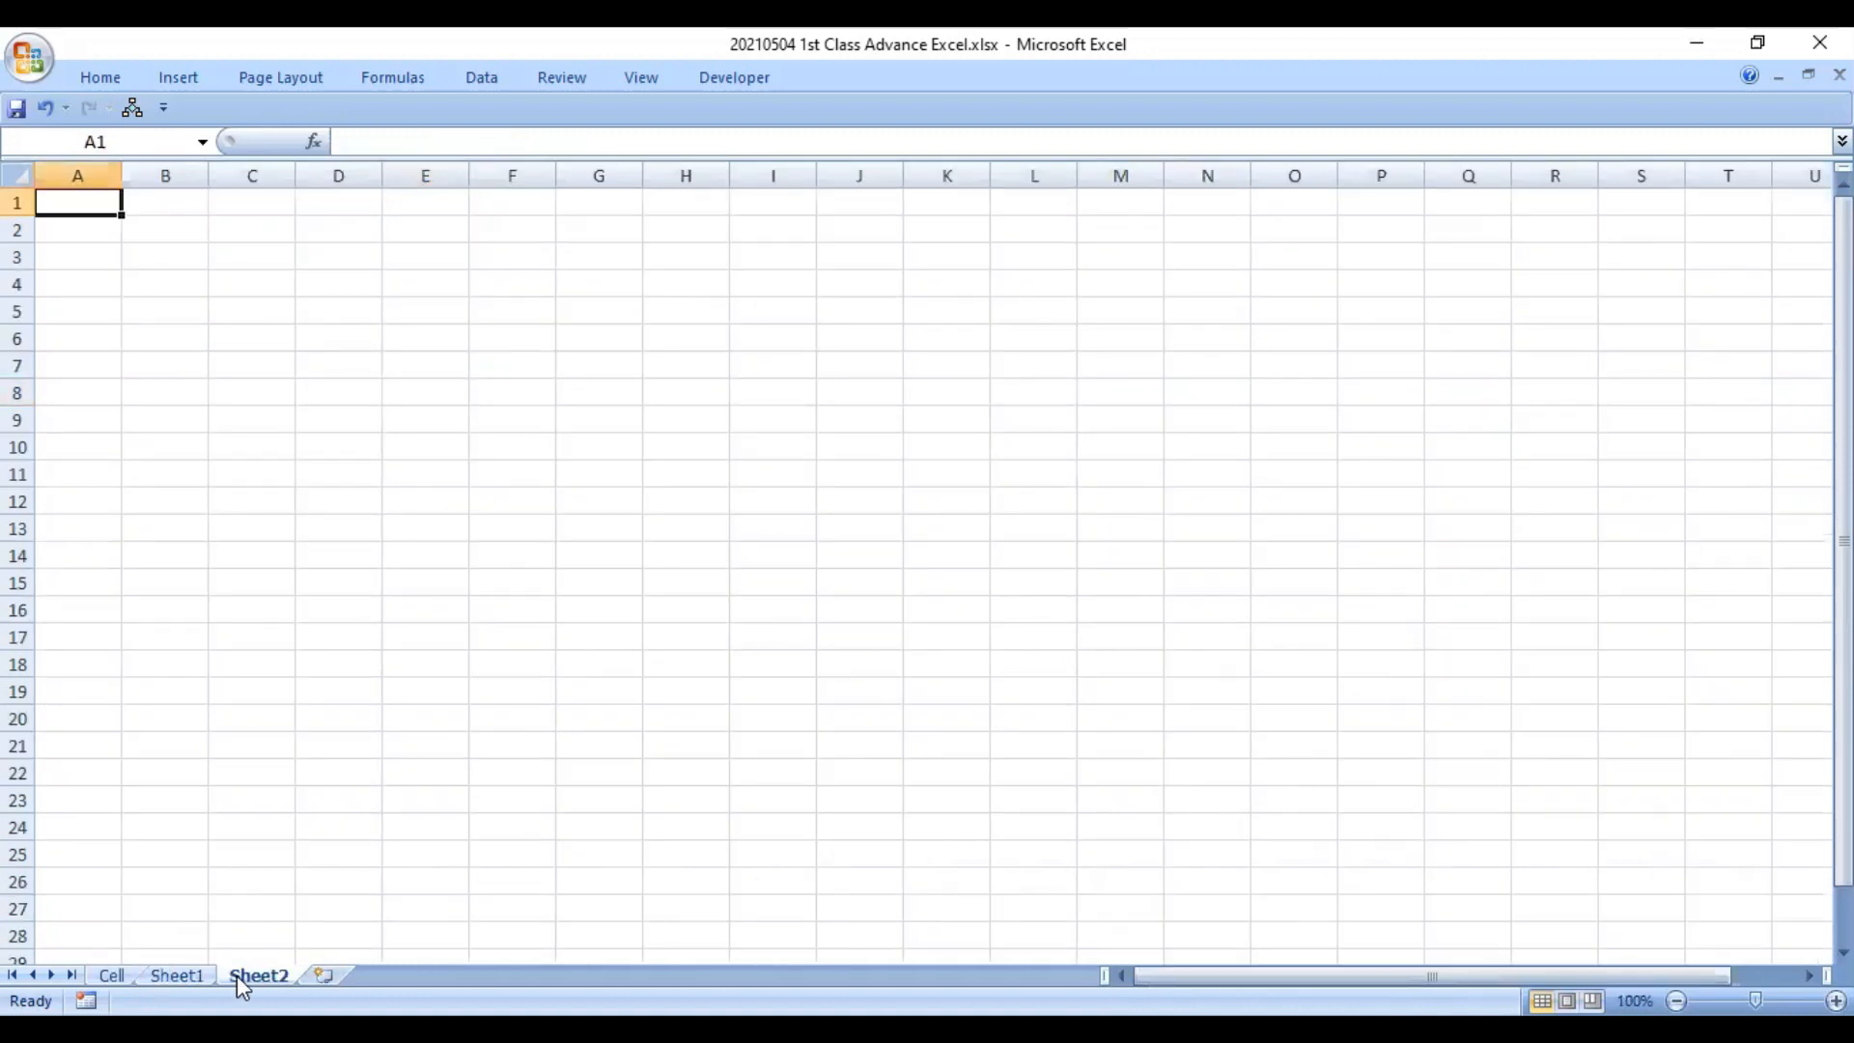
{"action": "left_click", "coordinate": [316, 973]}
{"action": "left_click", "coordinate": [180, 974]}
{"action": "left_click", "coordinate": [259, 973]}
{"action": "left_click", "coordinate": [336, 977]}
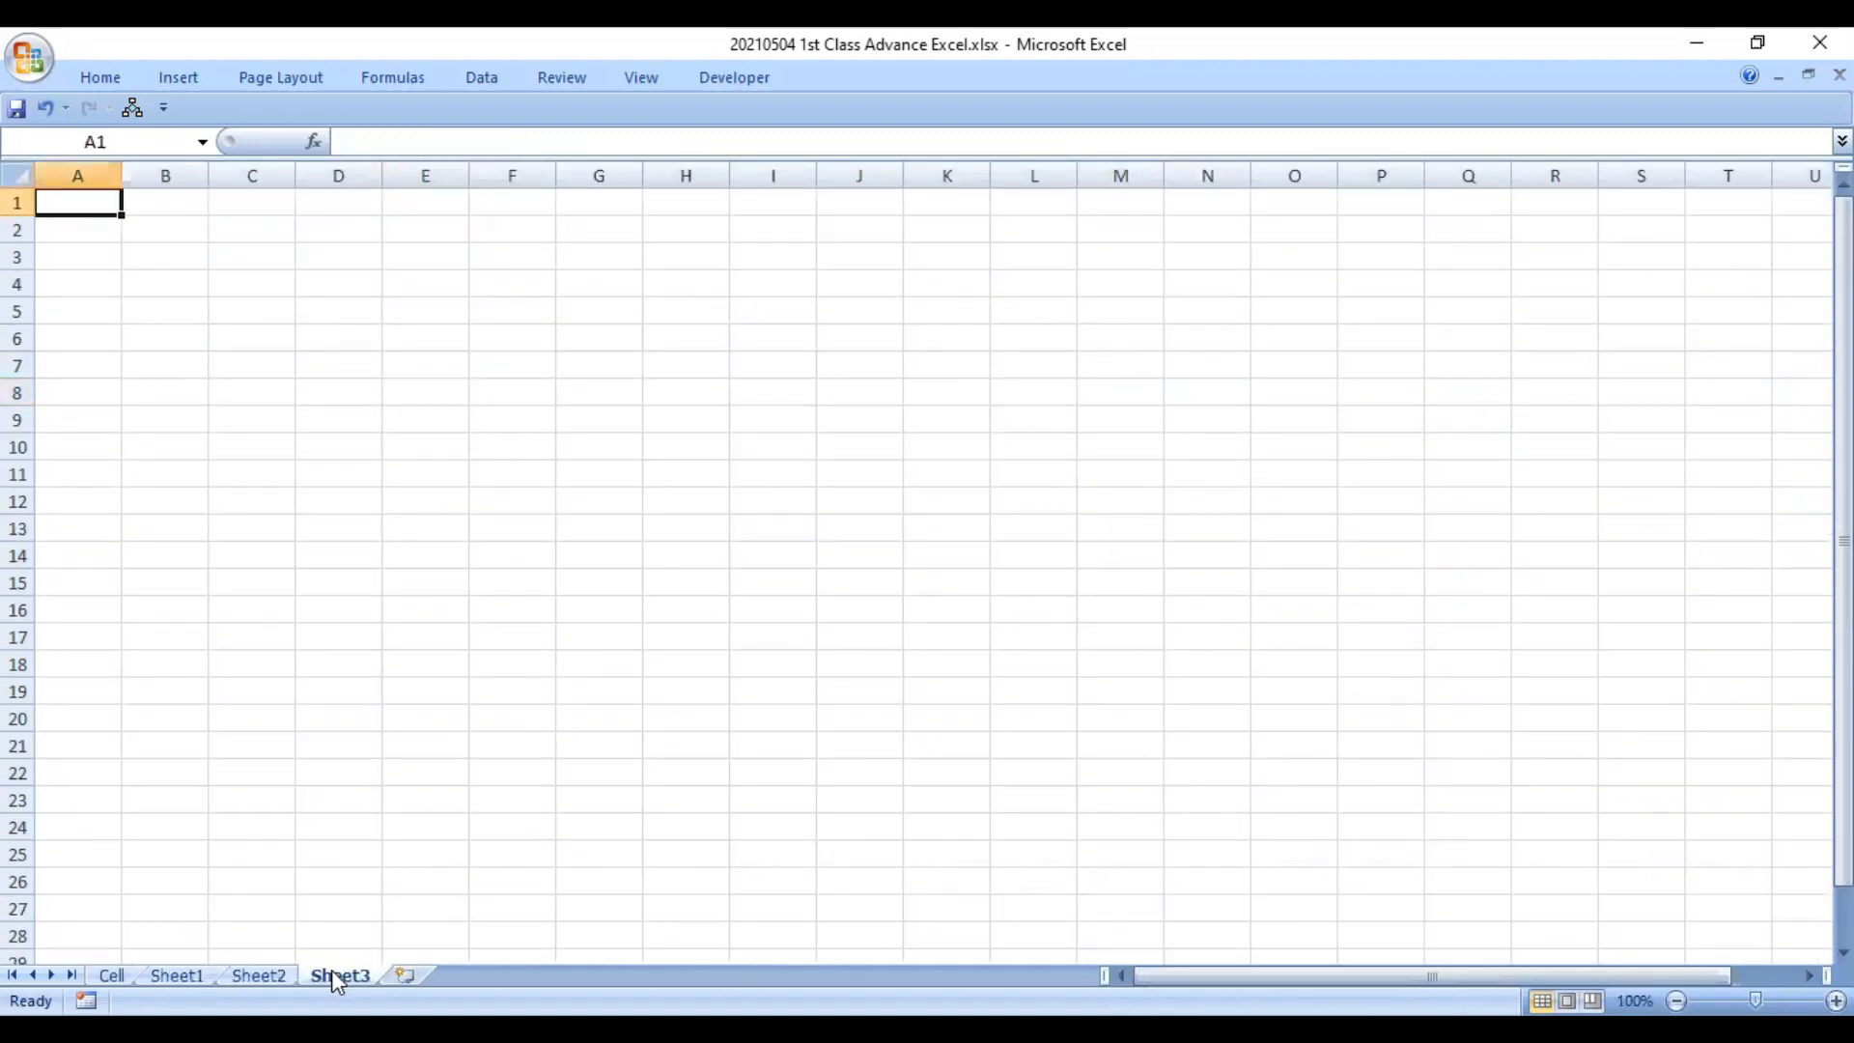
{"action": "left_click", "coordinate": [115, 975]}
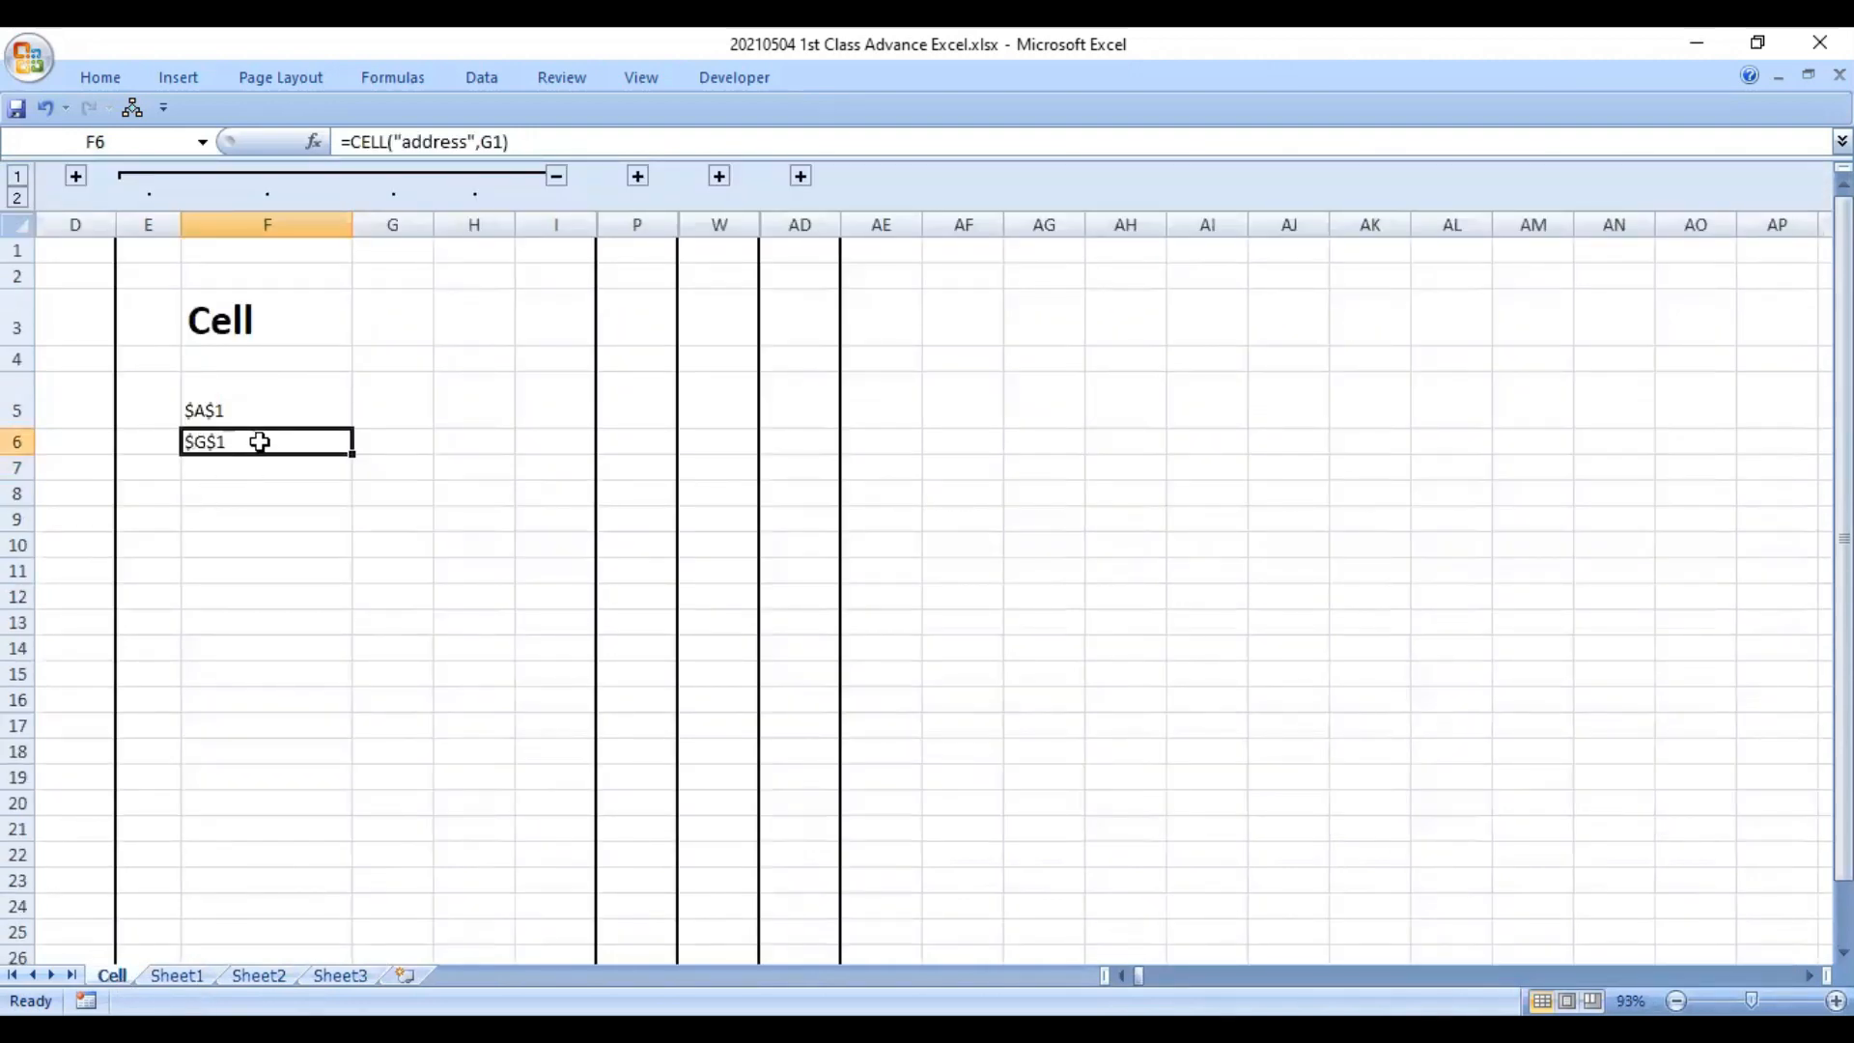
- Replace the formula in F6 with =CELL("address",Sheet1!D7) and widen column F to fit its full content
{"action": "type", "text": "="}
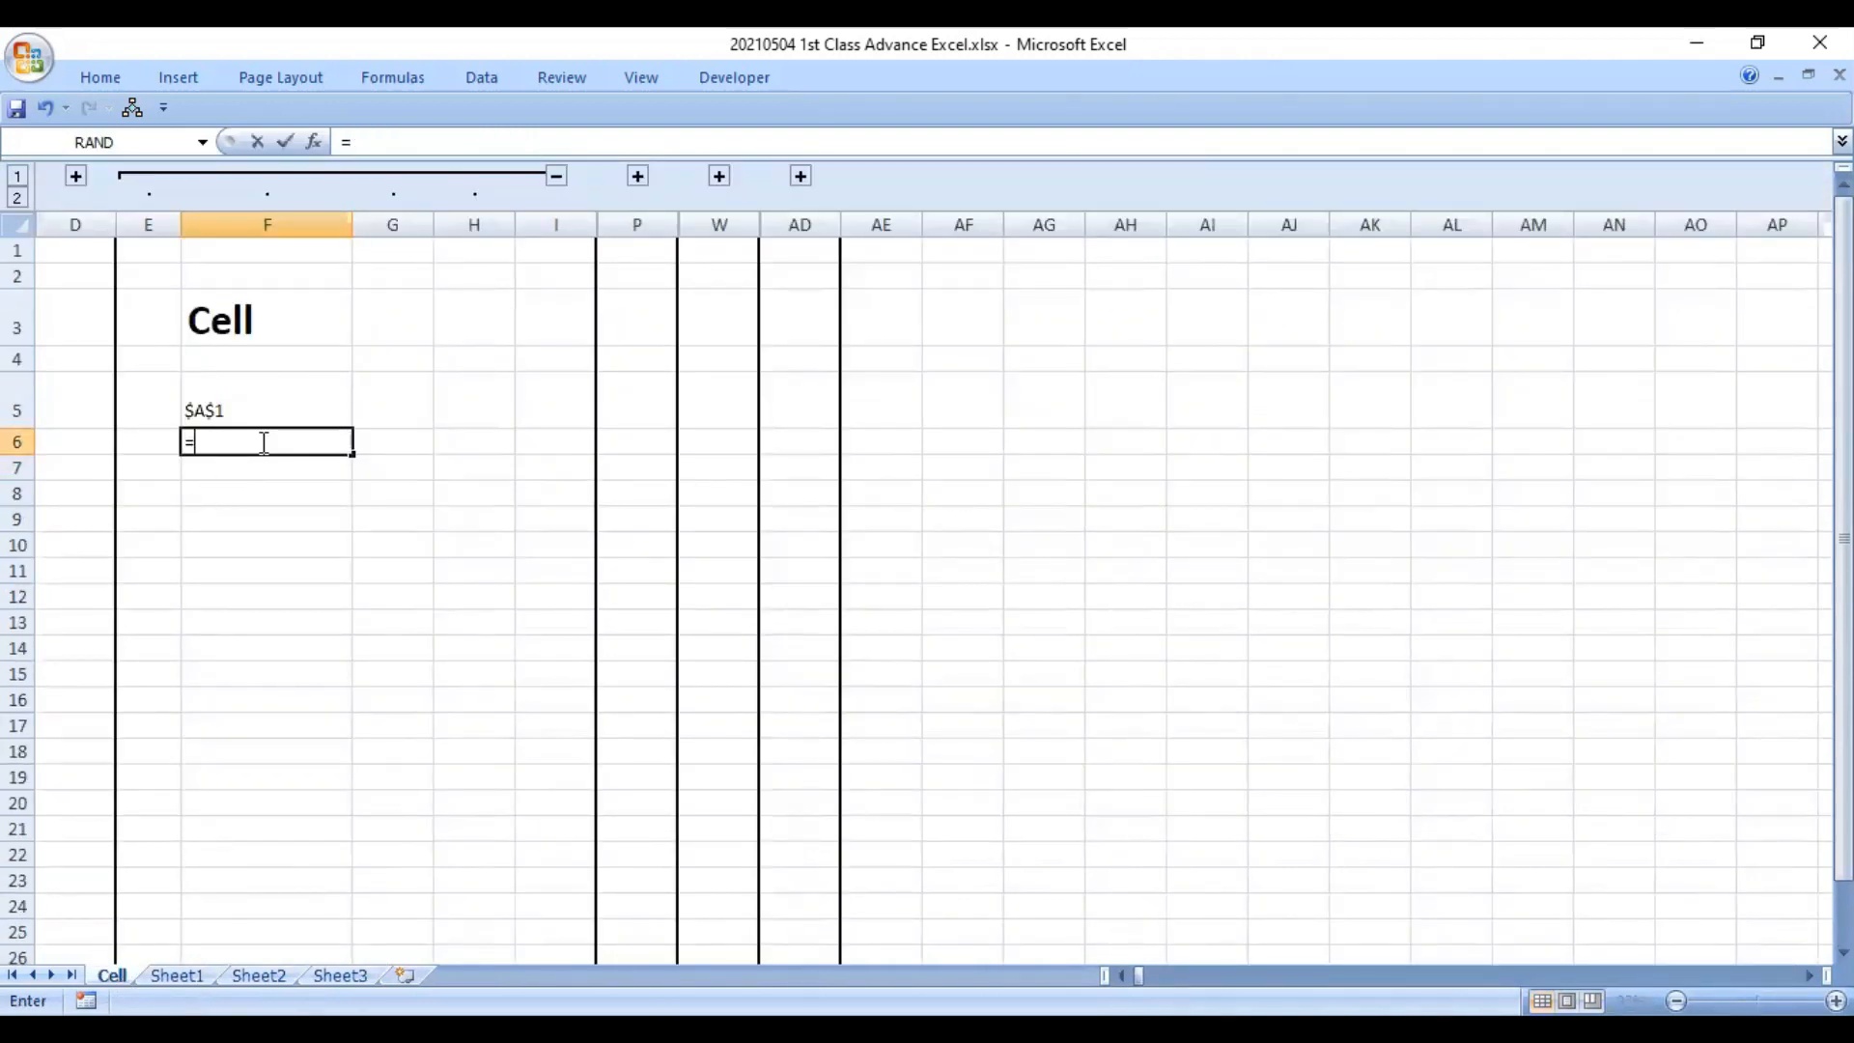
{"action": "type", "text": "CELL(\"address\""}
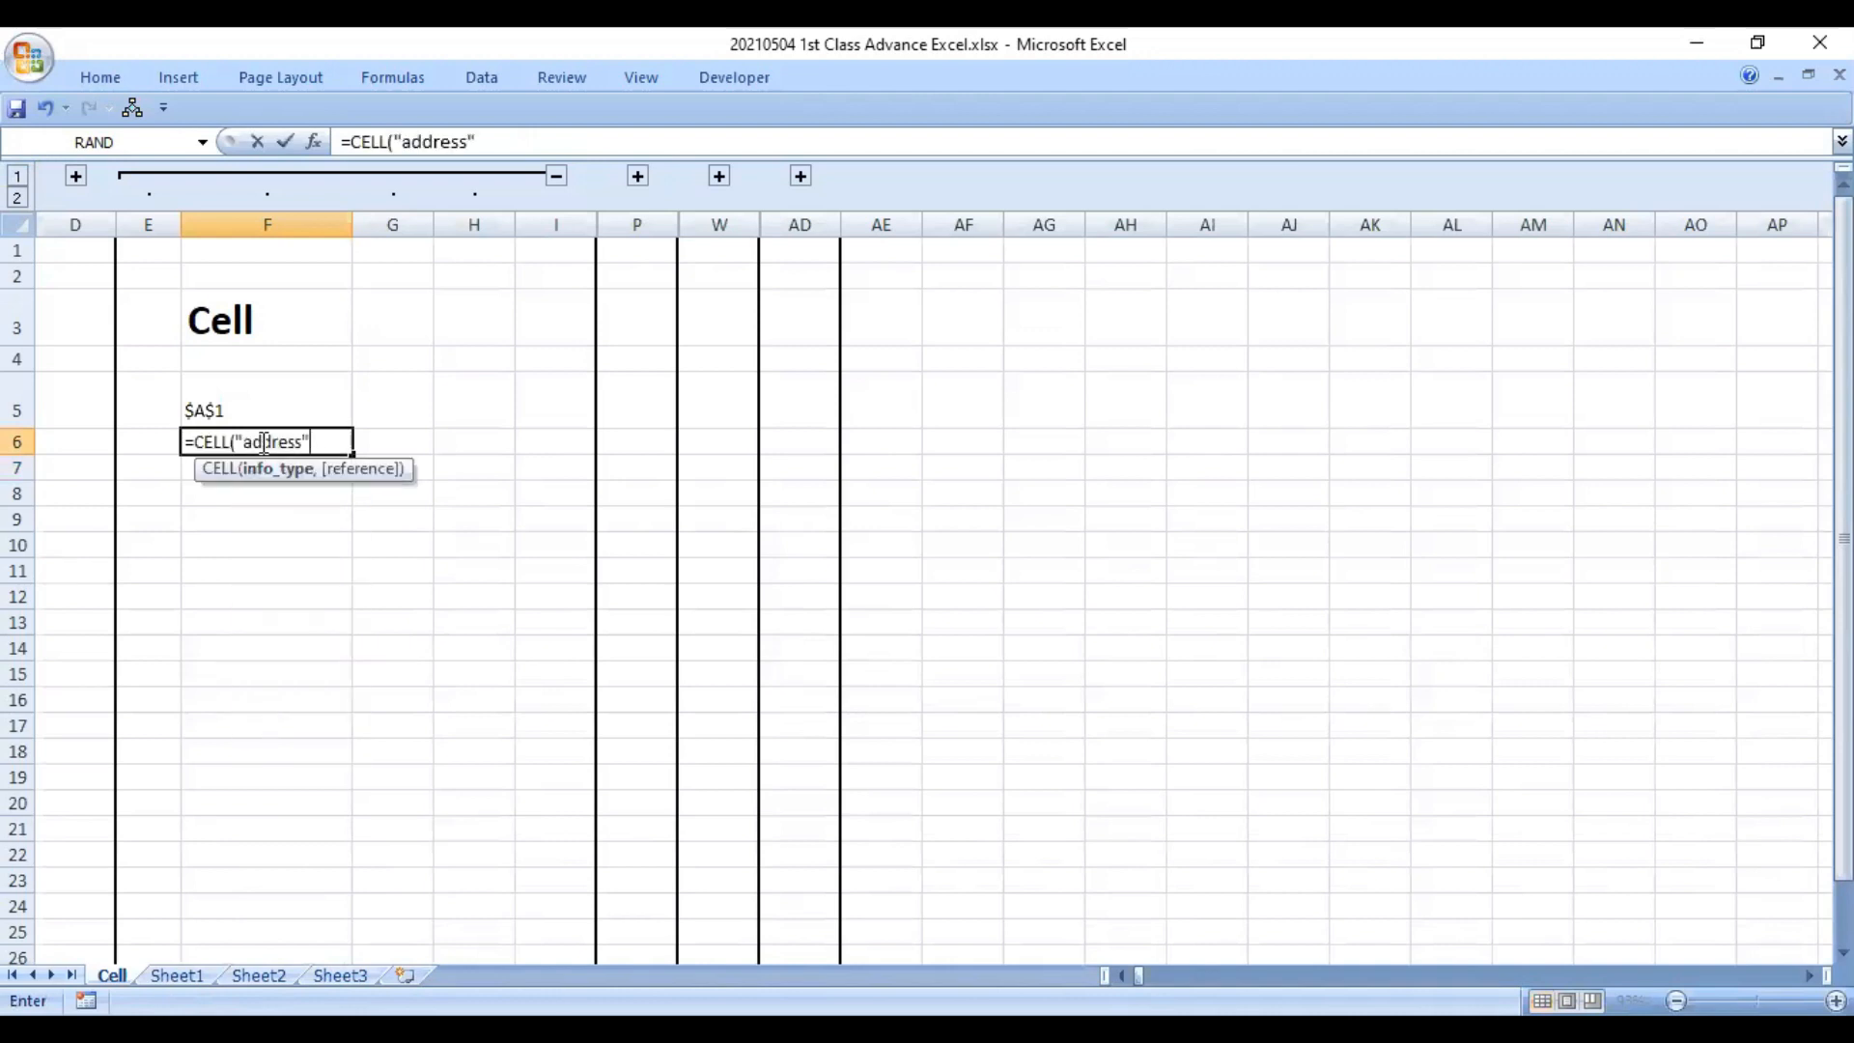
{"action": "type", "text": ","}
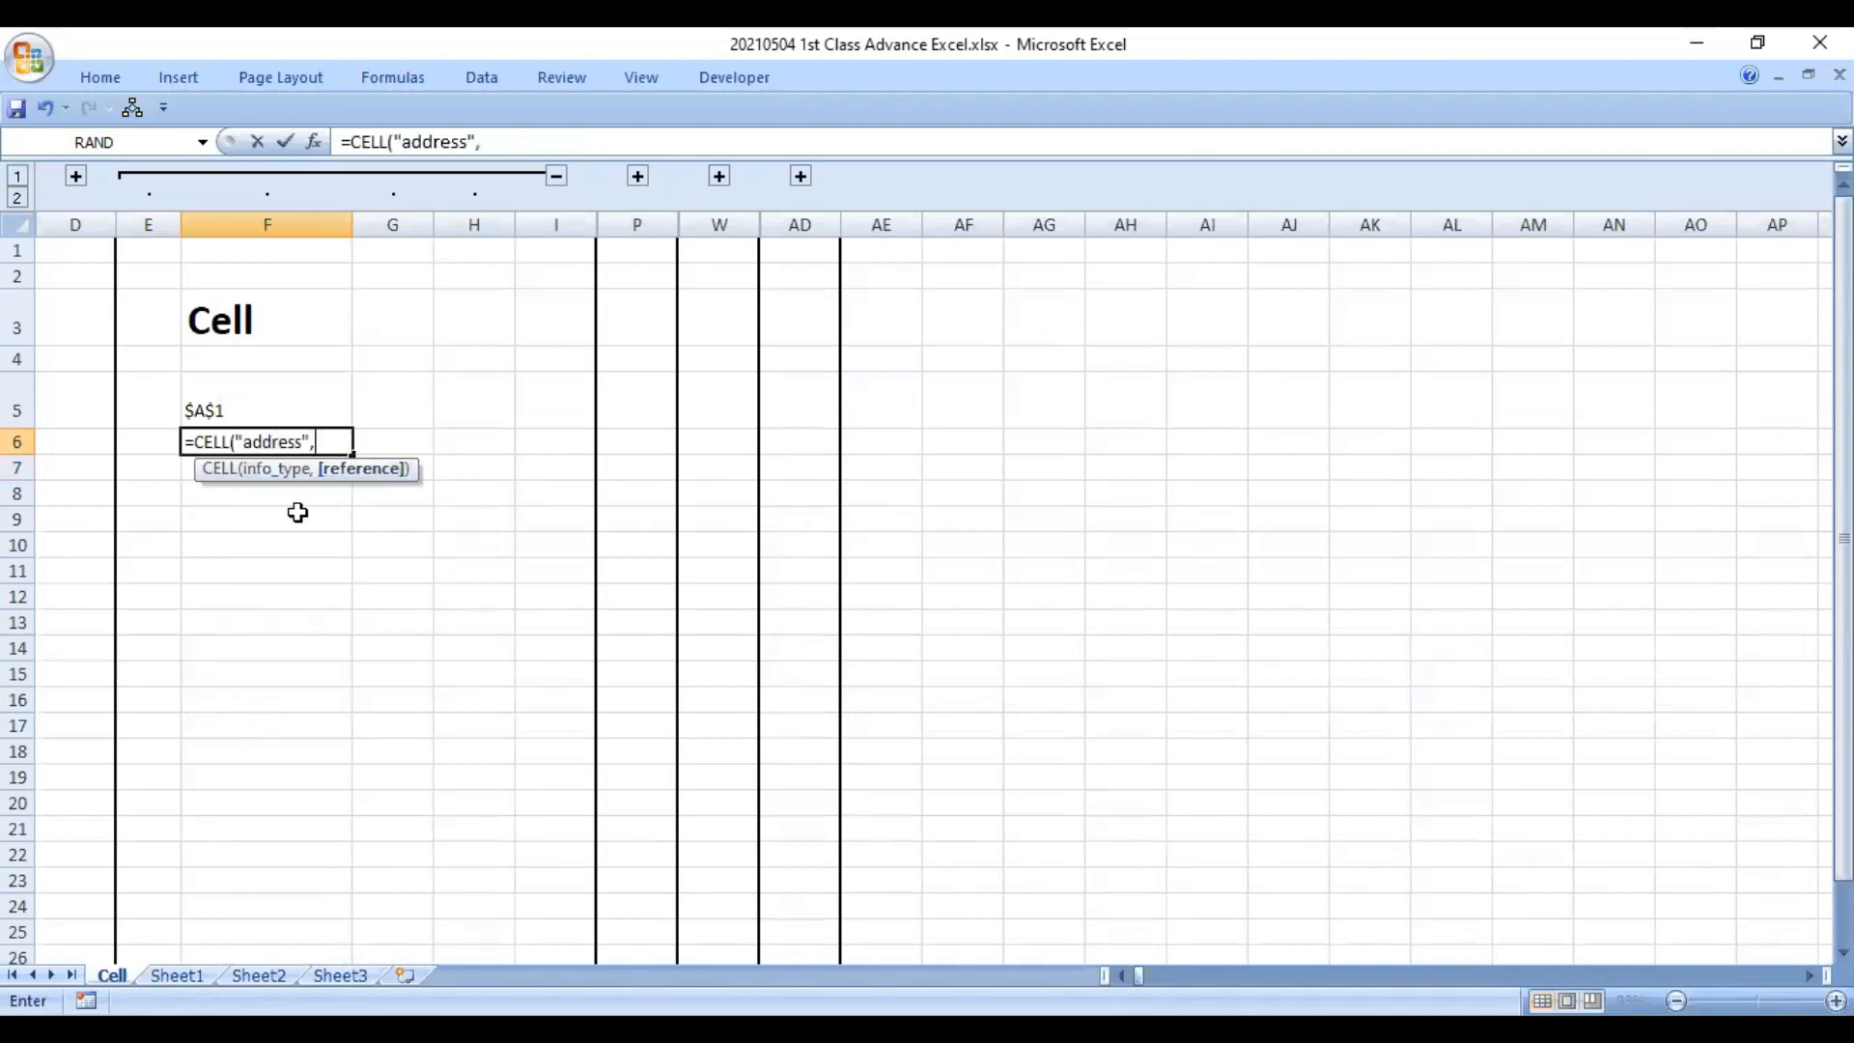
{"action": "left_click", "coordinate": [177, 975]}
{"action": "left_click", "coordinate": [335, 363]}
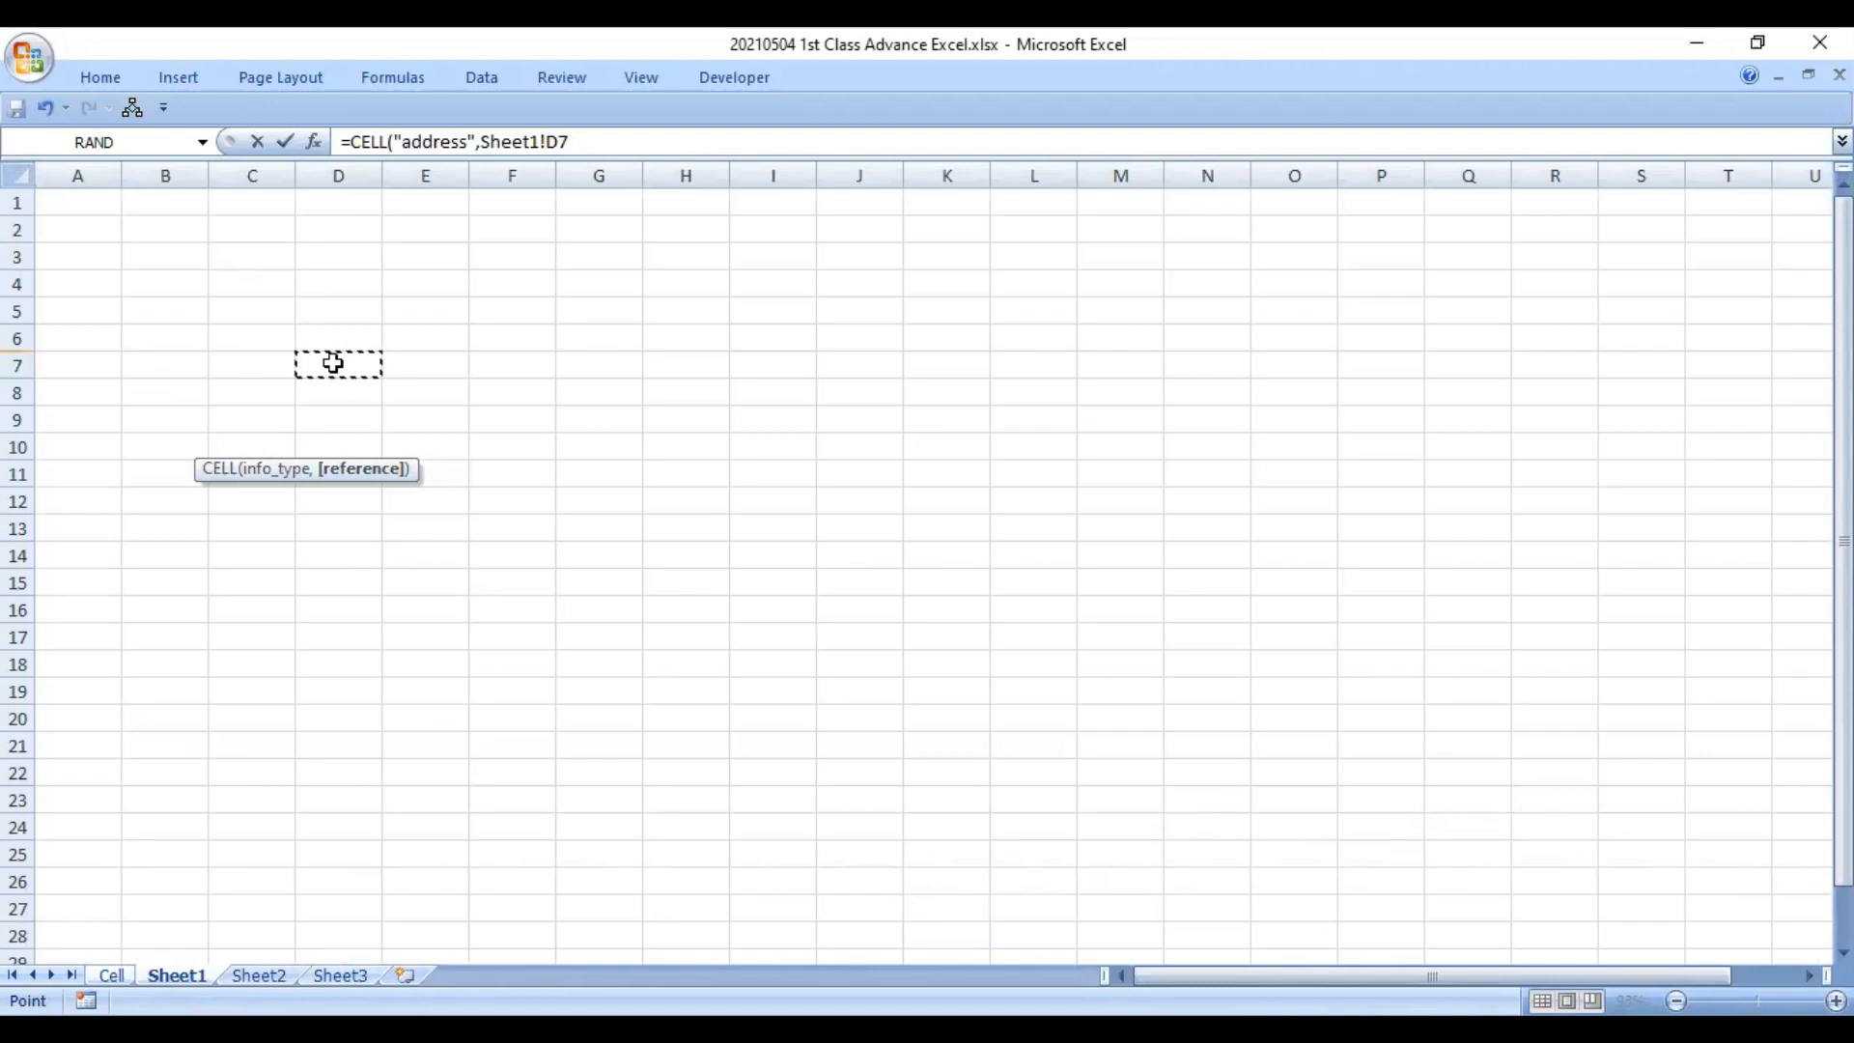
{"action": "key", "text": "Return"}
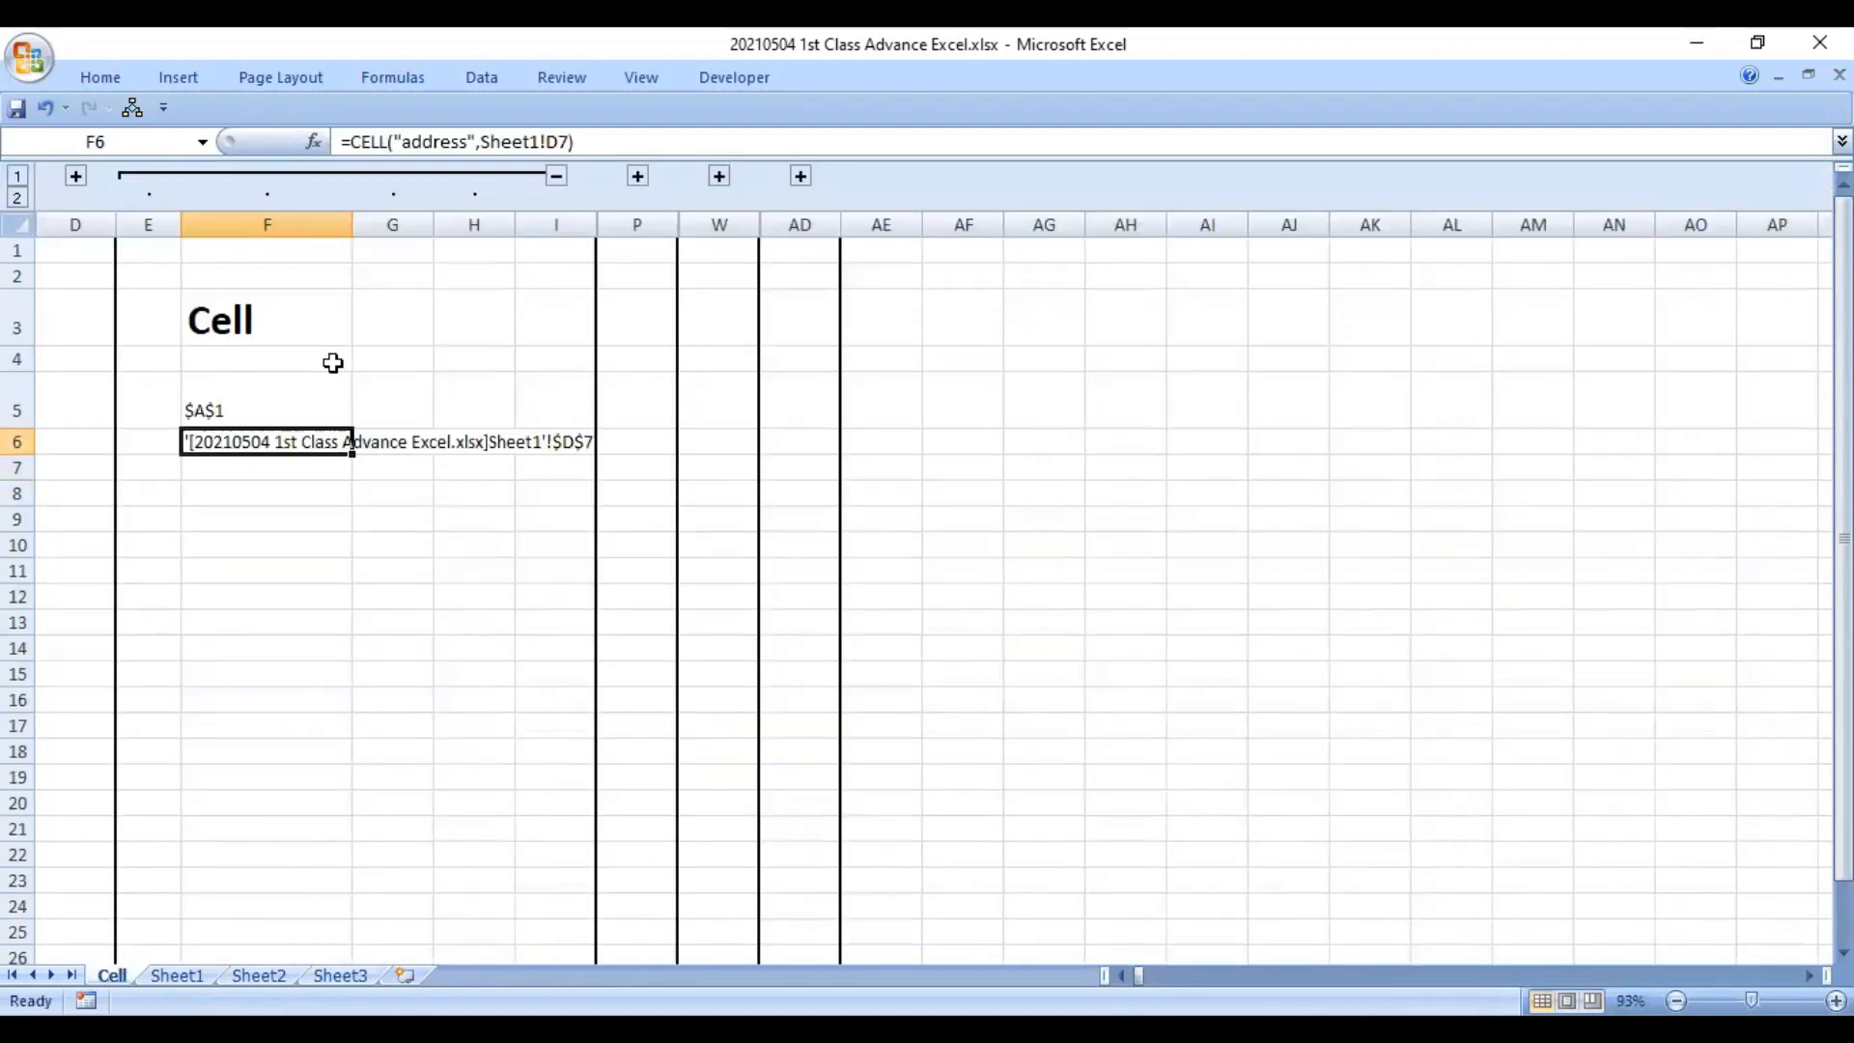
{"action": "left_click_drag", "start_coordinate": [351, 222], "coordinate": [671, 221]}
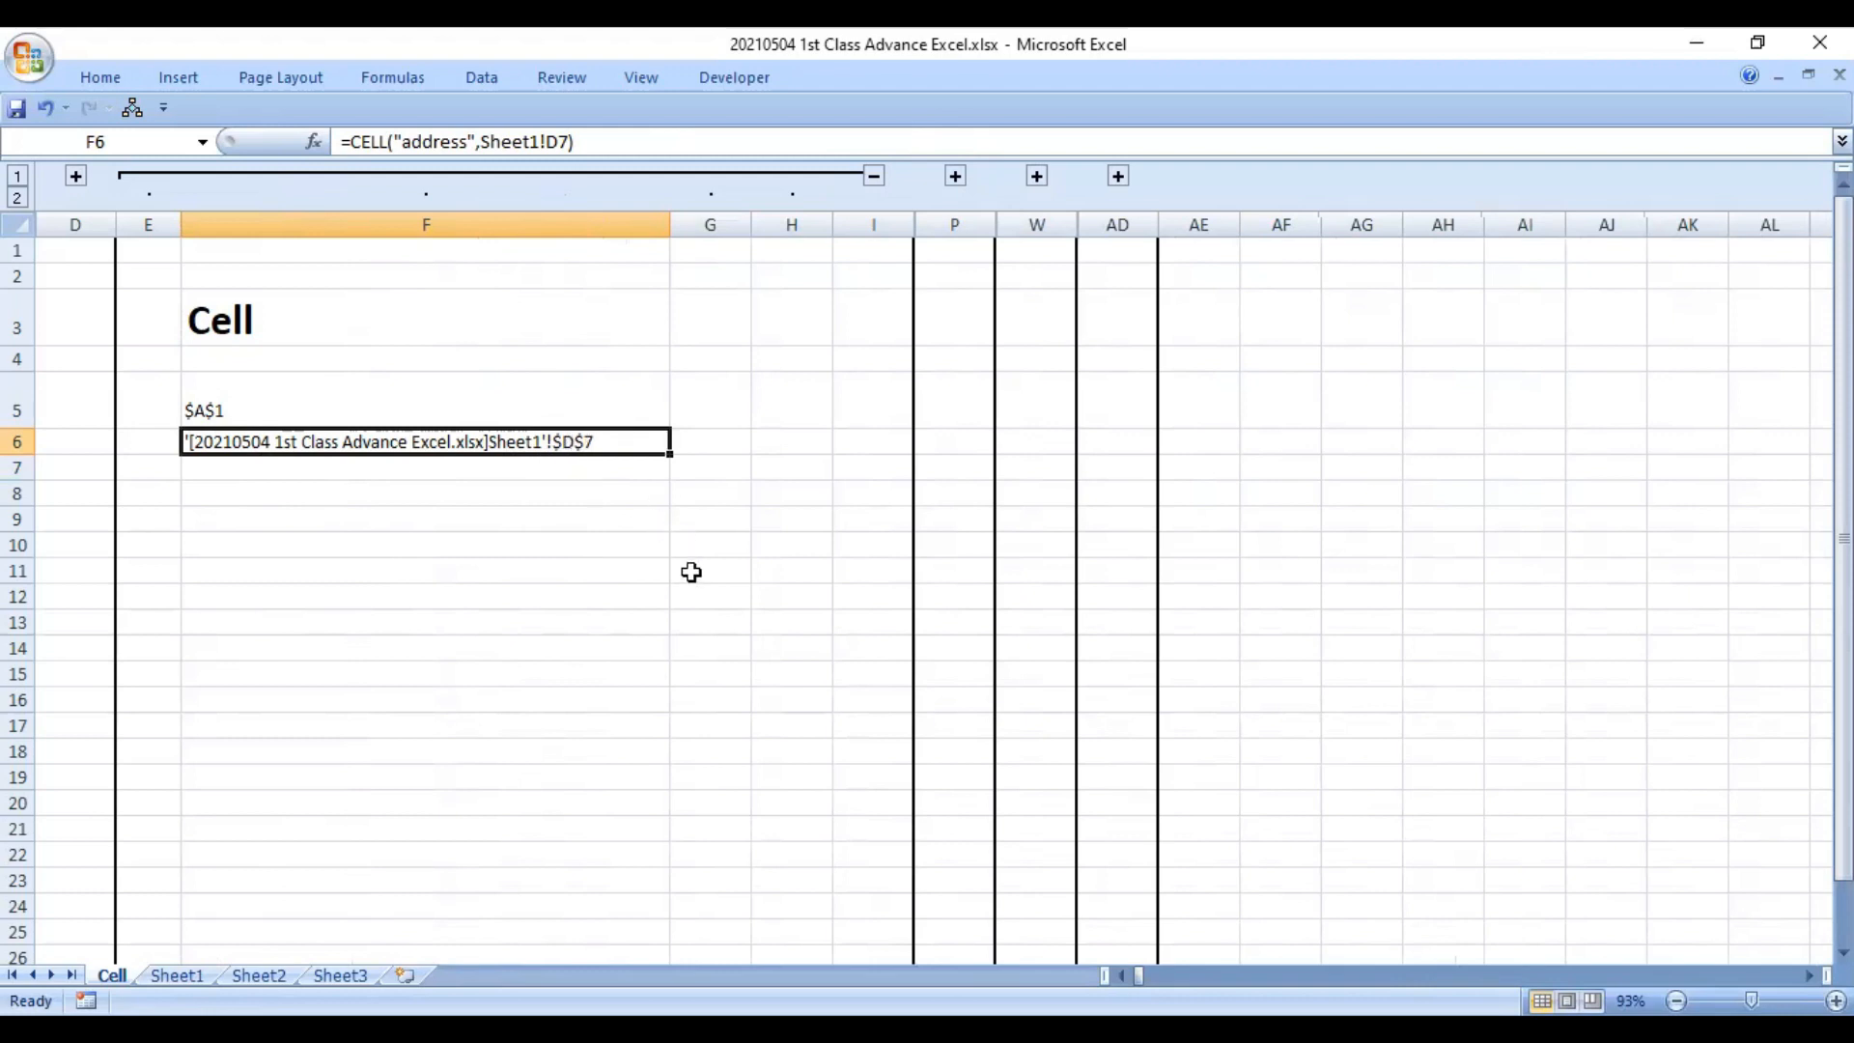
- Collapse the Cell section's column group, expand the Address Formula group, and select its headings in K3 and K5
{"action": "left_click", "coordinate": [875, 178]}
{"action": "left_click", "coordinate": [238, 175]}
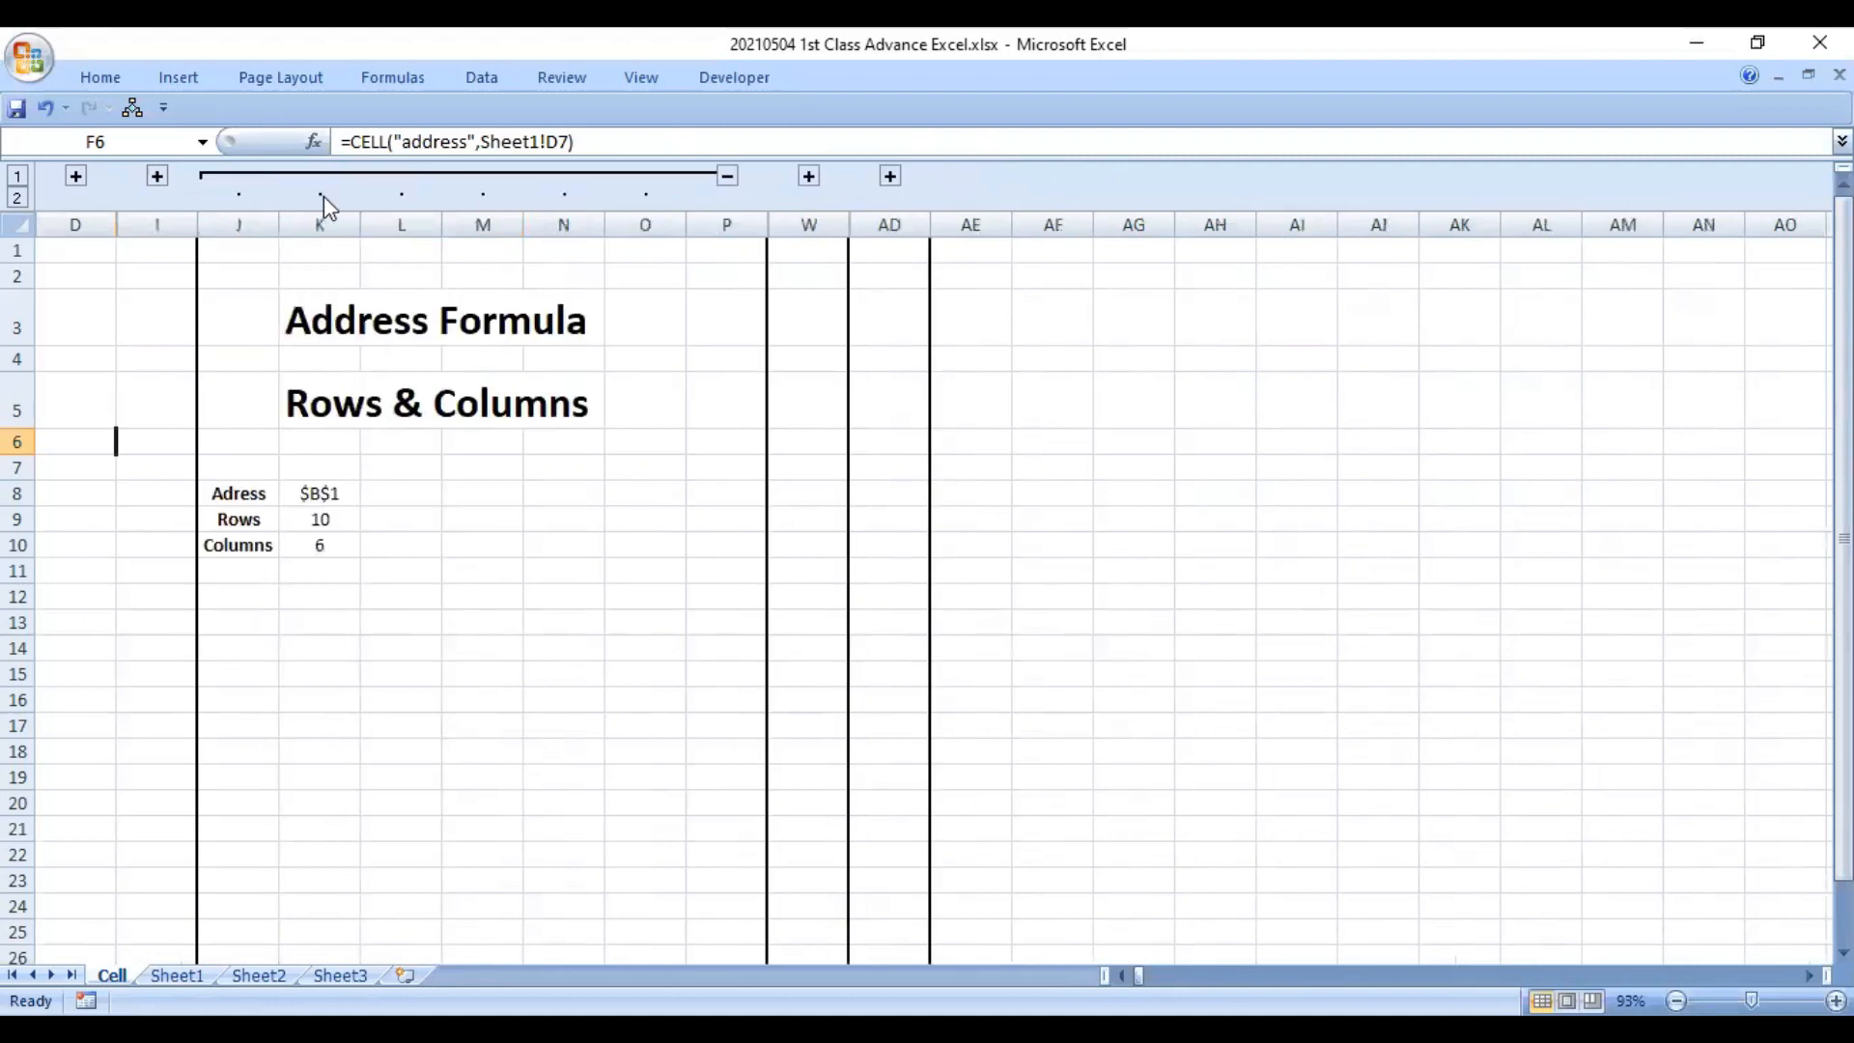
{"action": "left_click", "coordinate": [329, 333]}
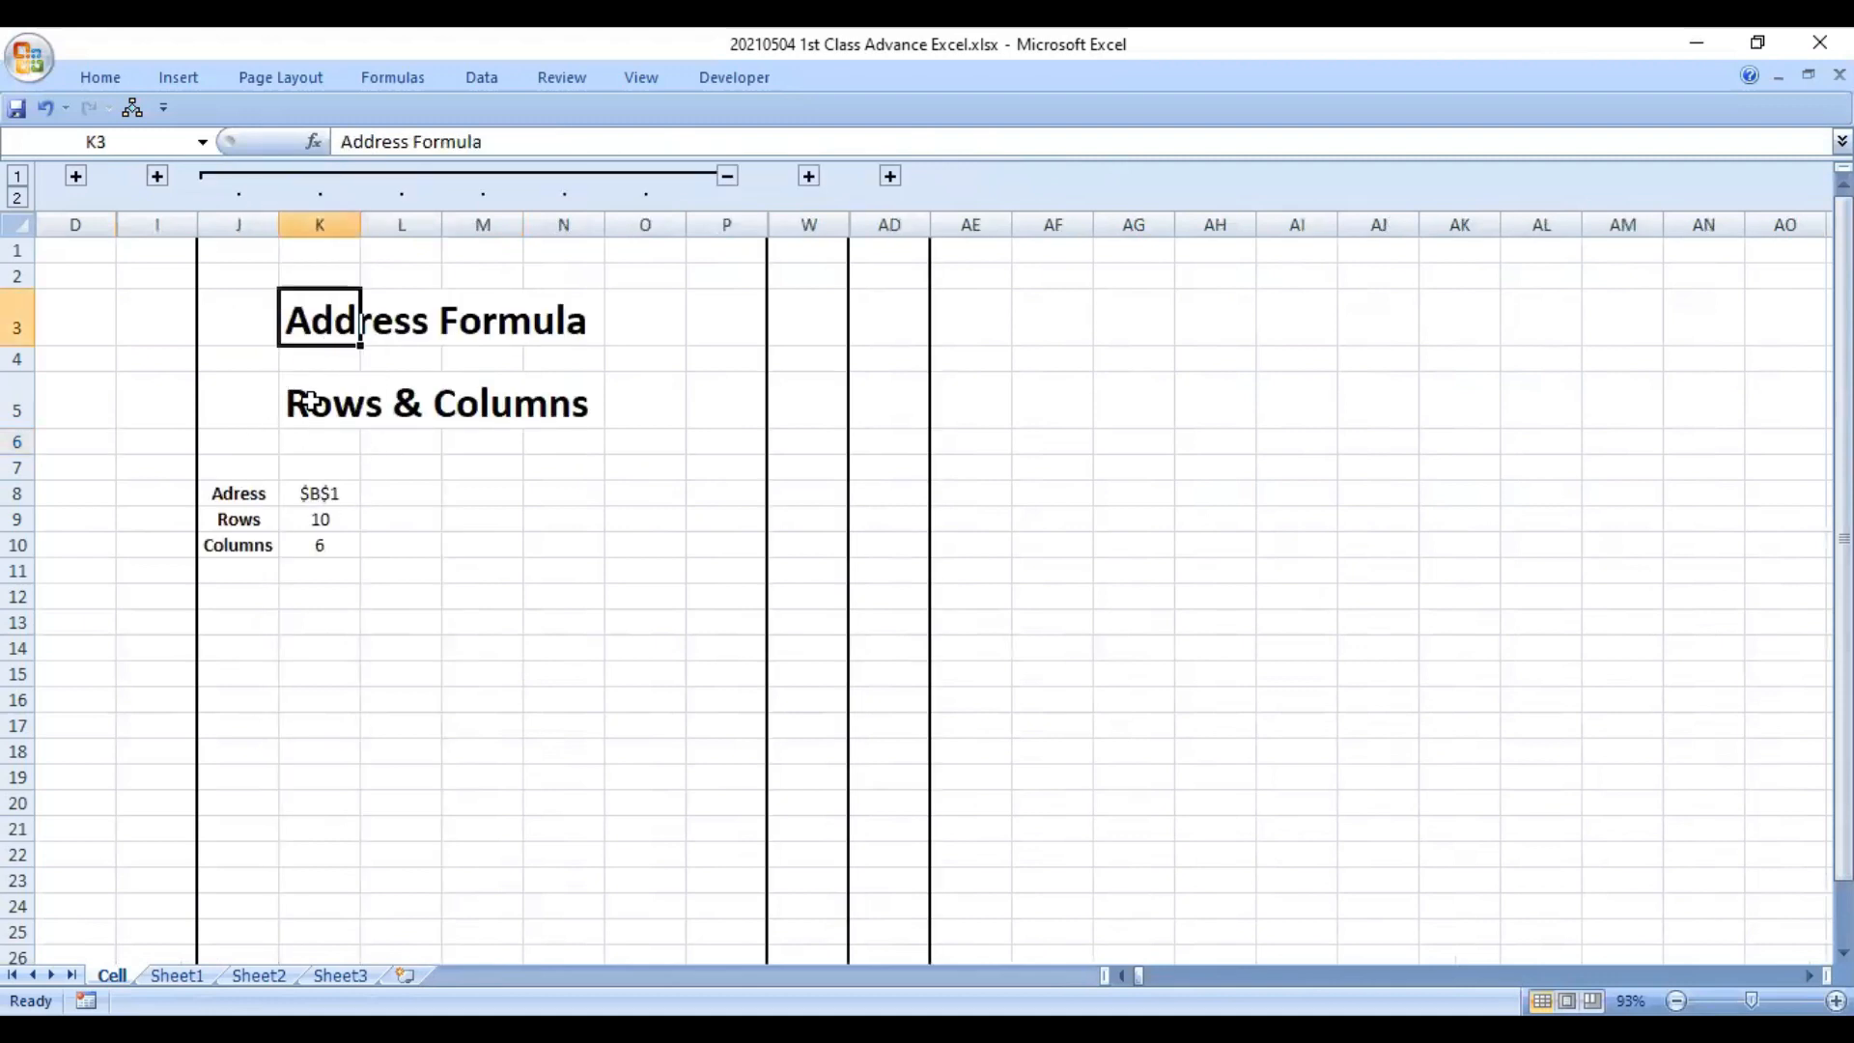
{"action": "left_click", "coordinate": [299, 405]}
{"action": "left_click", "coordinate": [318, 321]}
- Replace the formula in K8 with =ADDRESS(6,11), keeping that cell selected
{"action": "left_click", "coordinate": [313, 492]}
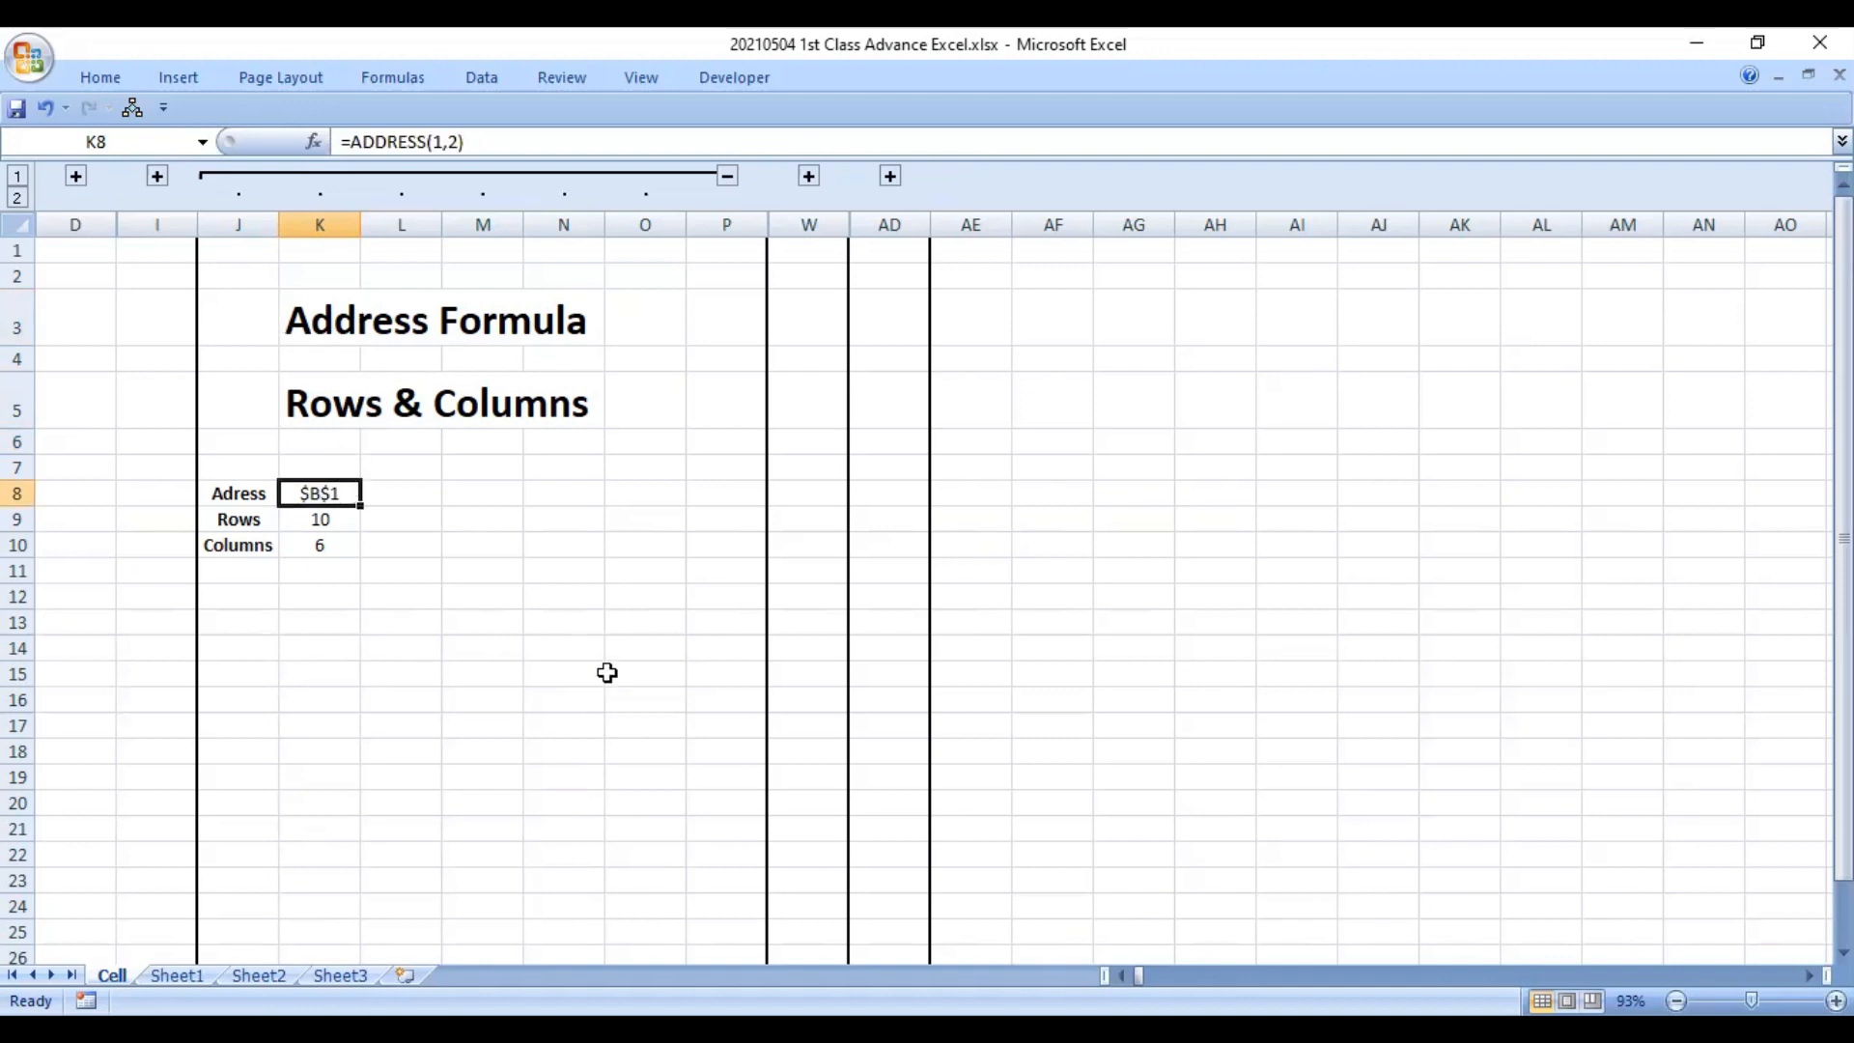
{"action": "type", "text": "="}
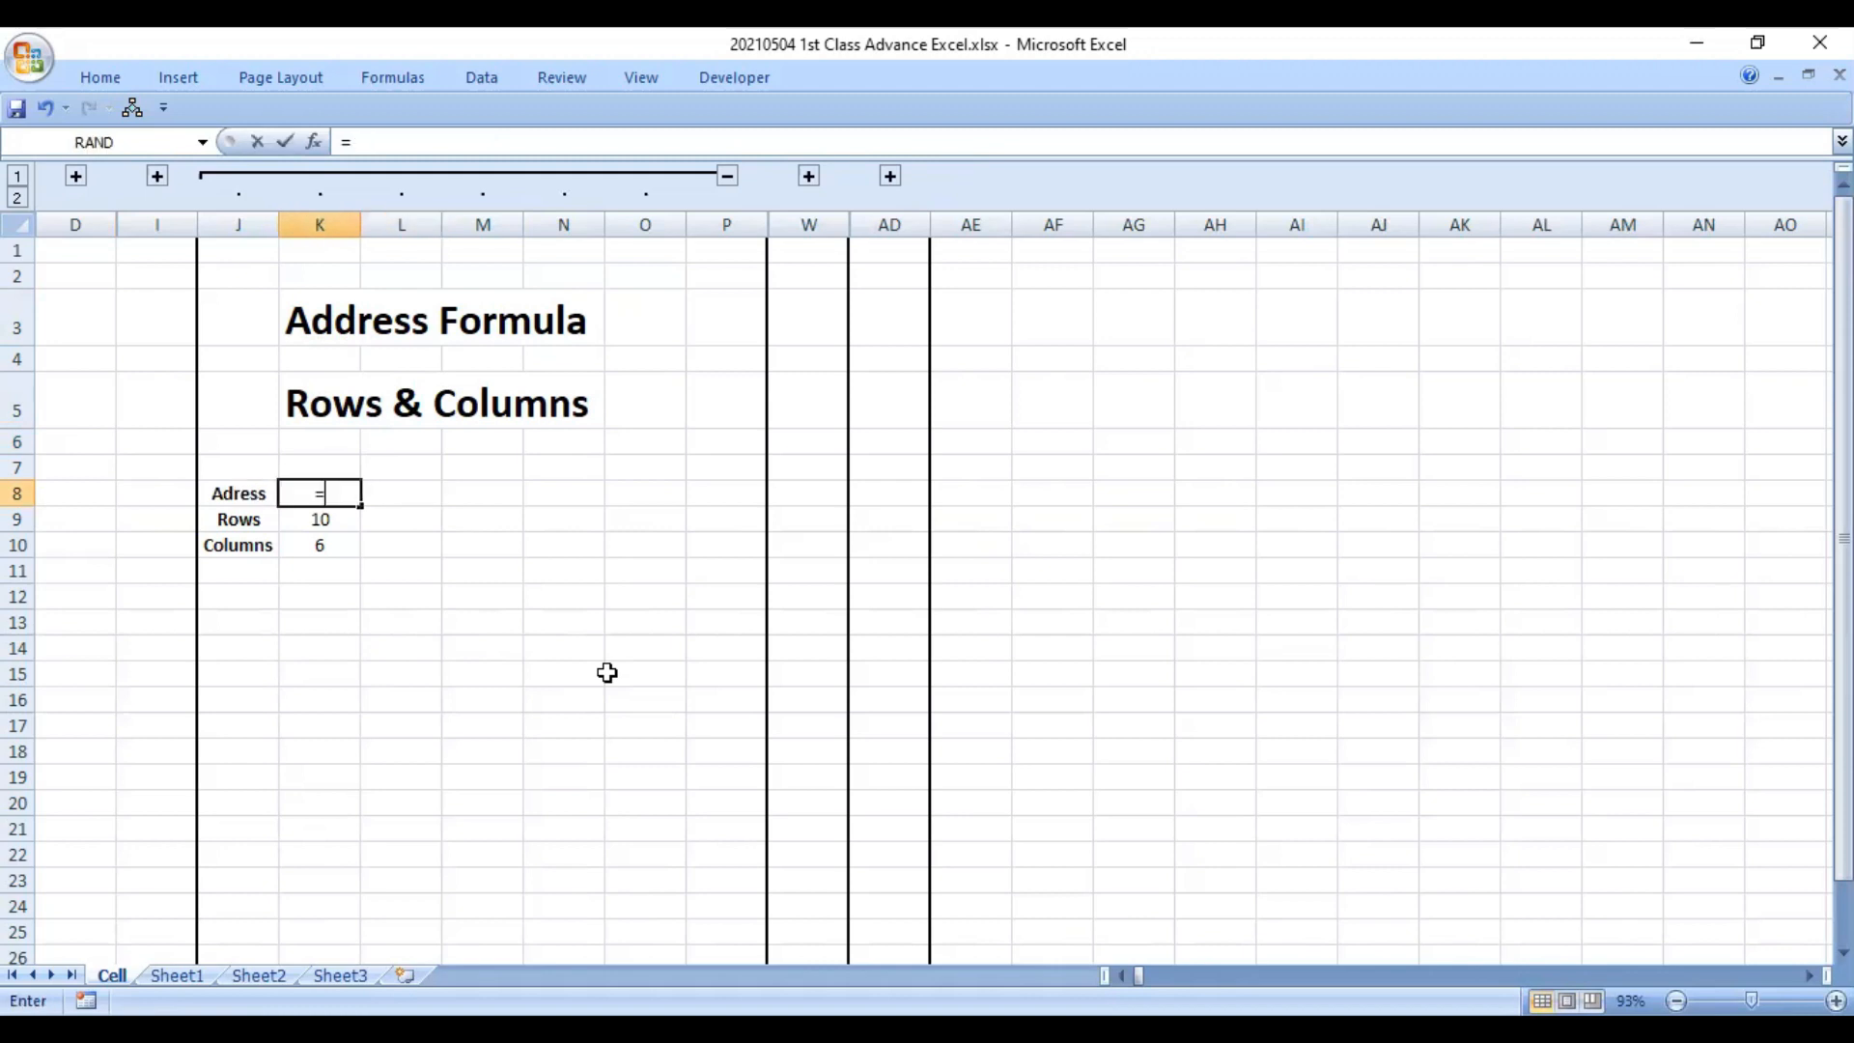
{"action": "type", "text": "a"}
{"action": "key", "text": "Down"}
{"action": "type", "text": "d"}
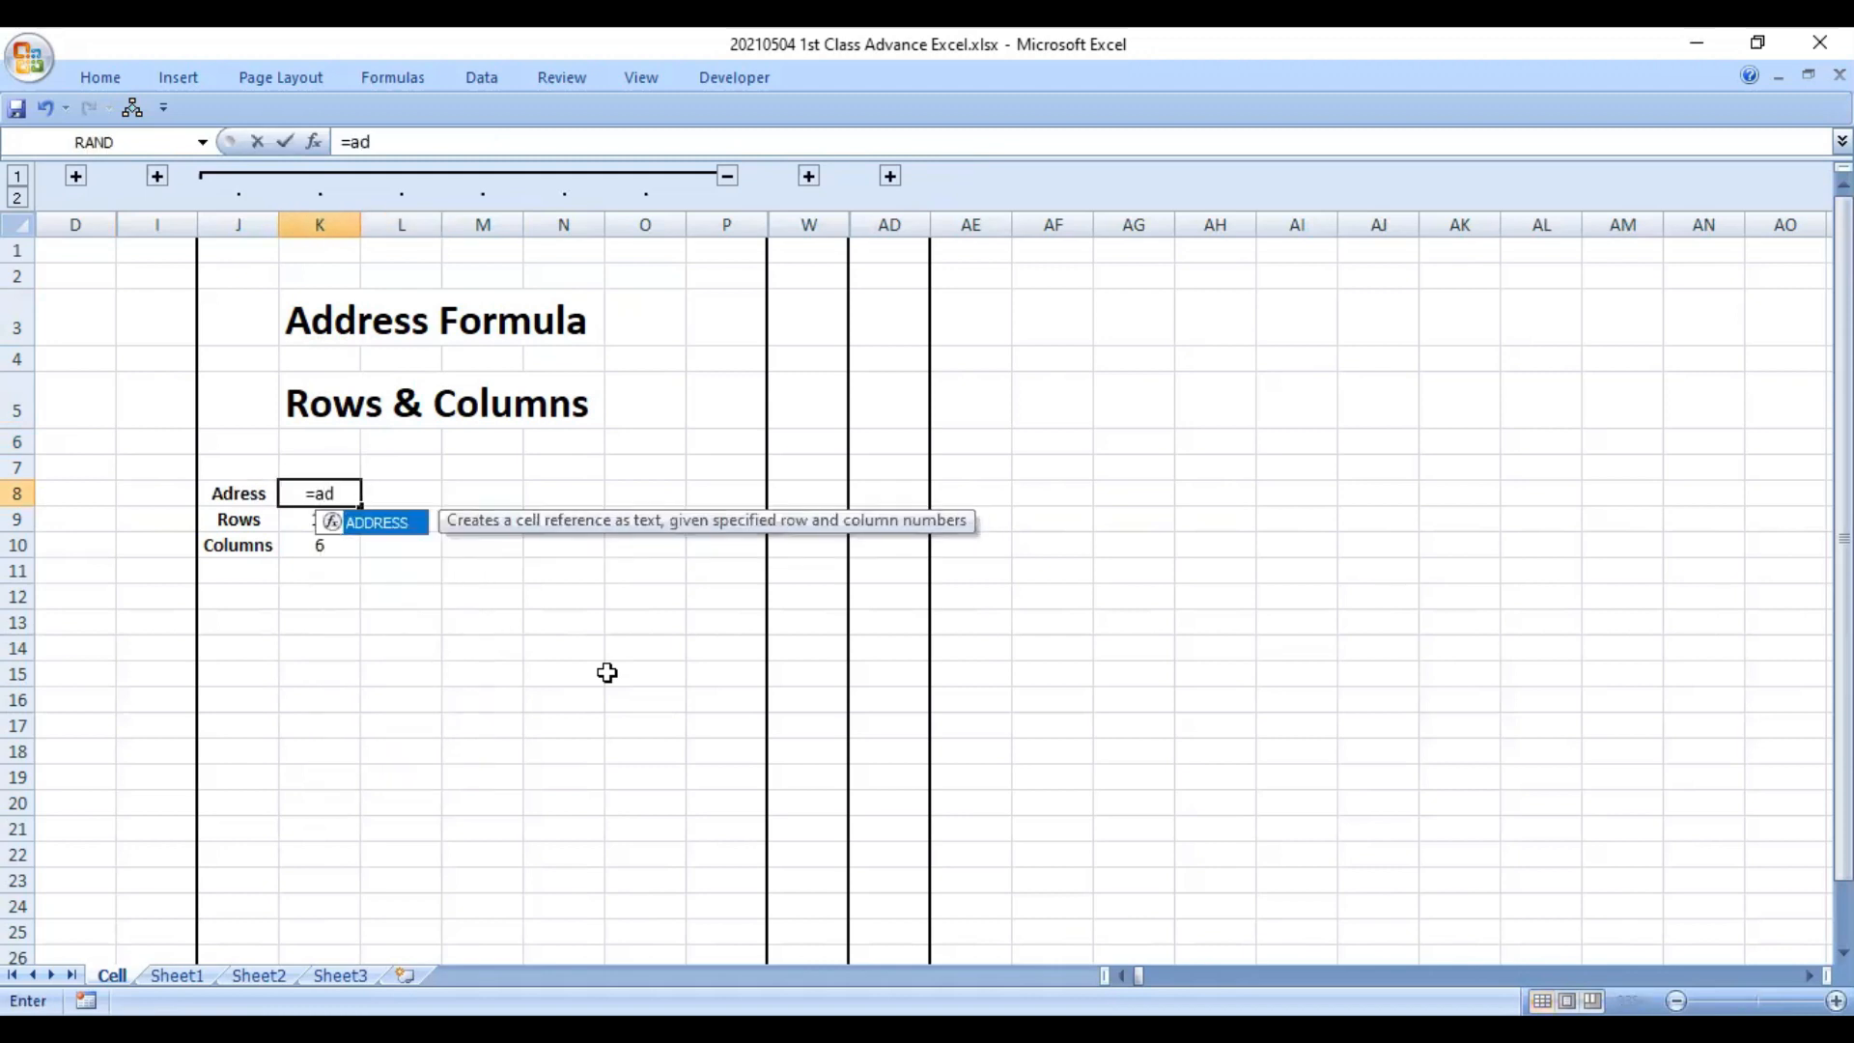
{"action": "key", "text": "Tab"}
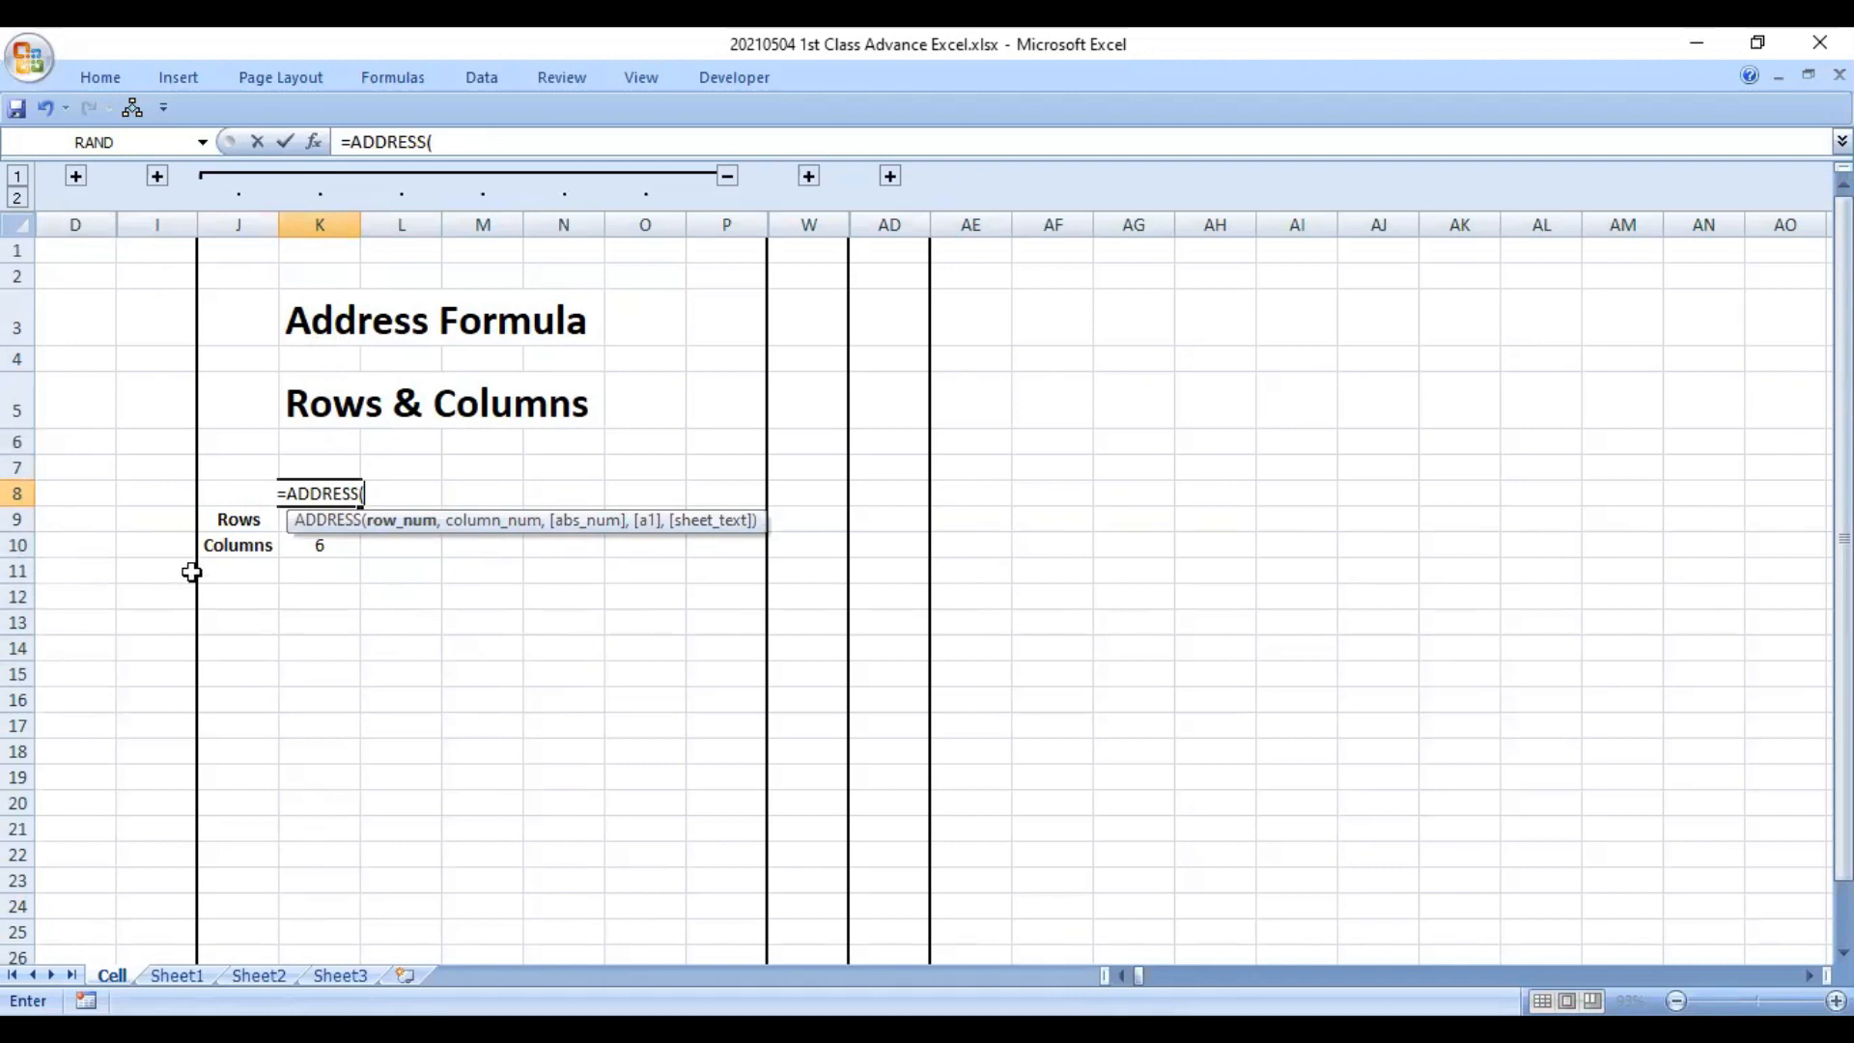
{"action": "type", "text": "6"}
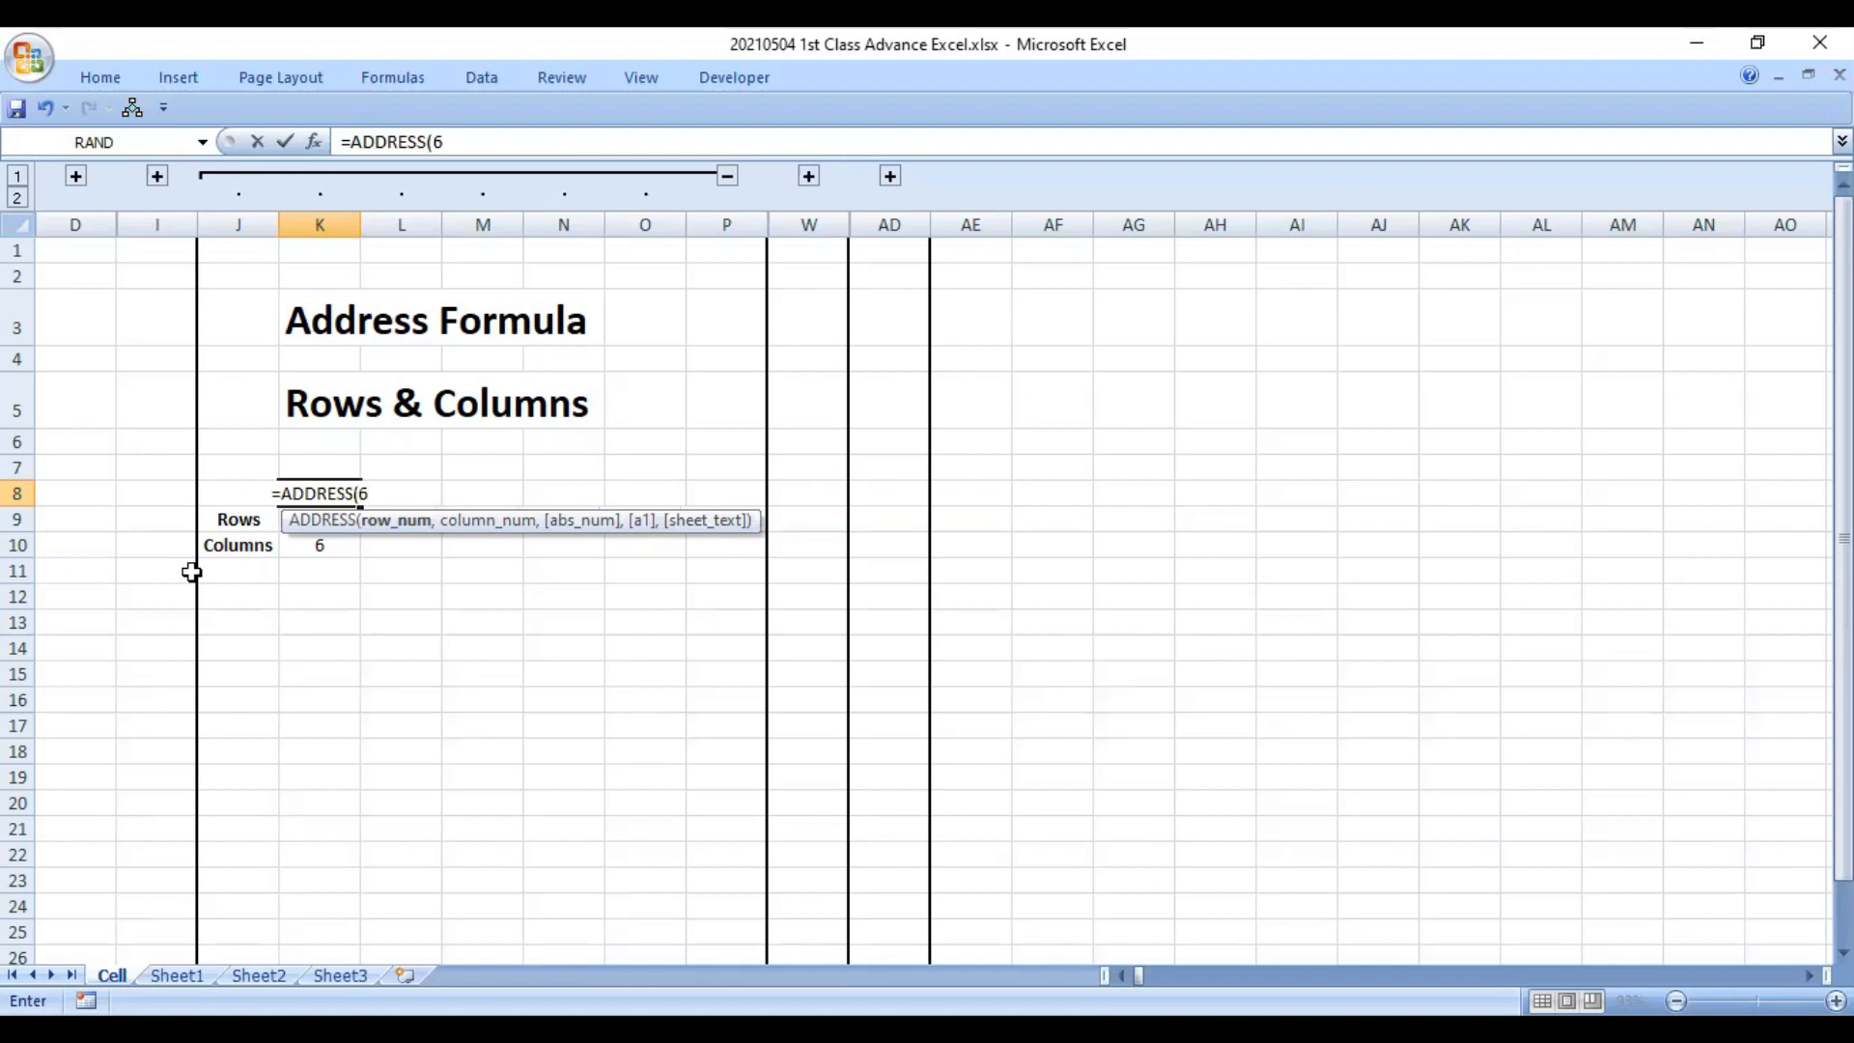
{"action": "type", "text": ","}
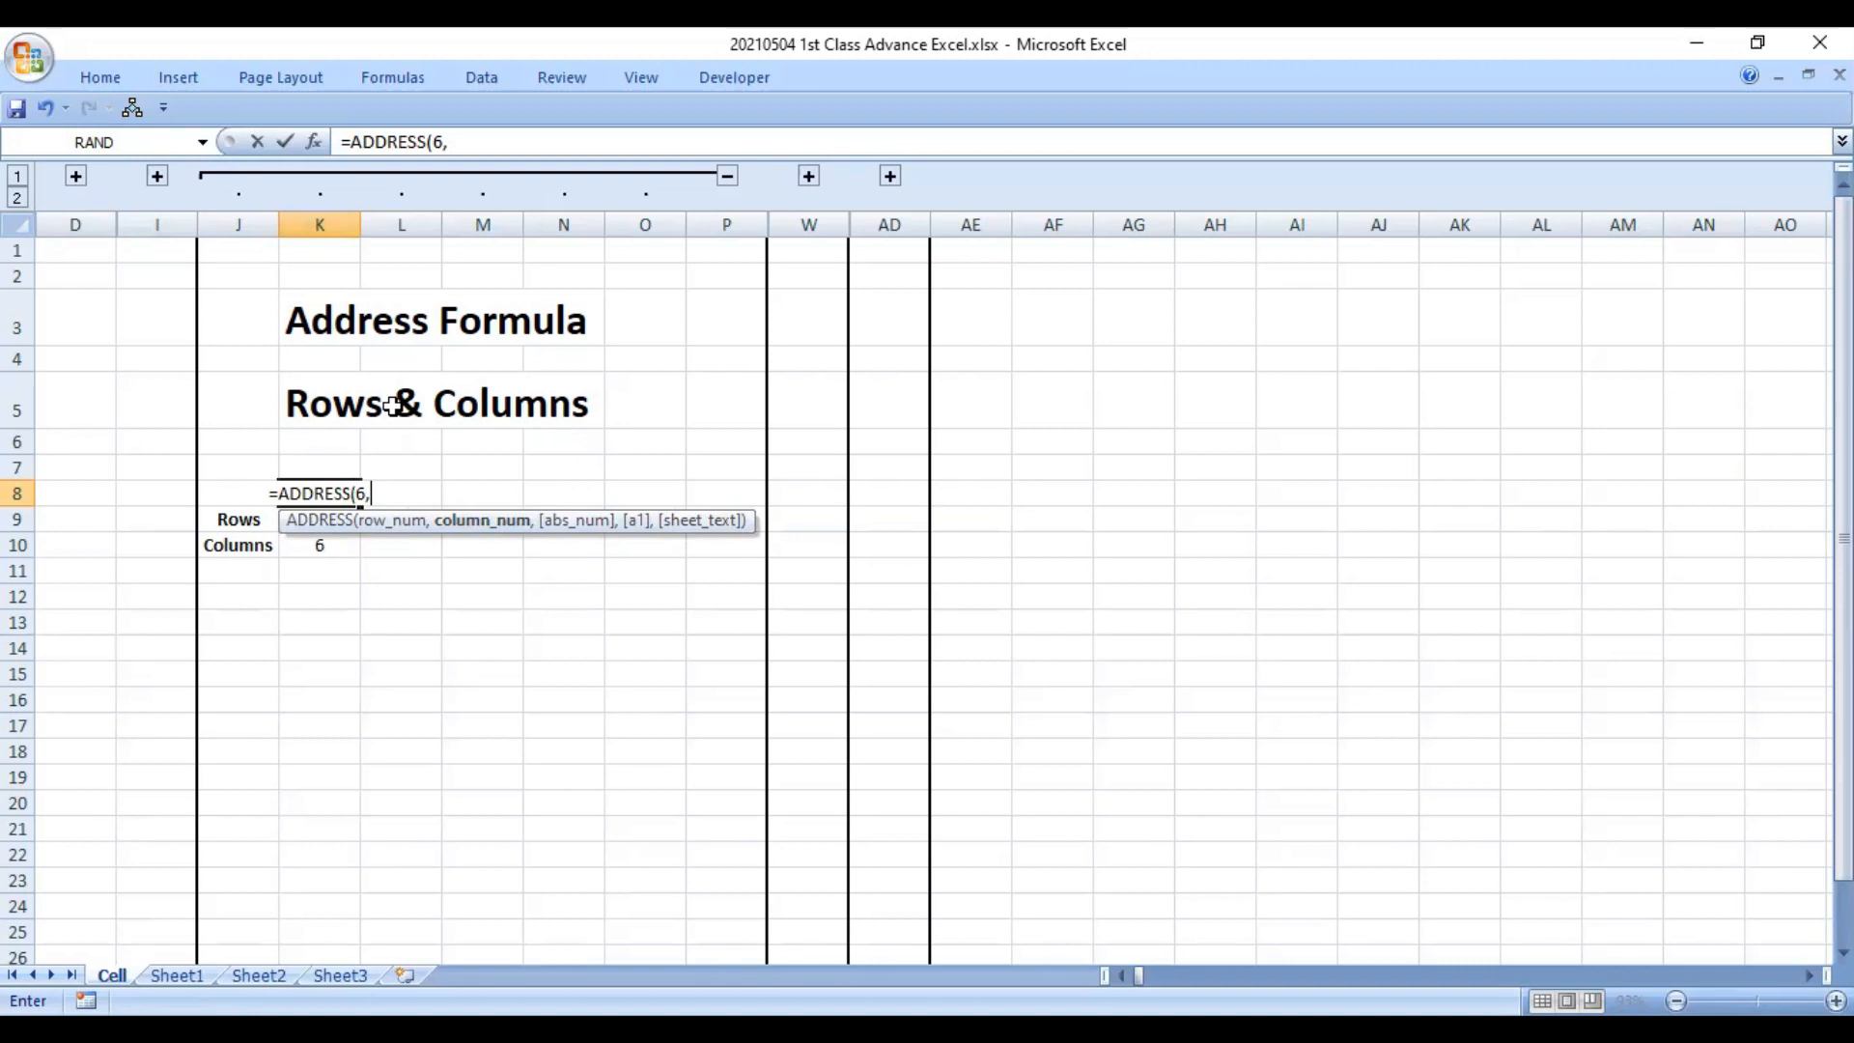
{"action": "type", "text": "11)"}
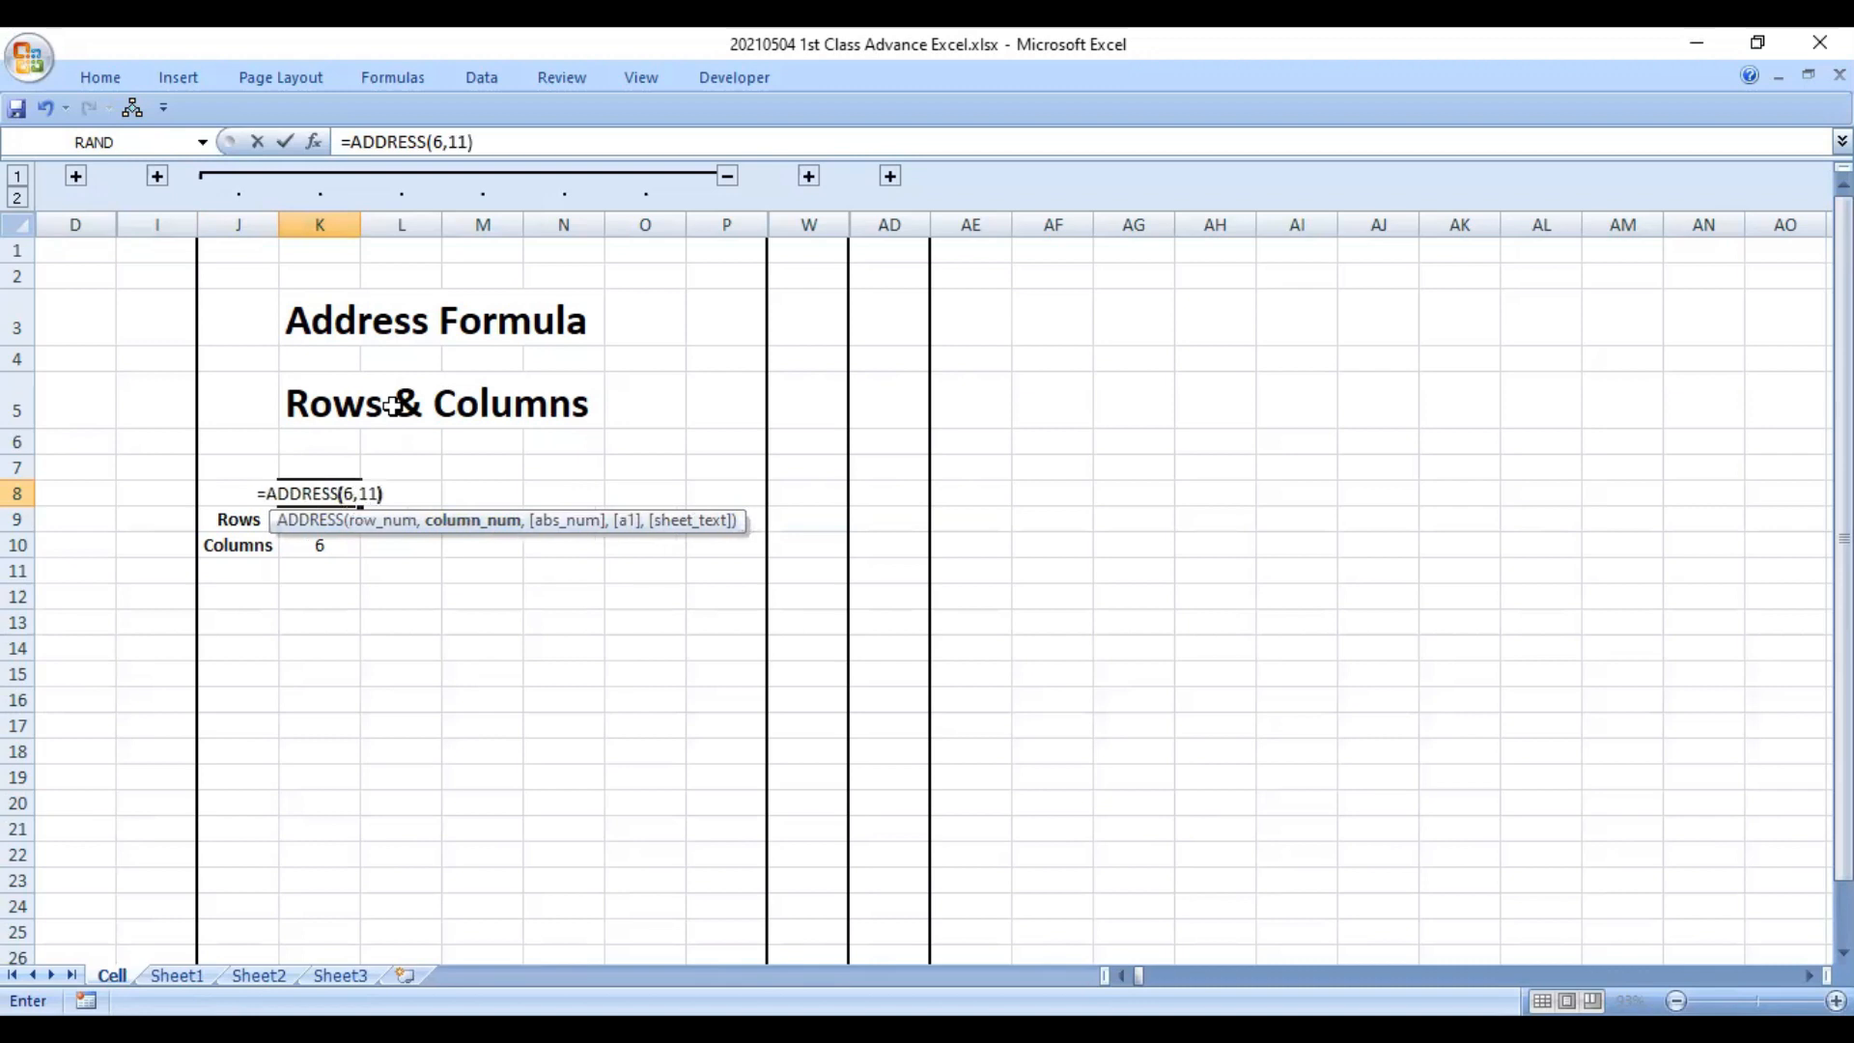
{"action": "key", "text": "ctrl+Return"}
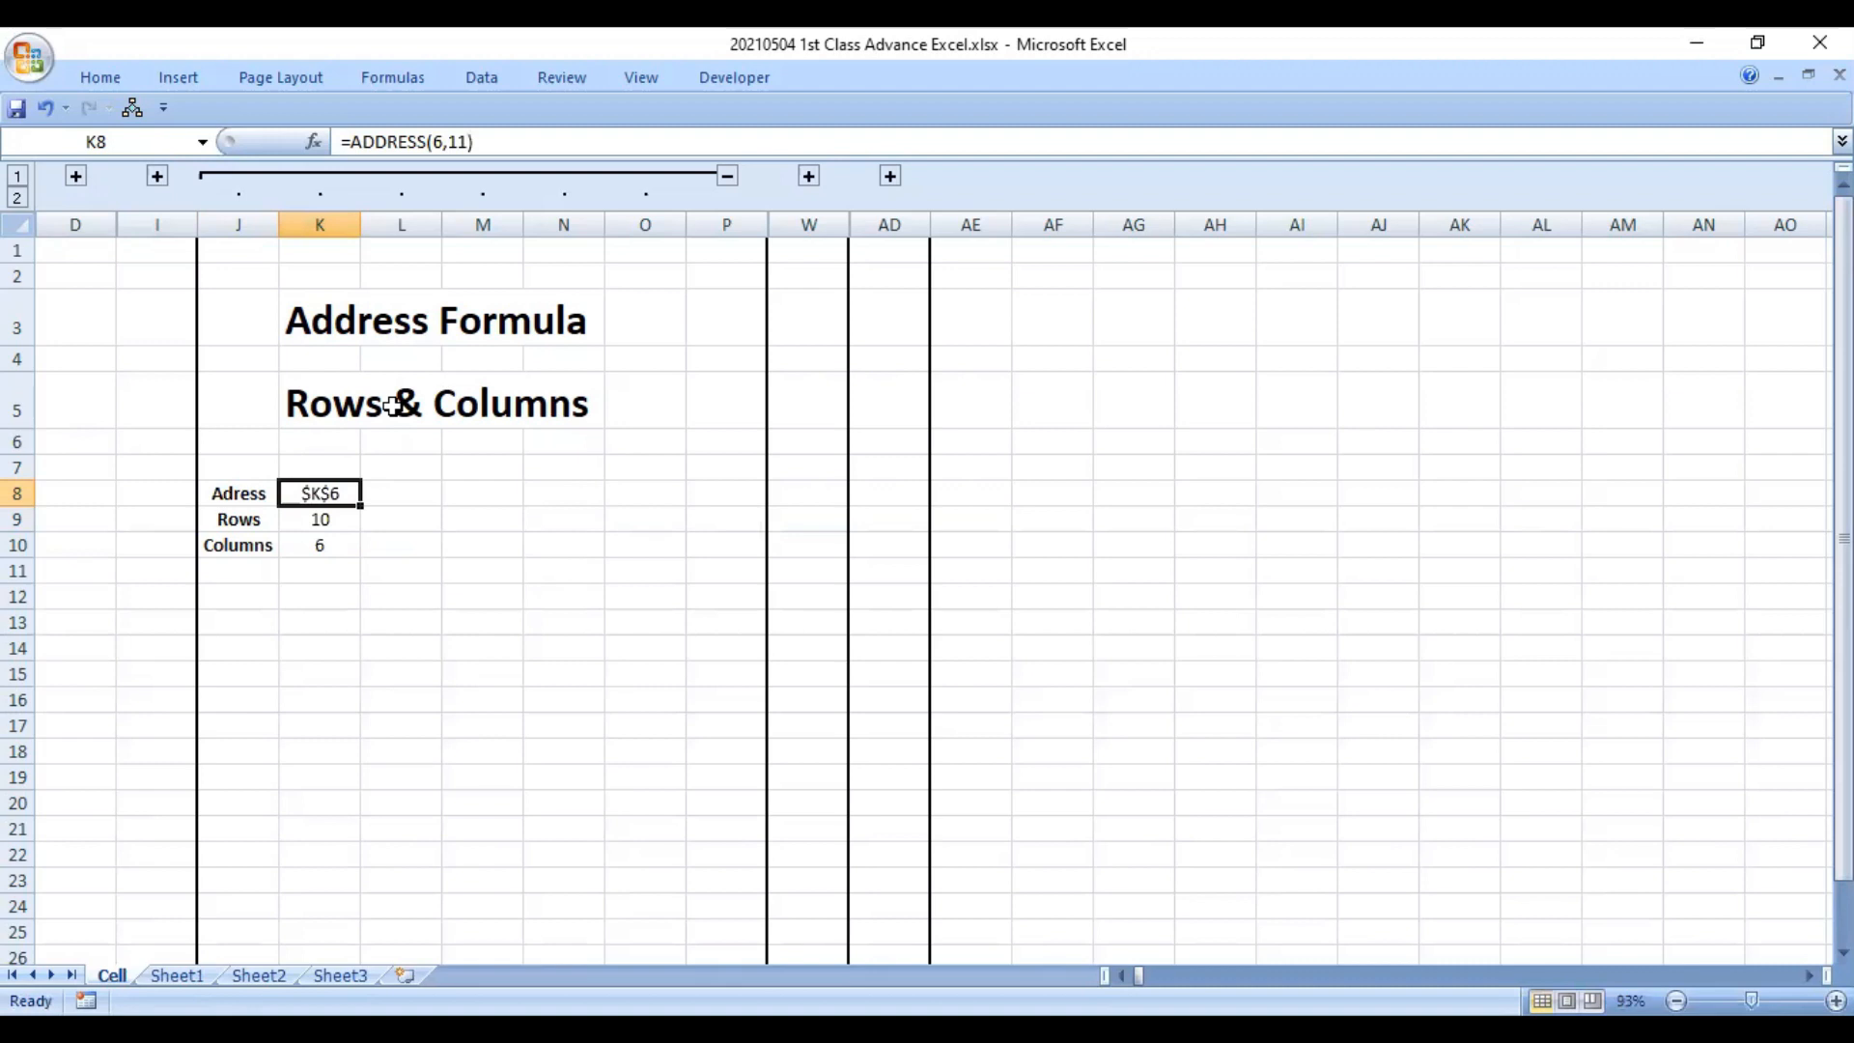
- Add an empty third argument to the ADDRESS formula in K8, making it =ADDRESS(6,11,)
{"action": "key", "text": "F2"}
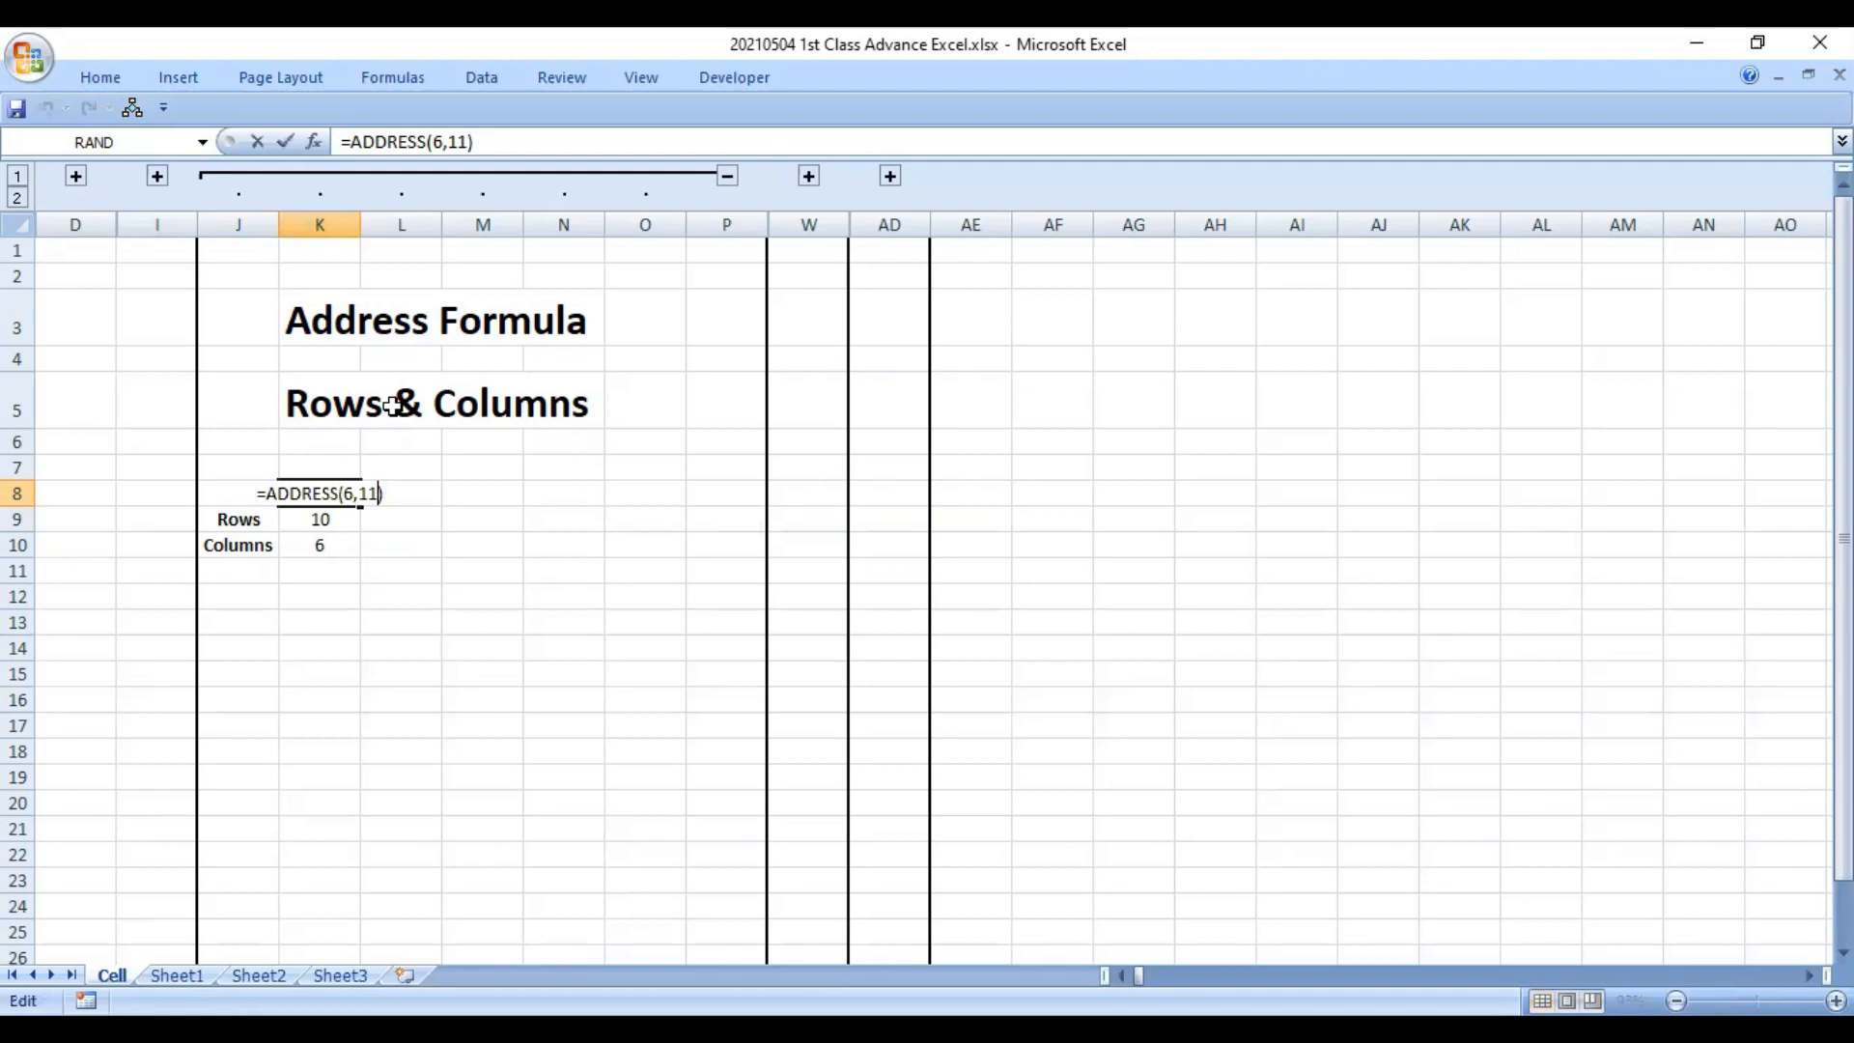
{"action": "type", "text": ","}
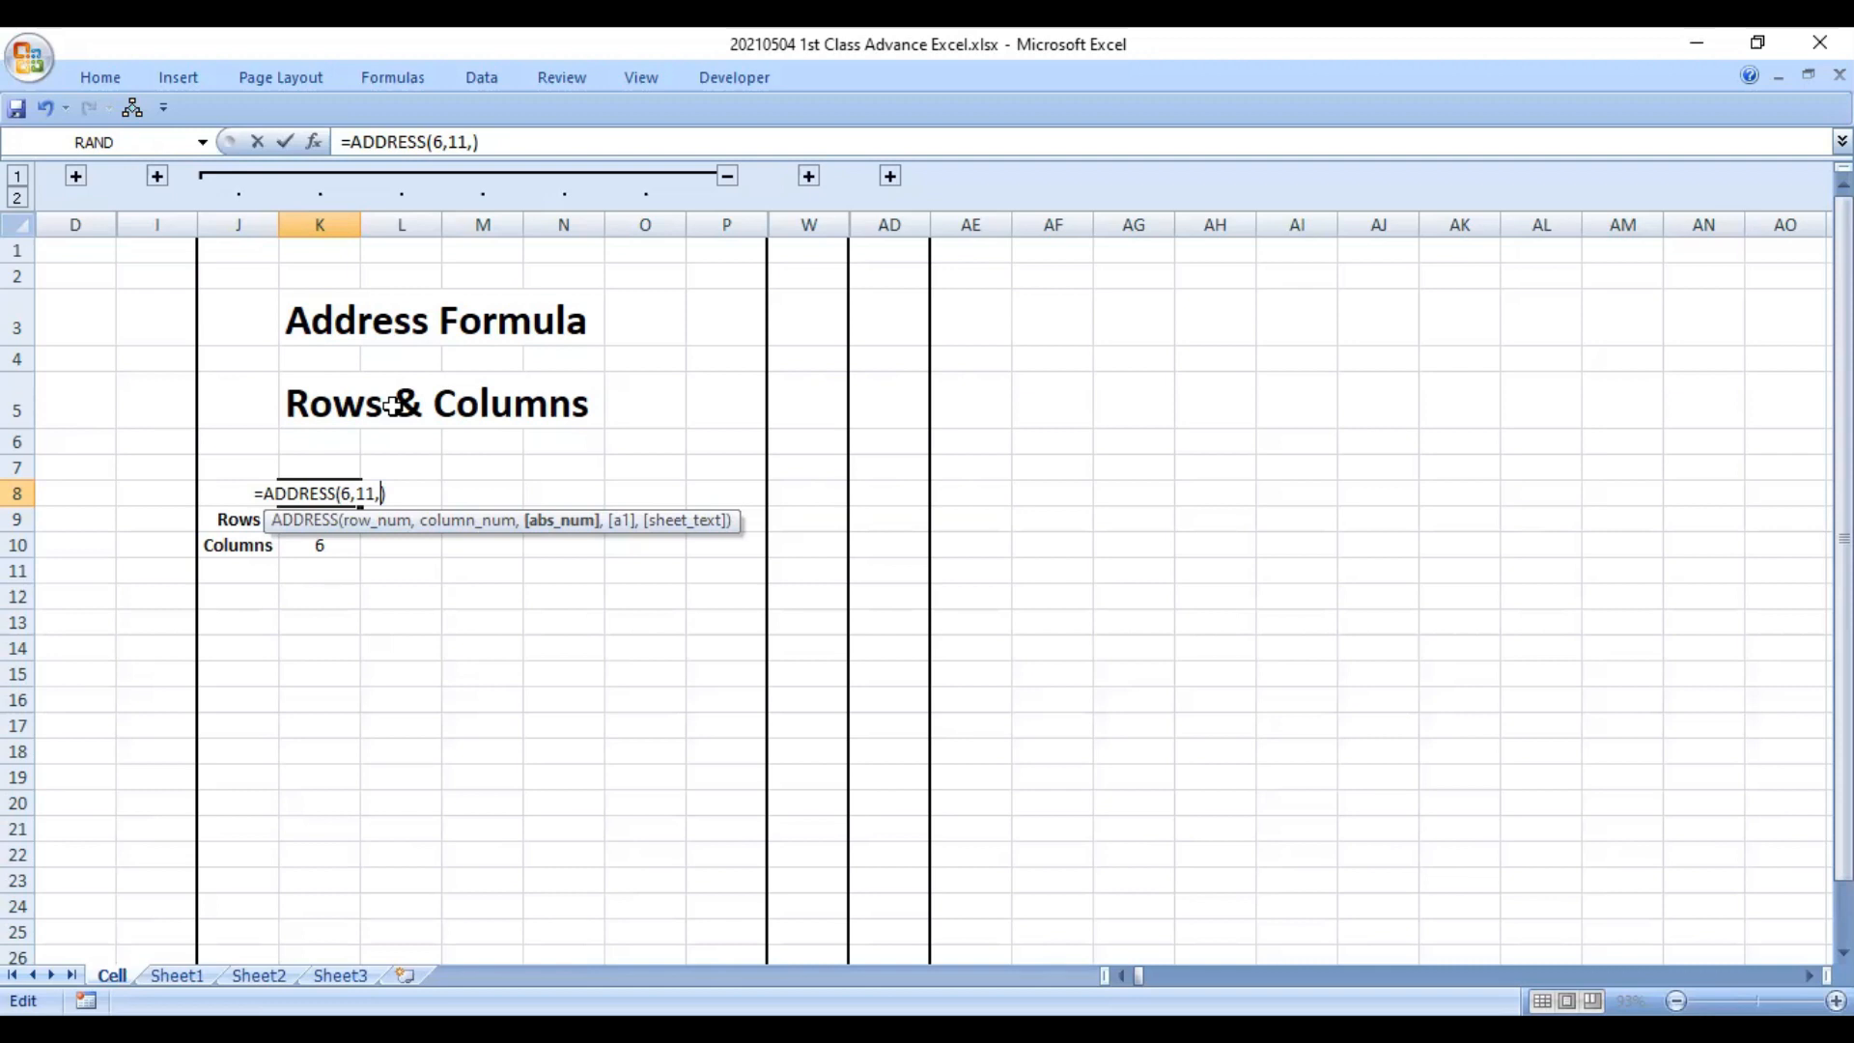
{"action": "key", "text": "Return"}
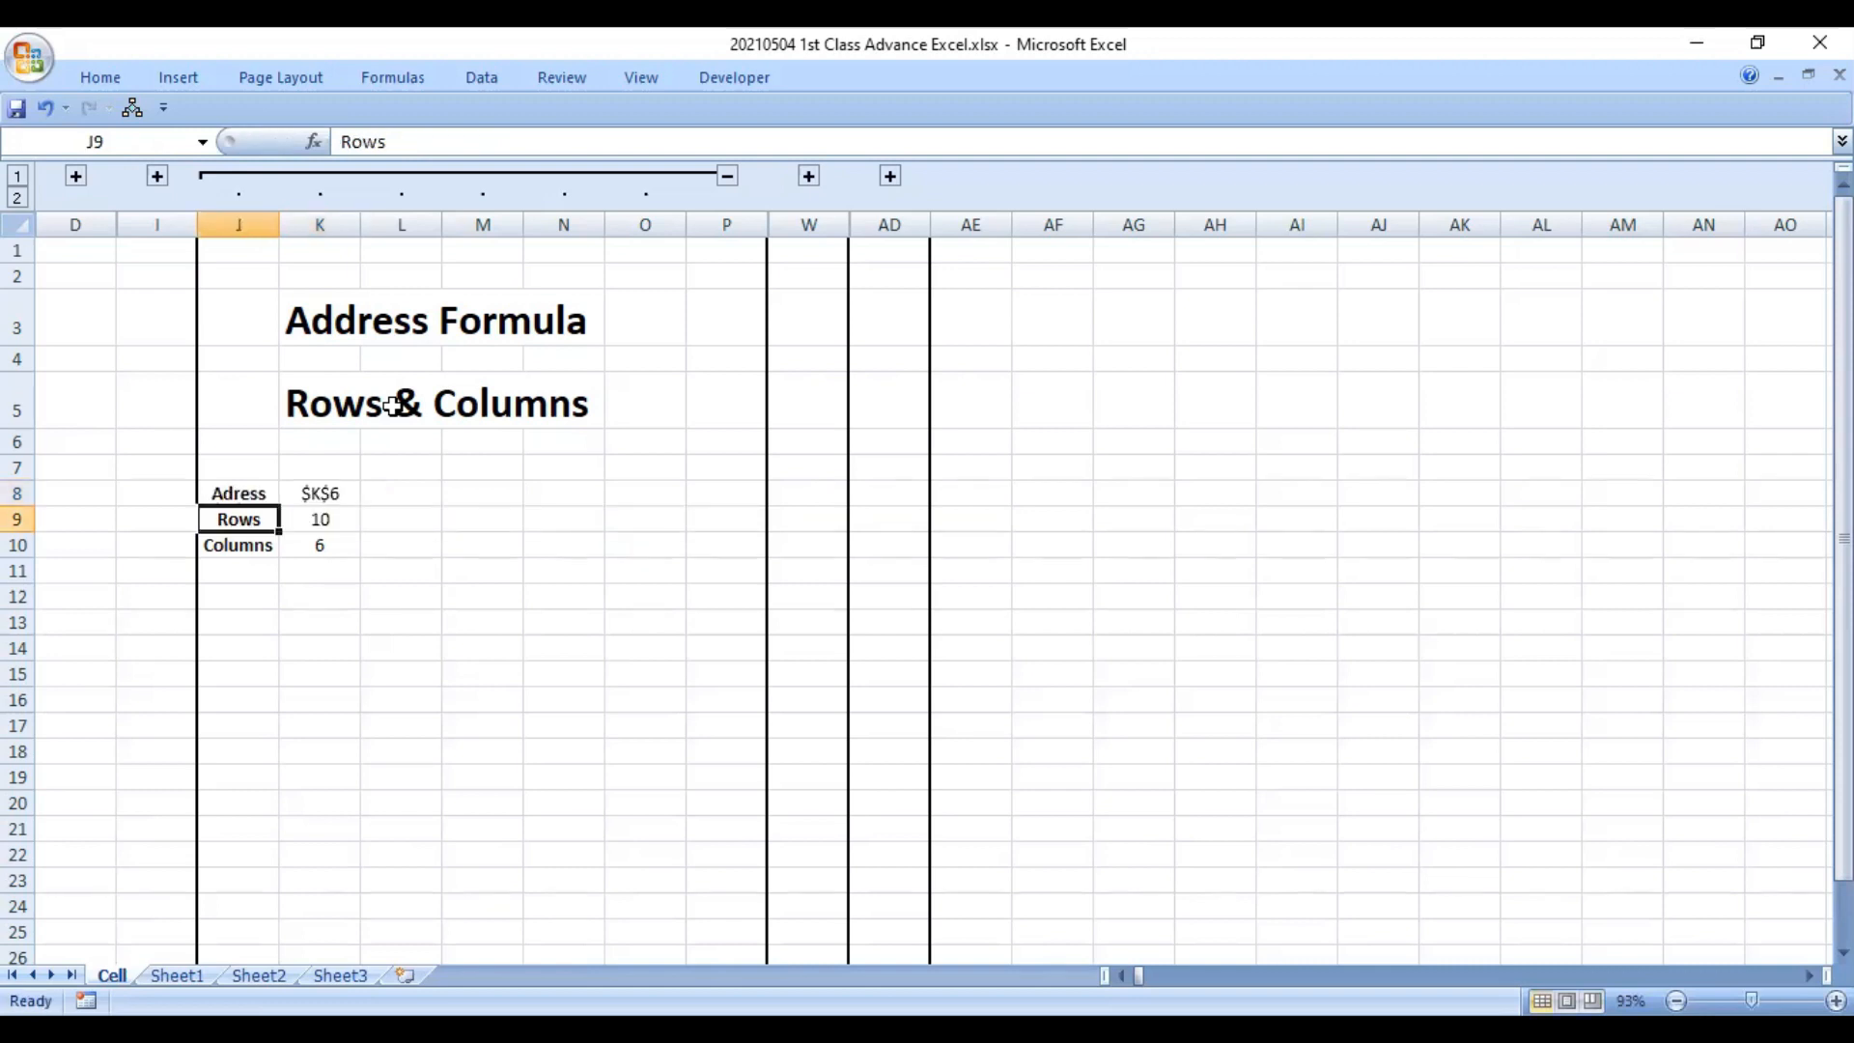
{"action": "key", "text": "Right"}
{"action": "key", "text": "Right"}
{"action": "key", "text": "Right"}
{"action": "key", "text": "Left"}
{"action": "key", "text": "Up"}
{"action": "key", "text": "Left"}
{"action": "key", "text": "Right"}
{"action": "key", "text": "Right"}
{"action": "key", "text": "Left"}
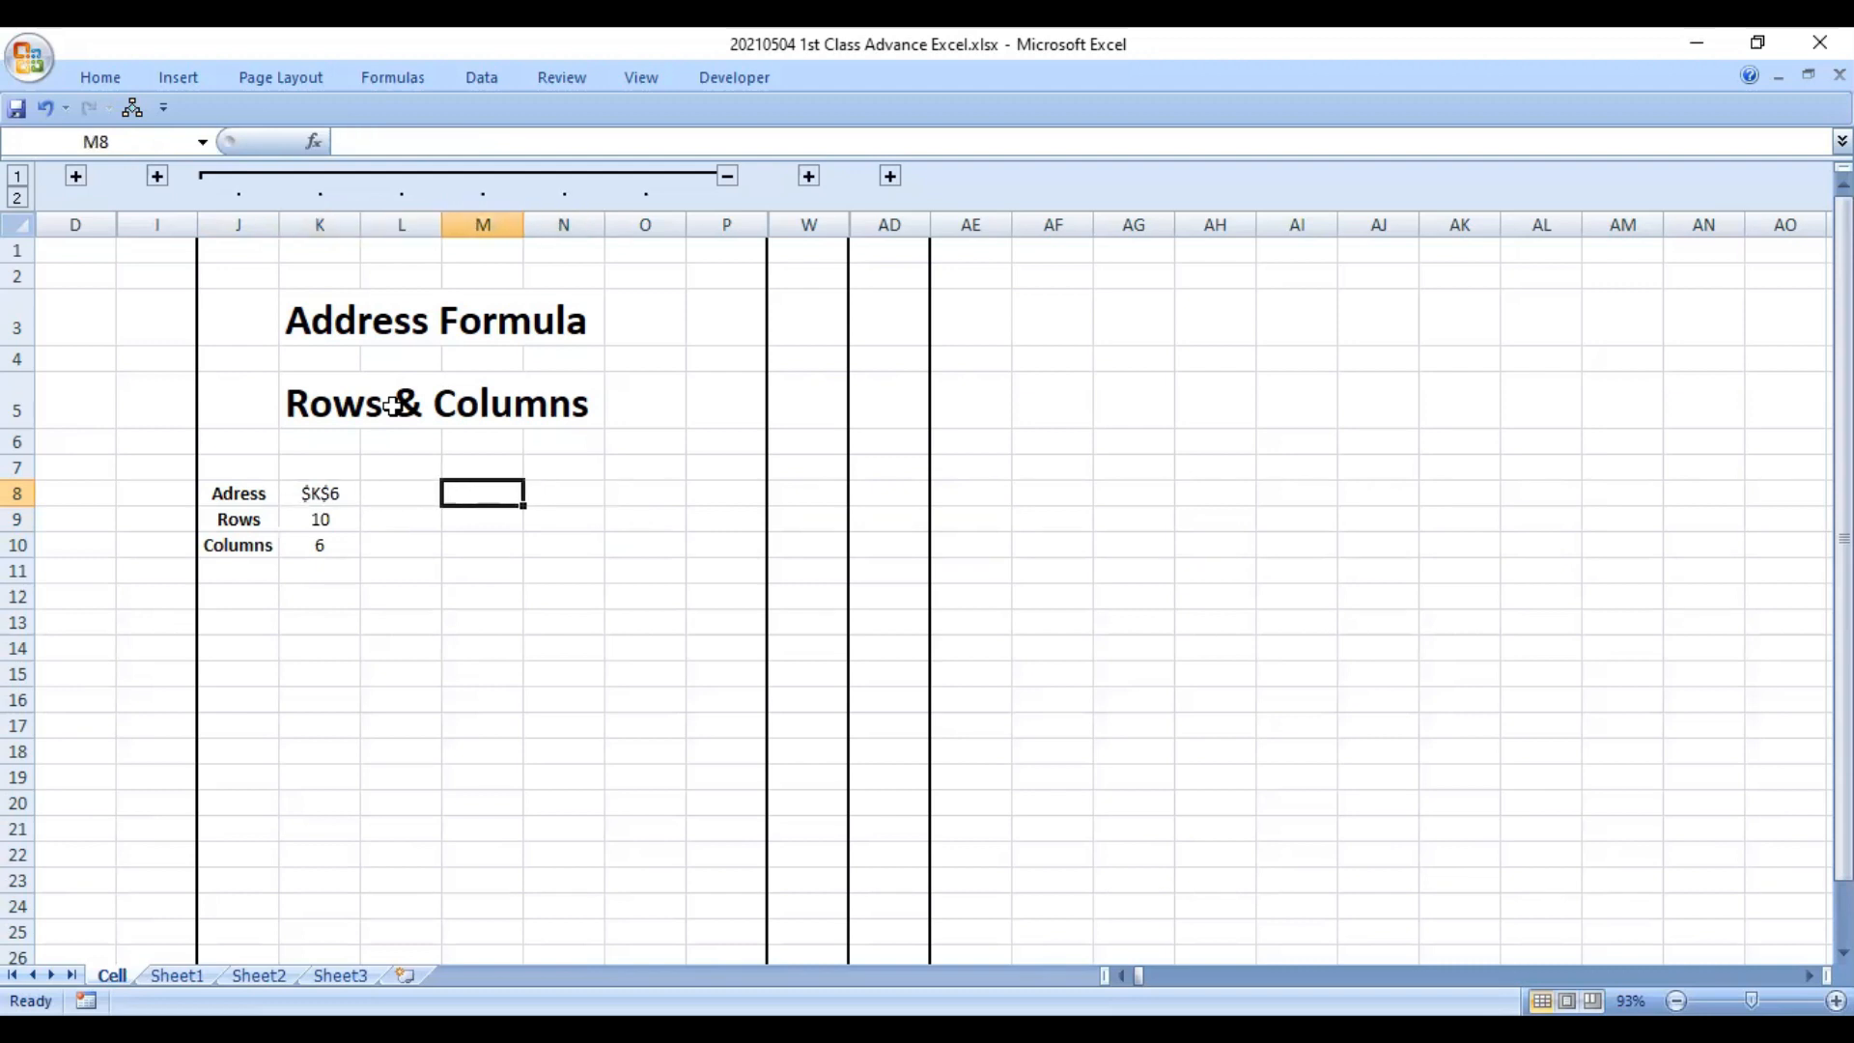
{"action": "key", "text": "Left"}
{"action": "key", "text": "Left"}
{"action": "key", "text": "Left"}
{"action": "key", "text": "Down"}
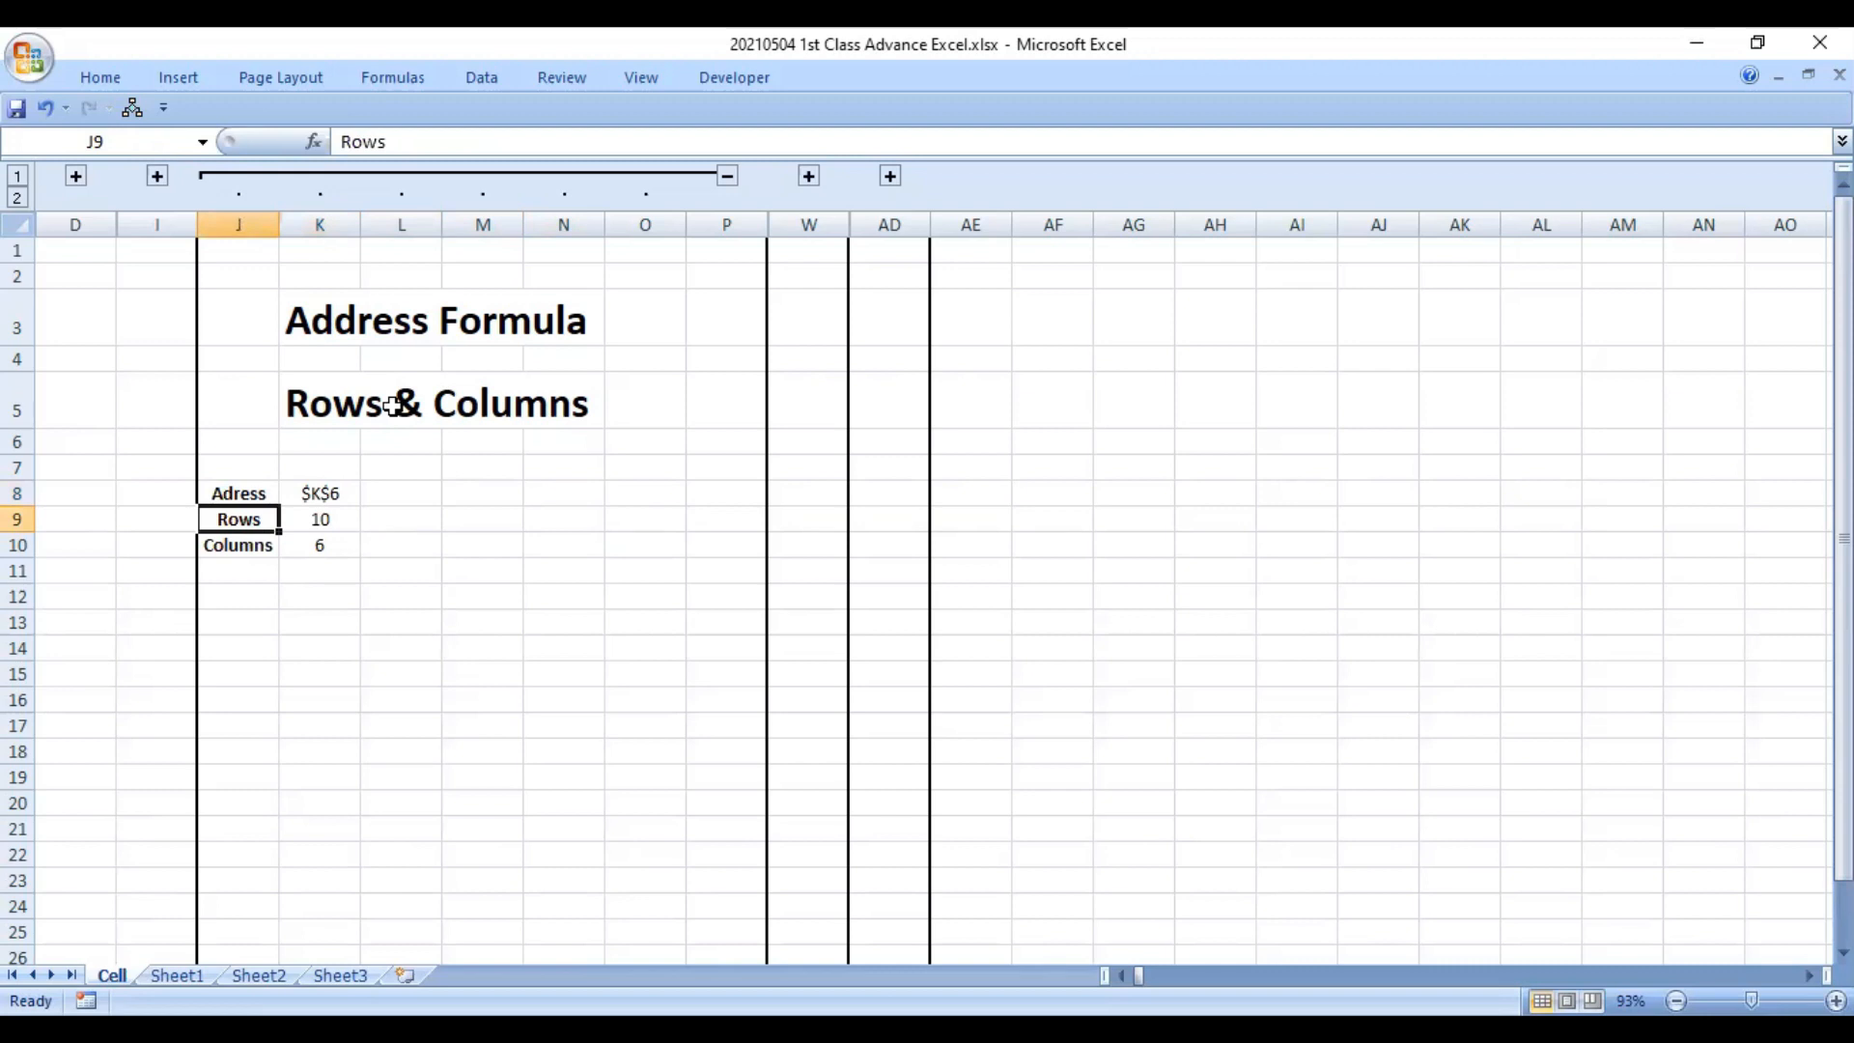
- Expand the collapsed Row & Column section's column group alongside the Address Formula section
{"action": "key", "text": "Right"}
{"action": "key", "text": "Right"}
{"action": "key", "text": "Right"}
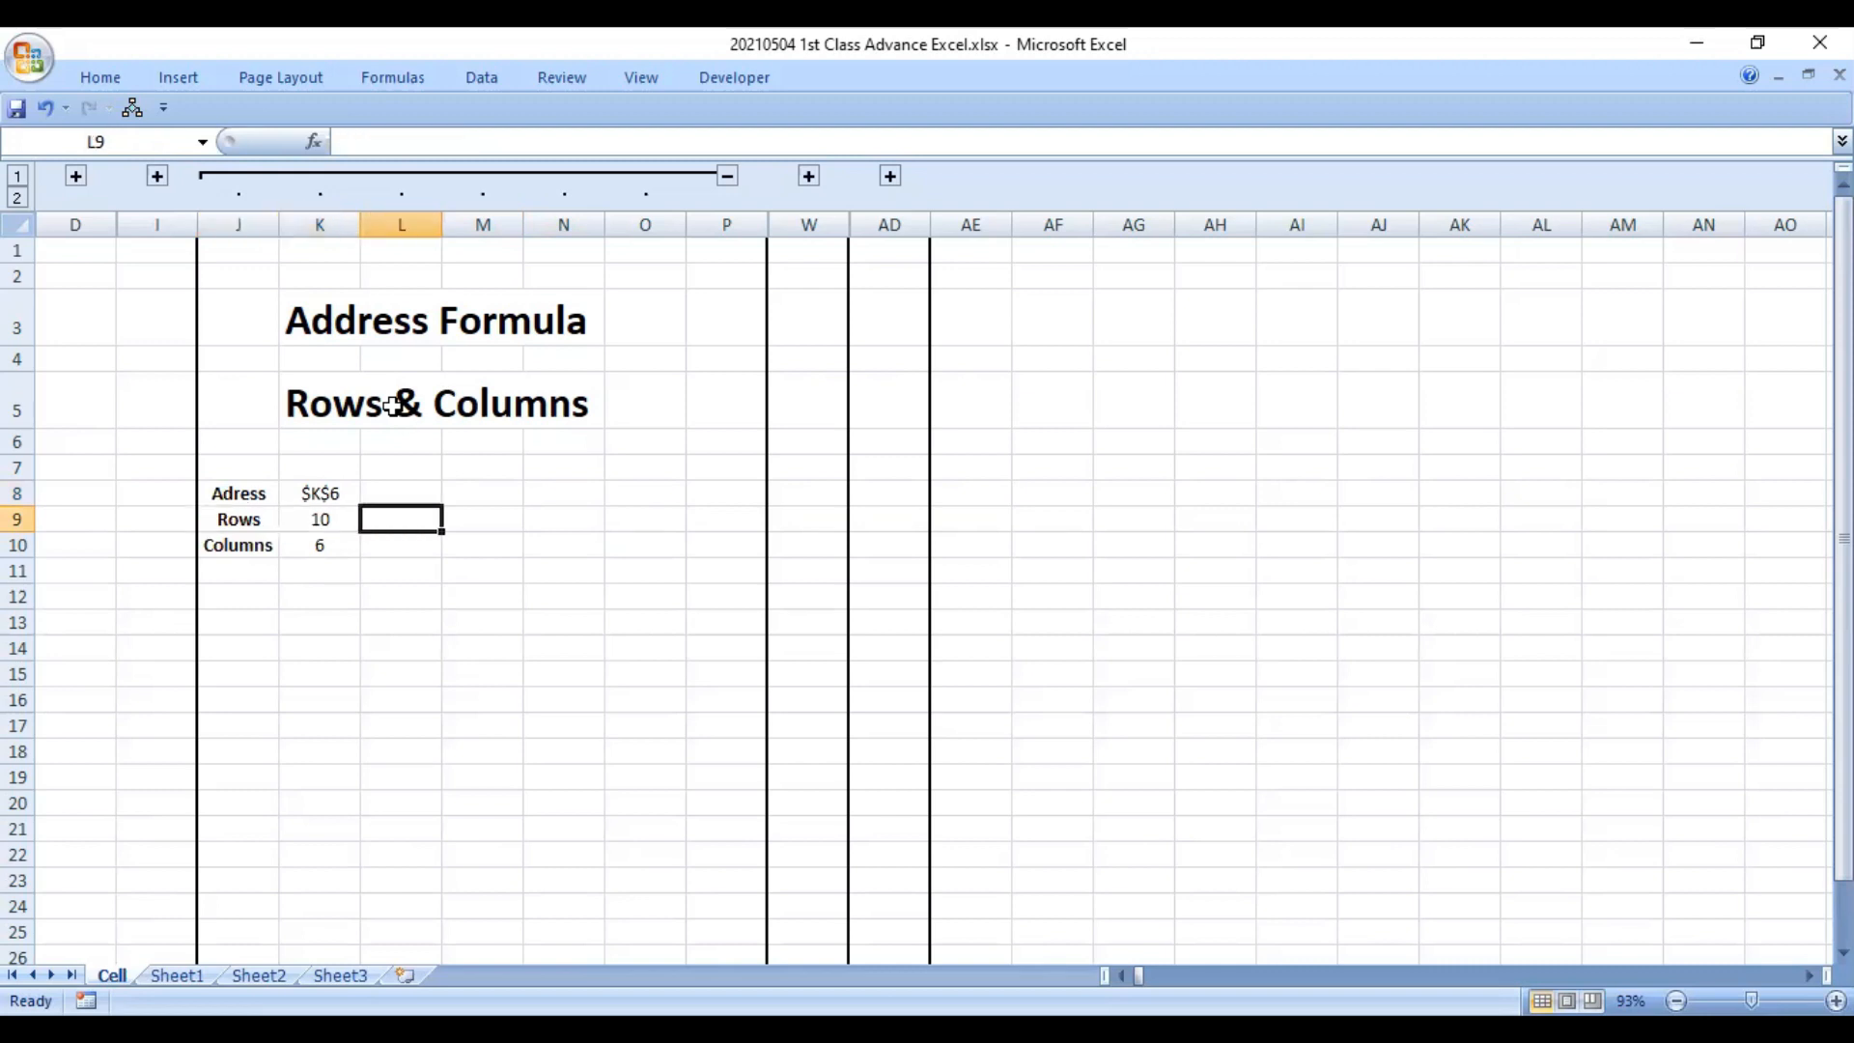
{"action": "key", "text": "Up"}
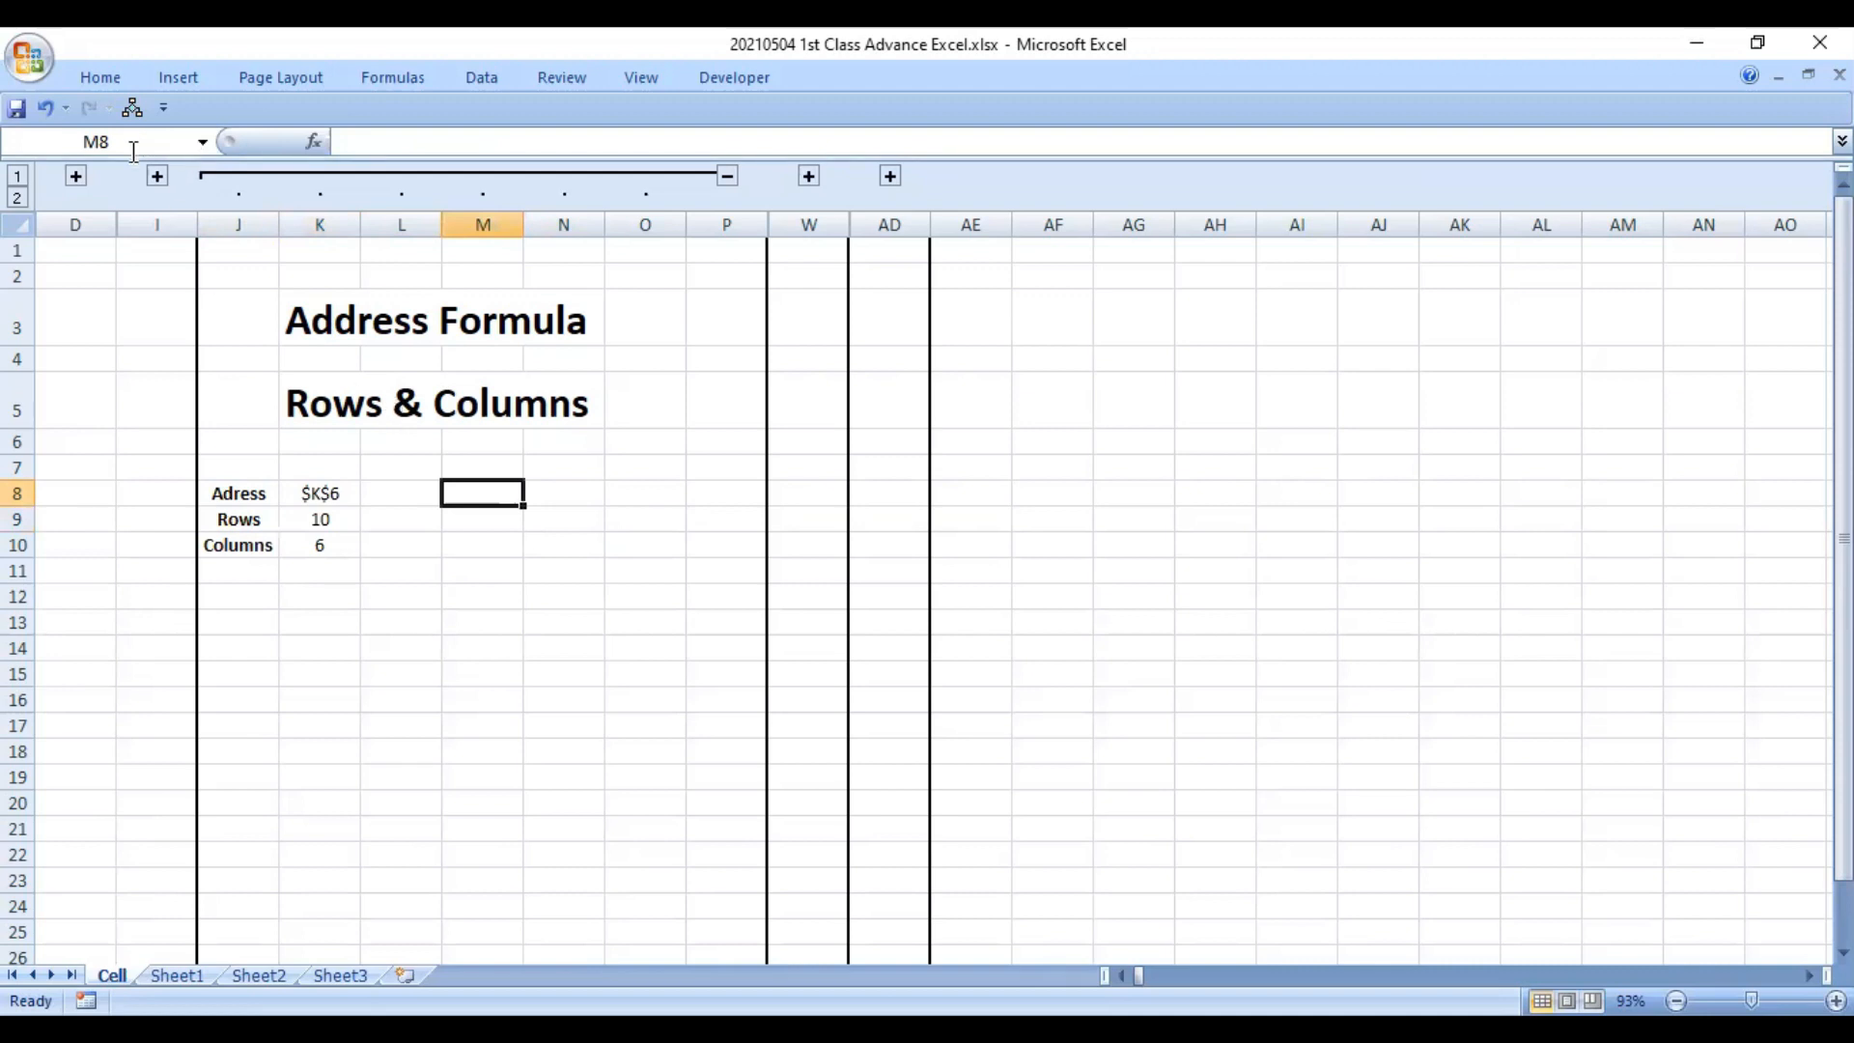
{"action": "left_click", "coordinate": [76, 176]}
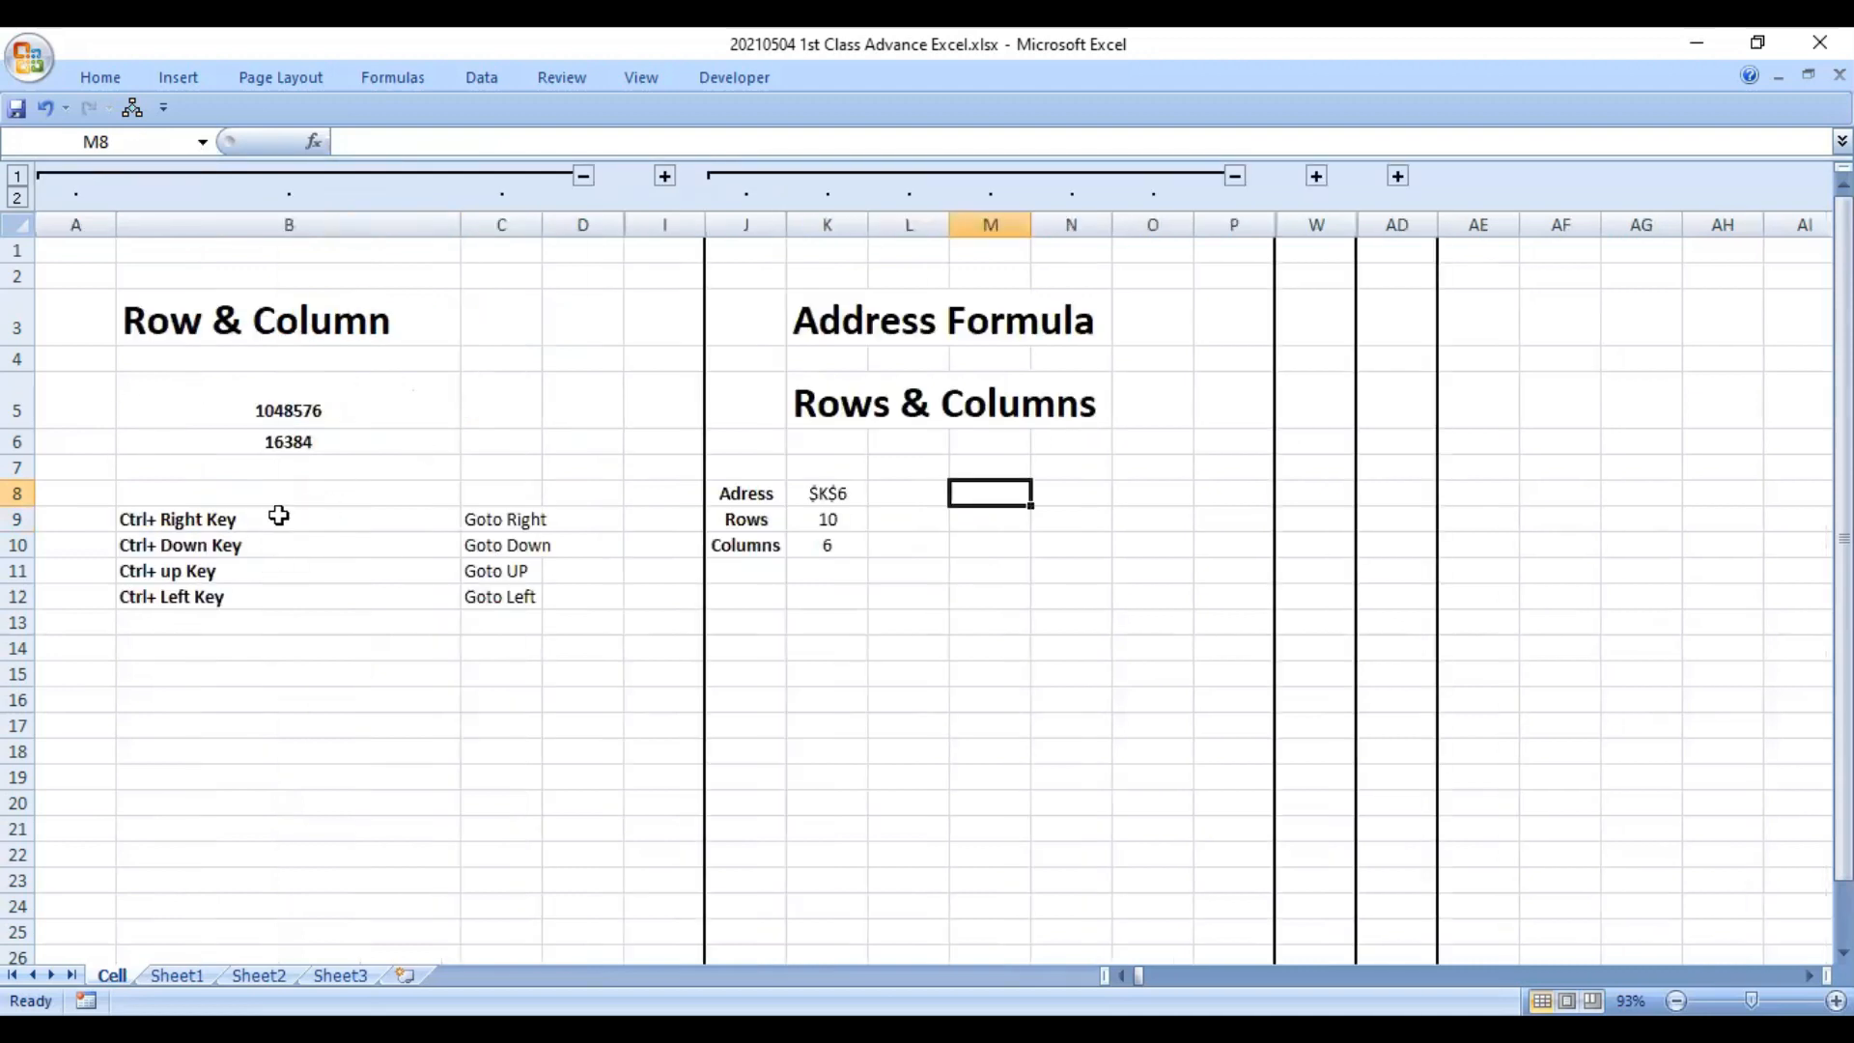
- Replace the contents of B5 with the formula =ROW(A1) and reselect that cell
{"action": "left_click", "coordinate": [333, 413]}
{"action": "key", "text": "Delete"}
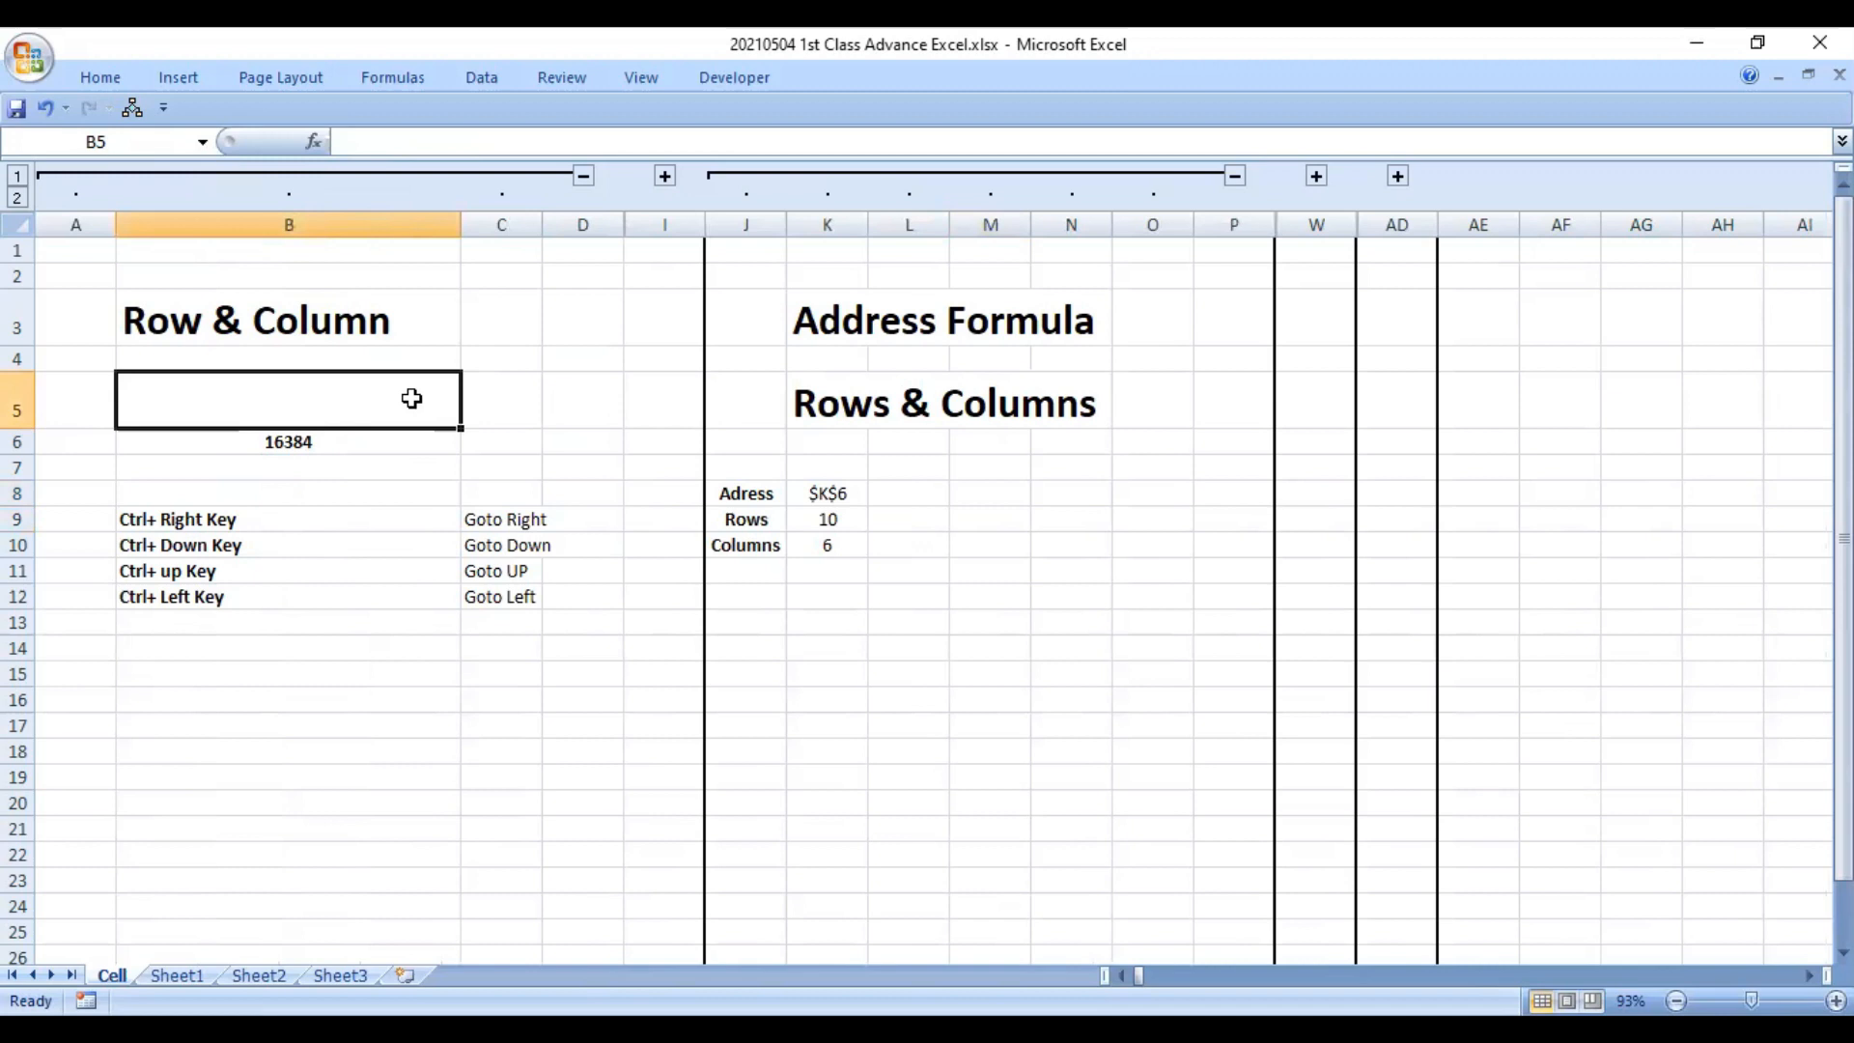
{"action": "type", "text": "="}
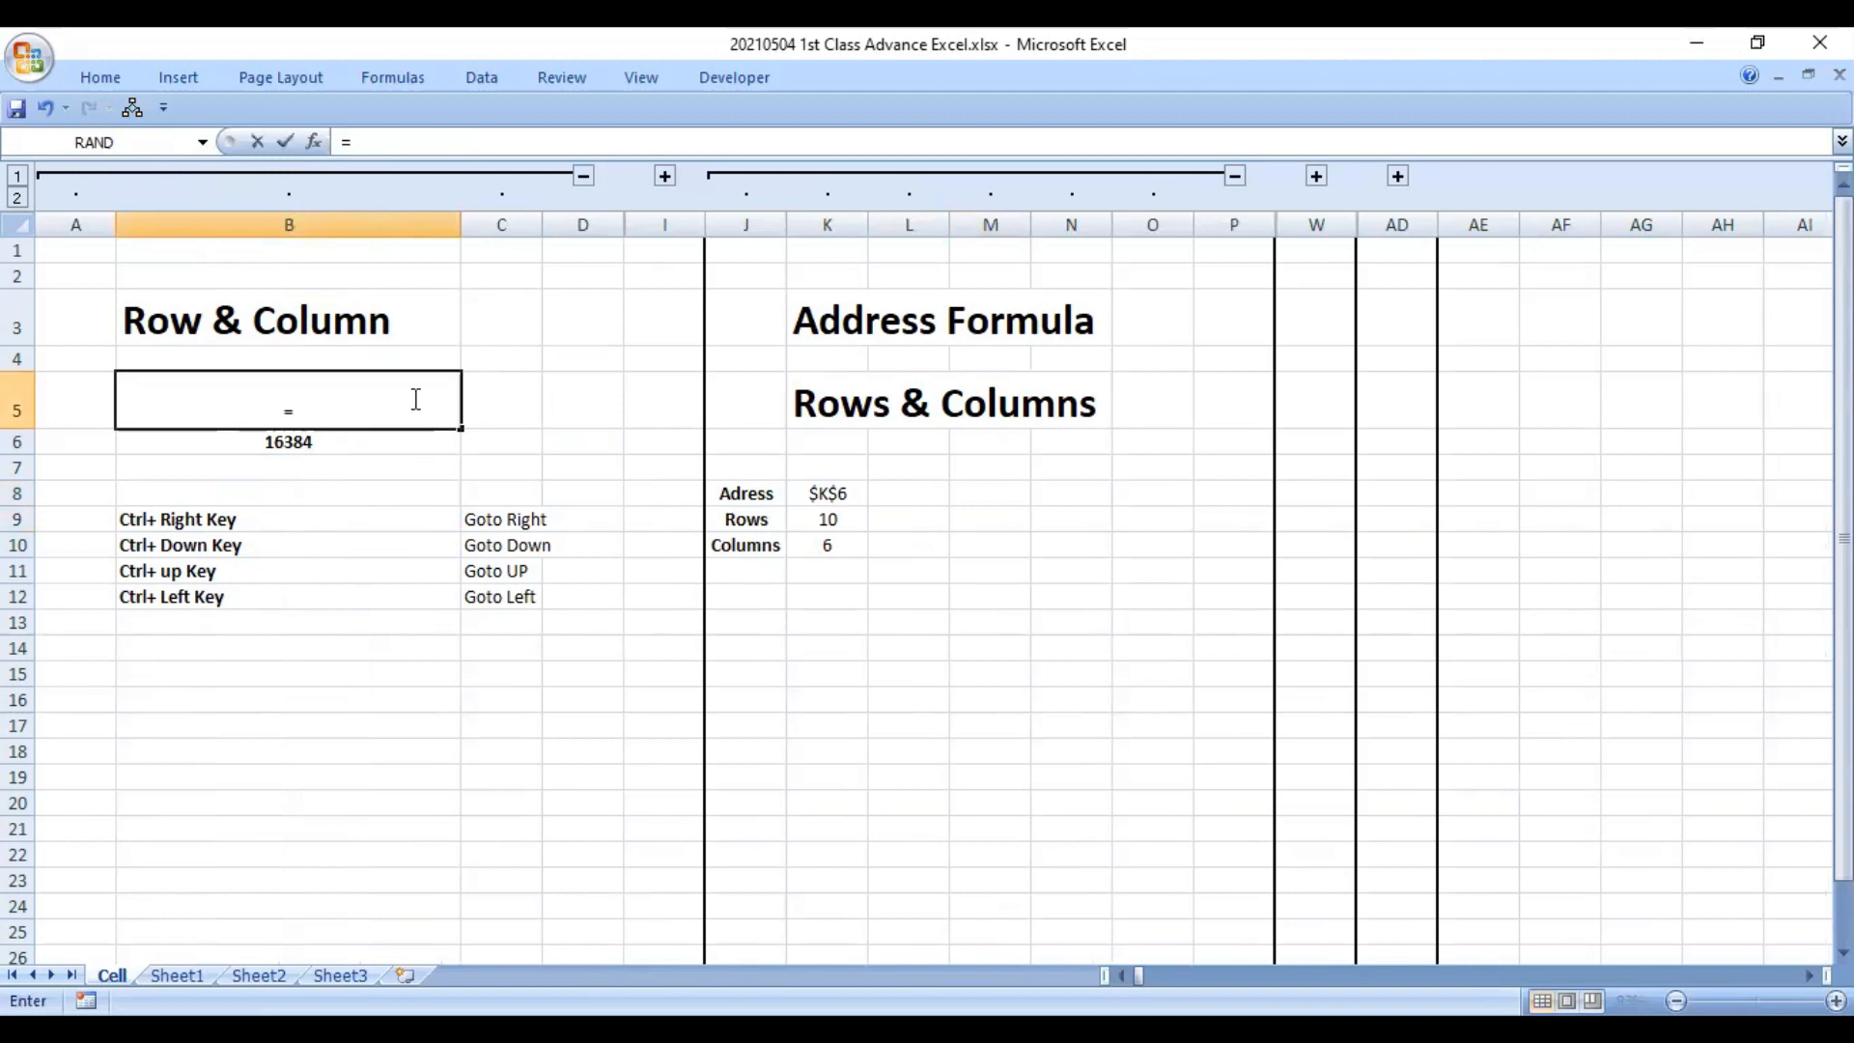
{"action": "type", "text": "ROW("}
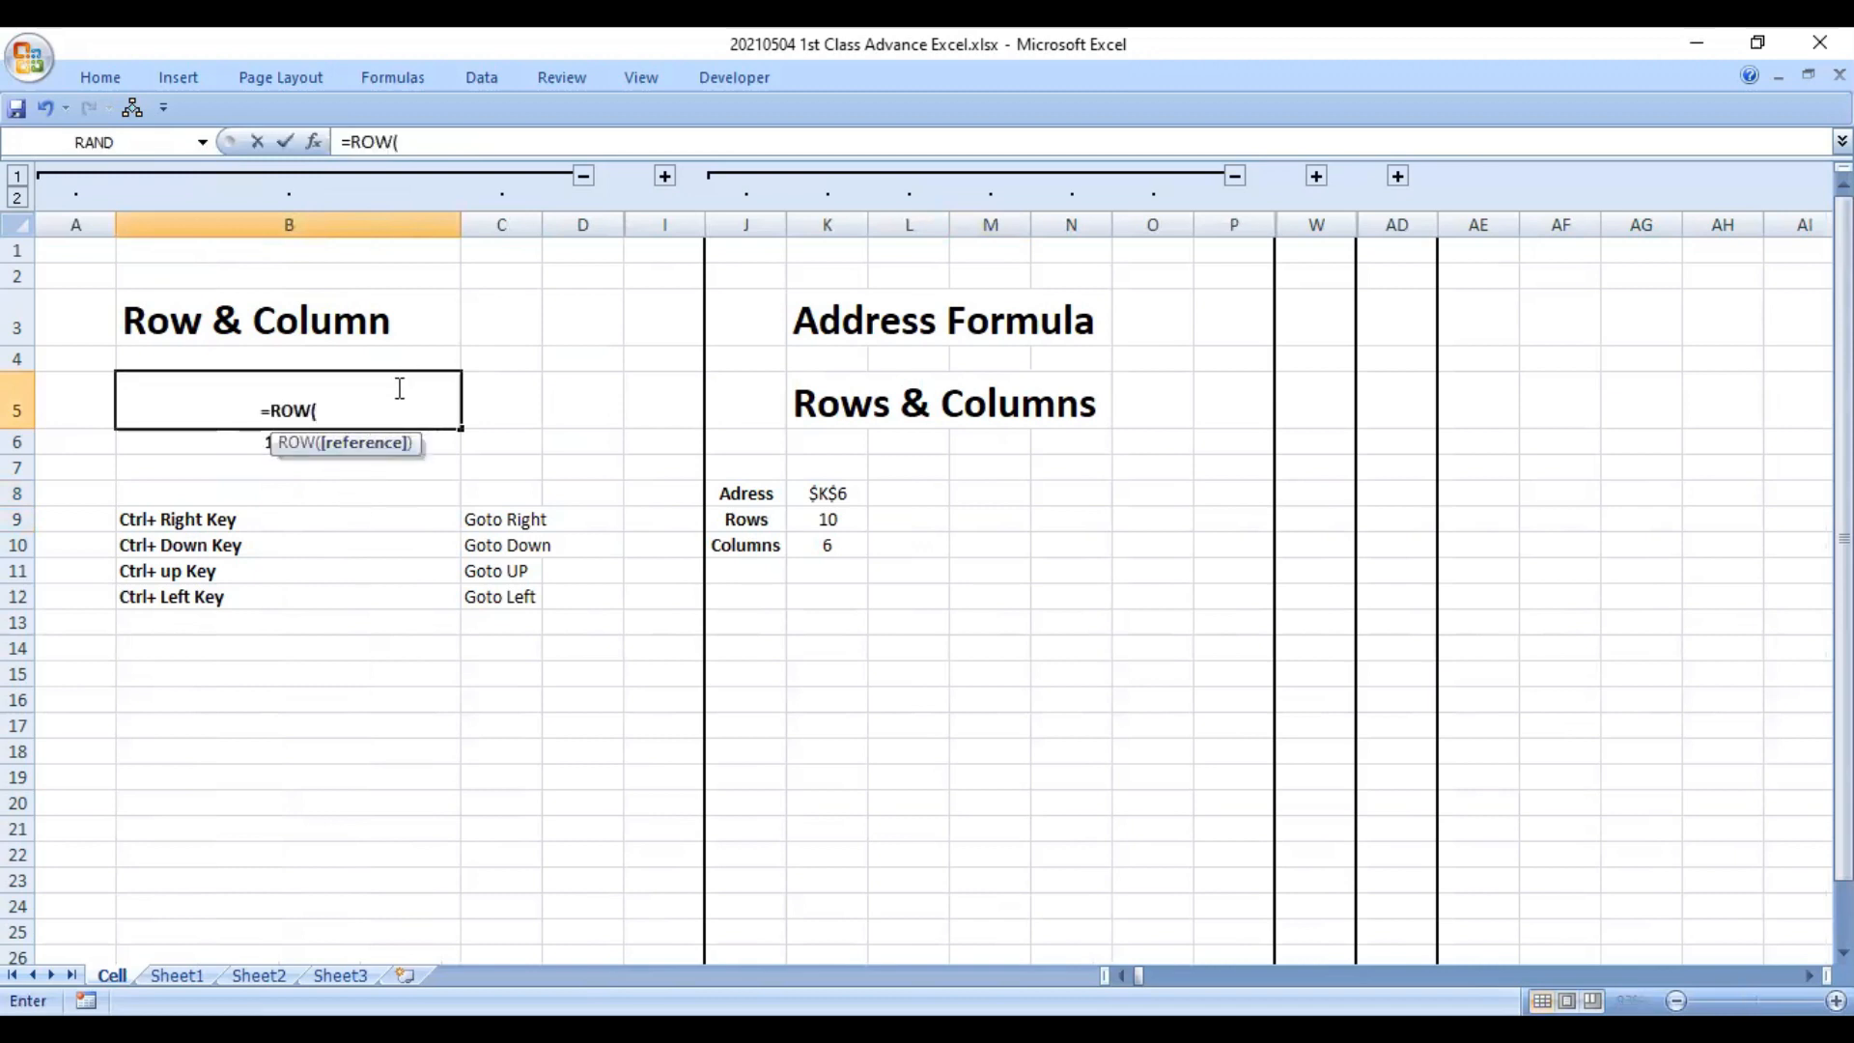
{"action": "left_click", "coordinate": [64, 251]}
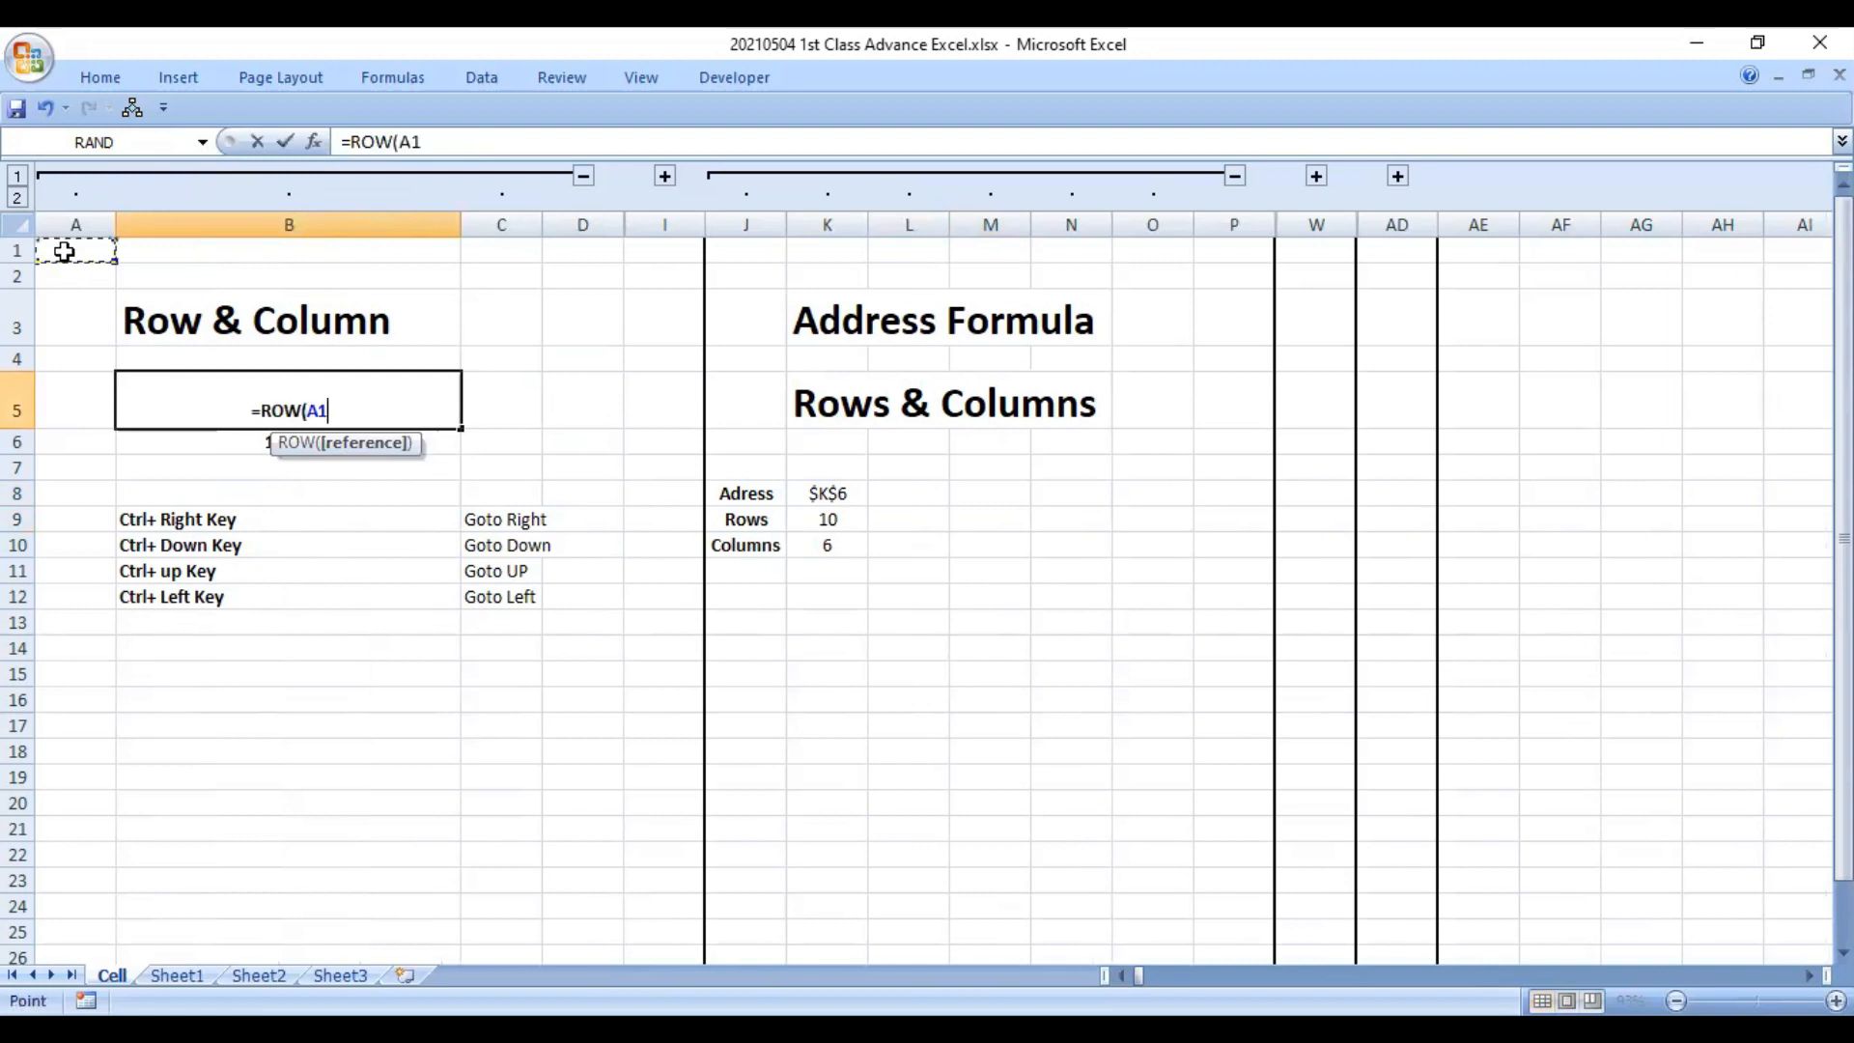
{"action": "type", "text": ")"}
{"action": "key", "text": "Return"}
{"action": "left_click", "coordinate": [150, 387]}
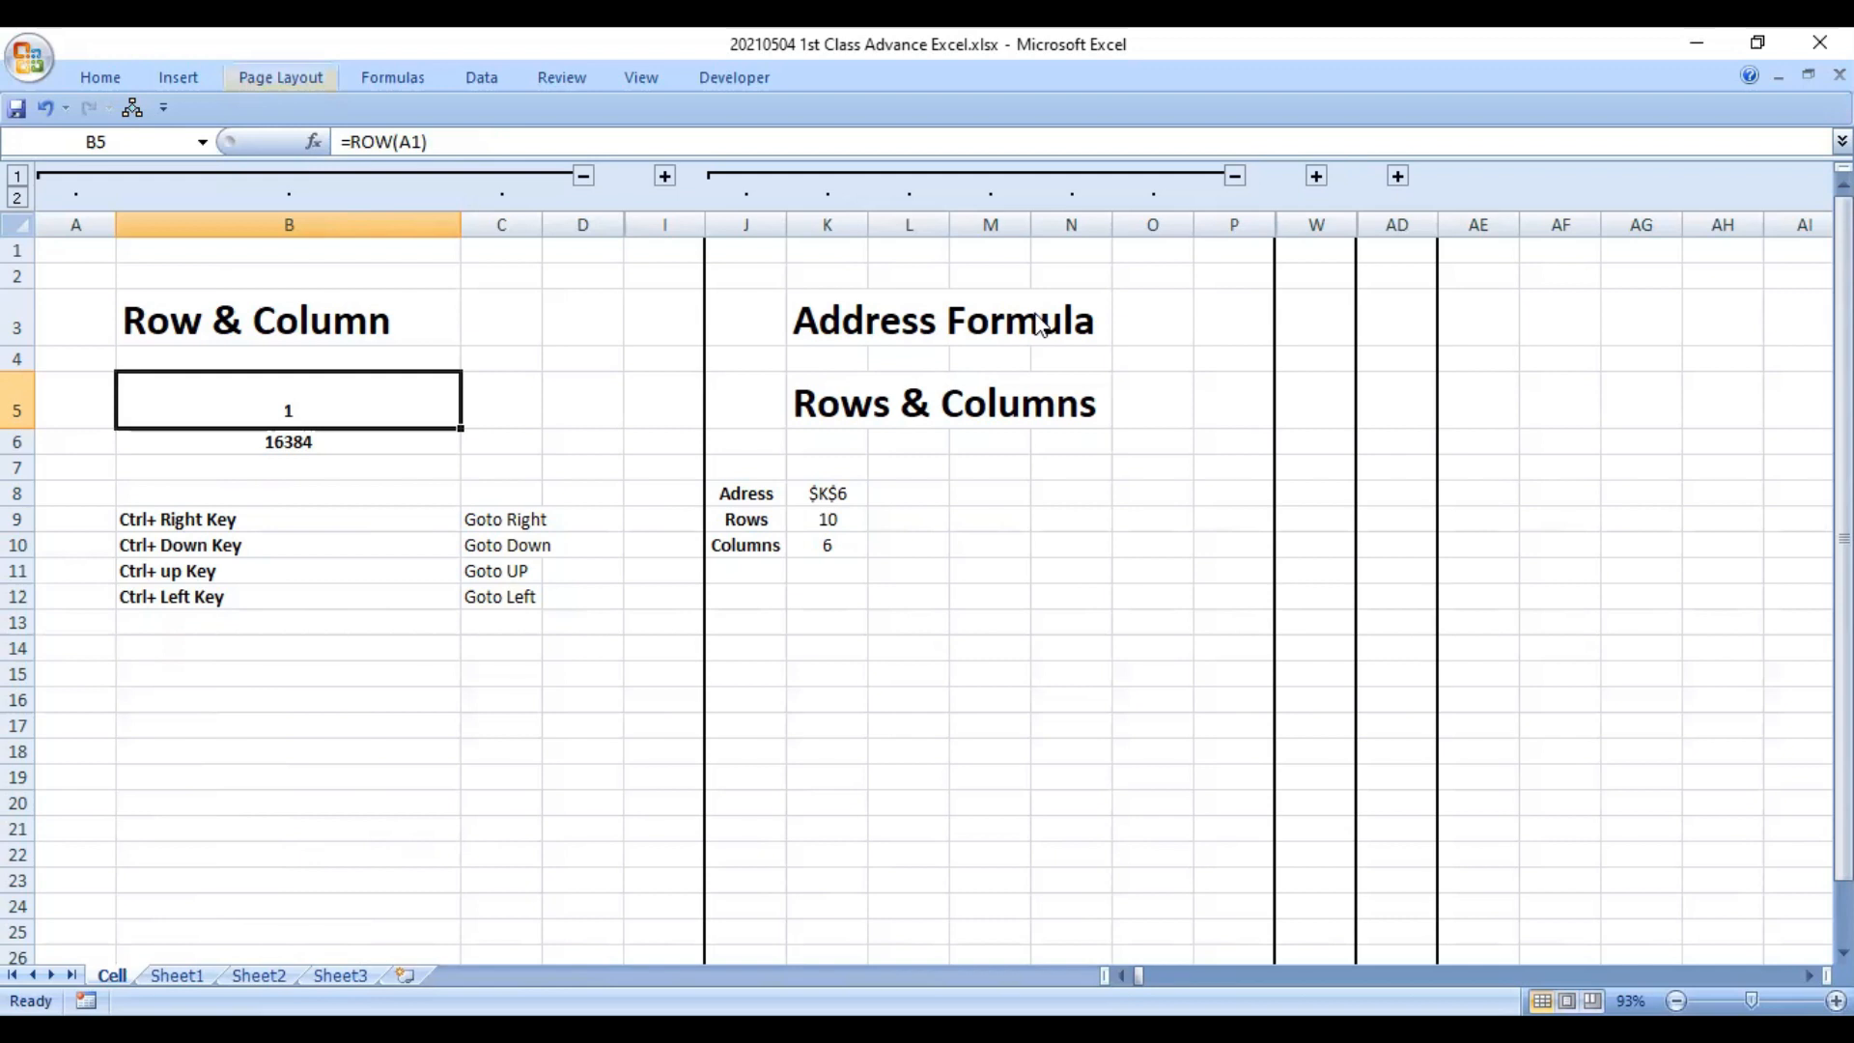
{"action": "key", "text": "alt+Tab"}
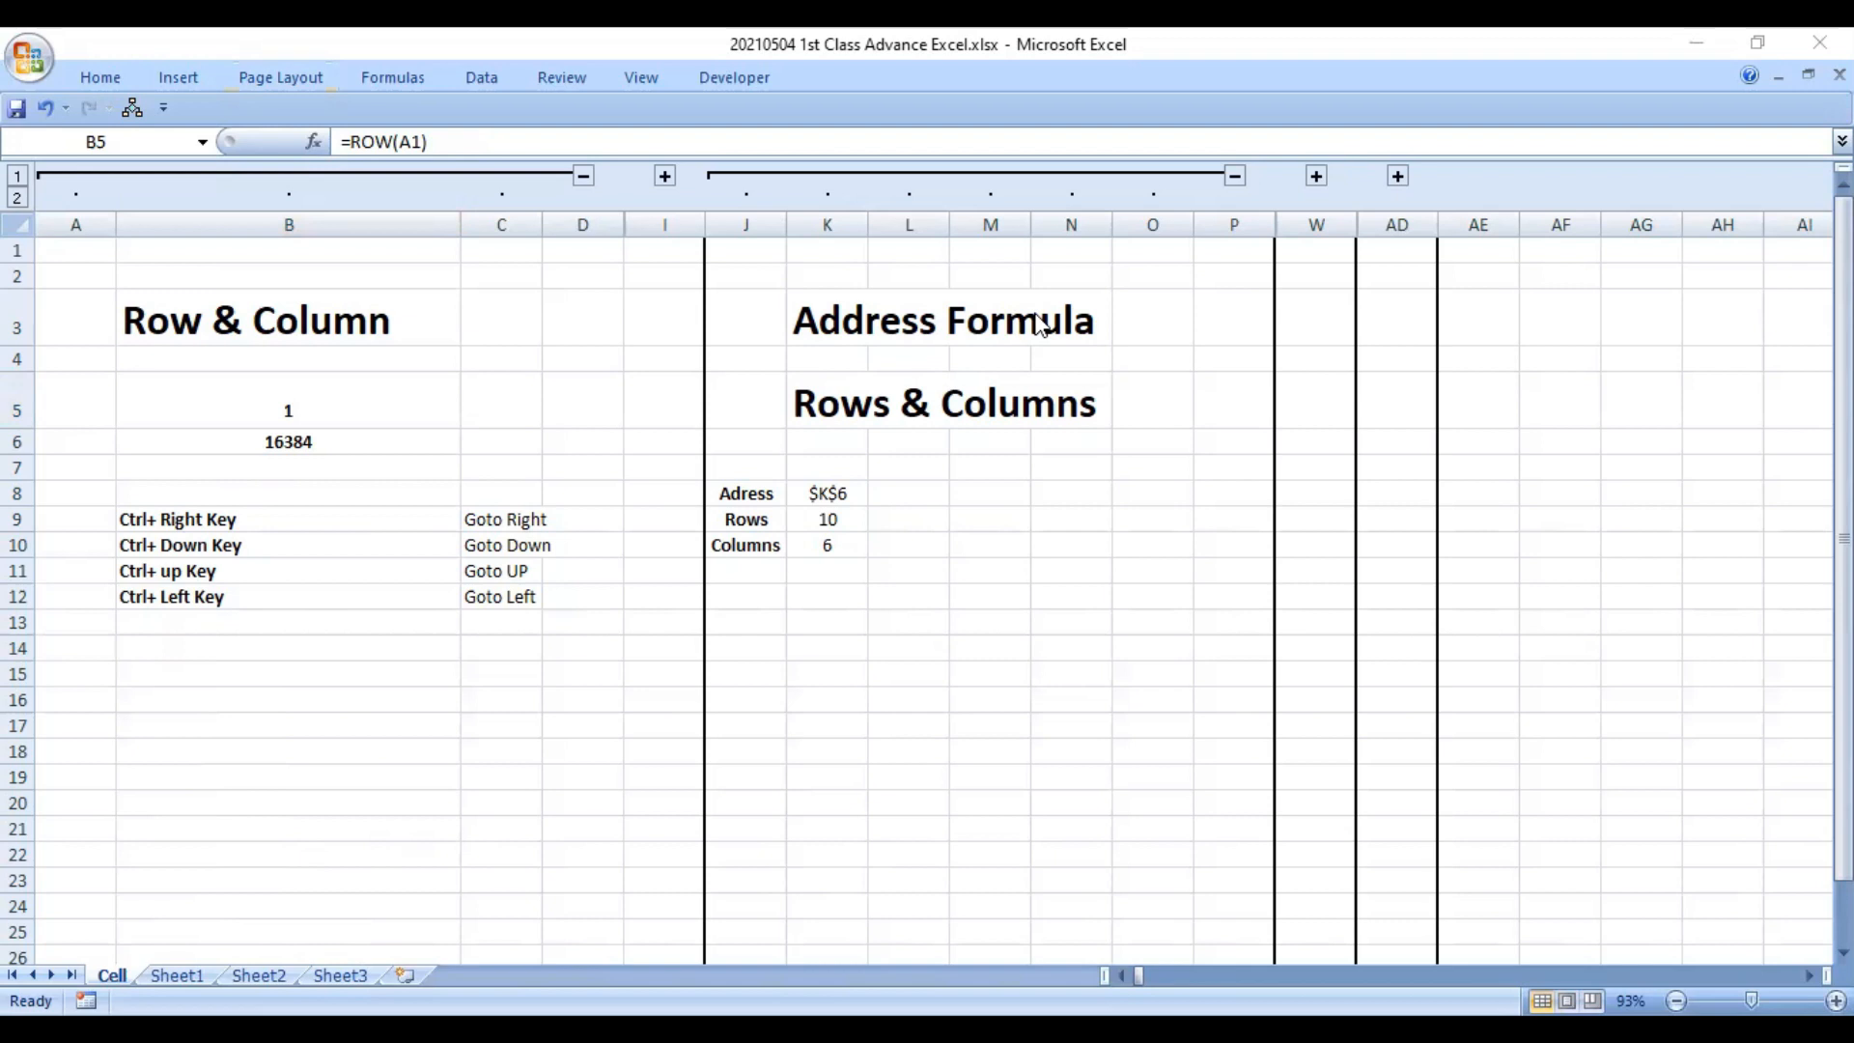
- Replace the formula in B6 with =COLUMN(A1), keeping that cell selected
{"action": "left_click", "coordinate": [228, 443]}
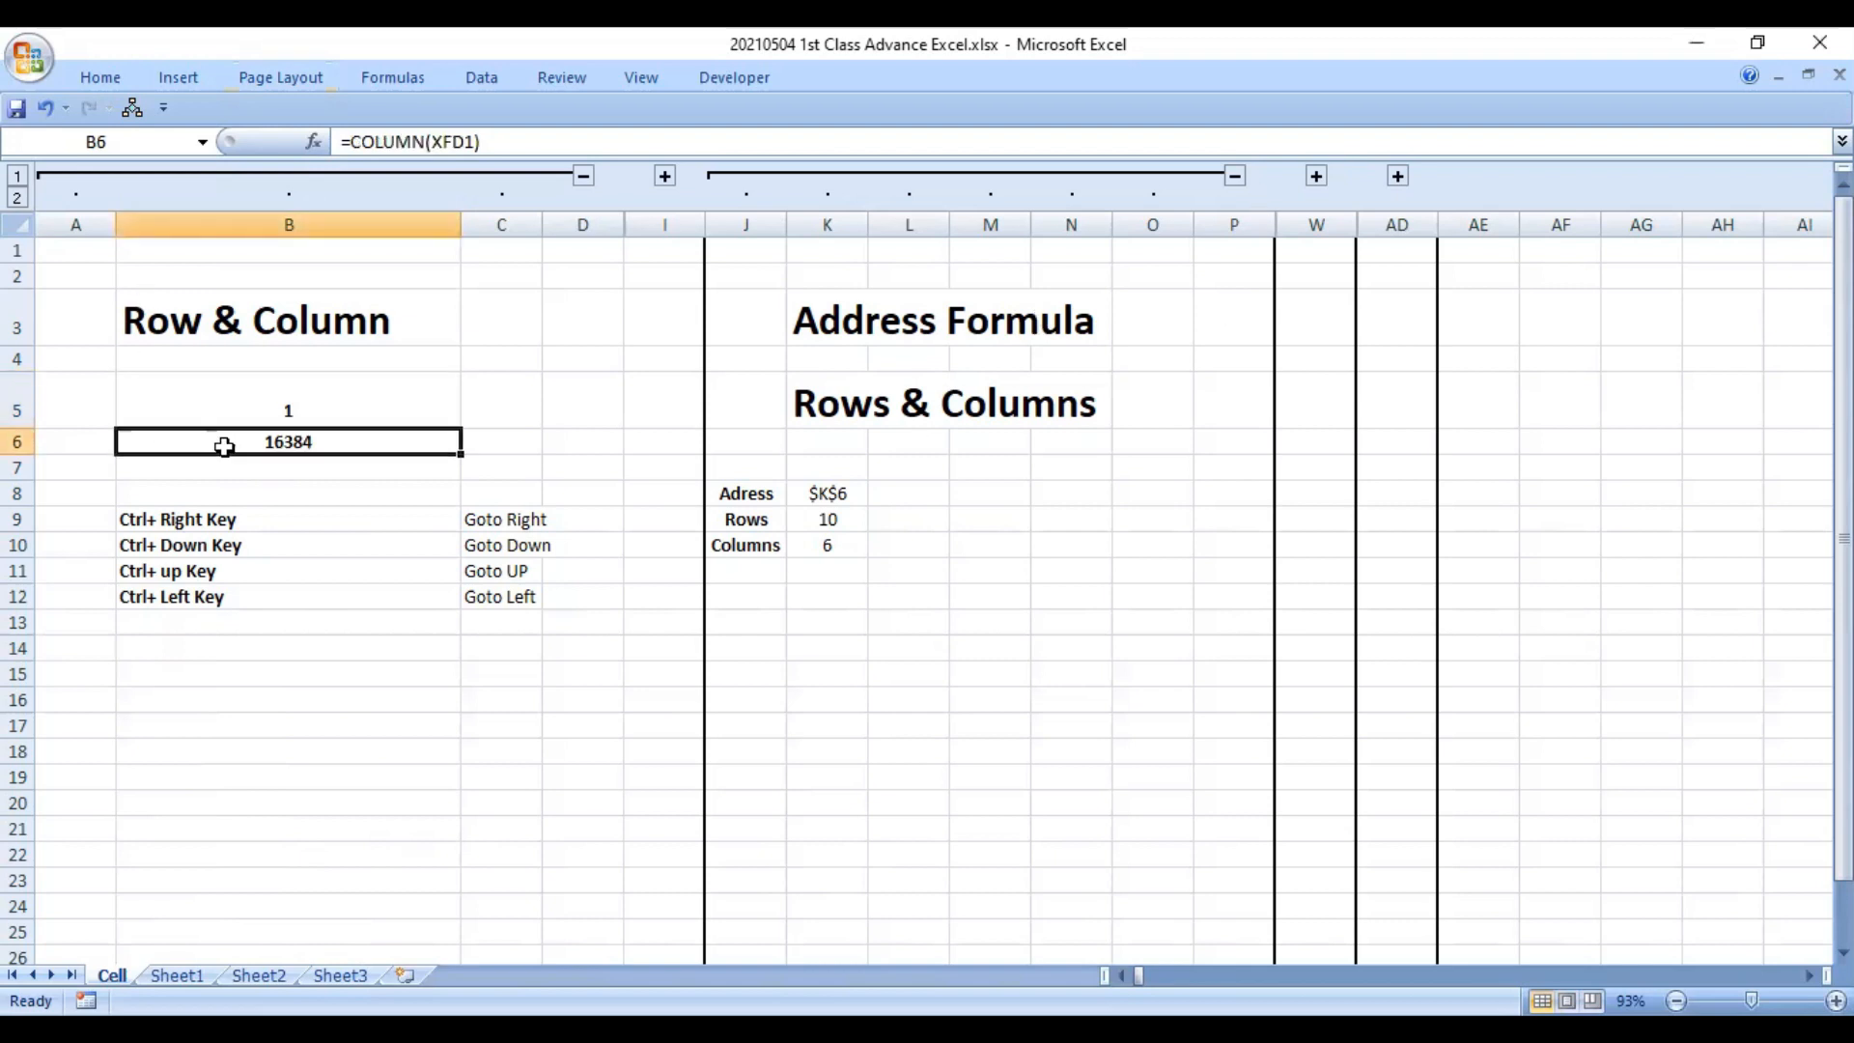
{"action": "type", "text": "="}
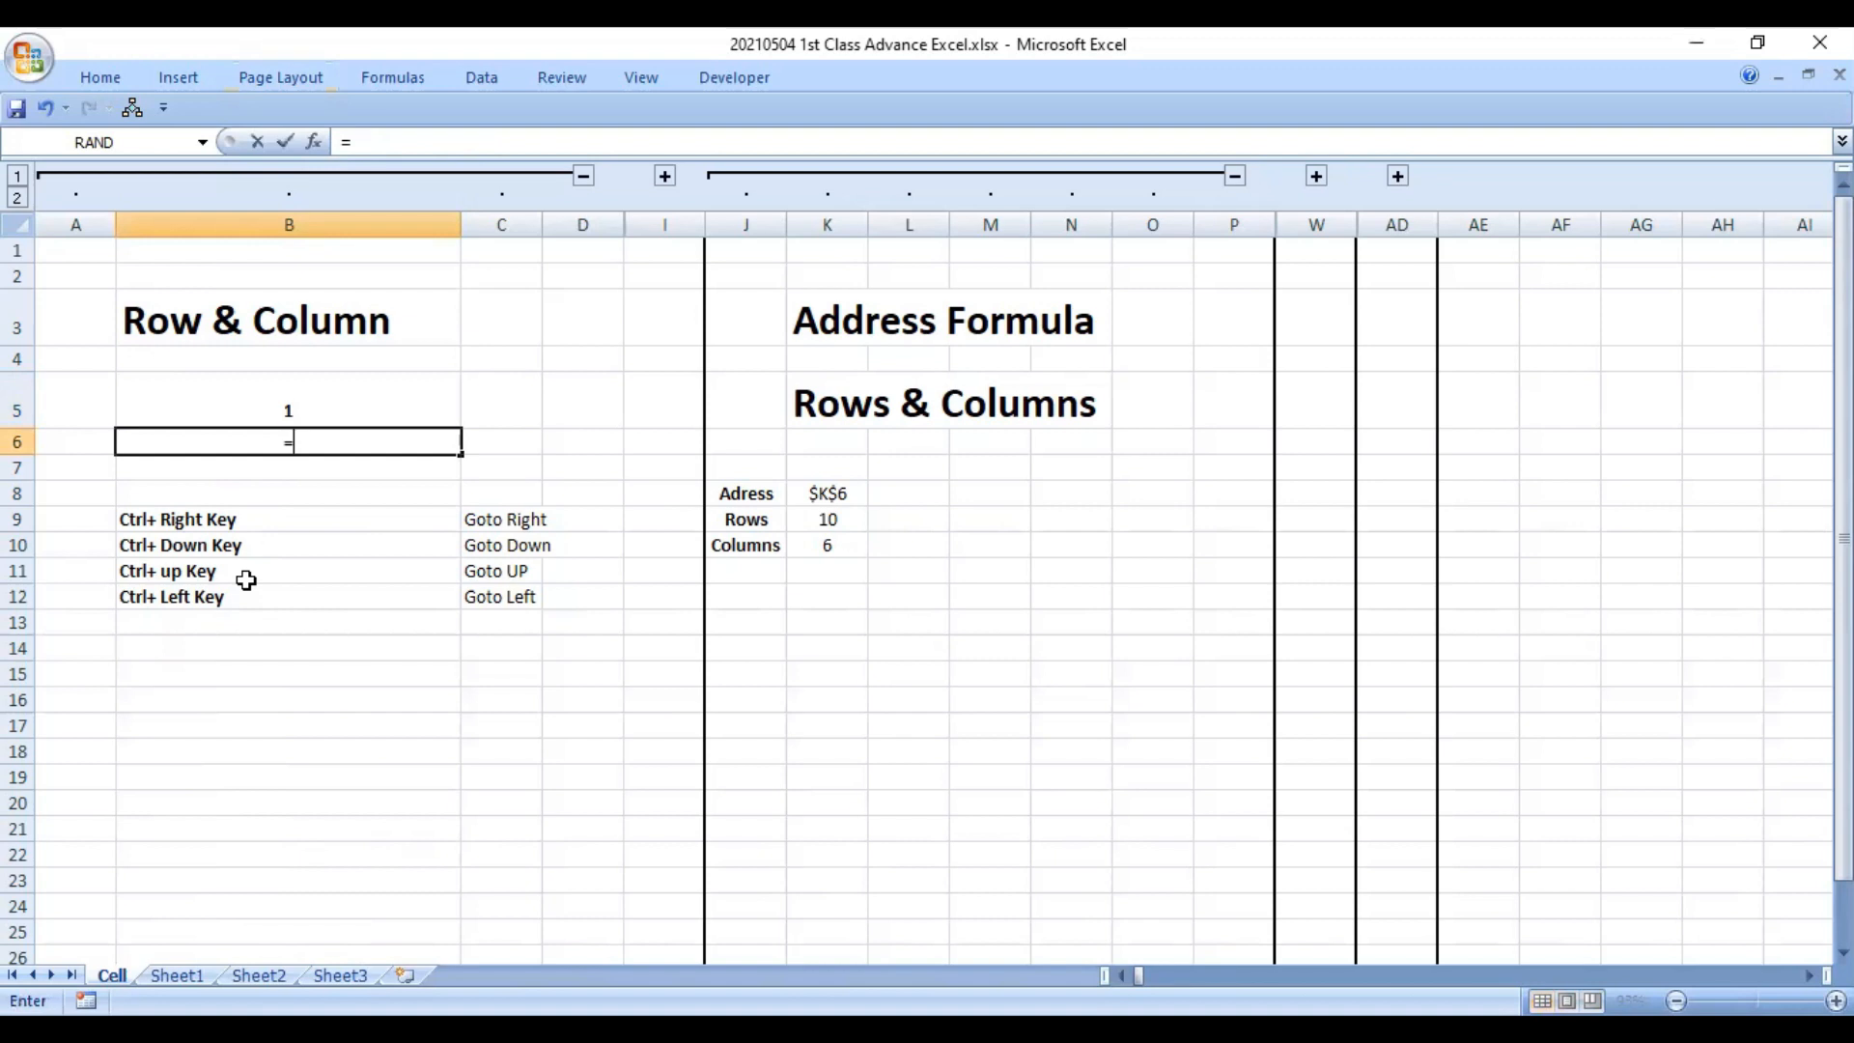
{"action": "type", "text": "COLUMN("}
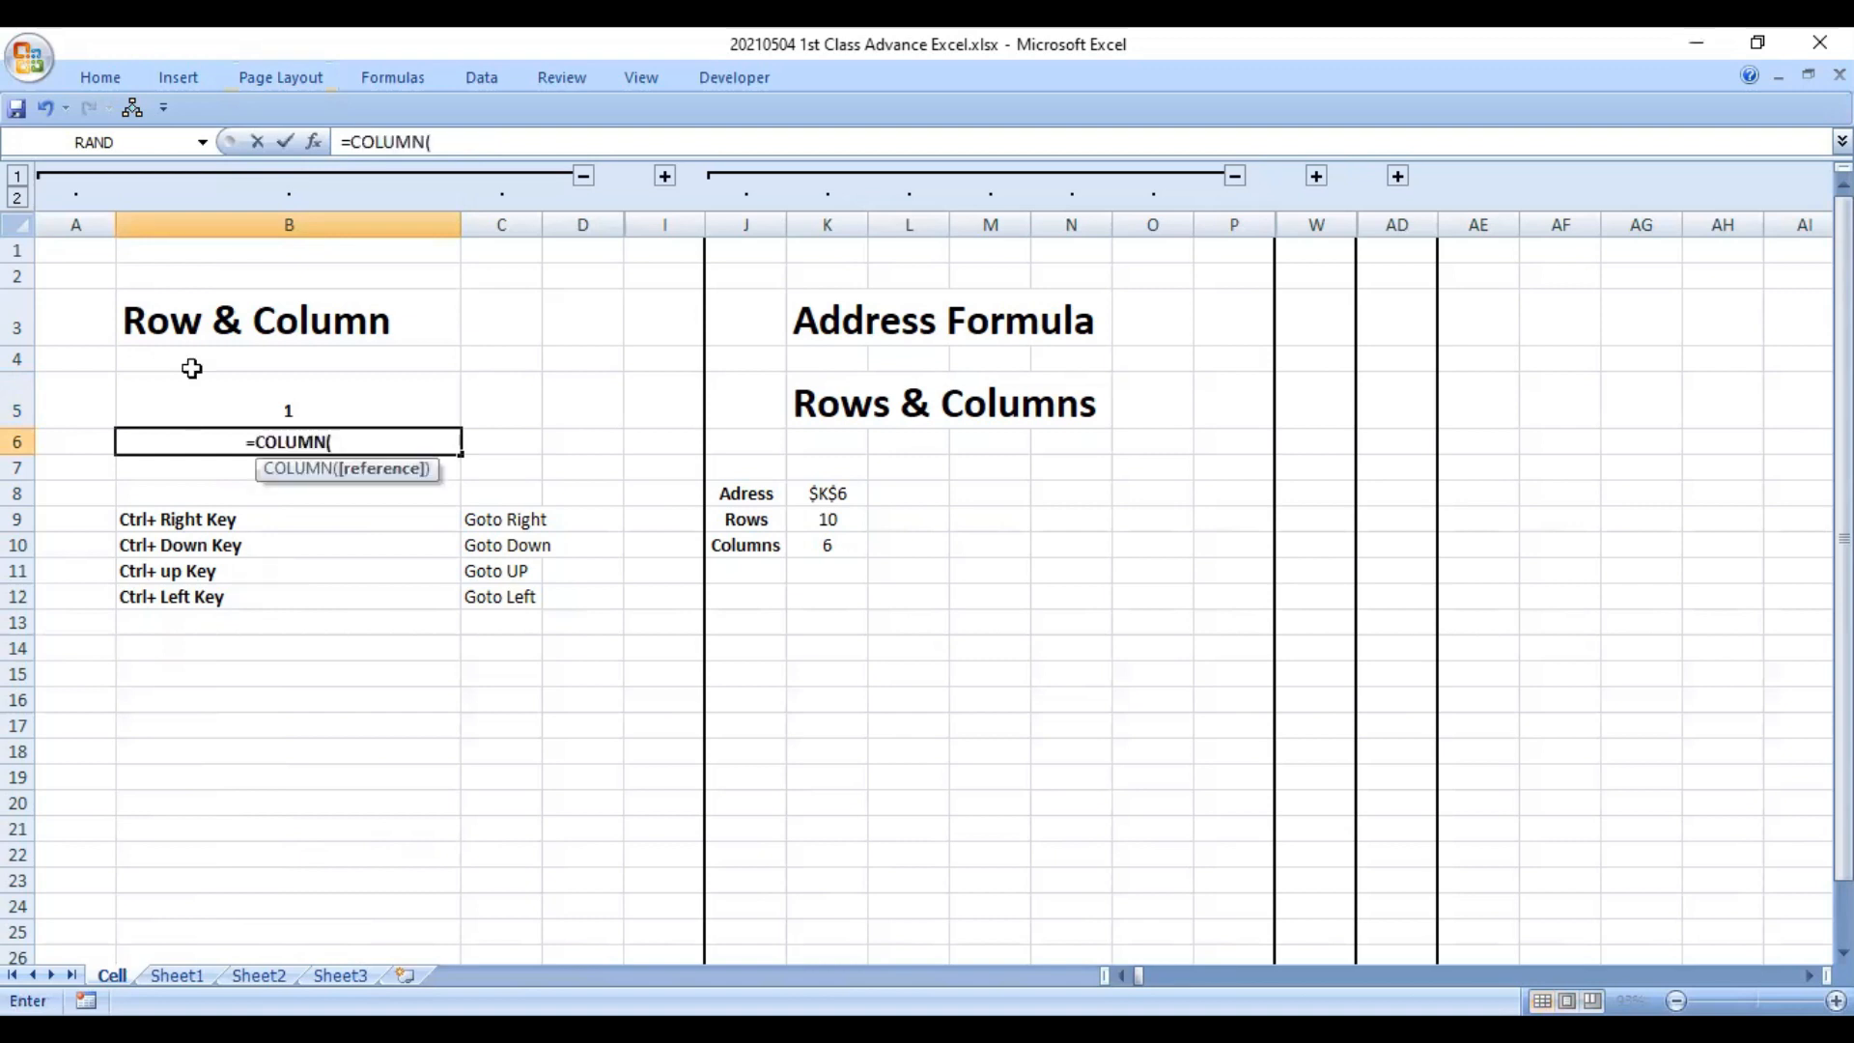
{"action": "left_click", "coordinate": [87, 250]}
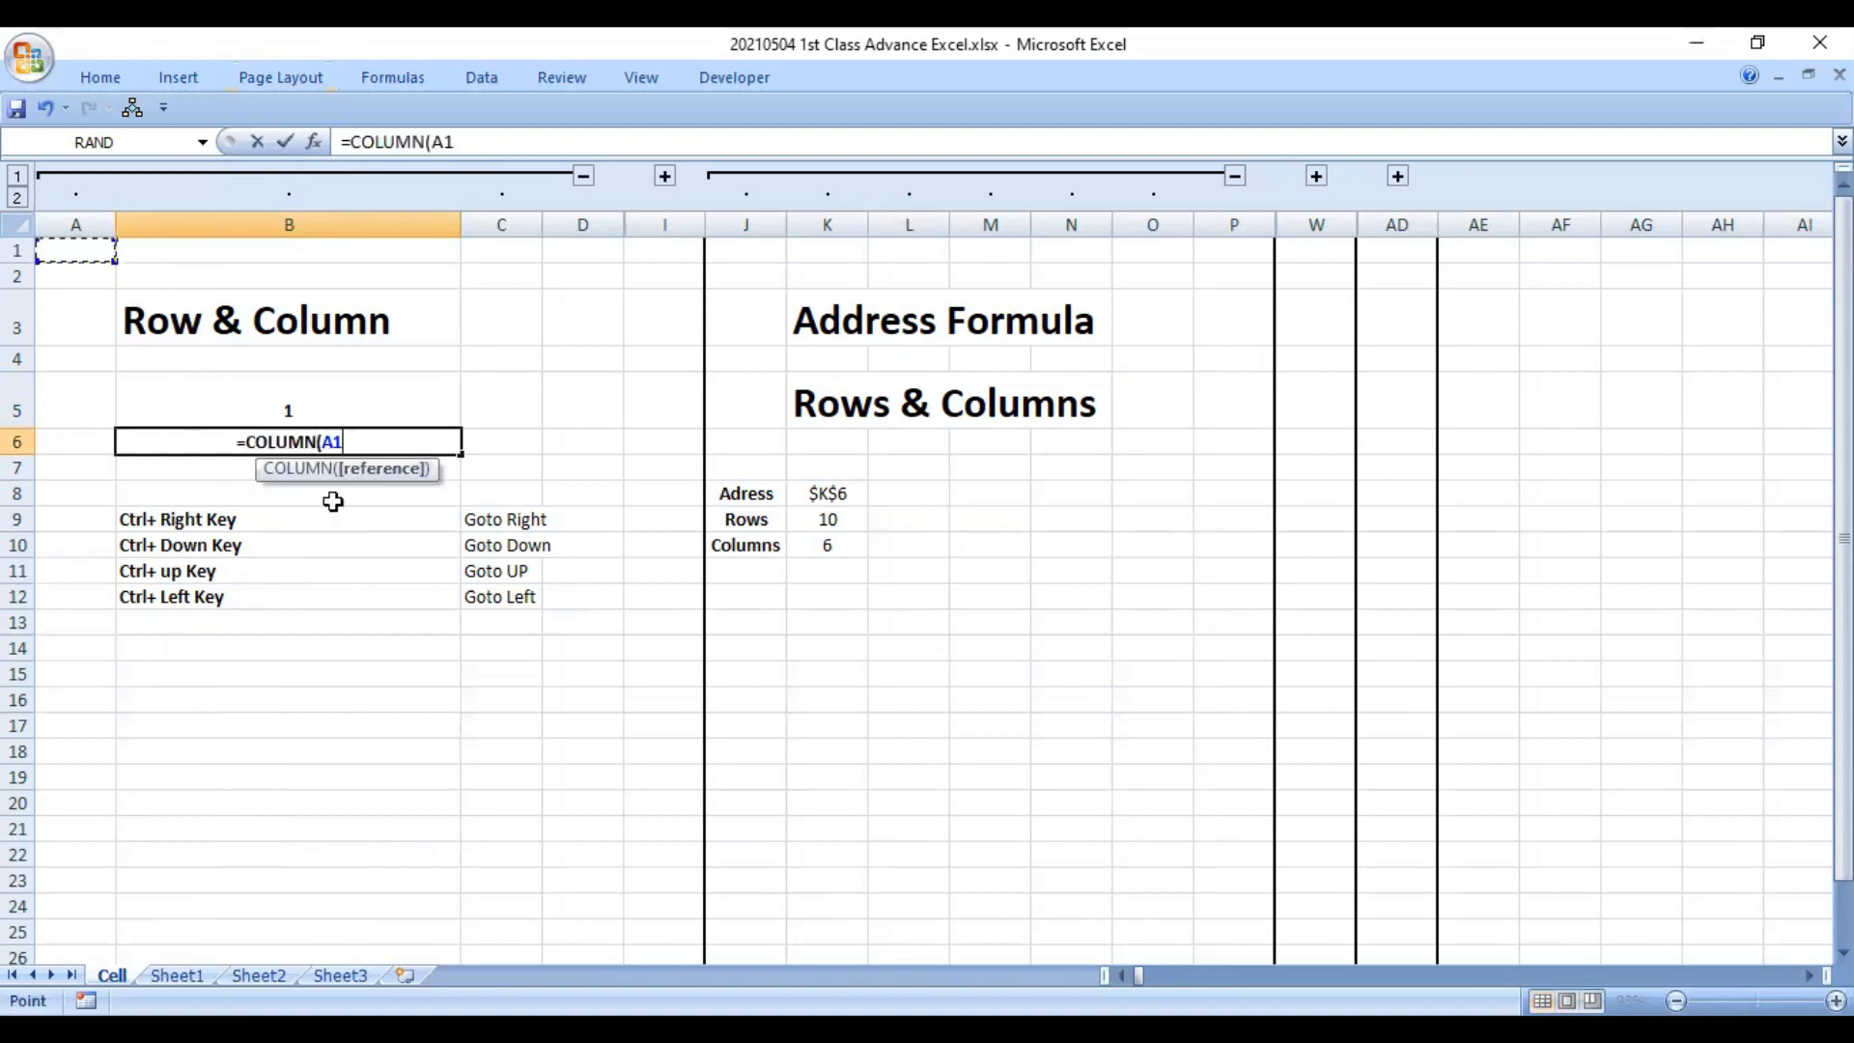
{"action": "type", "text": ")"}
{"action": "key", "text": "ctrl+Return"}
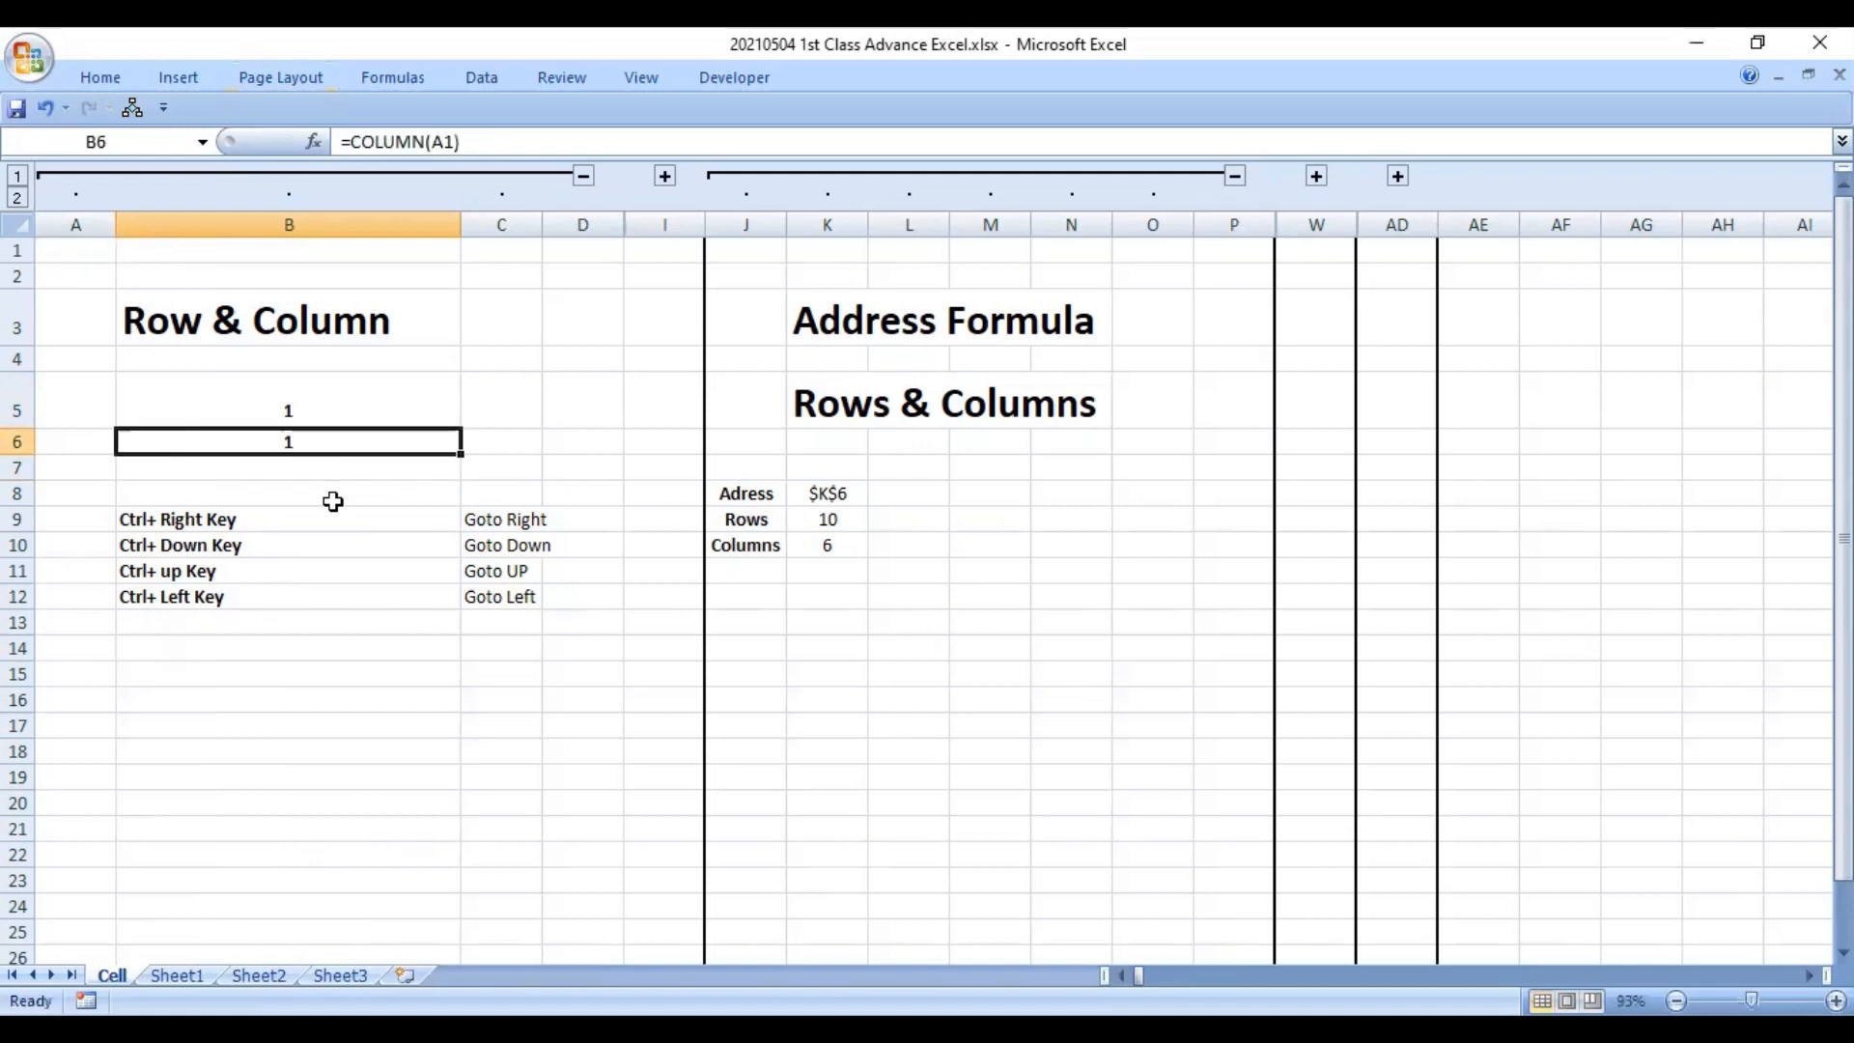
- Change the reference of the COLUMN formula in B6 to C1, select column C for comparison, and return to B6
{"action": "key", "text": "F2"}
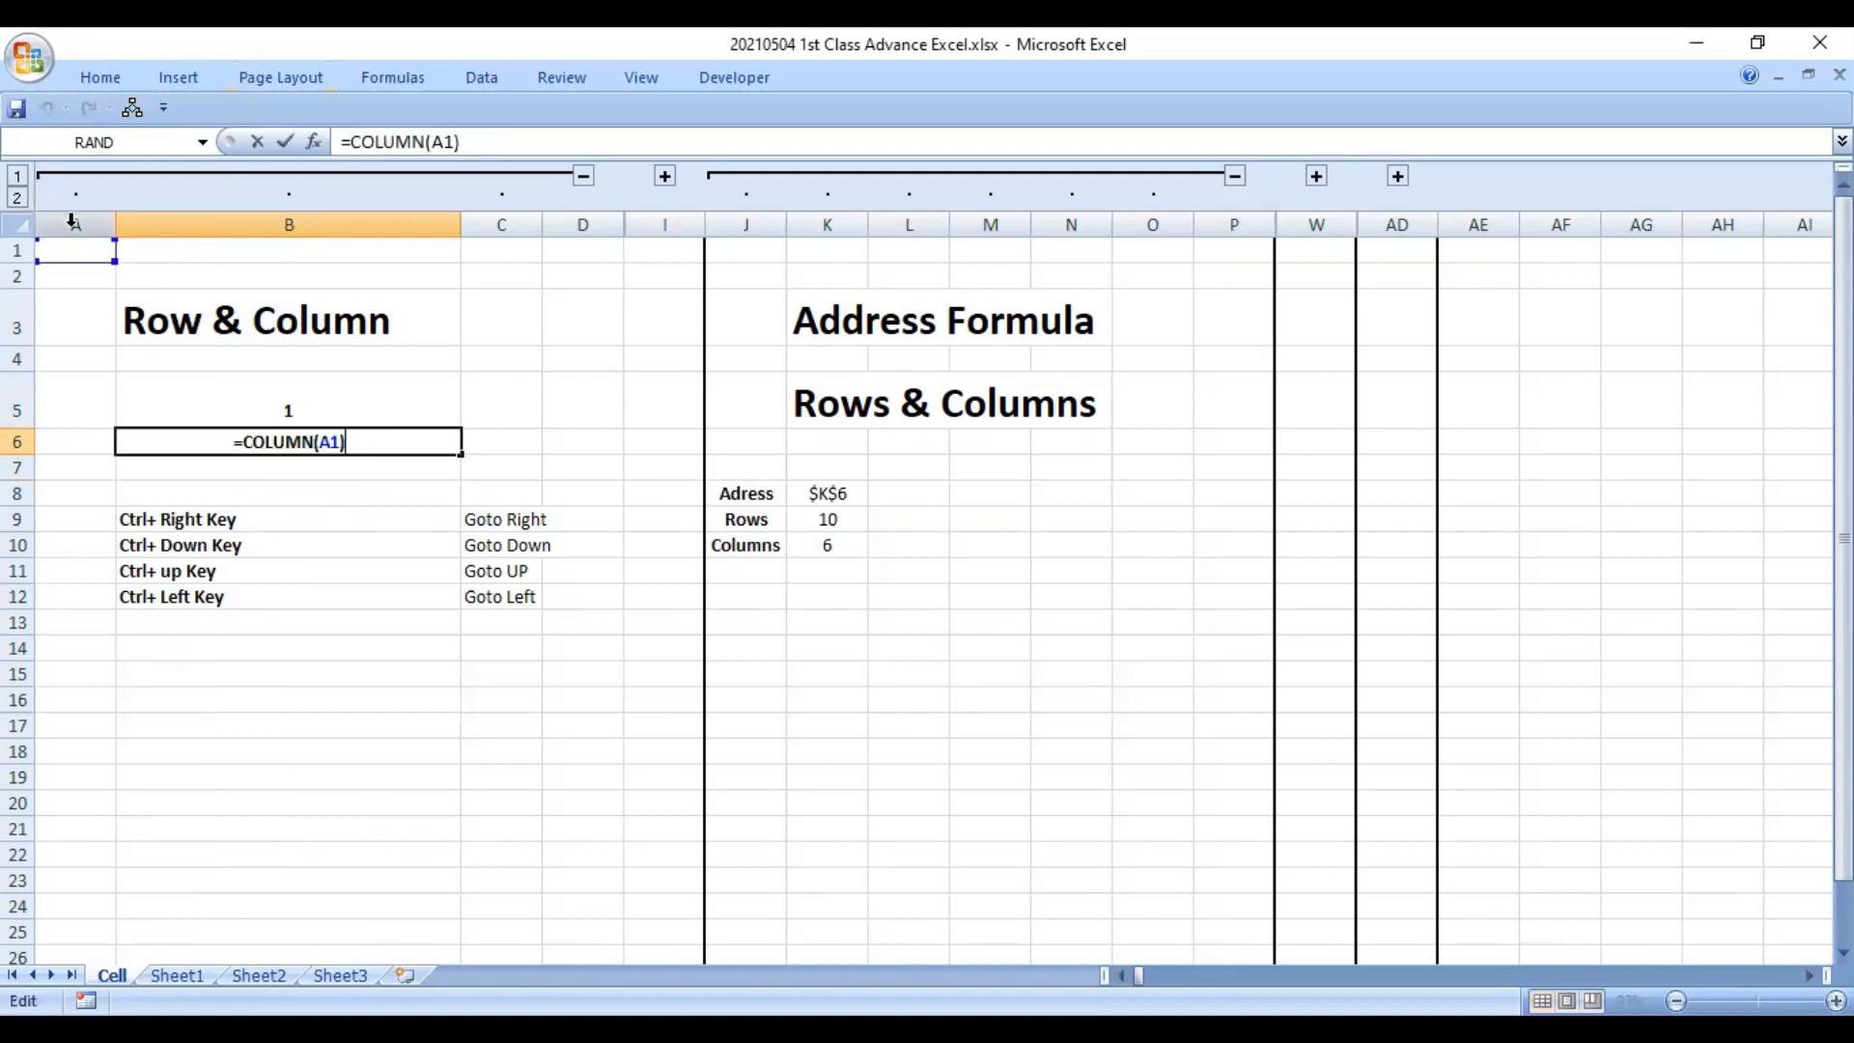
{"action": "key", "text": "ctrl+Return"}
{"action": "key", "text": "F2"}
{"action": "left_click_drag", "start_coordinate": [76, 259], "coordinate": [504, 249]}
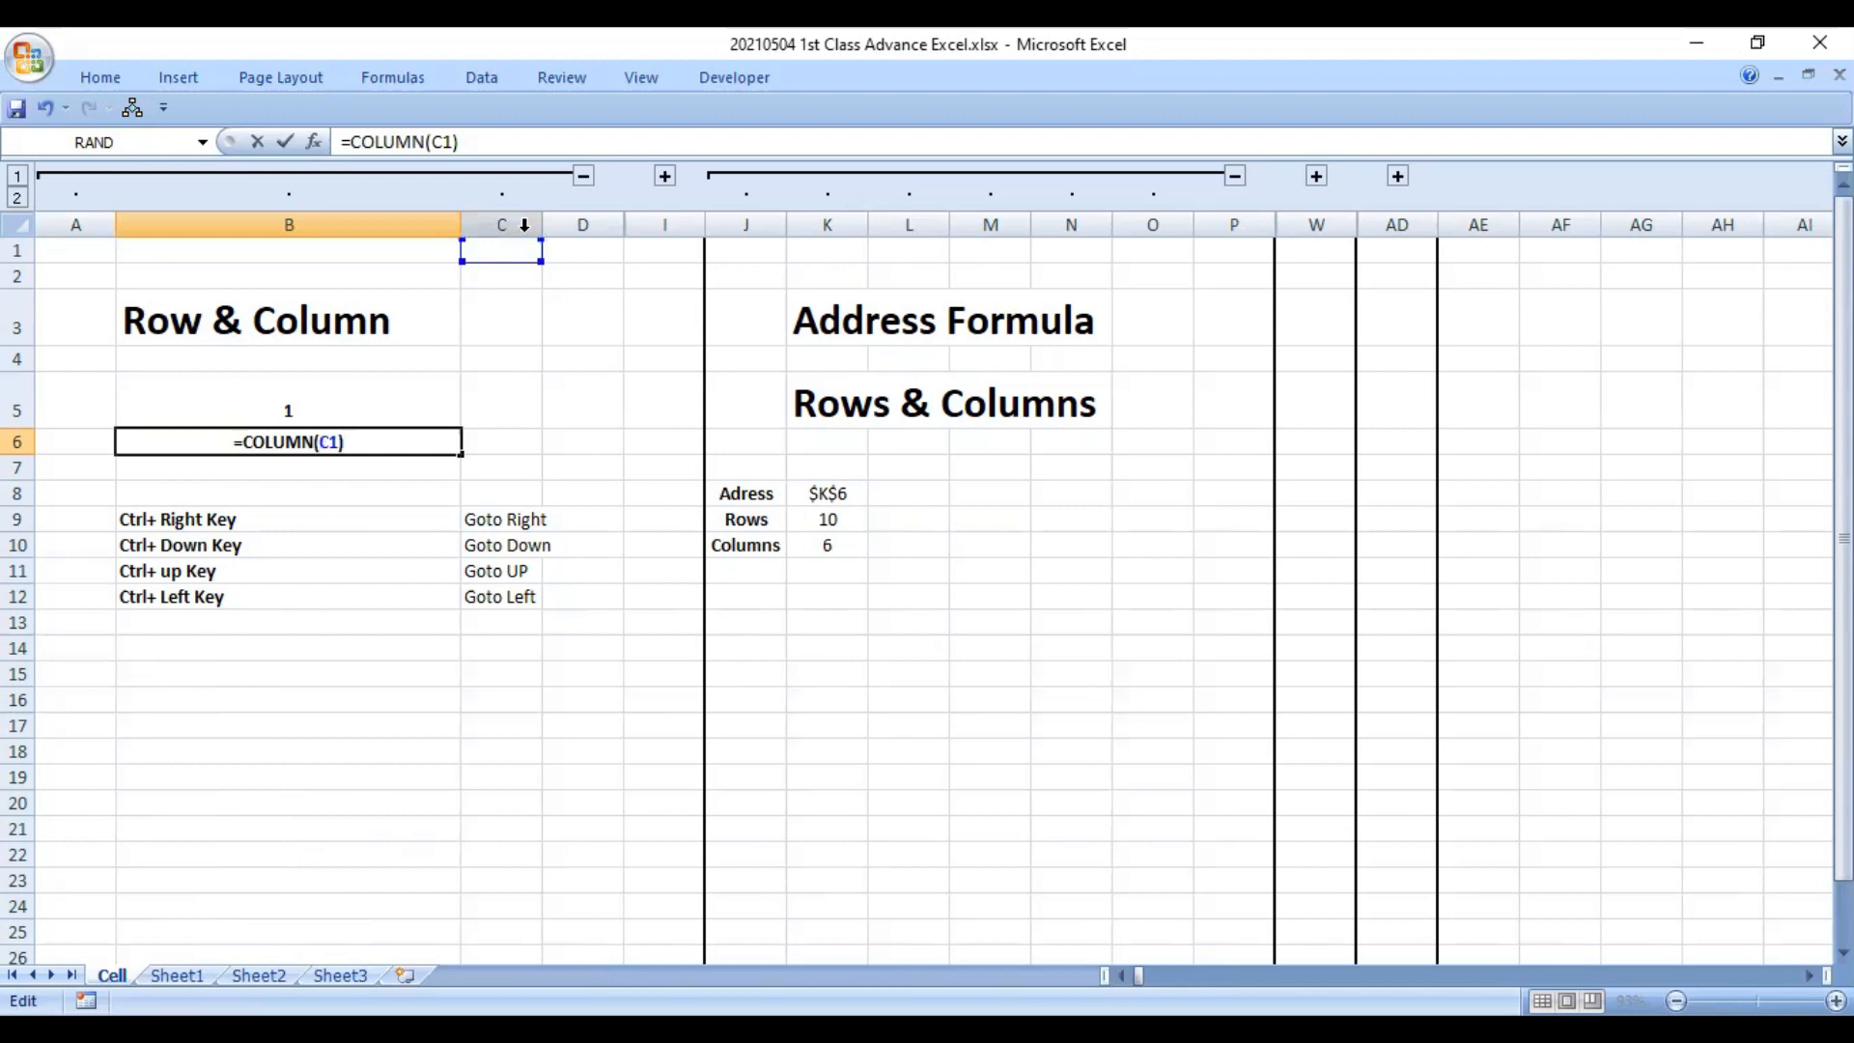
{"action": "key", "text": "ctrl+Return"}
{"action": "left_click", "coordinate": [524, 224]}
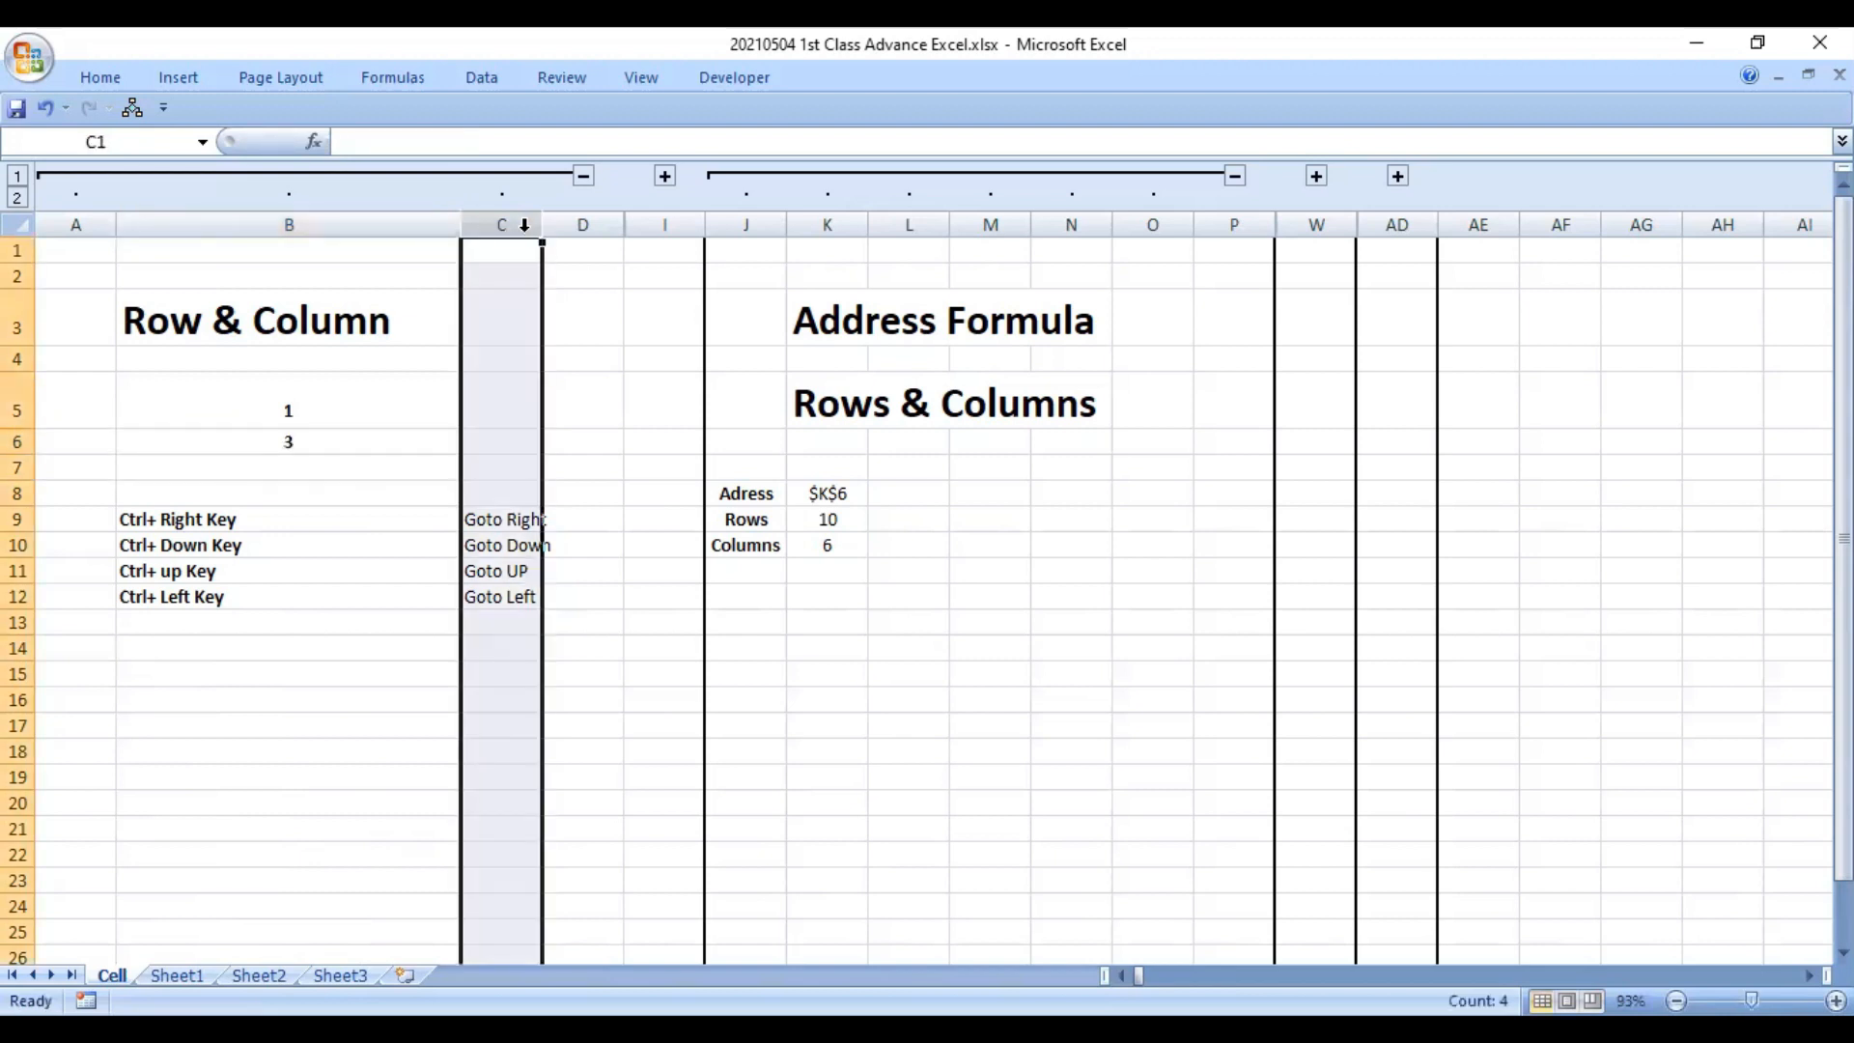
{"action": "left_click", "coordinate": [281, 440]}
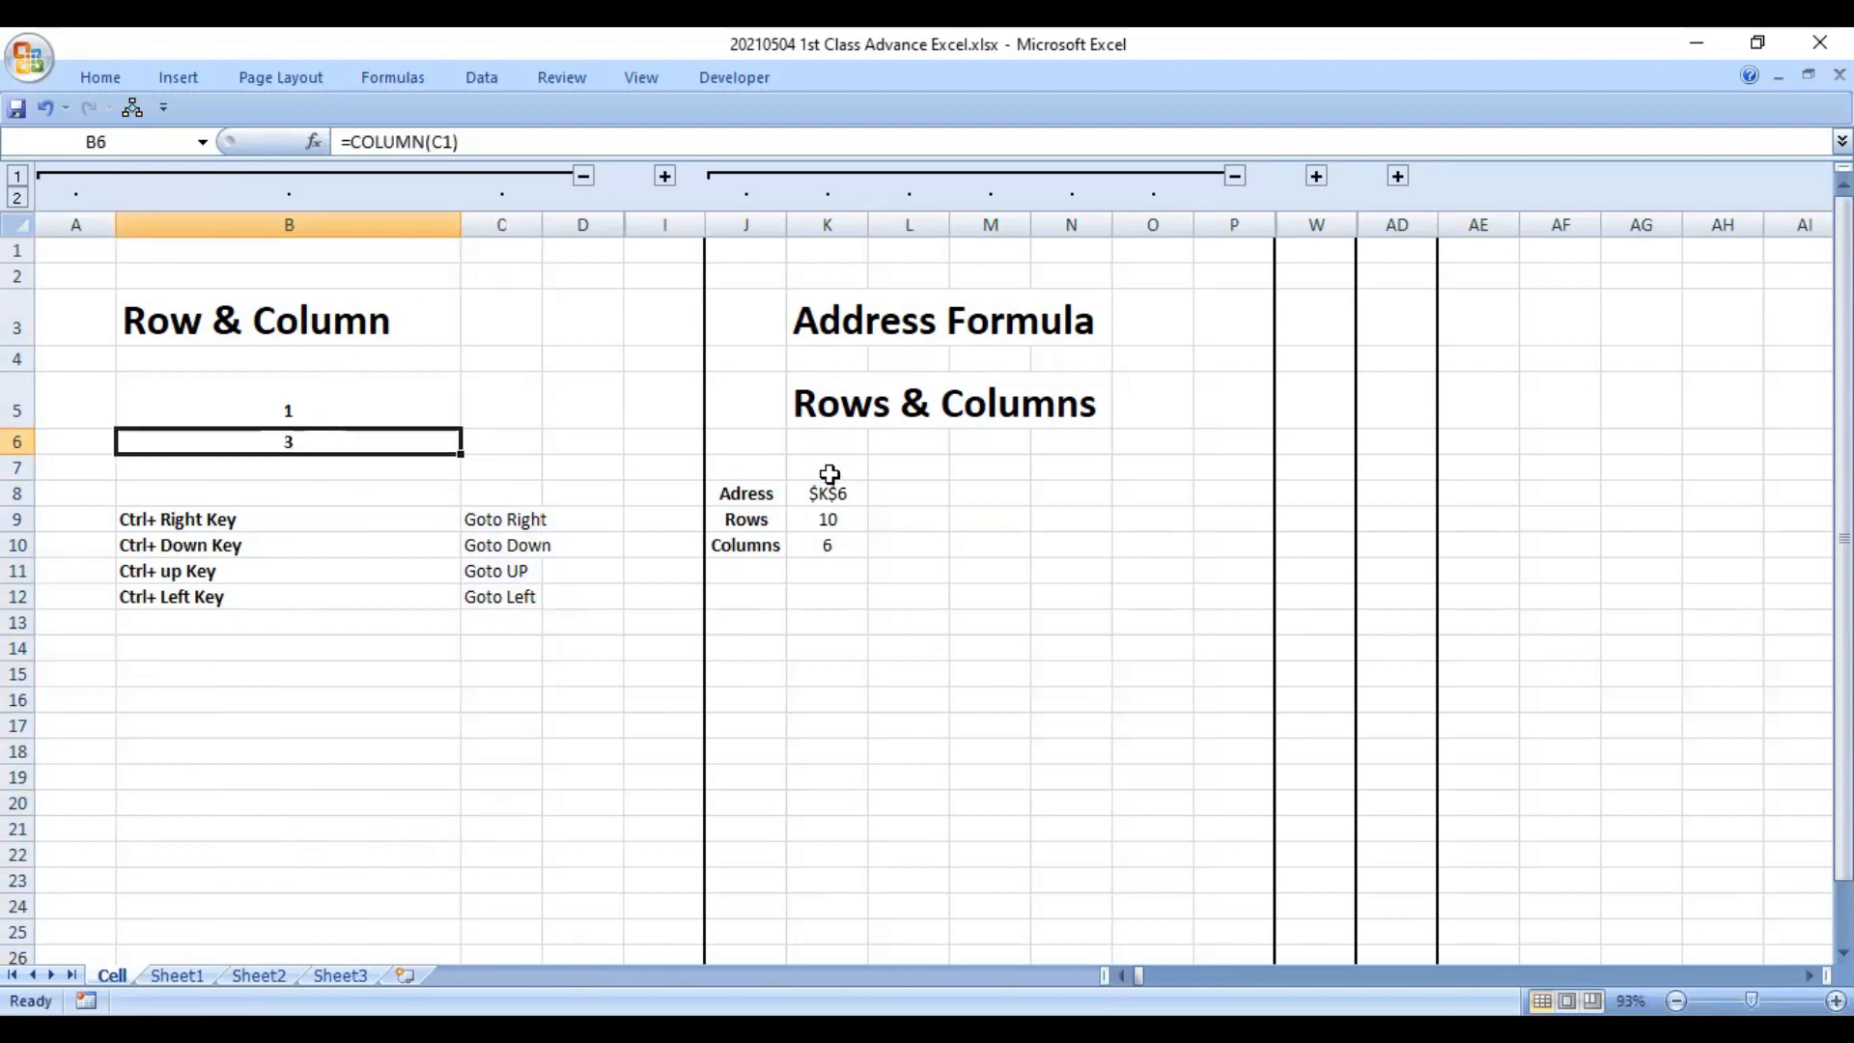
- Select the Rows and Columns labels in J9:J10 and examine the cell reference inside the ROW formula in B5
{"action": "left_click_drag", "start_coordinate": [744, 522], "coordinate": [748, 538]}
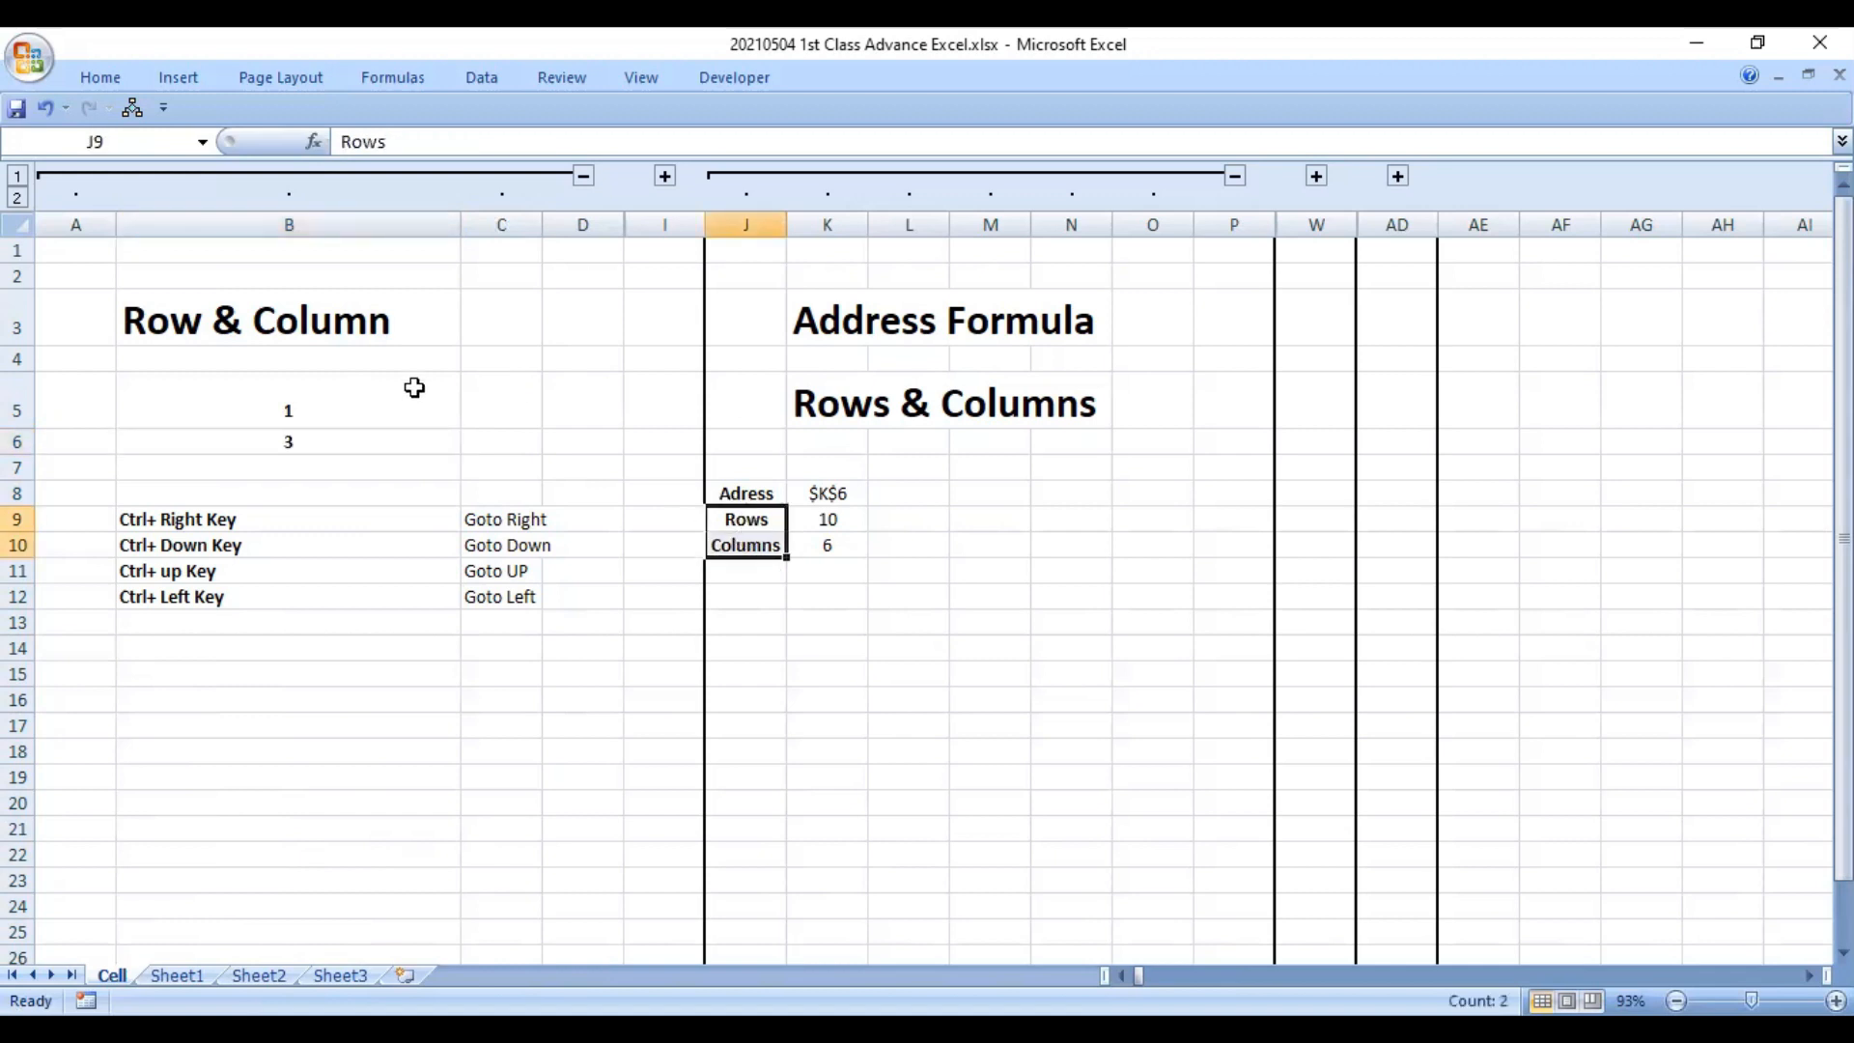
{"action": "double_click", "coordinate": [312, 378]}
{"action": "left_click_drag", "start_coordinate": [312, 411], "coordinate": [305, 410]}
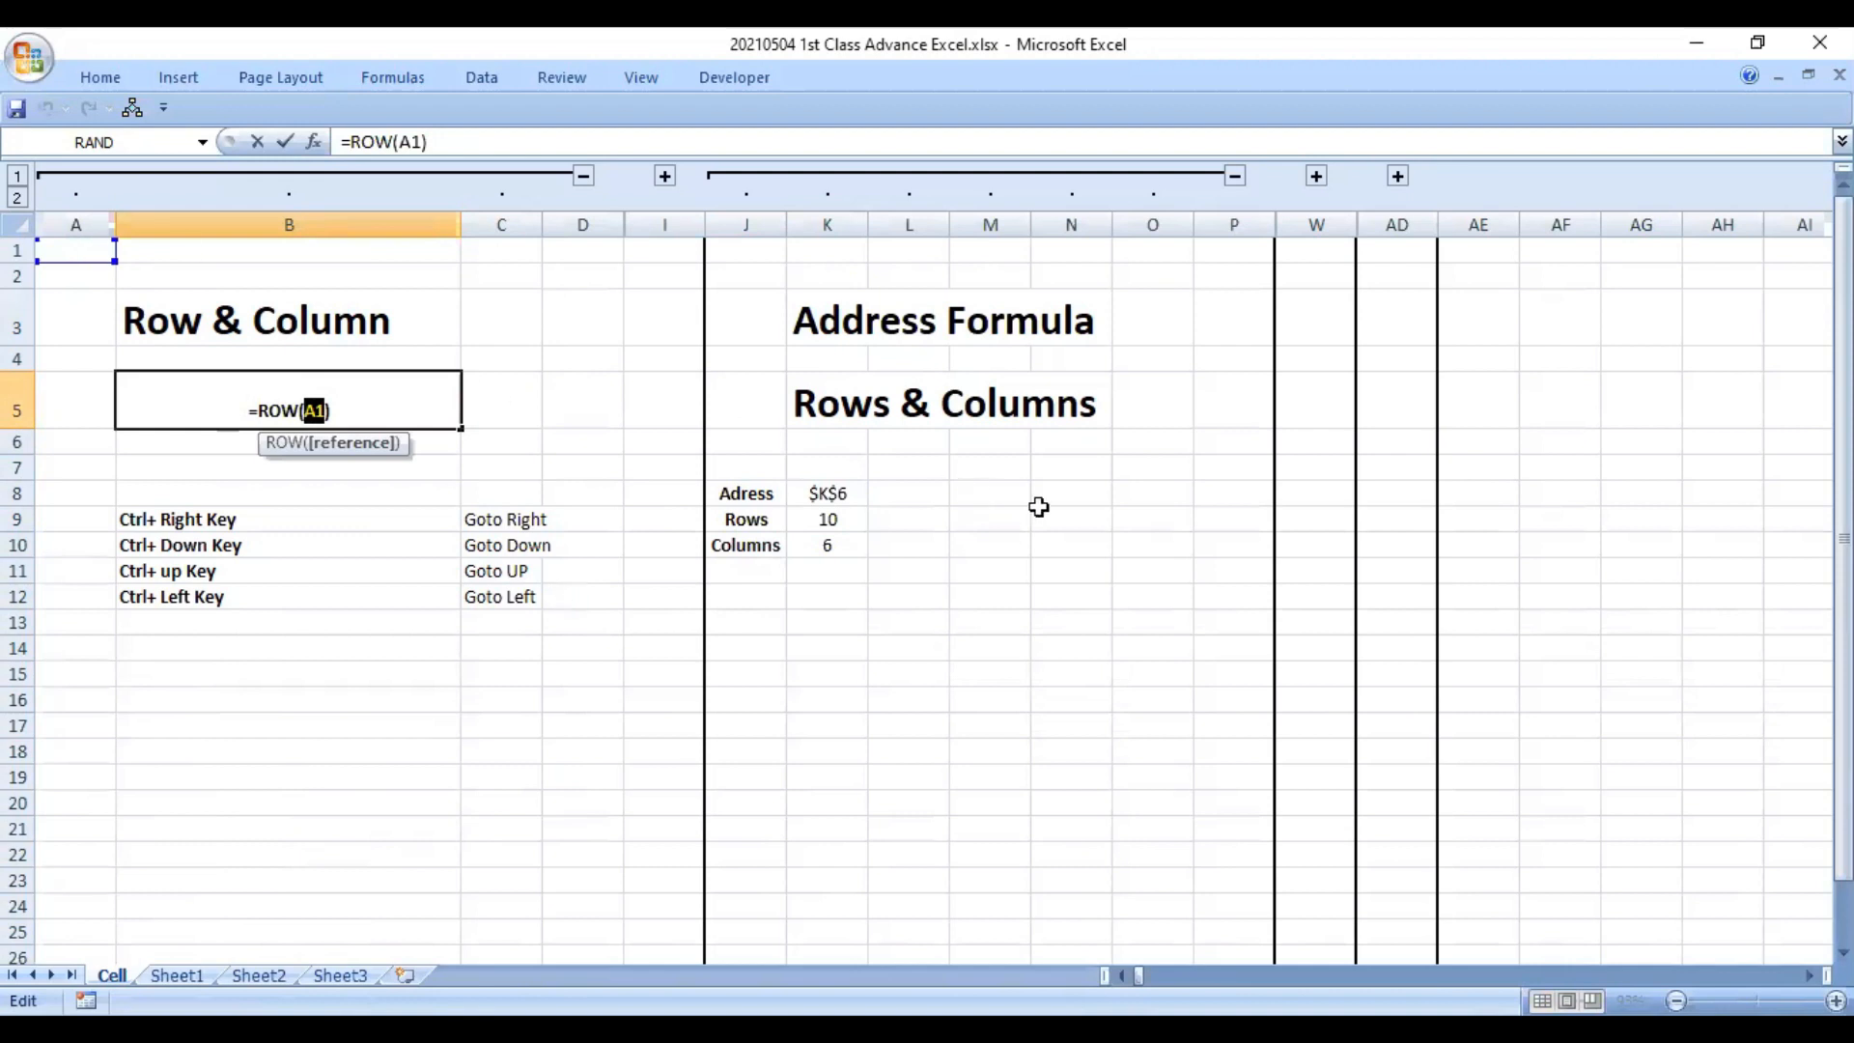
{"action": "key", "text": "Escape"}
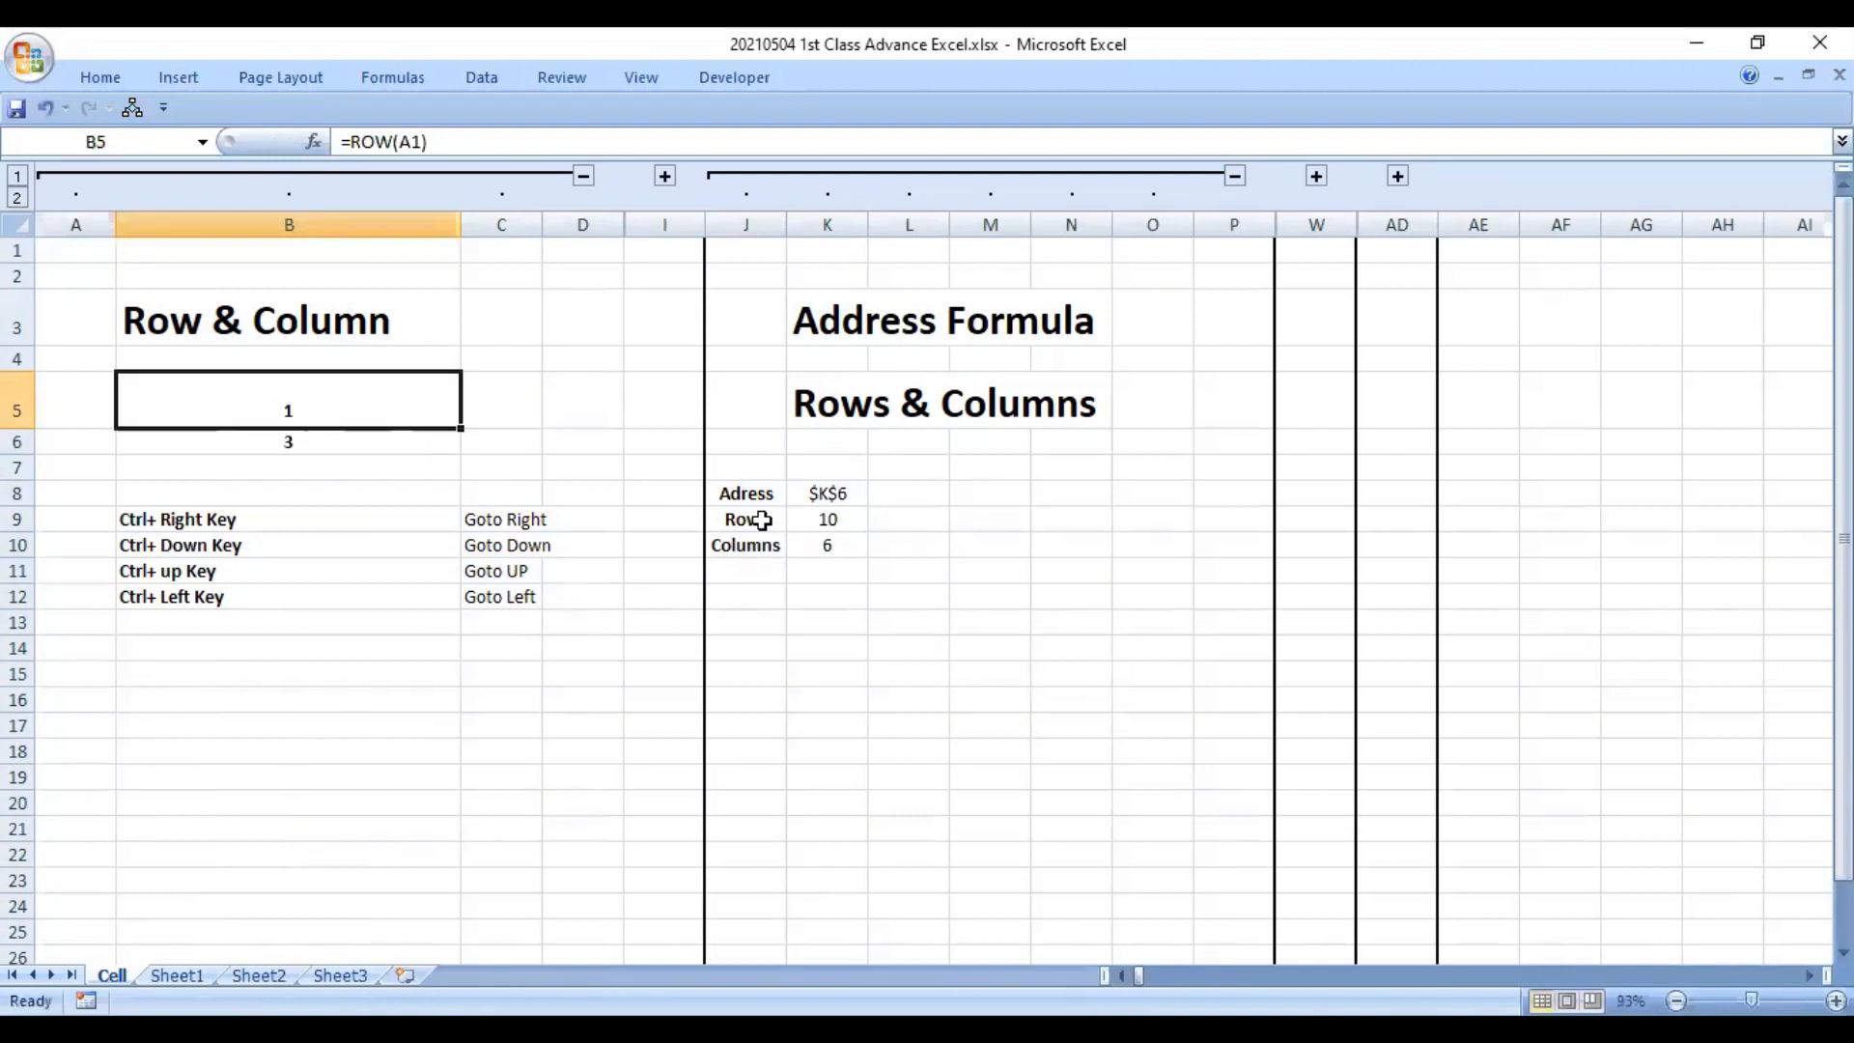
- Enter =ROWS(P3:P15) in L9 and check the range that the formula references
{"action": "left_click", "coordinate": [922, 522]}
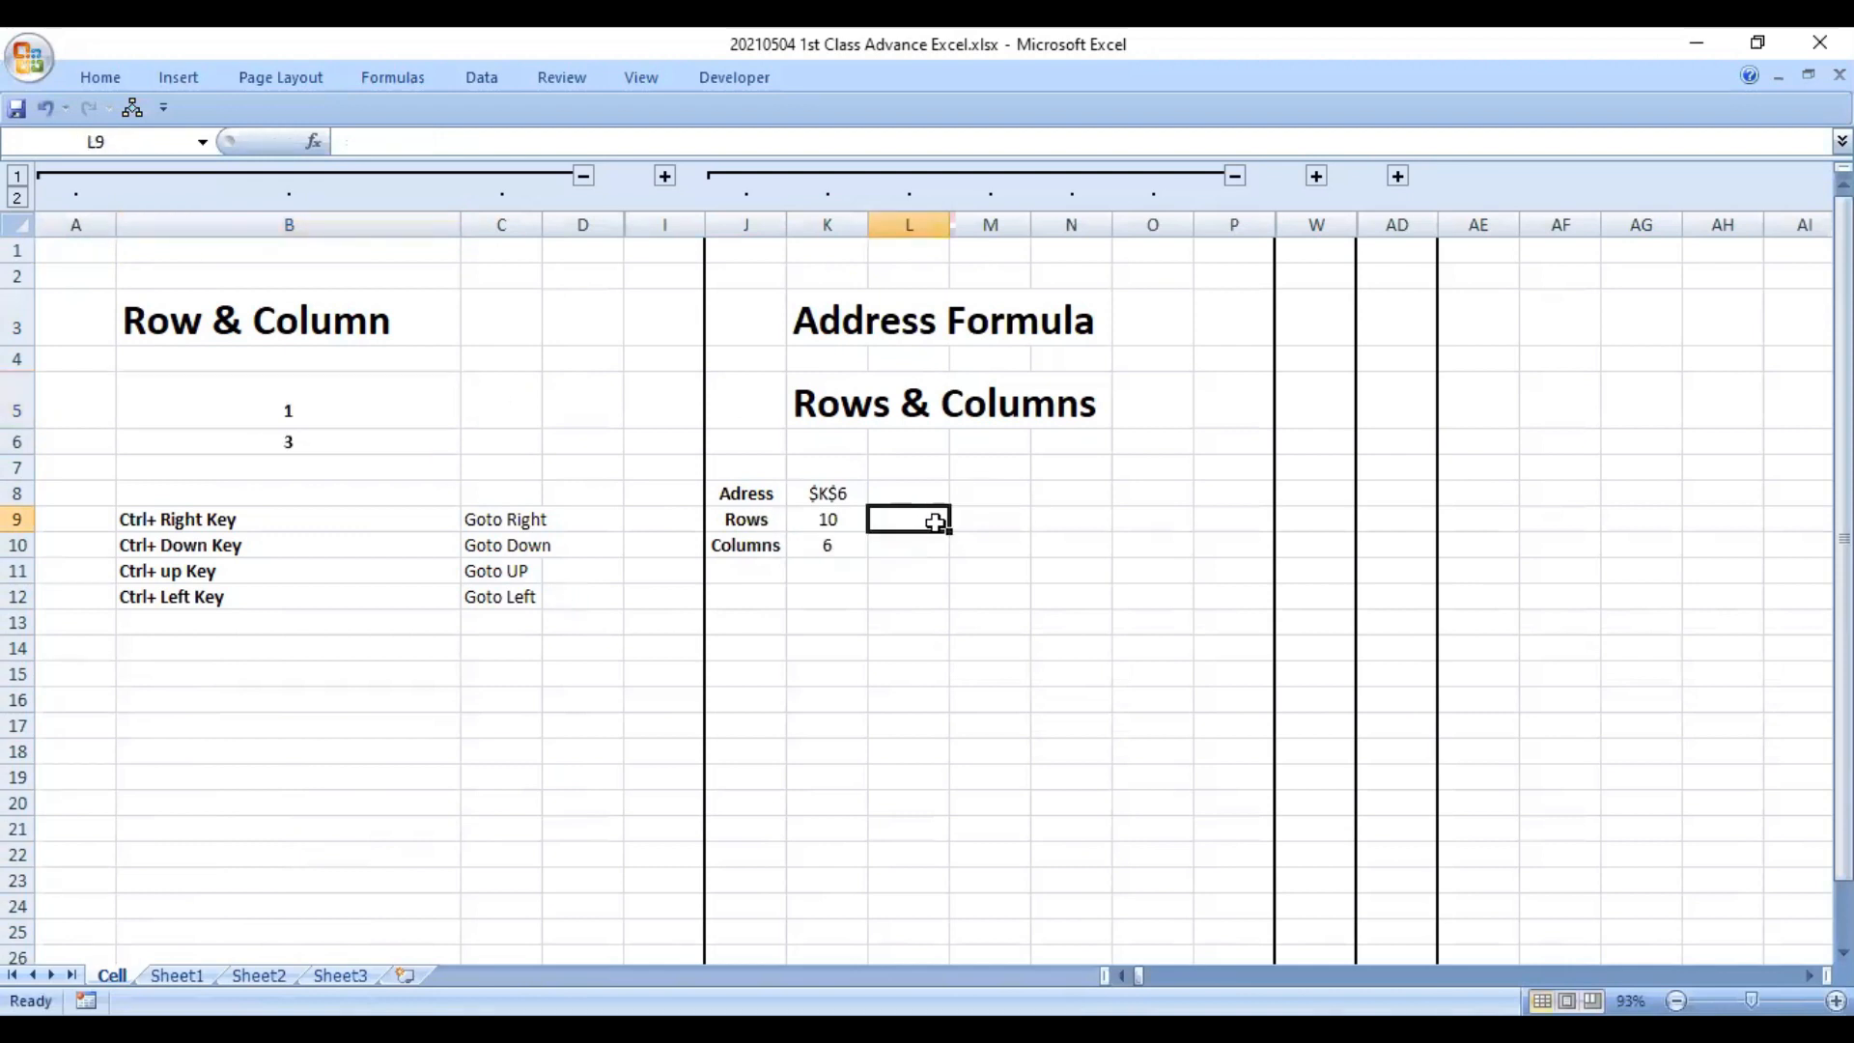
{"action": "type", "text": "="}
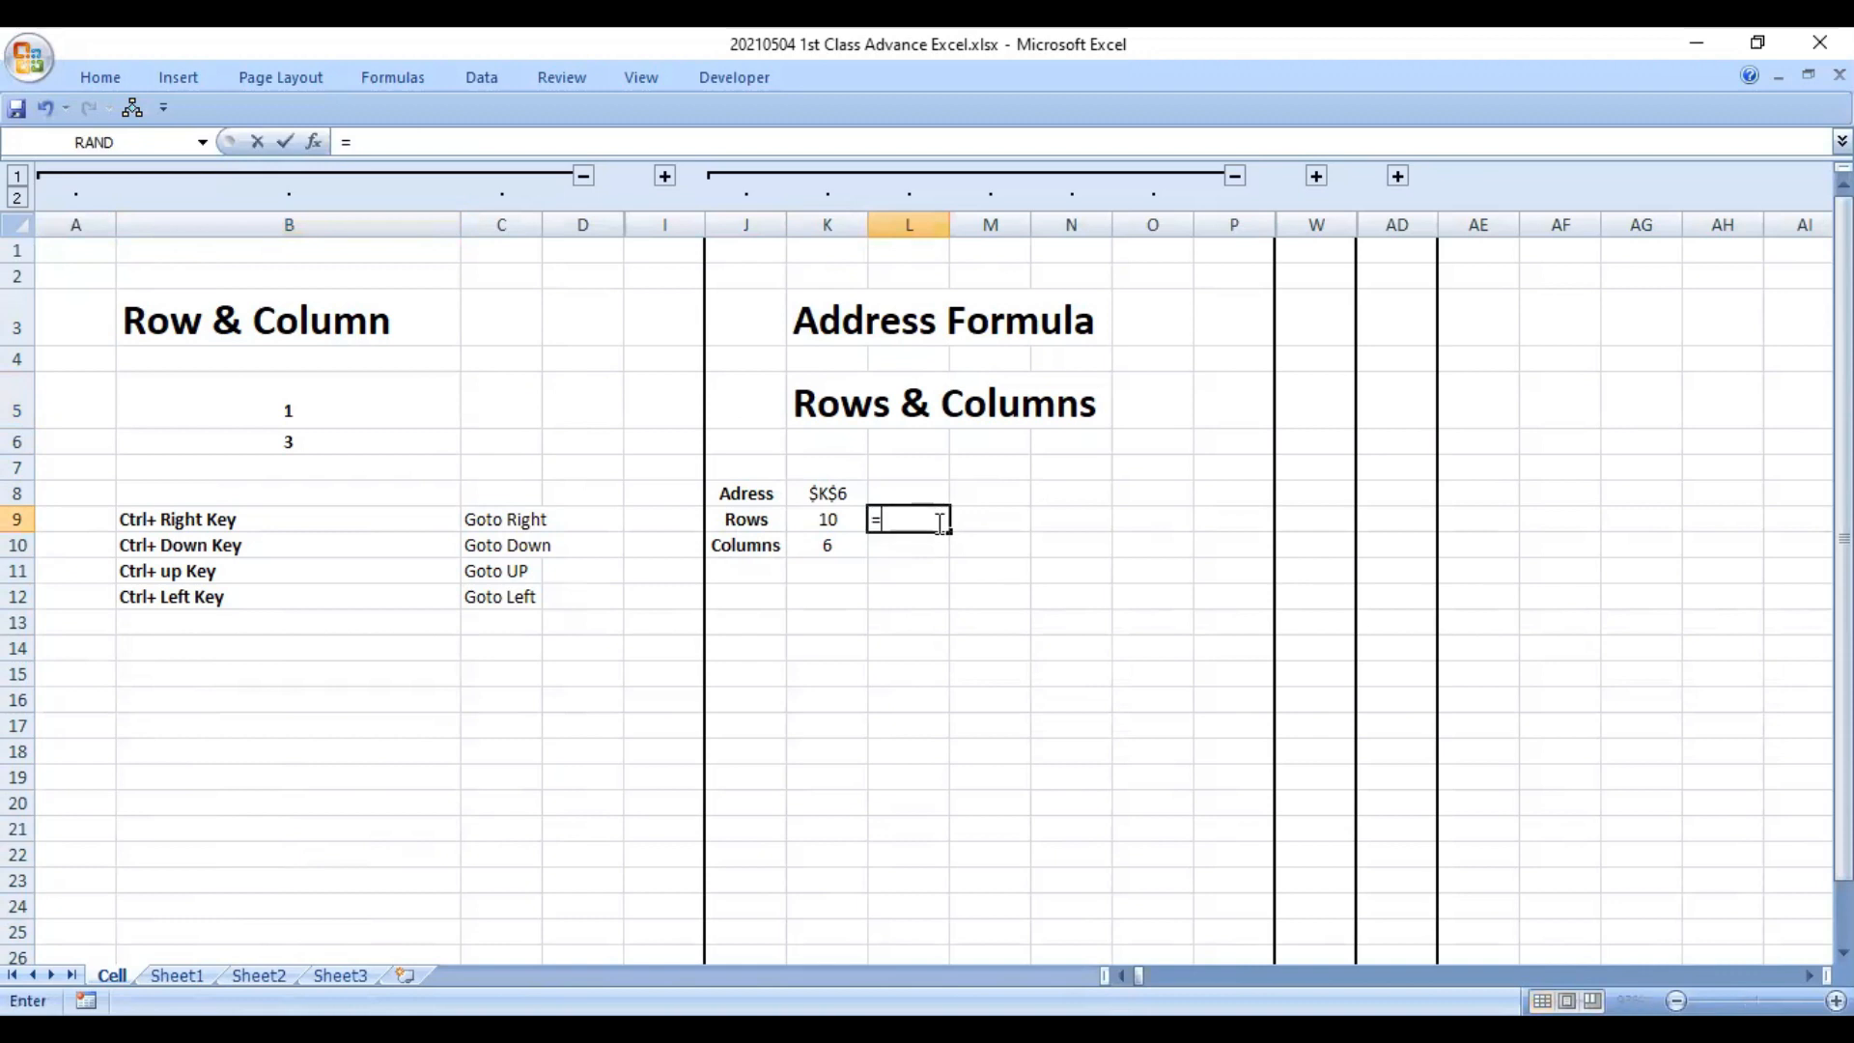
{"action": "type", "text": "ROWS("}
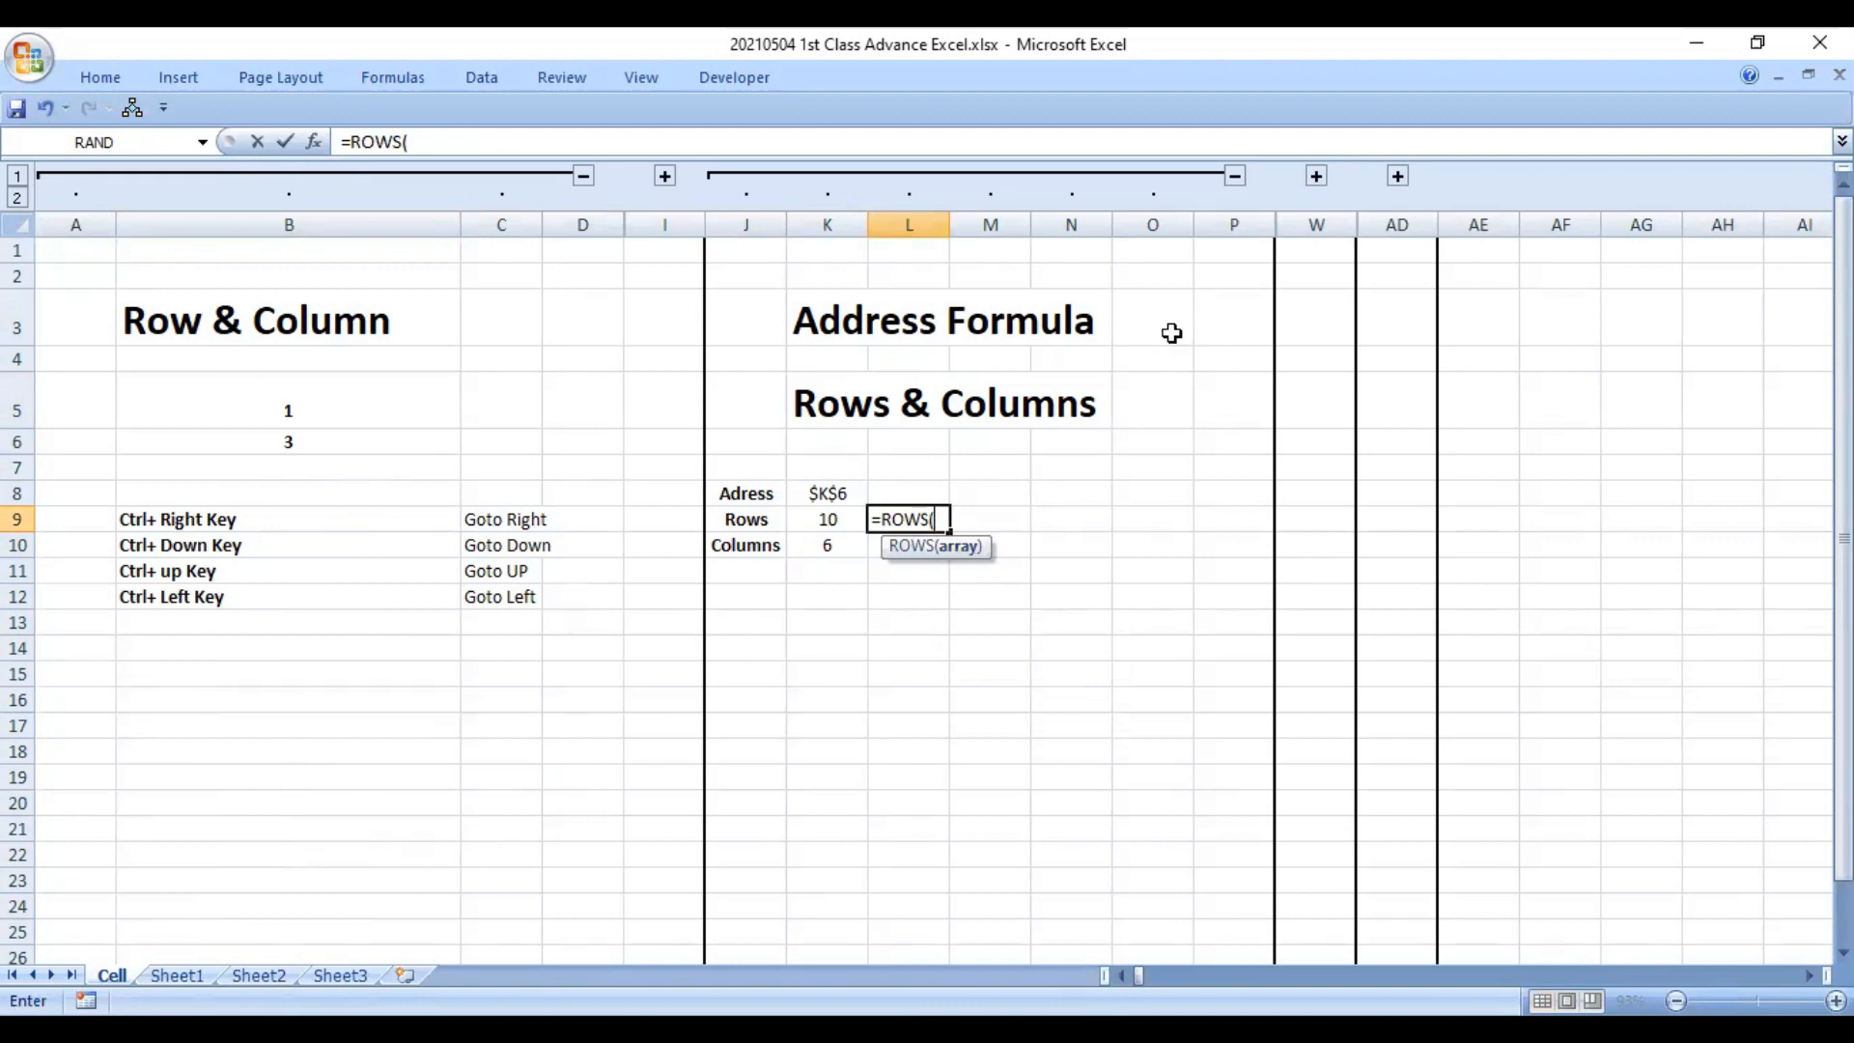
{"action": "left_click", "coordinate": [1210, 300]}
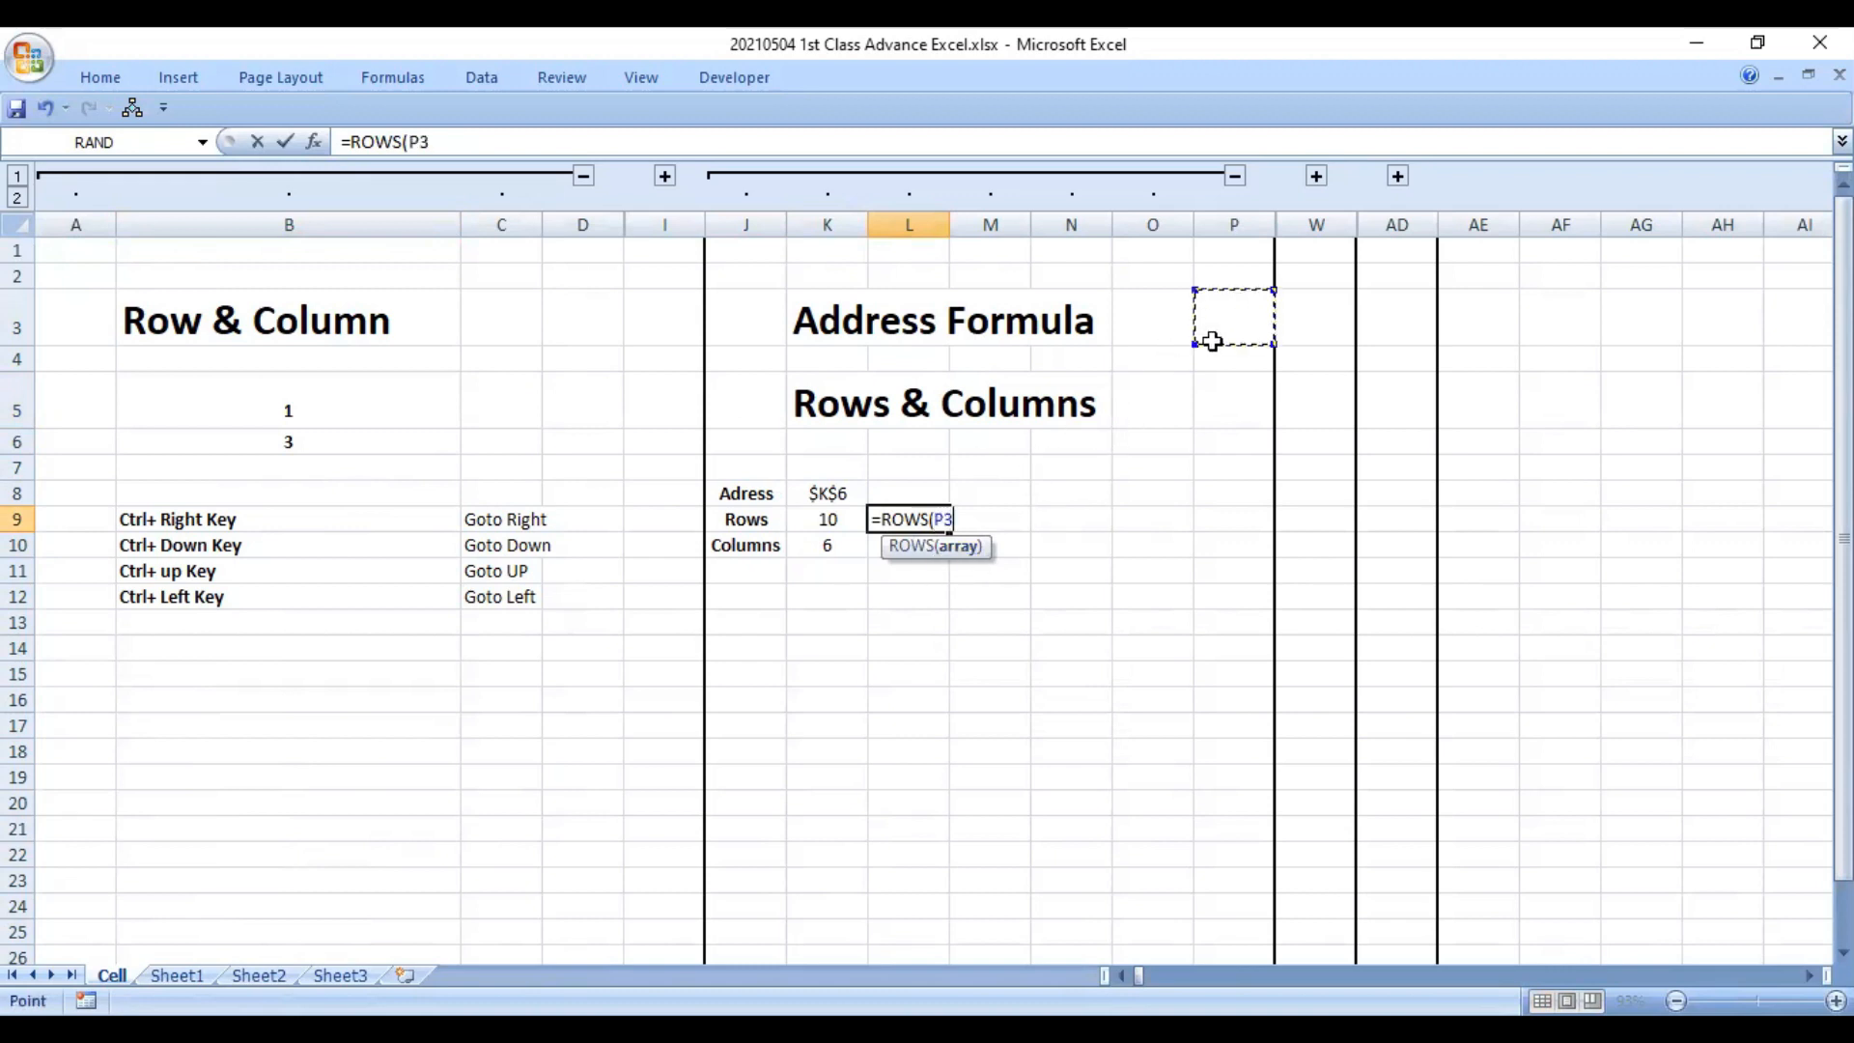
{"action": "left_click", "coordinate": [1207, 663], "text": "shift"}
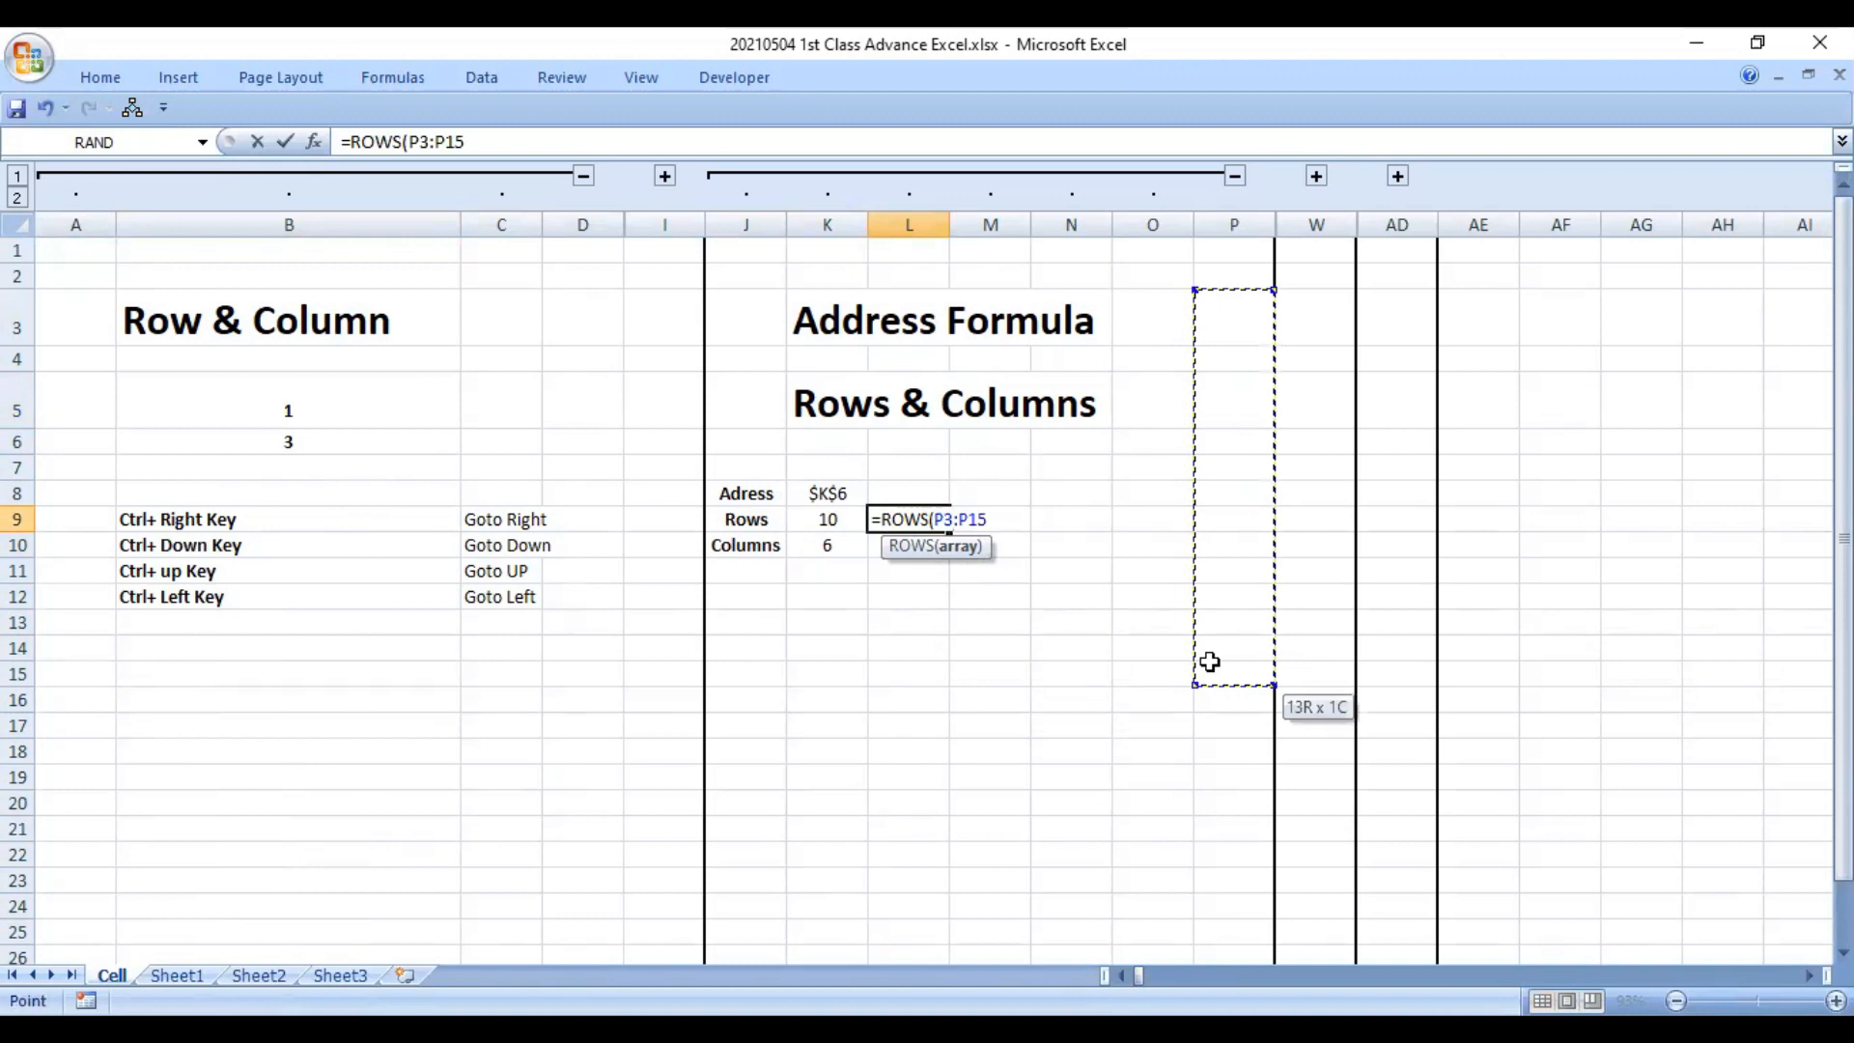
{"action": "type", "text": ")"}
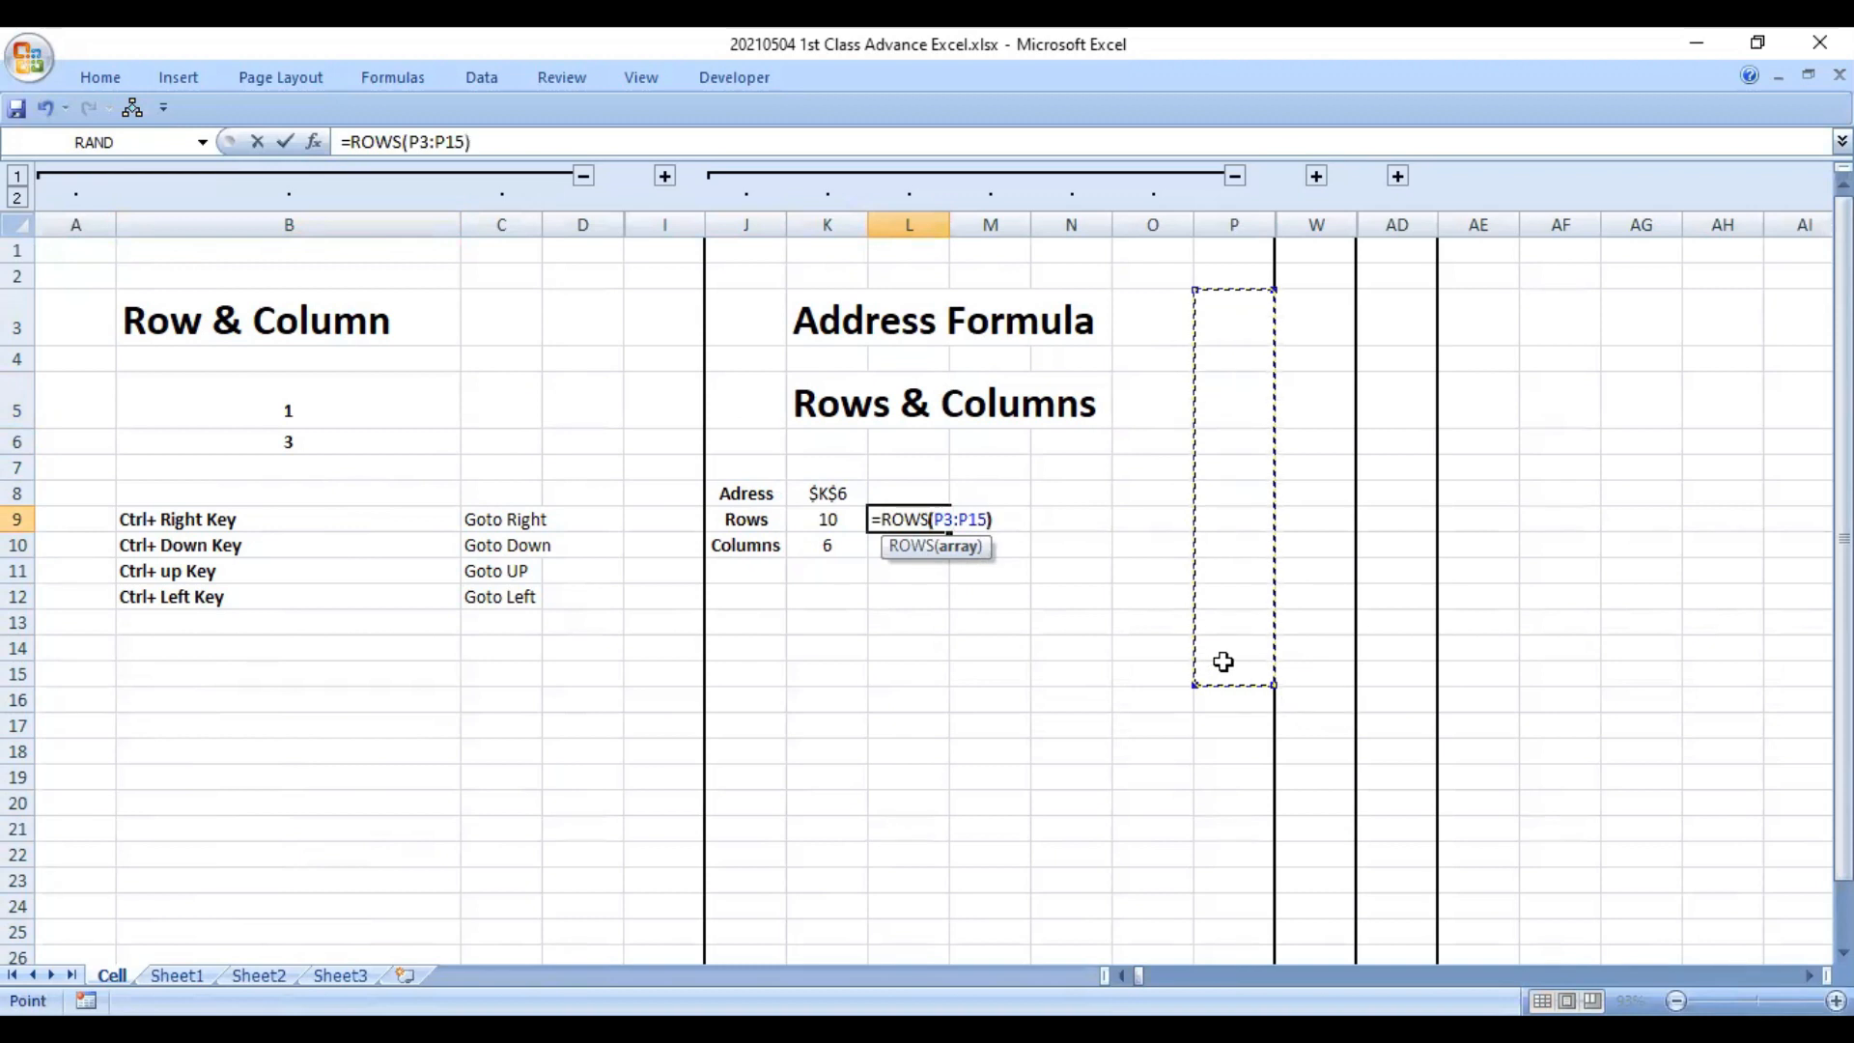
{"action": "key", "text": "Return"}
{"action": "key", "text": "Up"}
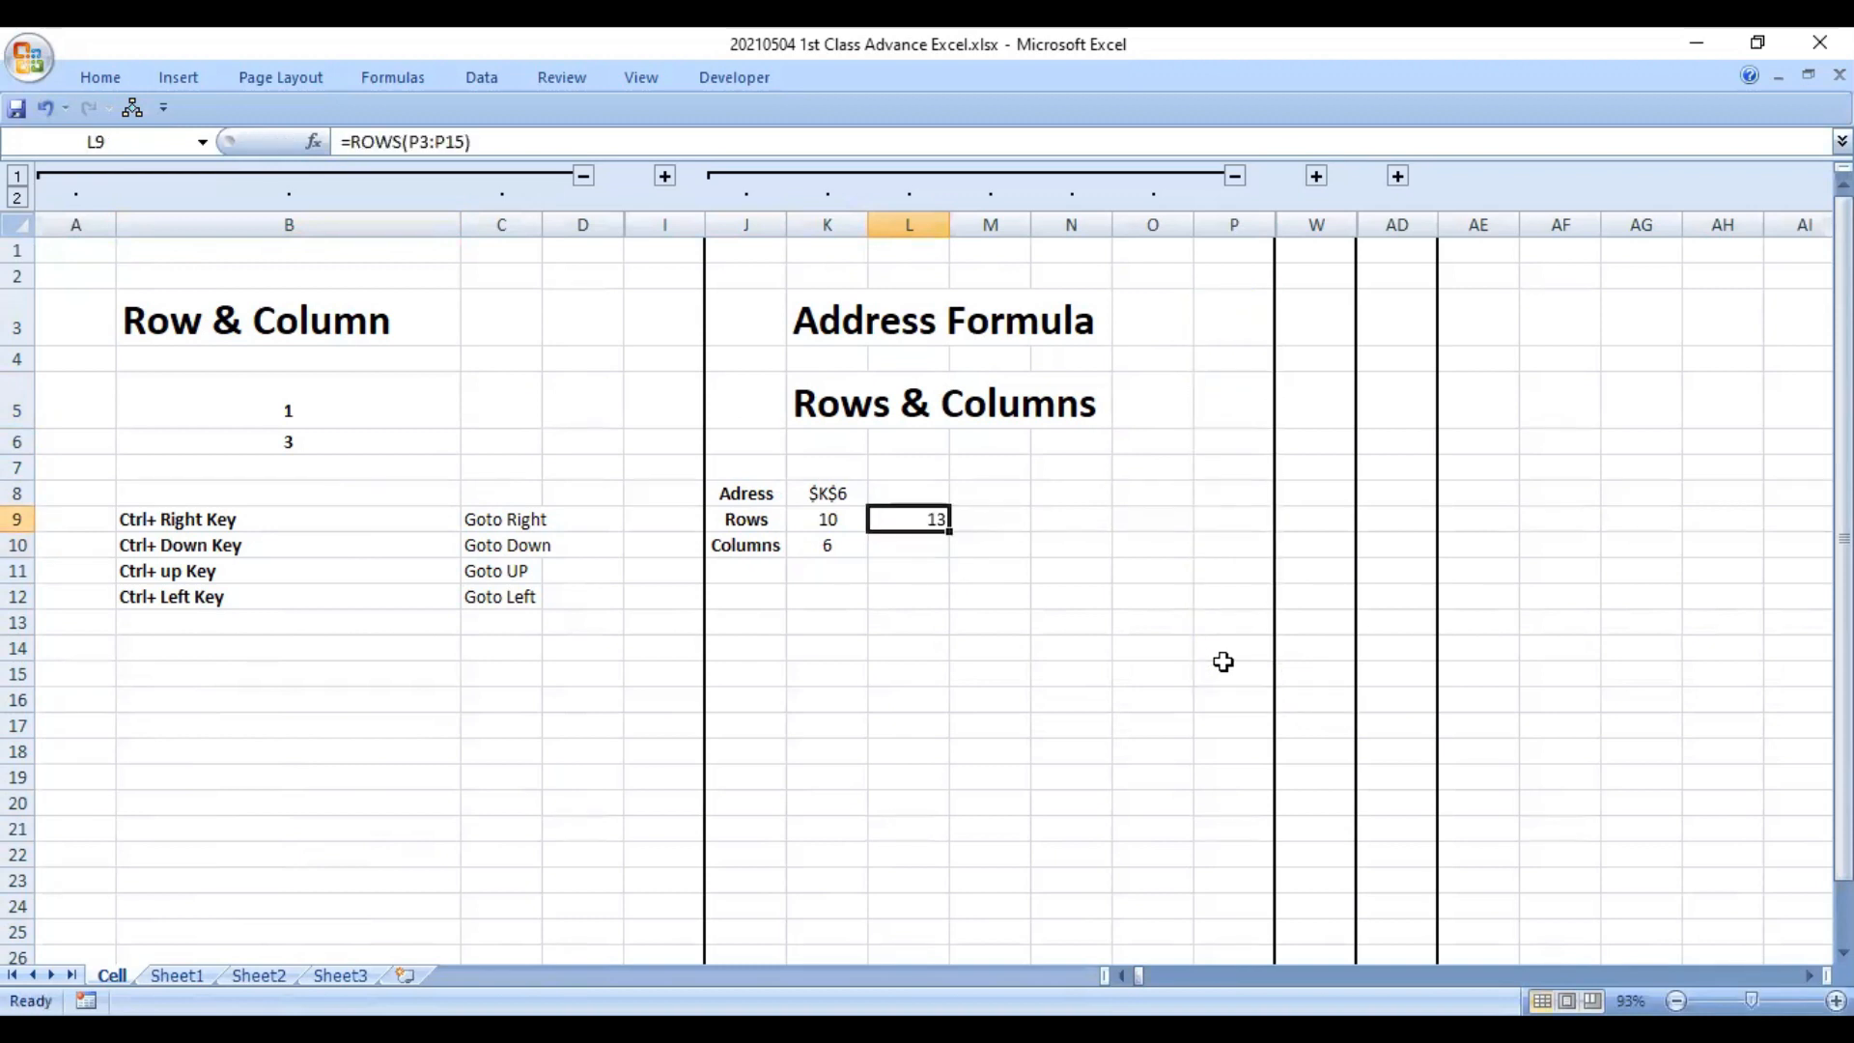
{"action": "key", "text": "F2"}
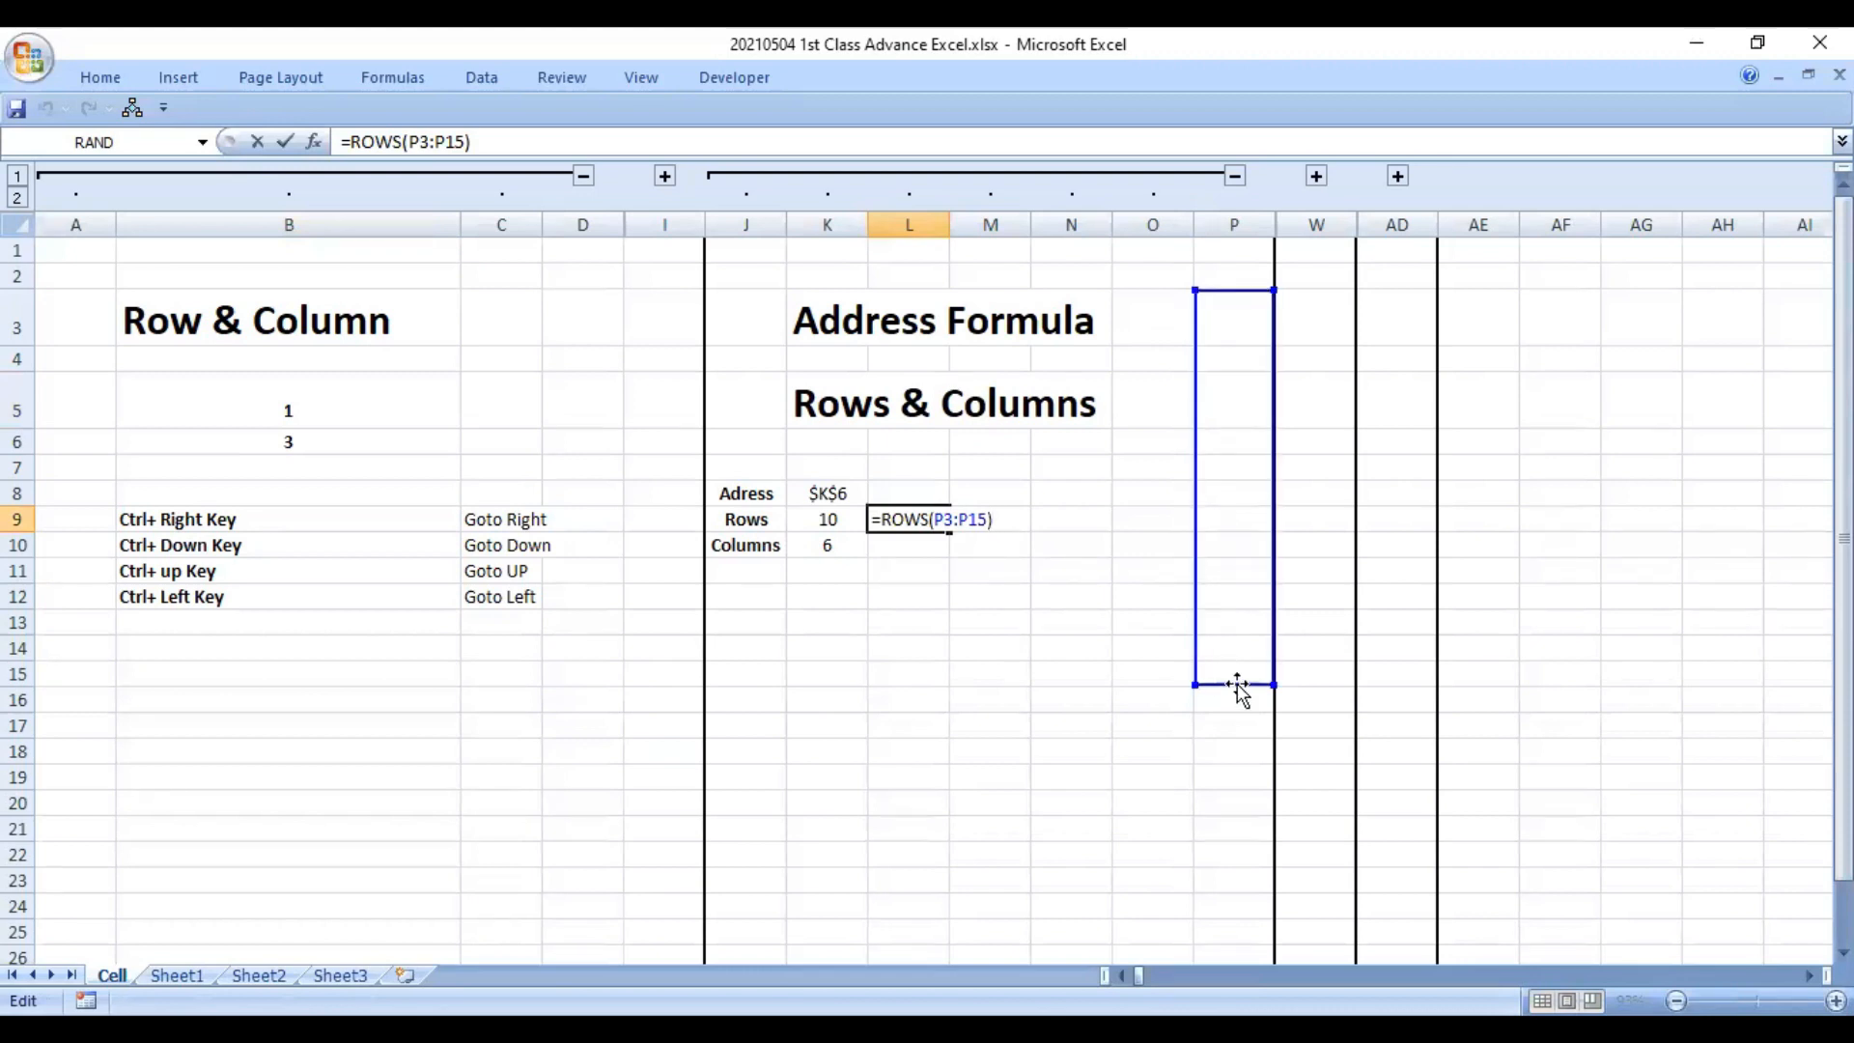
{"action": "key", "text": "Return"}
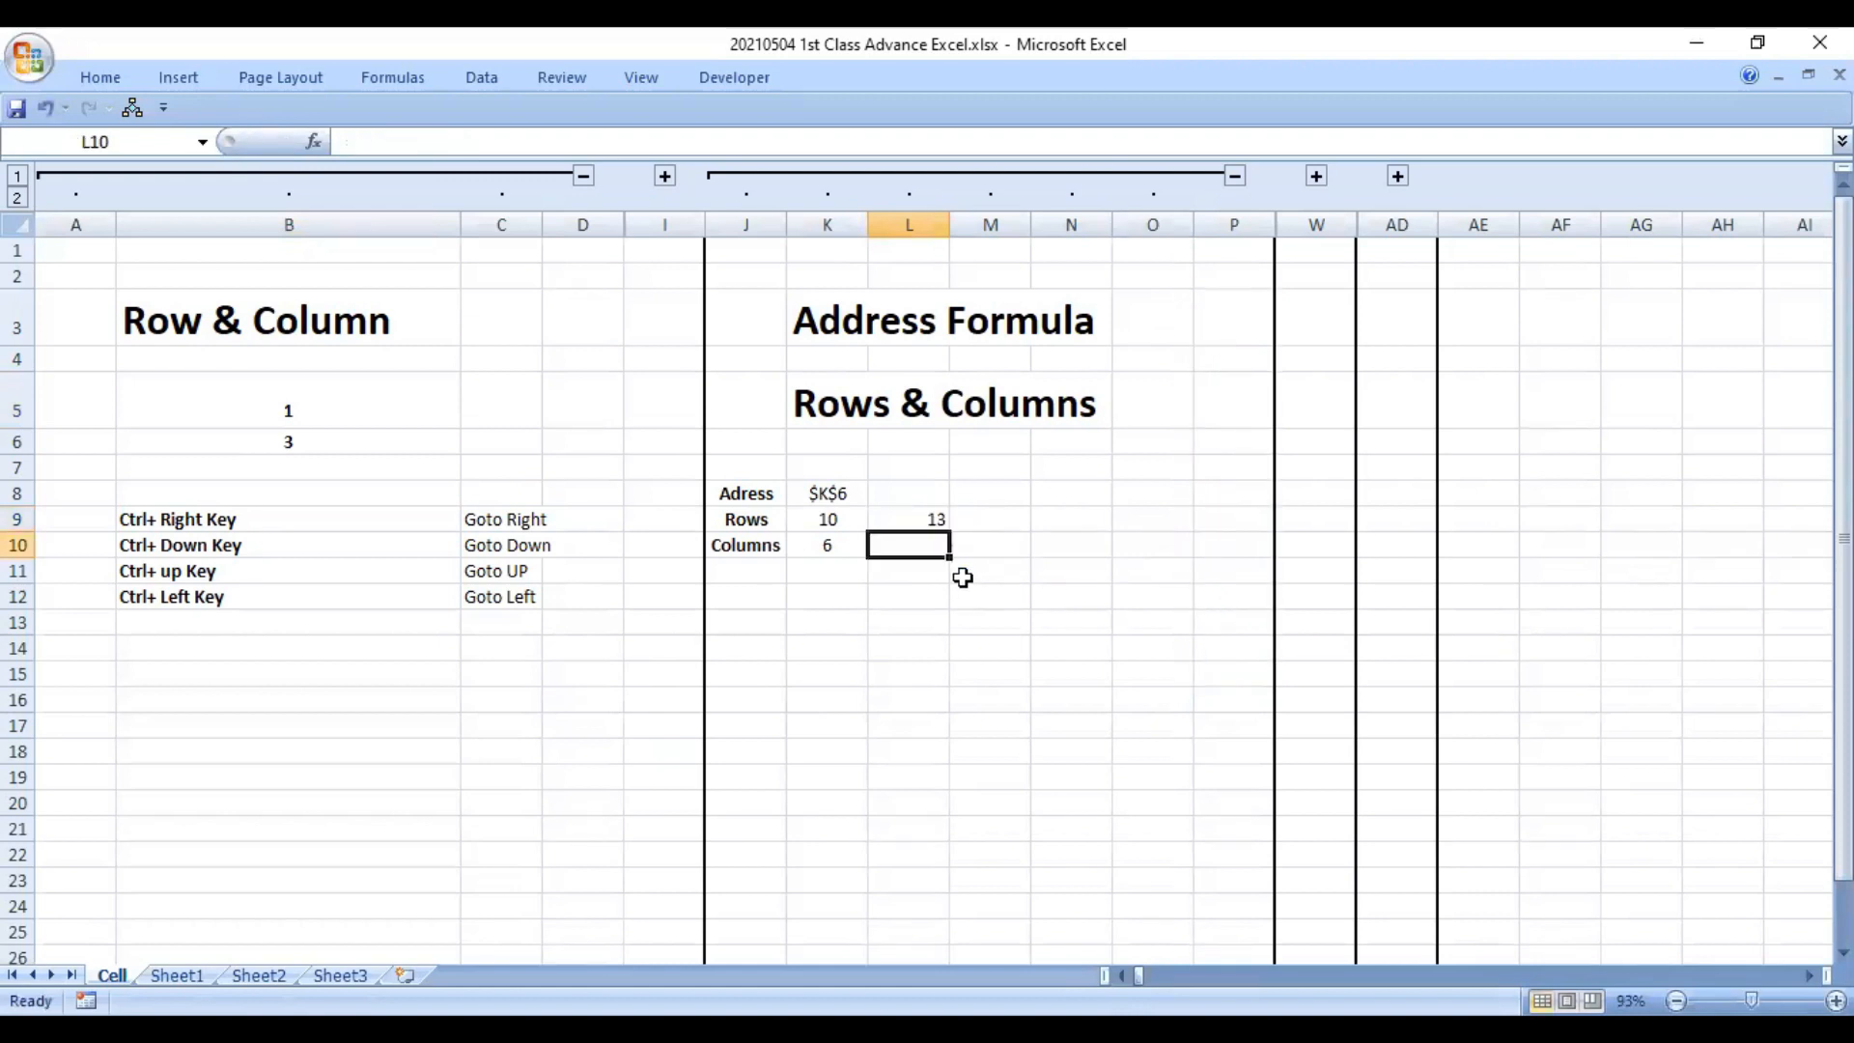
- Enter =COLUMN(J13:O13) in L10 and inspect the range that the formula references
{"action": "type", "text": "=colum"}
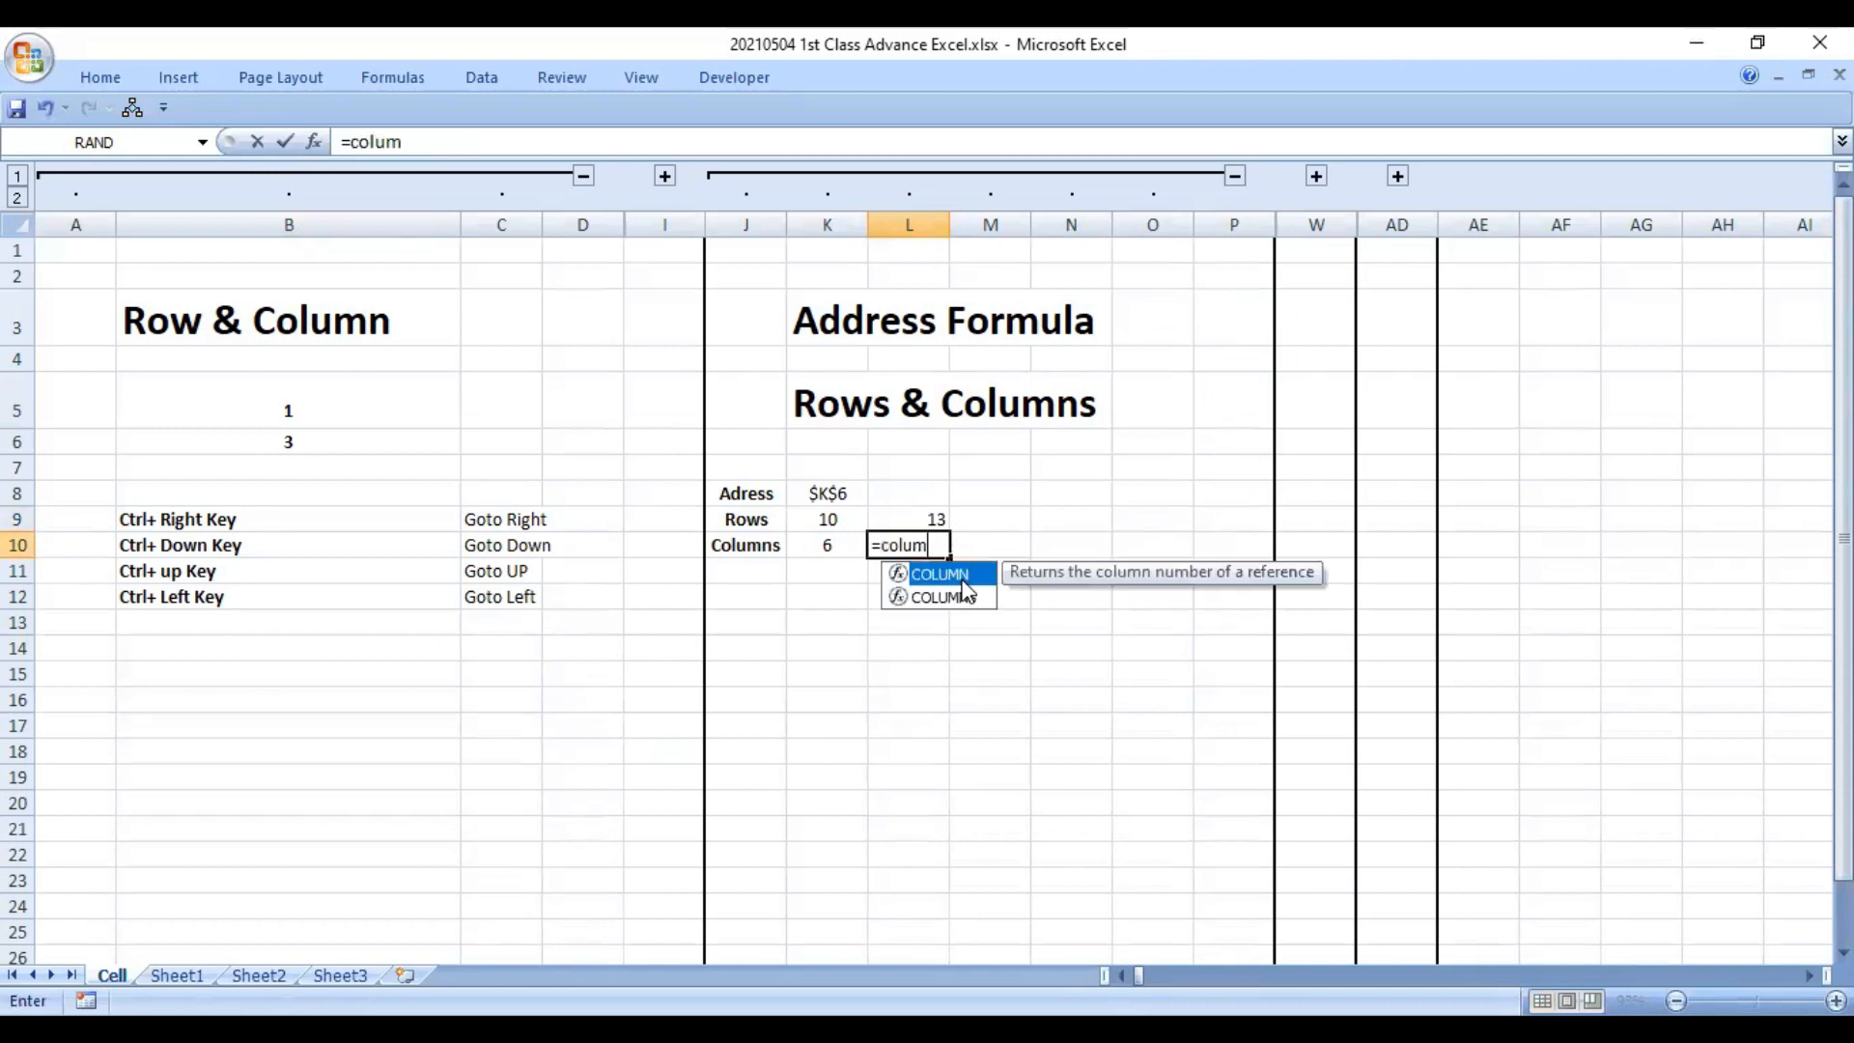
{"action": "key", "text": "Tab"}
{"action": "left_click_drag", "start_coordinate": [757, 623], "coordinate": [1146, 624]}
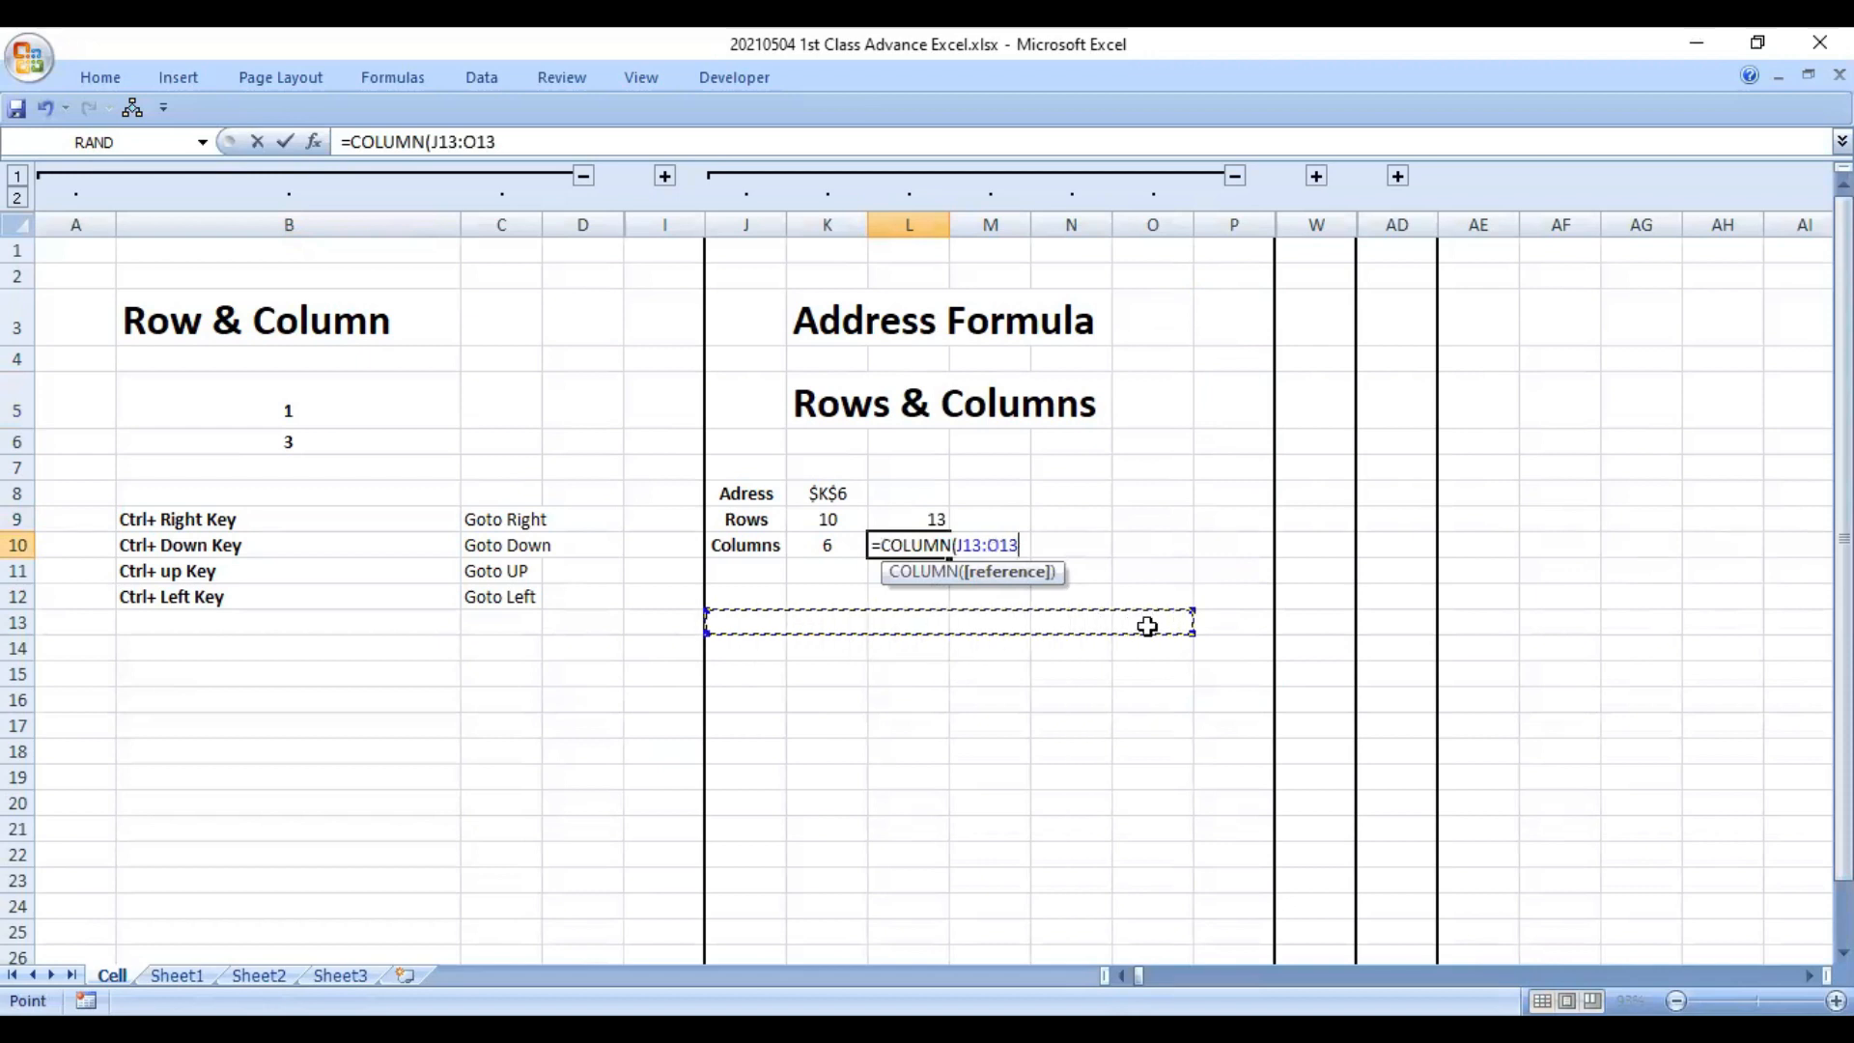
{"action": "key", "text": "Return"}
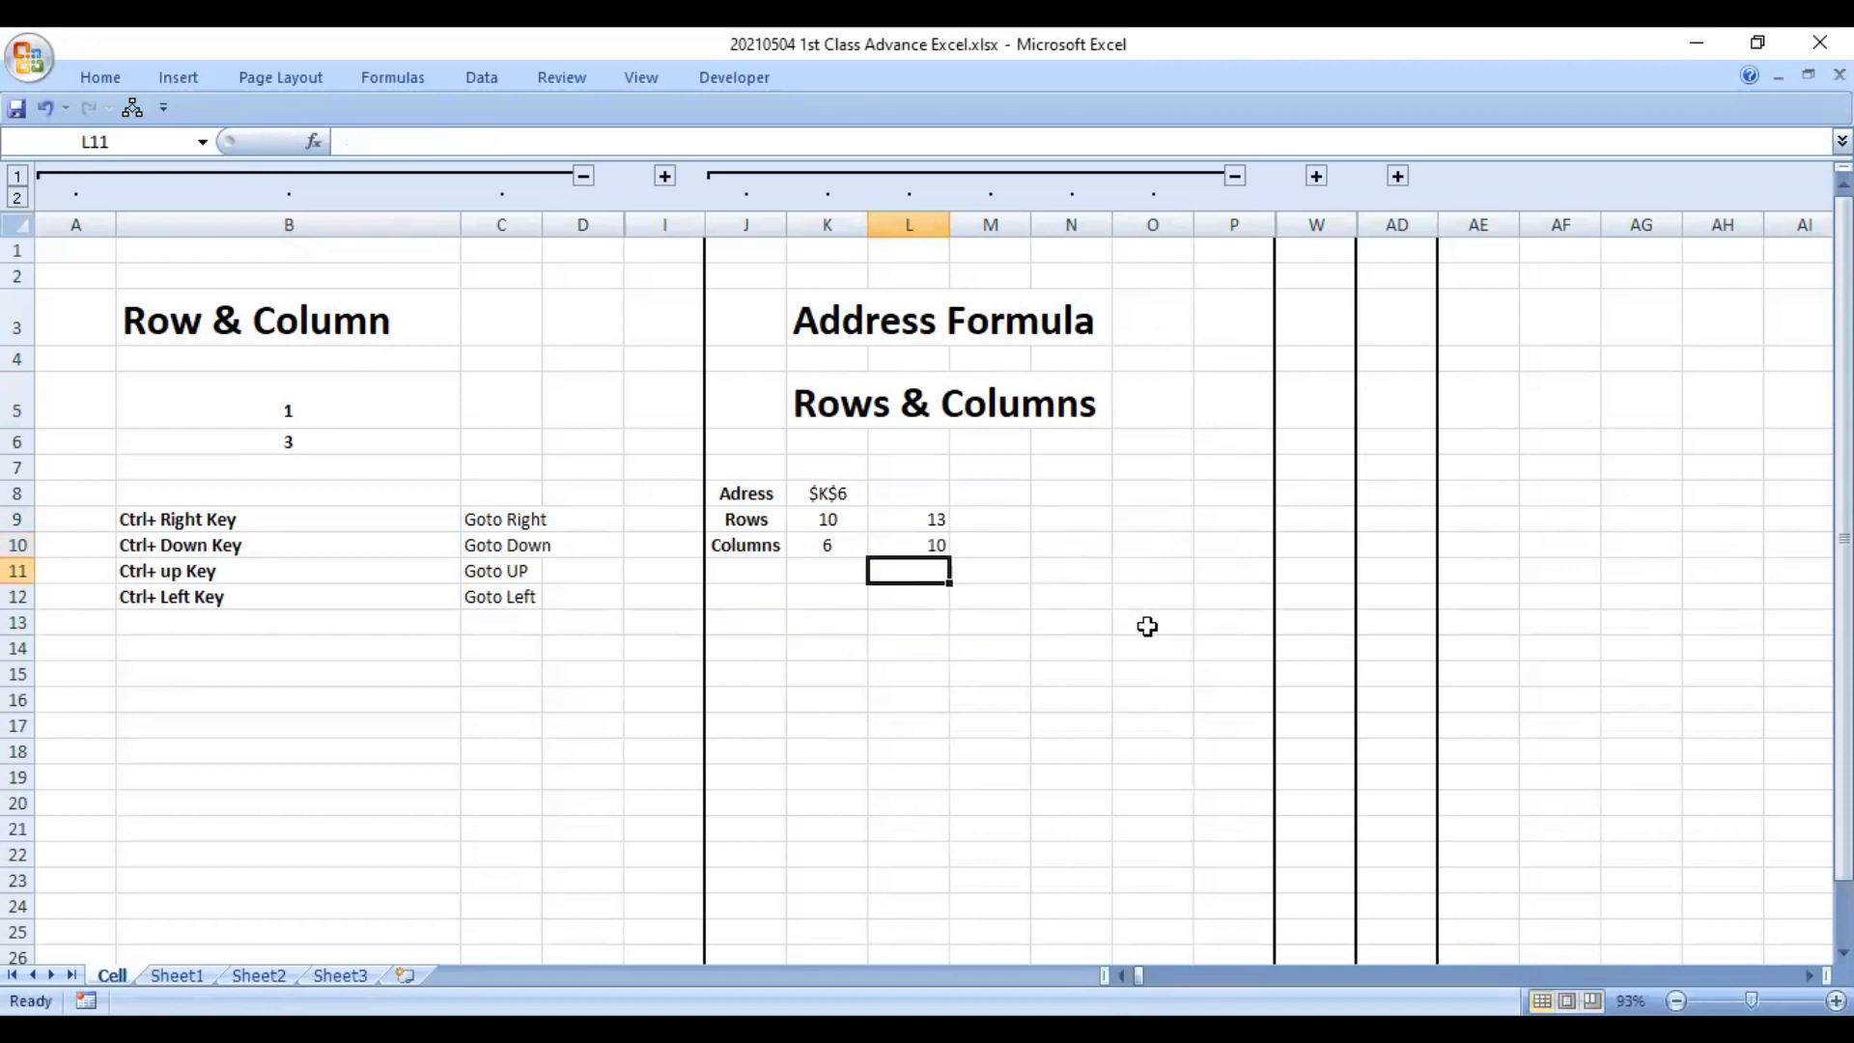
{"action": "key", "text": "Up"}
{"action": "key", "text": "F2"}
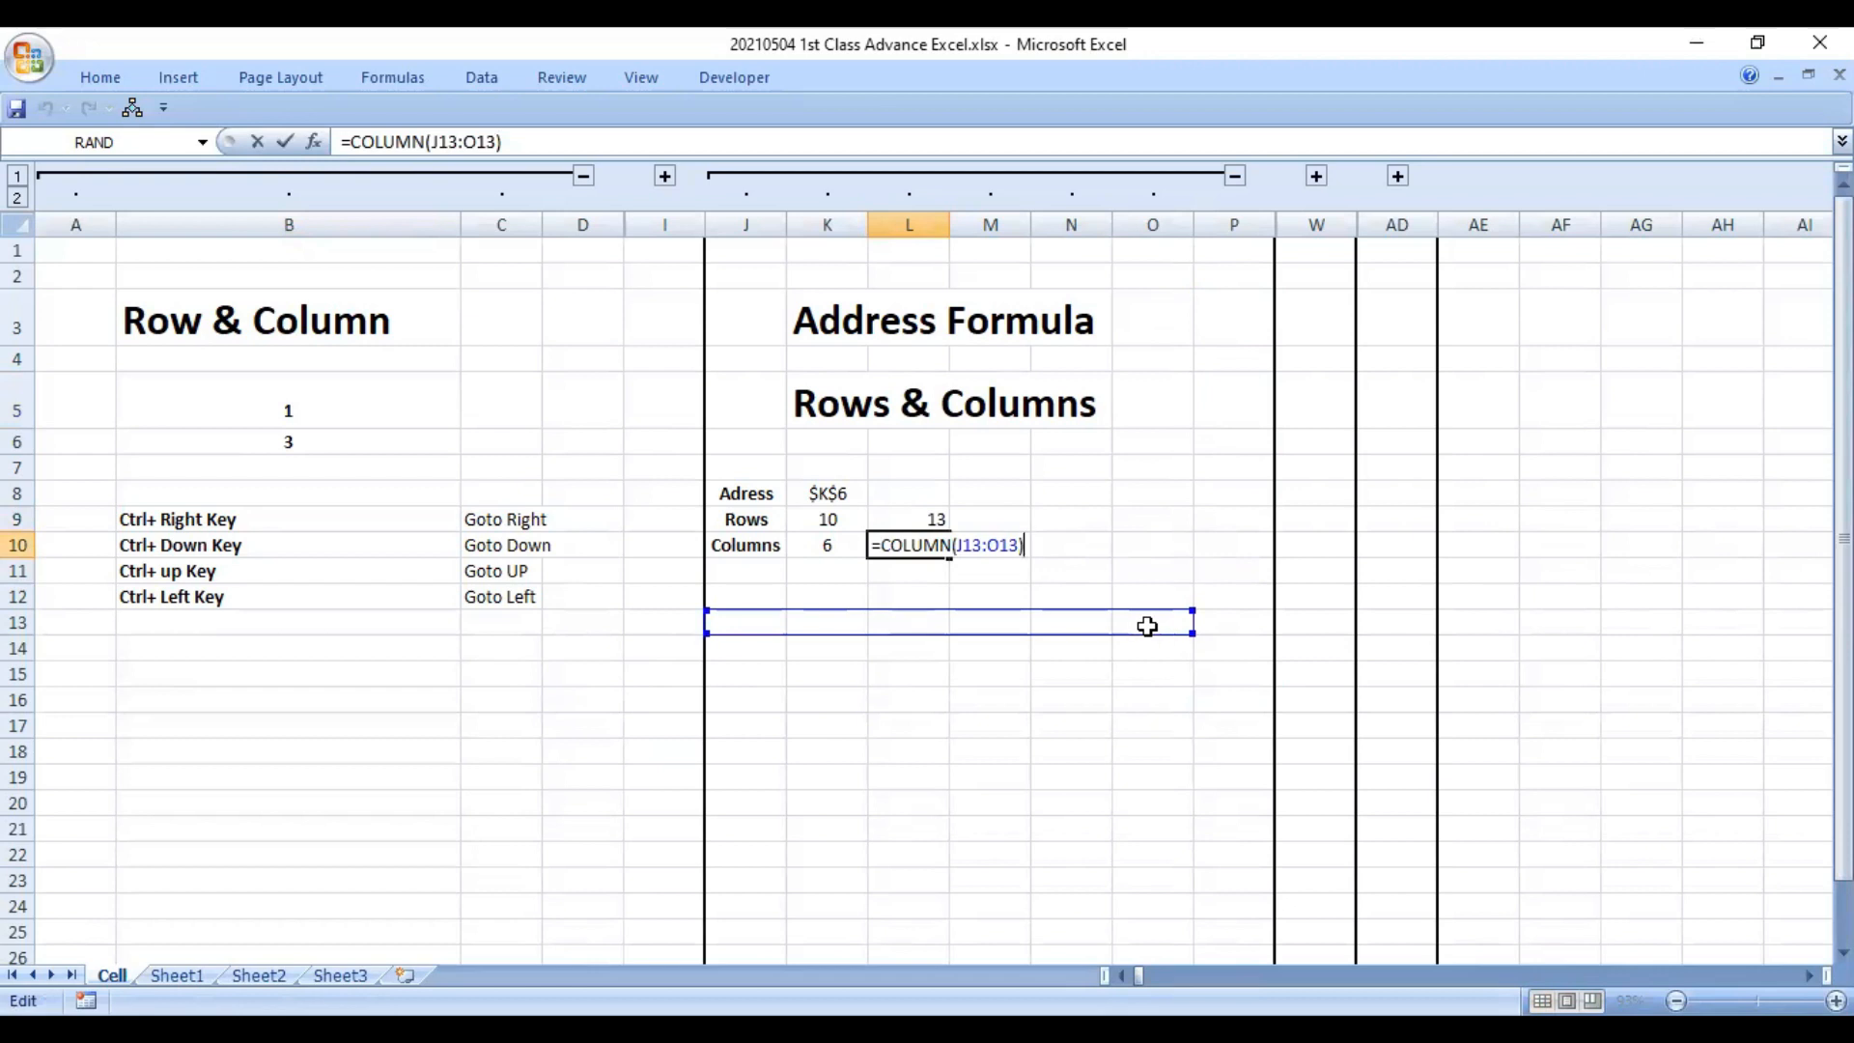
{"action": "key", "text": "Escape"}
- Replace the formula in L10 with =COLUMNS(K12:N12)
{"action": "type", "text": "="}
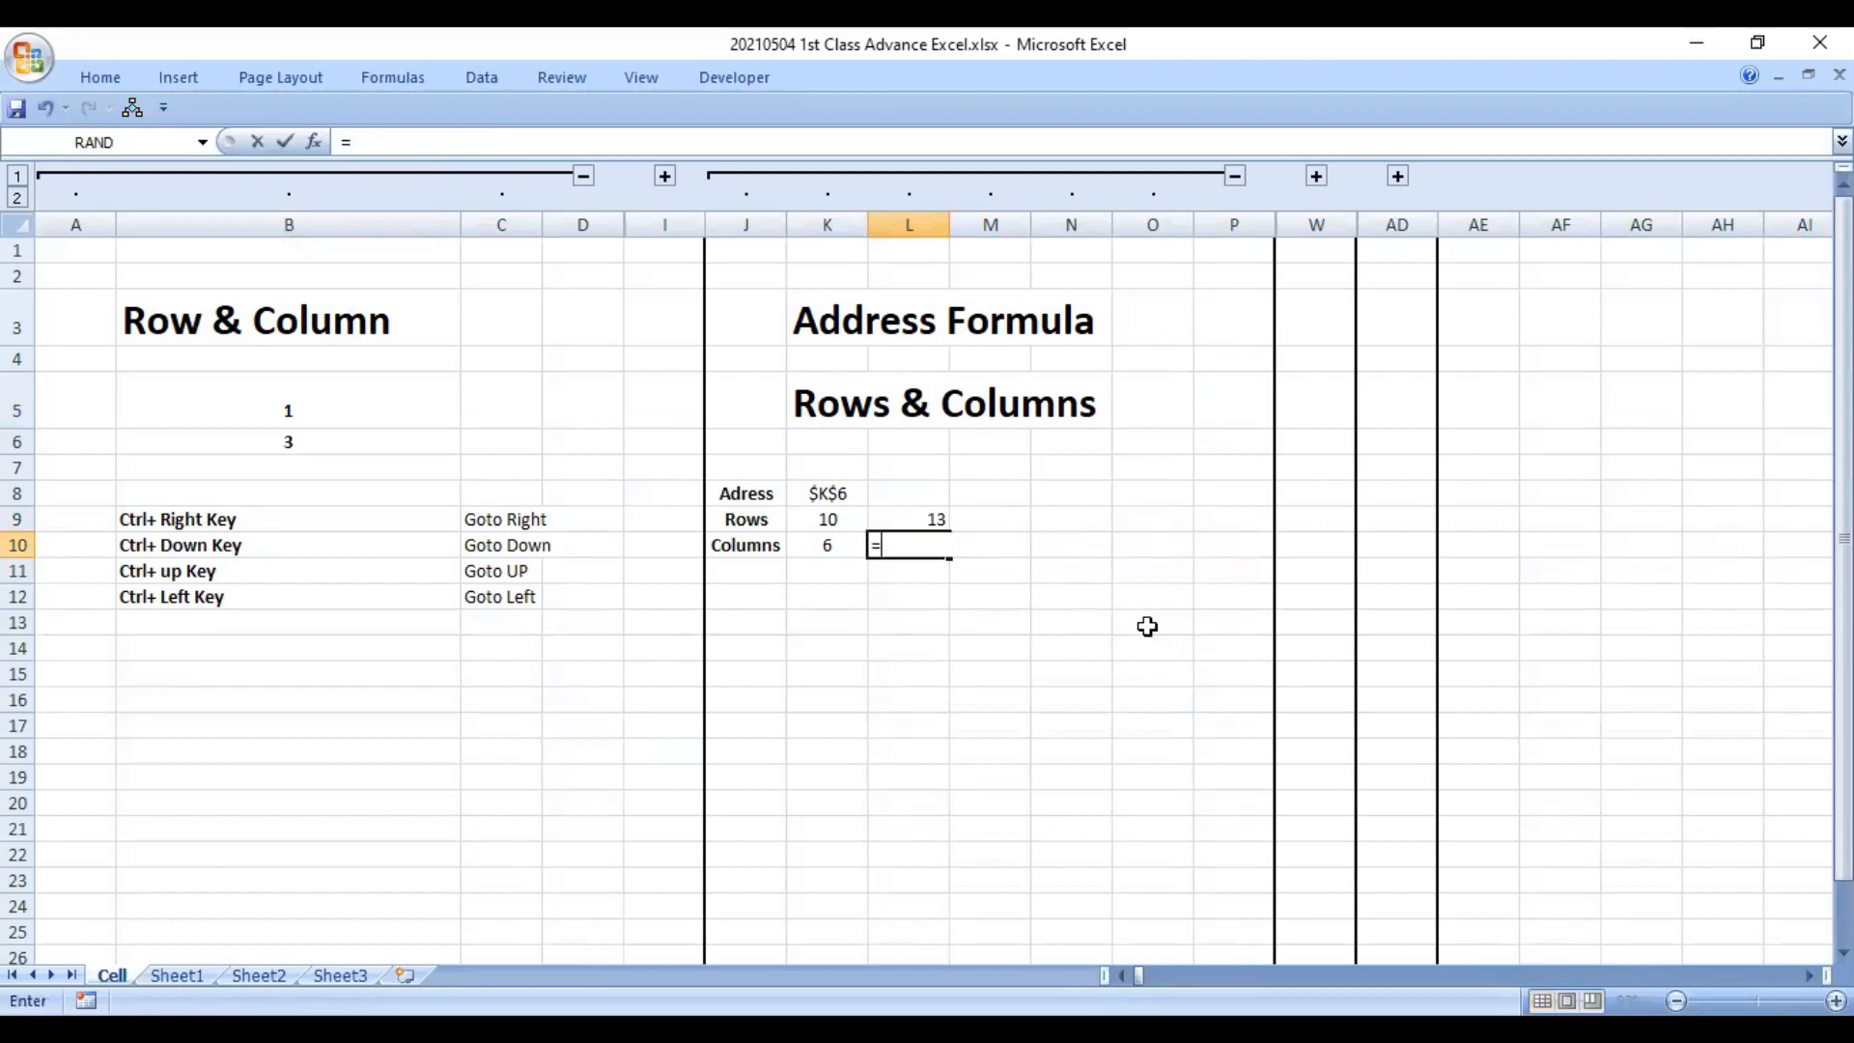
{"action": "type", "text": "col"}
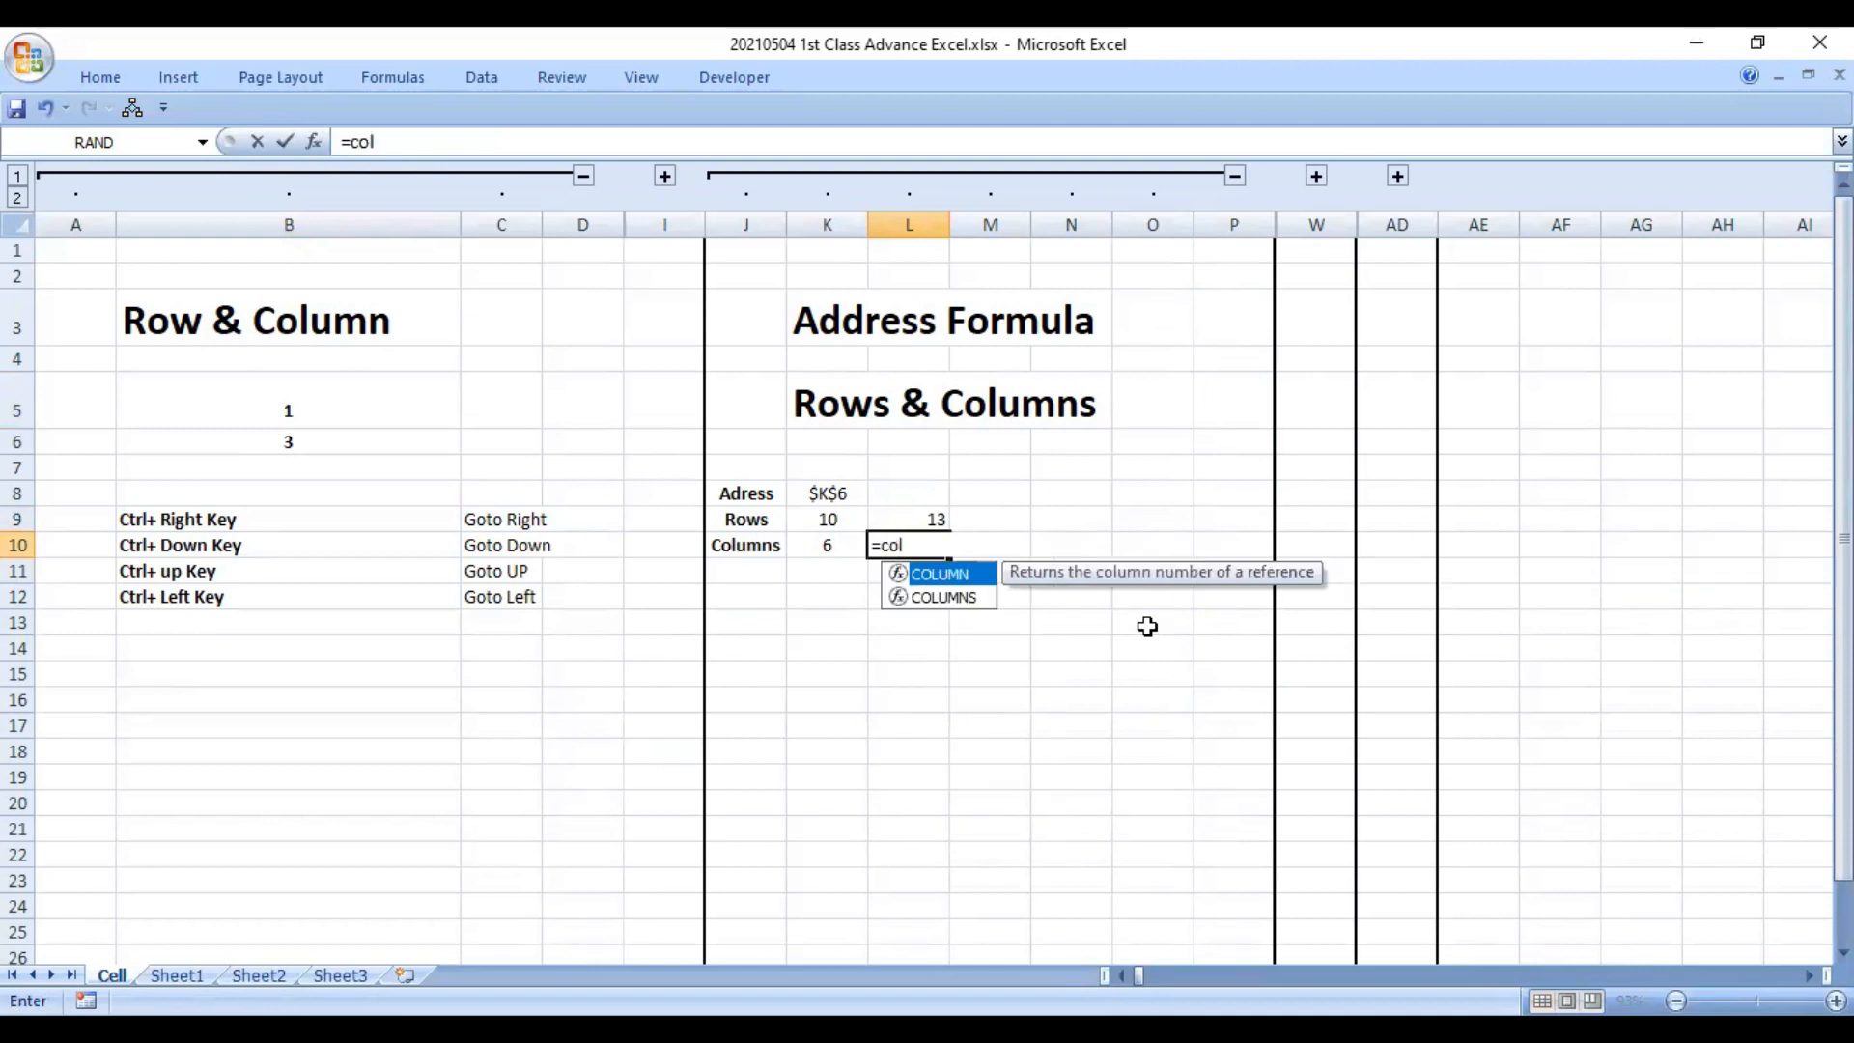
{"action": "key", "text": "Down"}
{"action": "key", "text": "Tab"}
{"action": "key", "text": "Down"}
{"action": "key", "text": "Down"}
{"action": "key", "text": "Left"}
{"action": "key", "text": "shift+Right"}
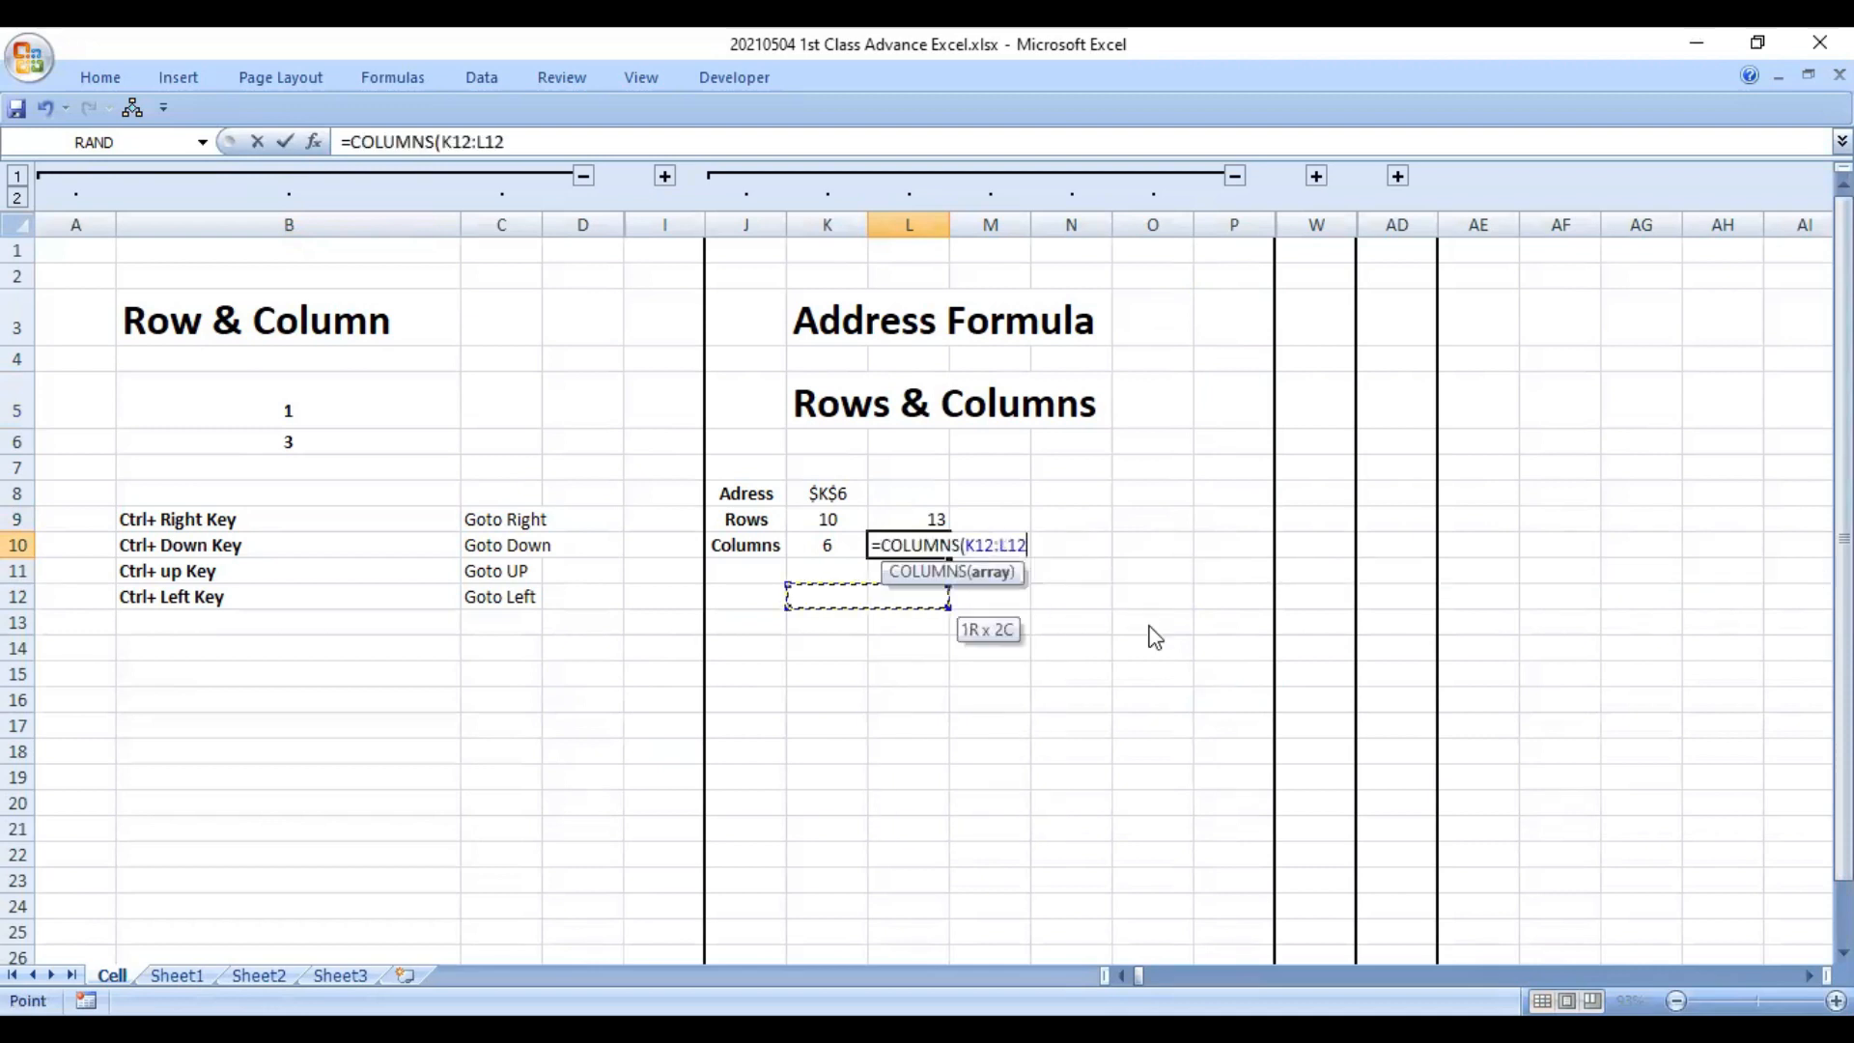
{"action": "key", "text": "shift+Right"}
{"action": "key", "text": "shift+Right"}
{"action": "key", "text": "Return"}
- Go back to the Columns row and inspect the range referenced by the COLUMNS formula in L10
{"action": "key", "text": "Up"}
{"action": "key", "text": "Down"}
{"action": "key", "text": "Left"}
{"action": "key", "text": "Left"}
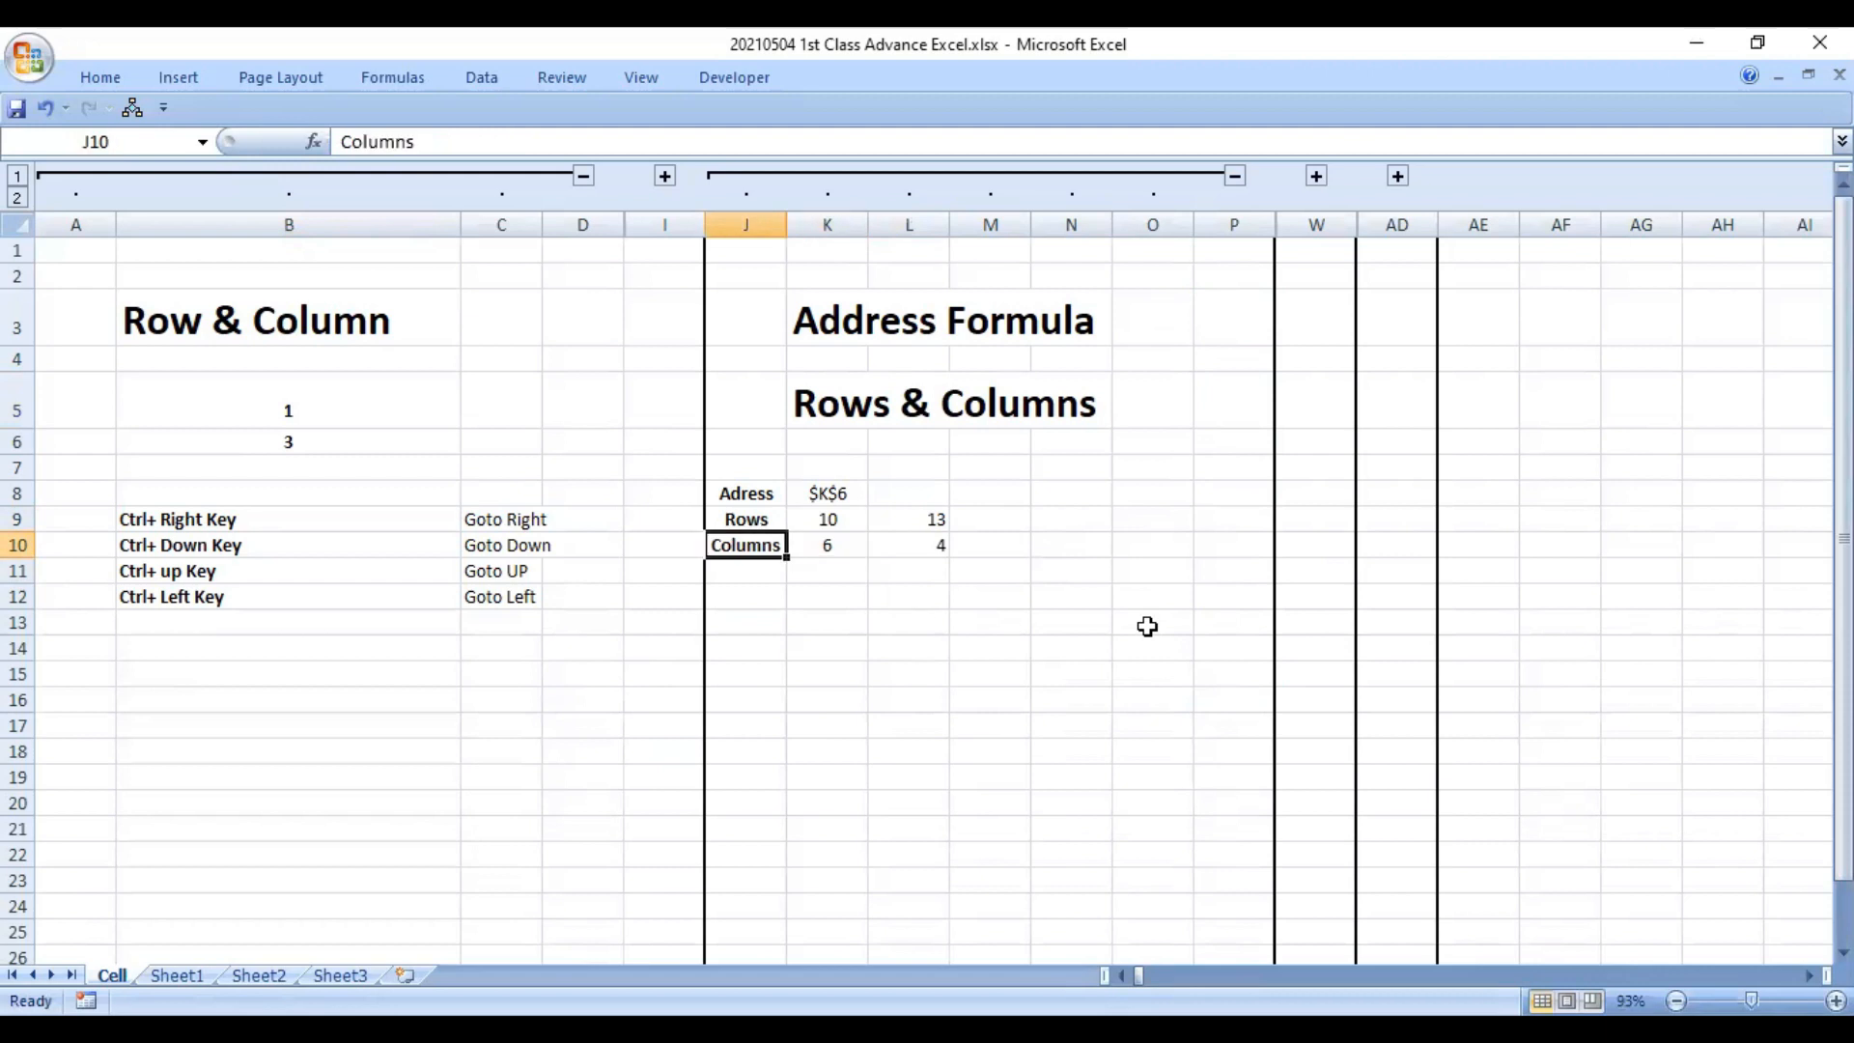
{"action": "left_click", "coordinate": [932, 541]}
{"action": "key", "text": "F2"}
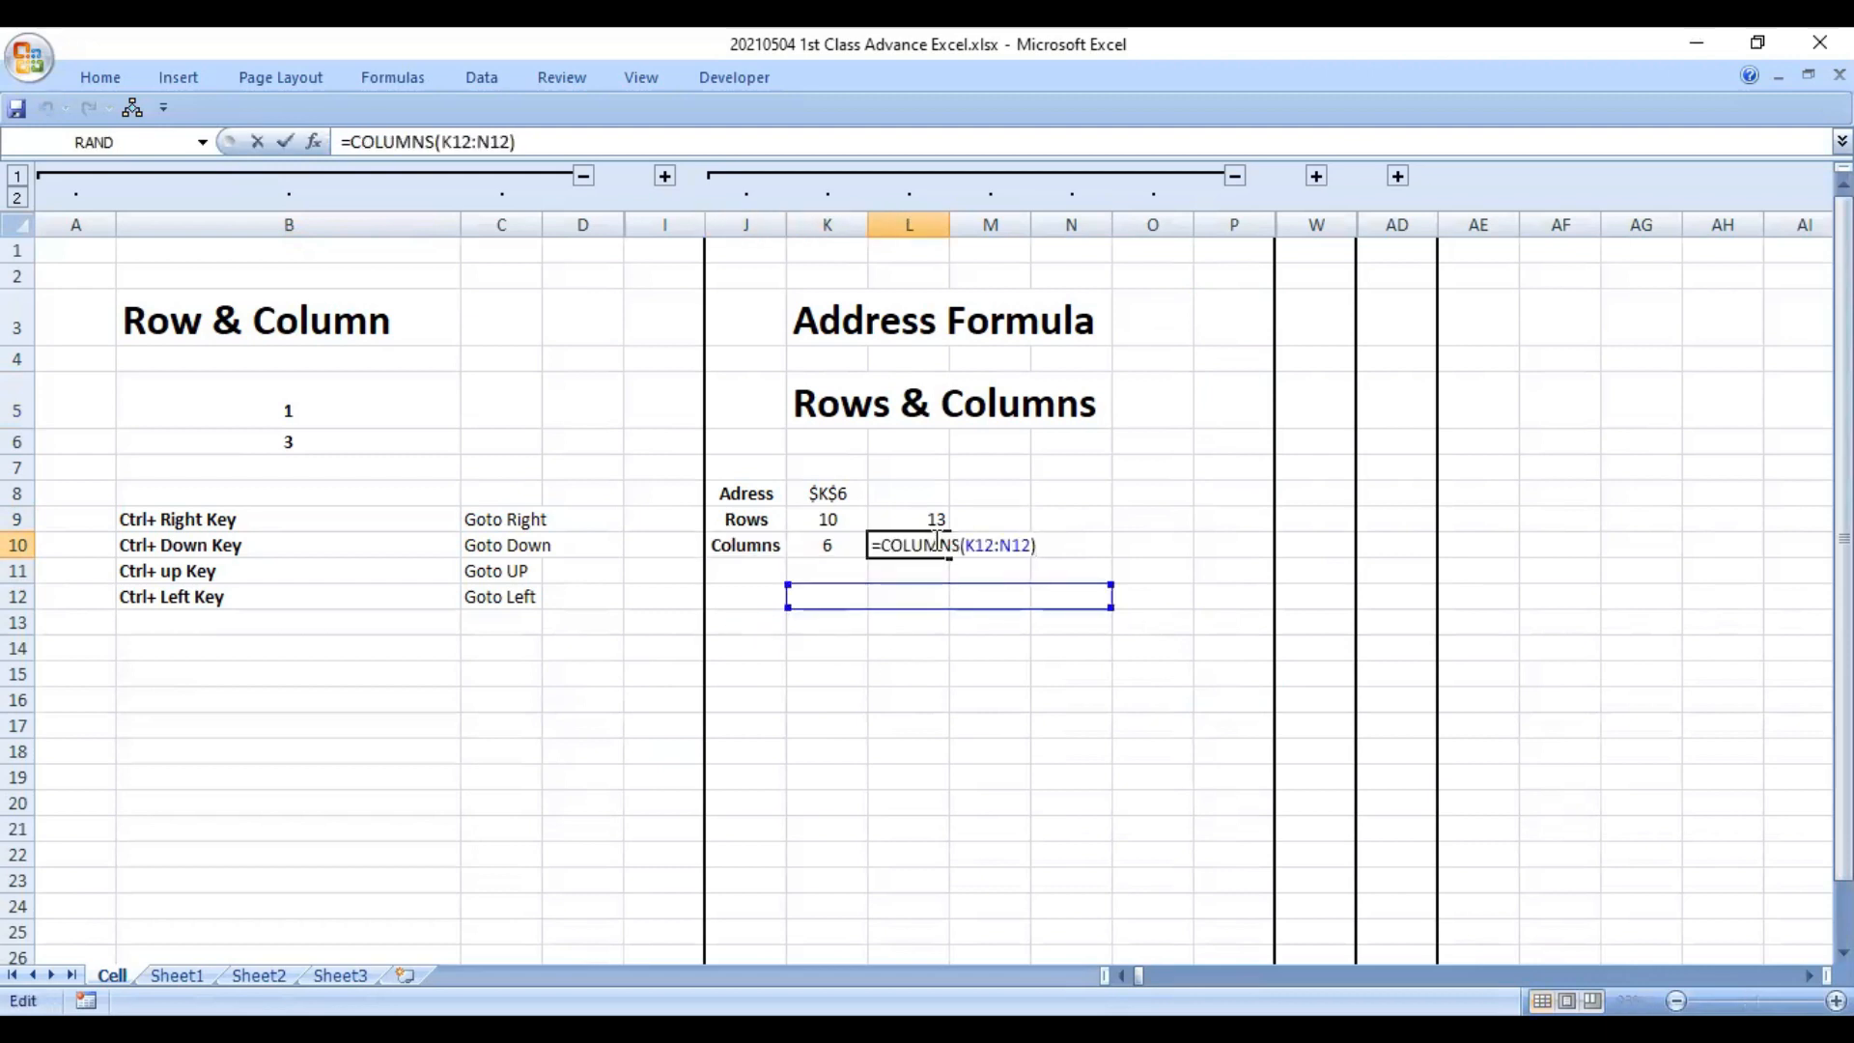
{"action": "key", "text": "Escape"}
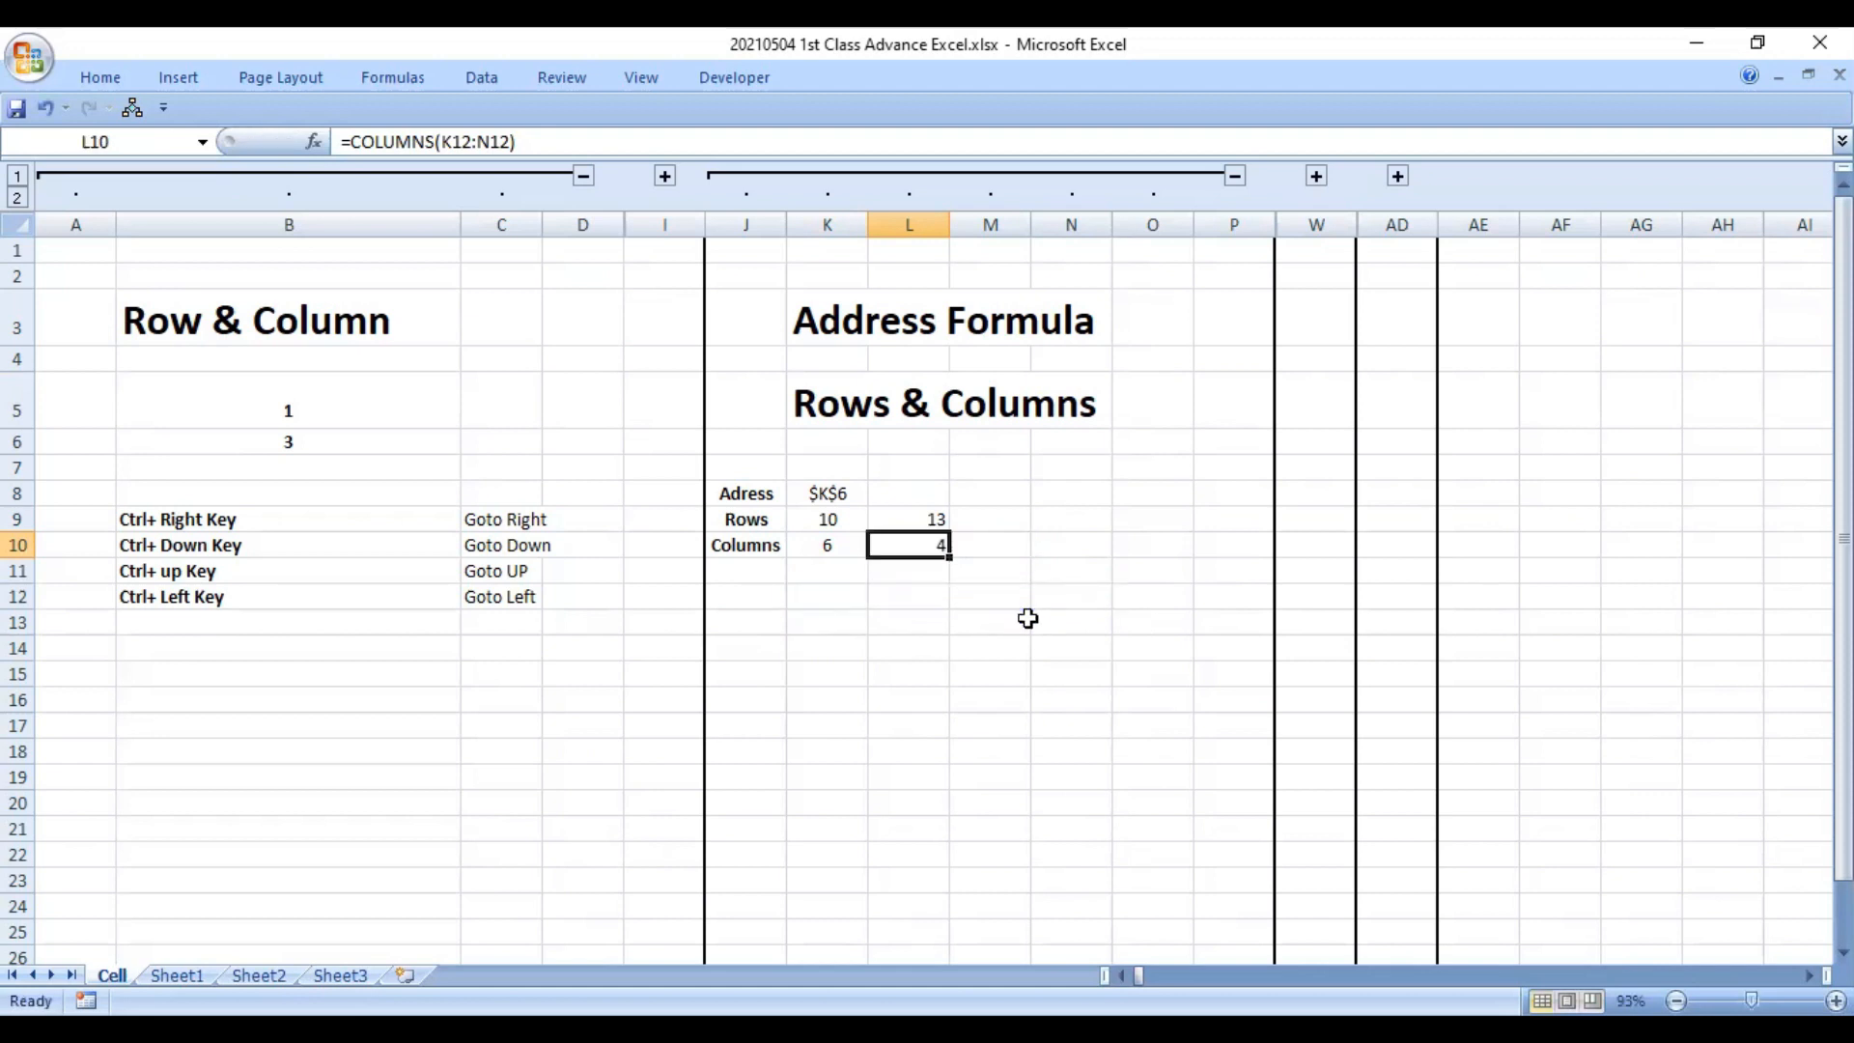
- Overwrite the formula in L10 with =COLUMNS(K13:O13), keeping L10 selected
{"action": "type", "text": "="}
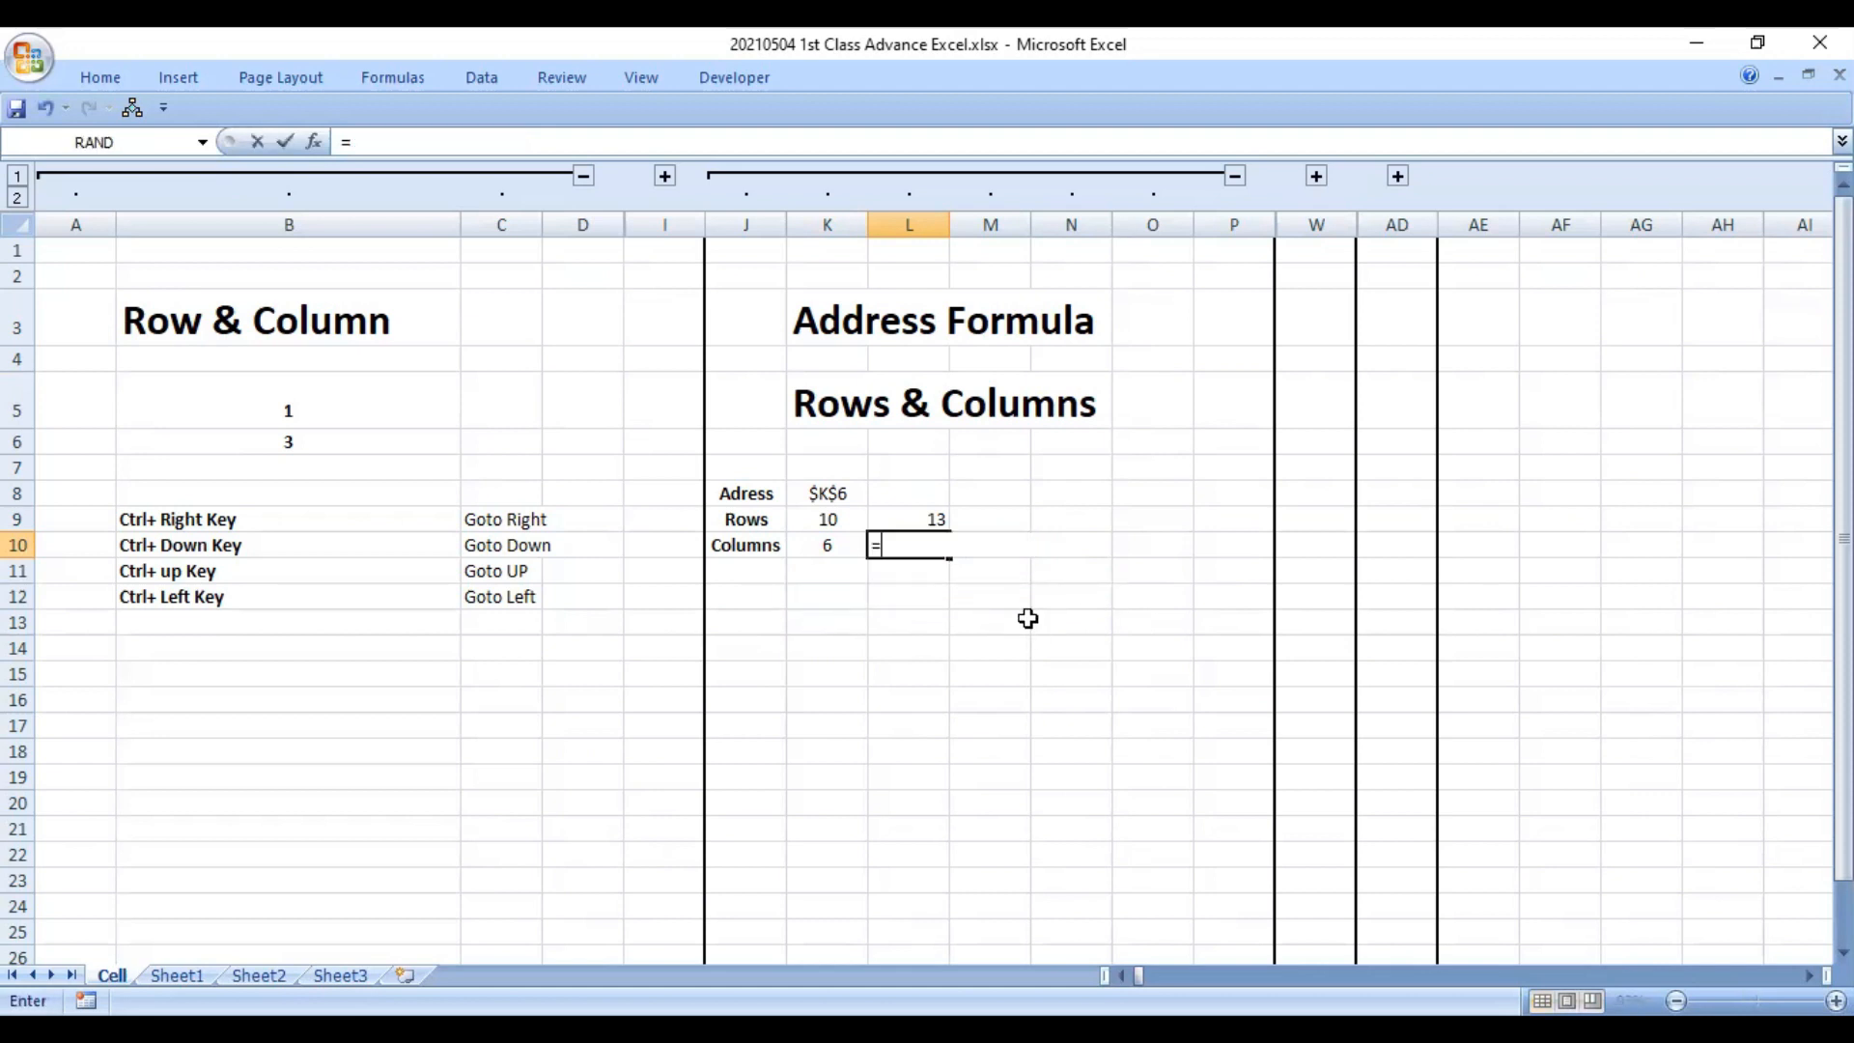
{"action": "type", "text": "COLUMNS("}
{"action": "key", "text": "Down"}
{"action": "key", "text": "Down"}
{"action": "key", "text": "Down"}
{"action": "key", "text": "Left"}
{"action": "key", "text": "shift+Right"}
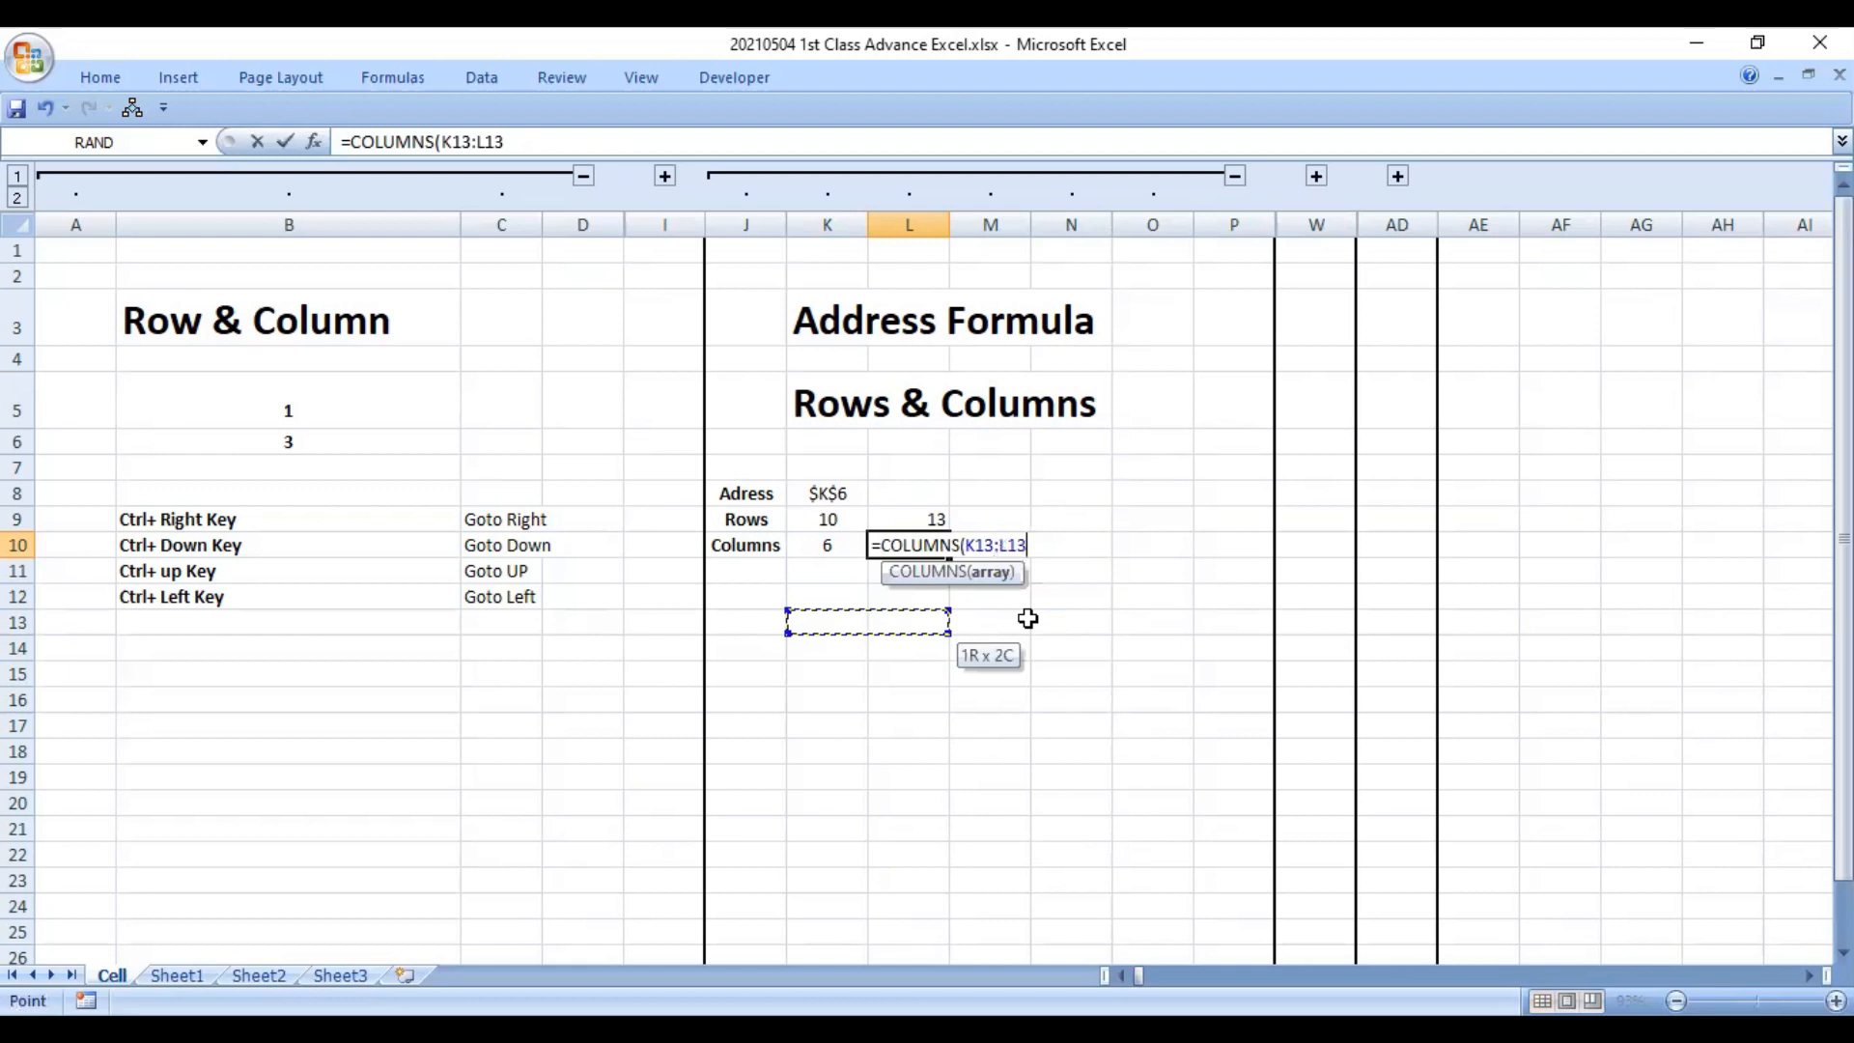
{"action": "key", "text": "shift+Right"}
{"action": "key", "text": "shift+Right"}
{"action": "key", "text": "shift+Right"}
{"action": "key", "text": "Left"}
{"action": "key", "text": "Right"}
{"action": "key", "text": "shift+Right"}
{"action": "key", "text": "shift+Right"}
{"action": "key", "text": "shift+Right"}
{"action": "key", "text": "shift+Right"}
{"action": "key", "text": "ctrl+Return"}
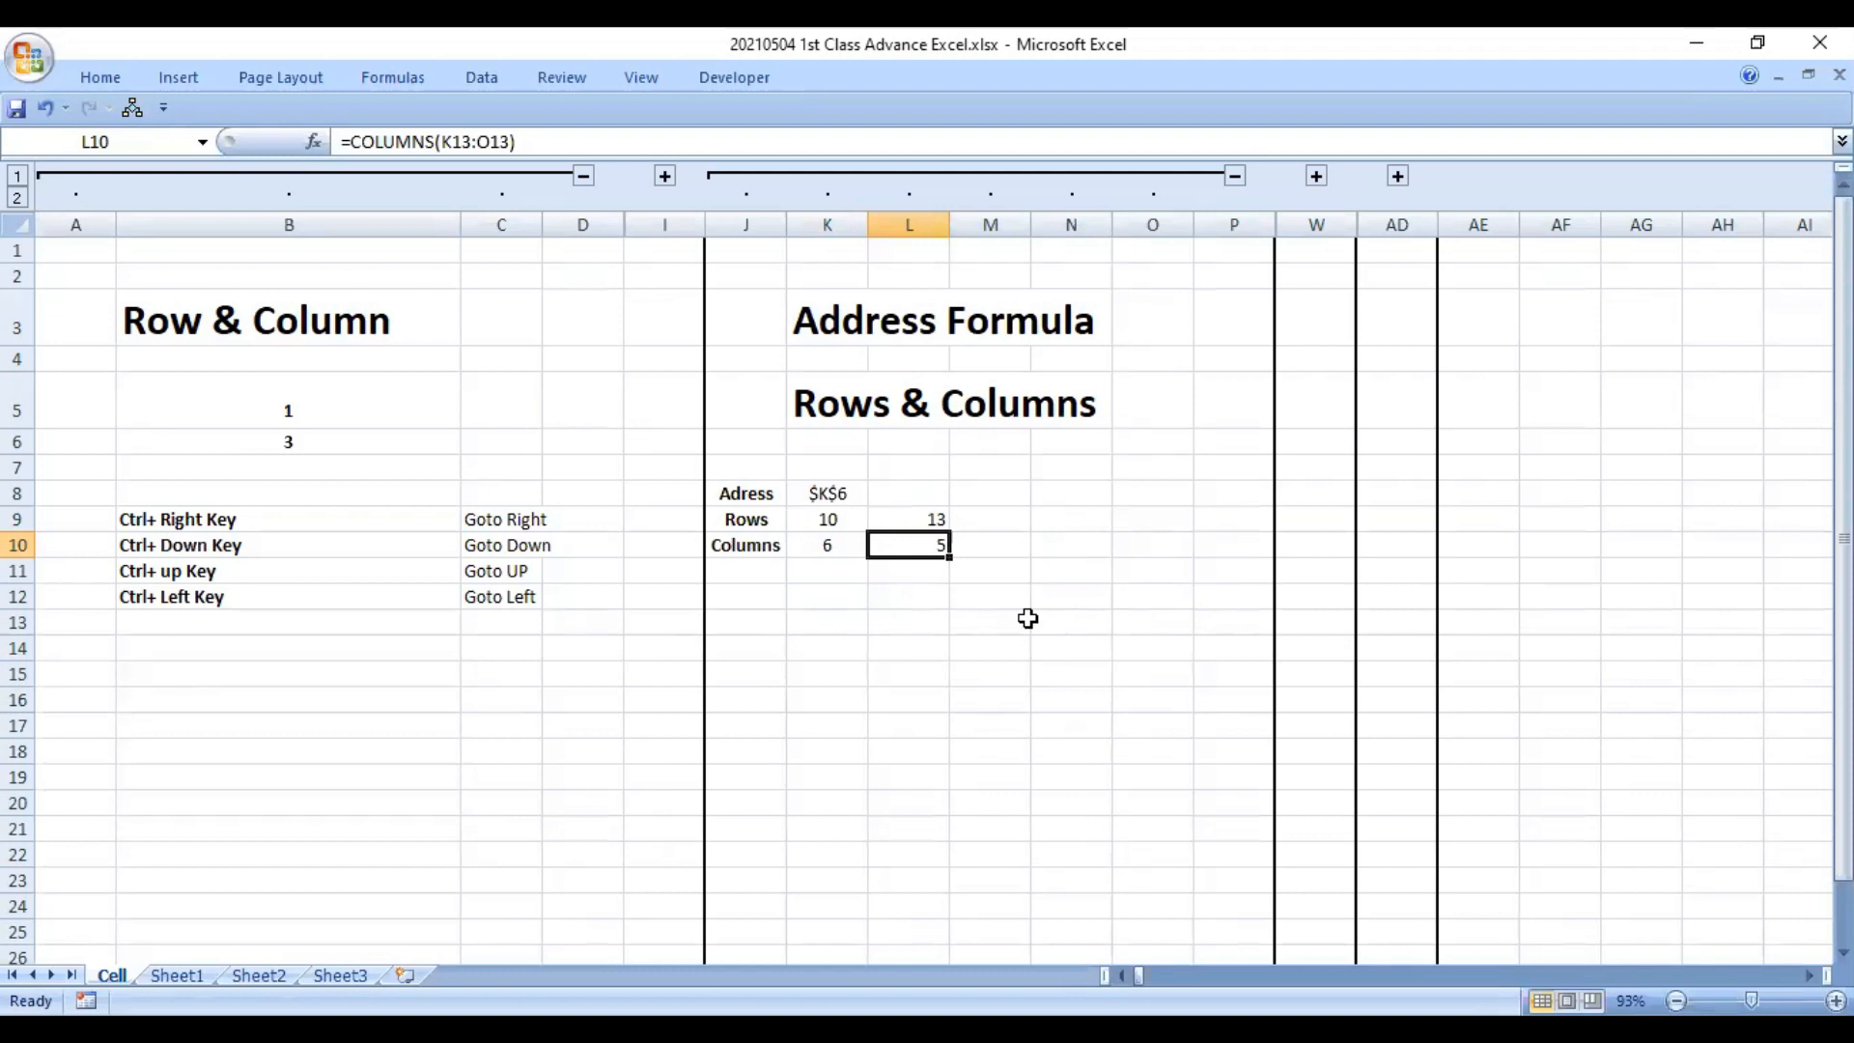
- Collapse the column groups A:C and J:O, and expand the group Q:V that holds the Freeze section
{"action": "left_click", "coordinate": [971, 620]}
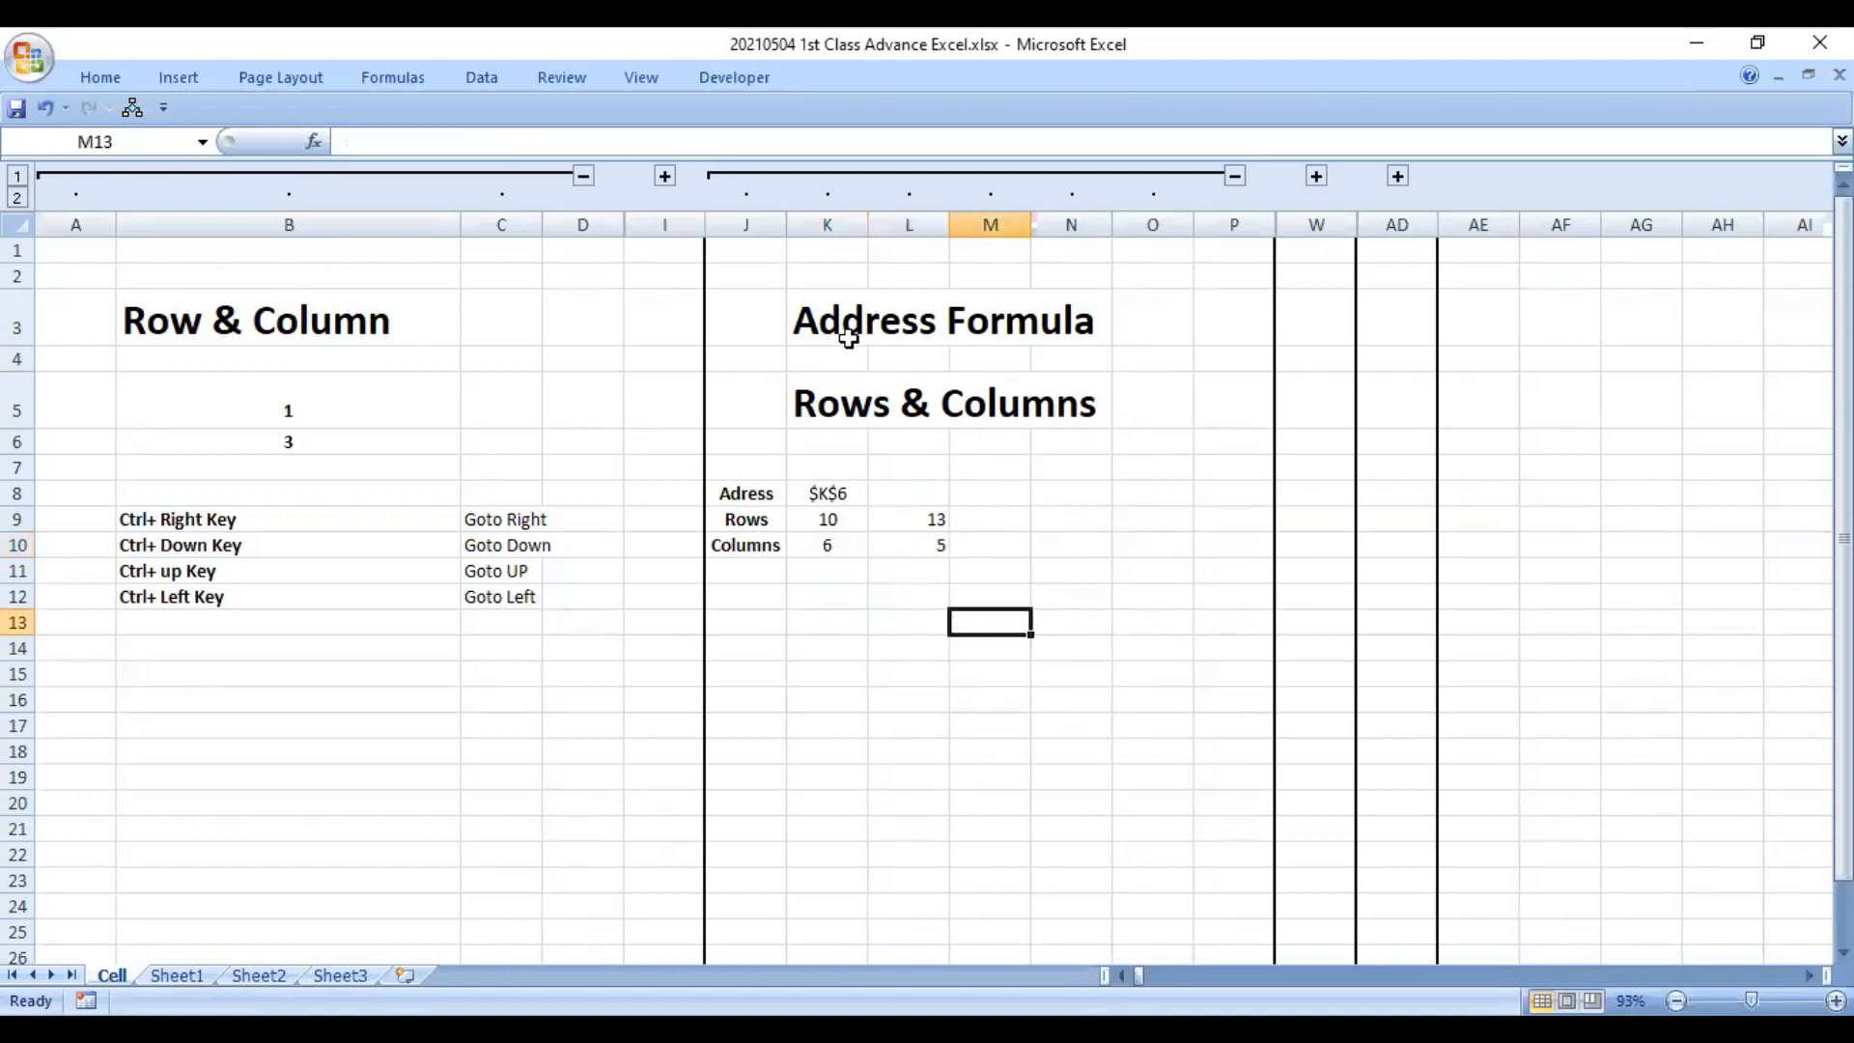
{"action": "left_click", "coordinate": [582, 180]}
{"action": "left_click", "coordinate": [728, 176]}
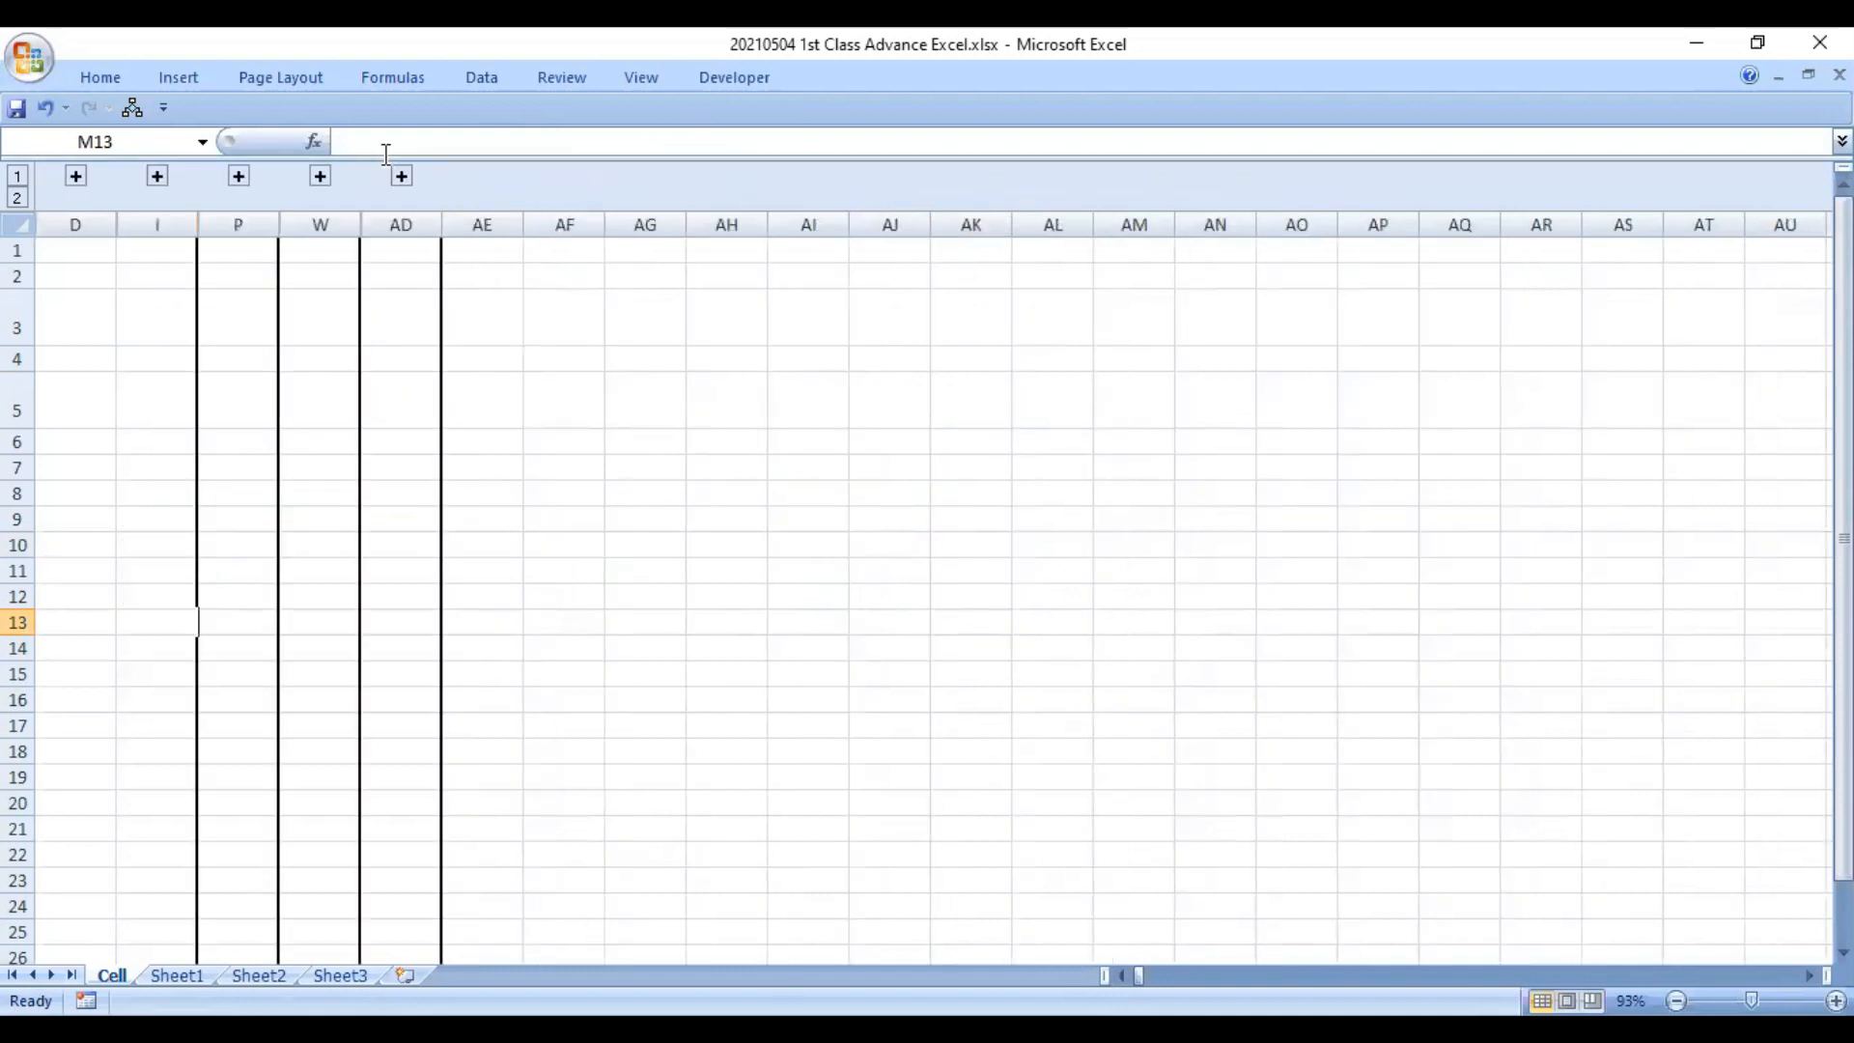
{"action": "left_click", "coordinate": [320, 176]}
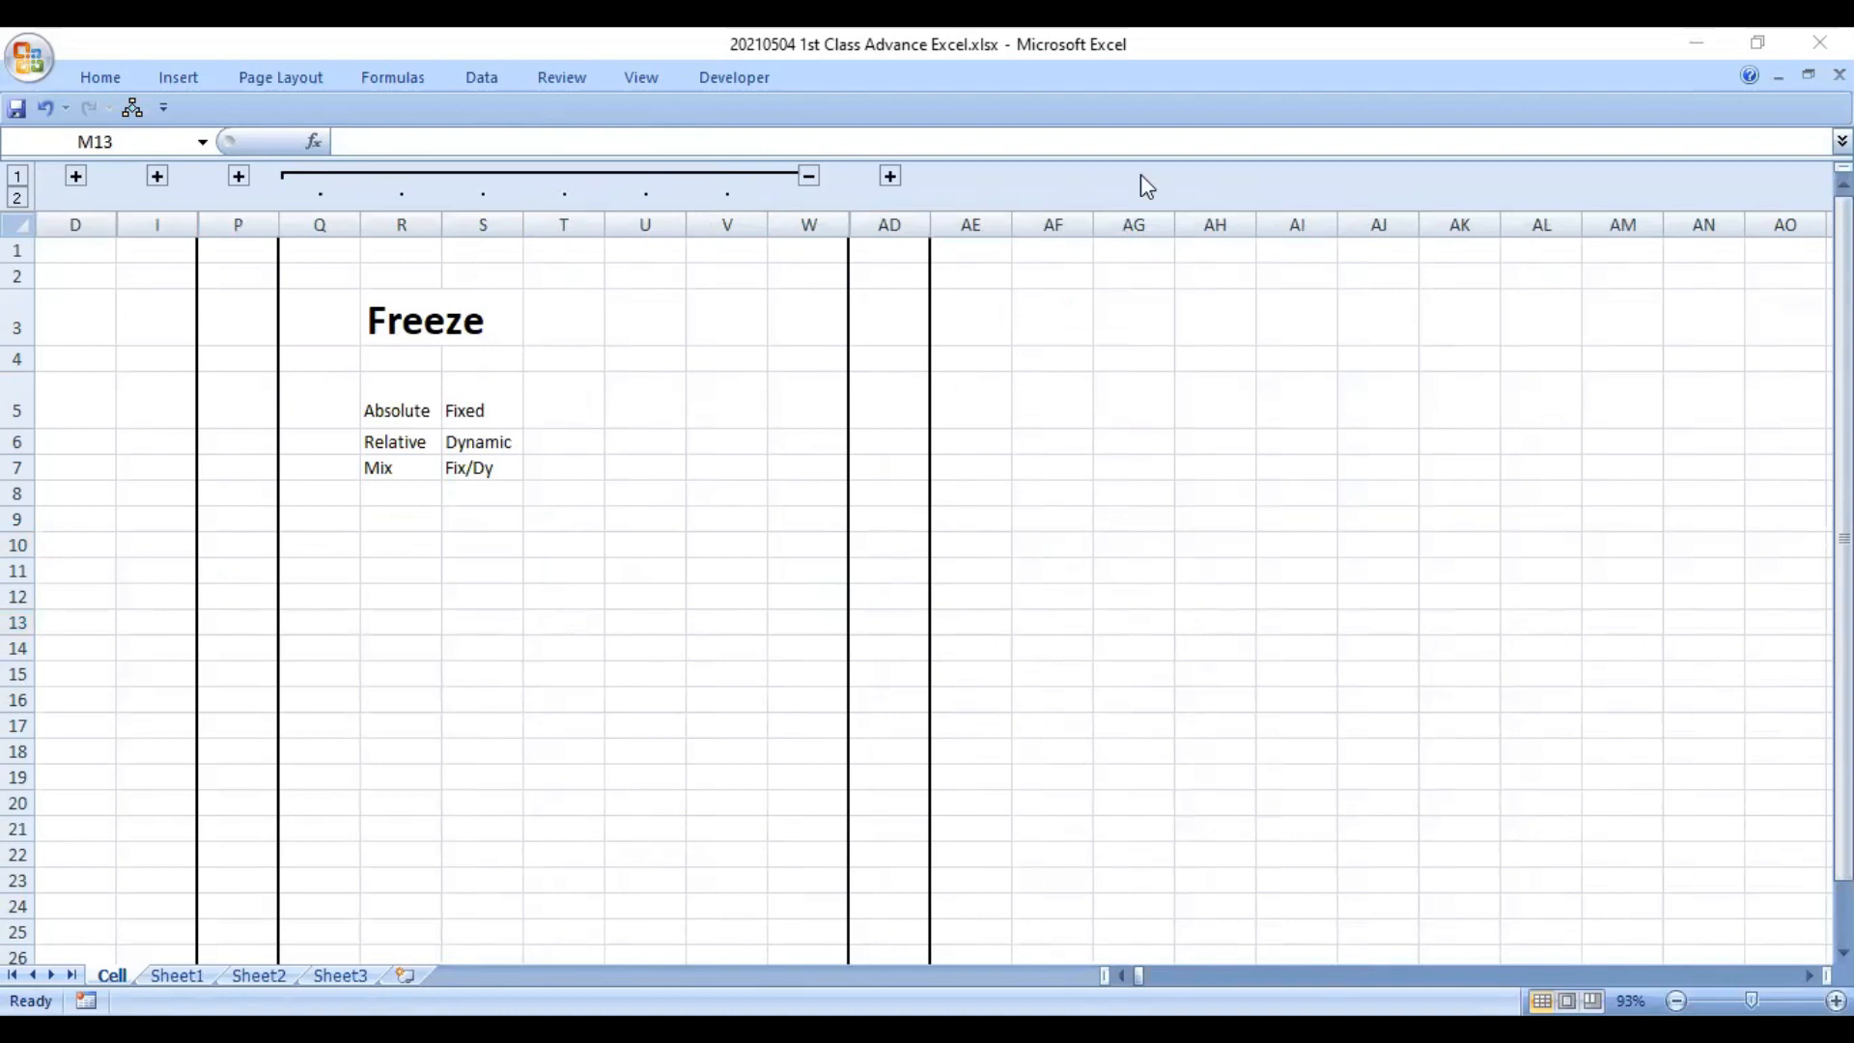
- Enter the text Formula in R11 and copy it to R14
{"action": "left_click", "coordinate": [398, 575]}
{"action": "type", "text": "Formula"}
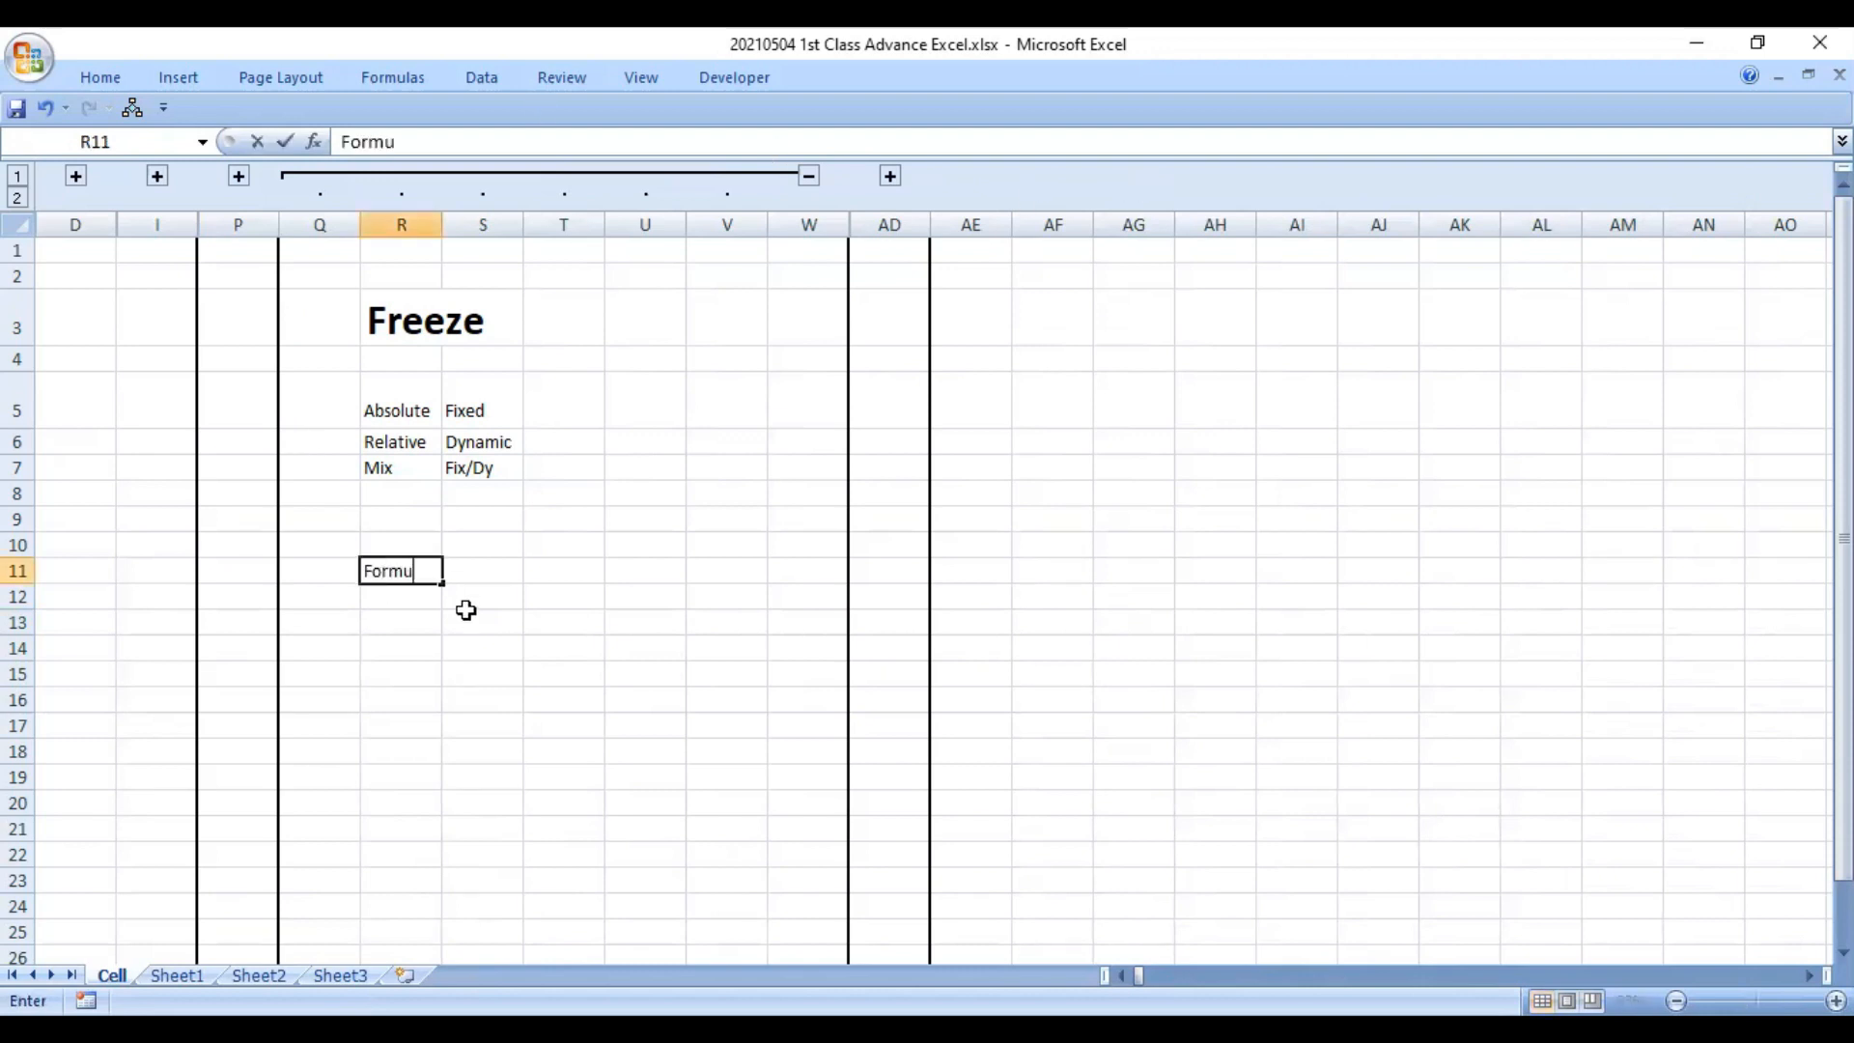
{"action": "key", "text": "Return"}
{"action": "key", "text": "Up"}
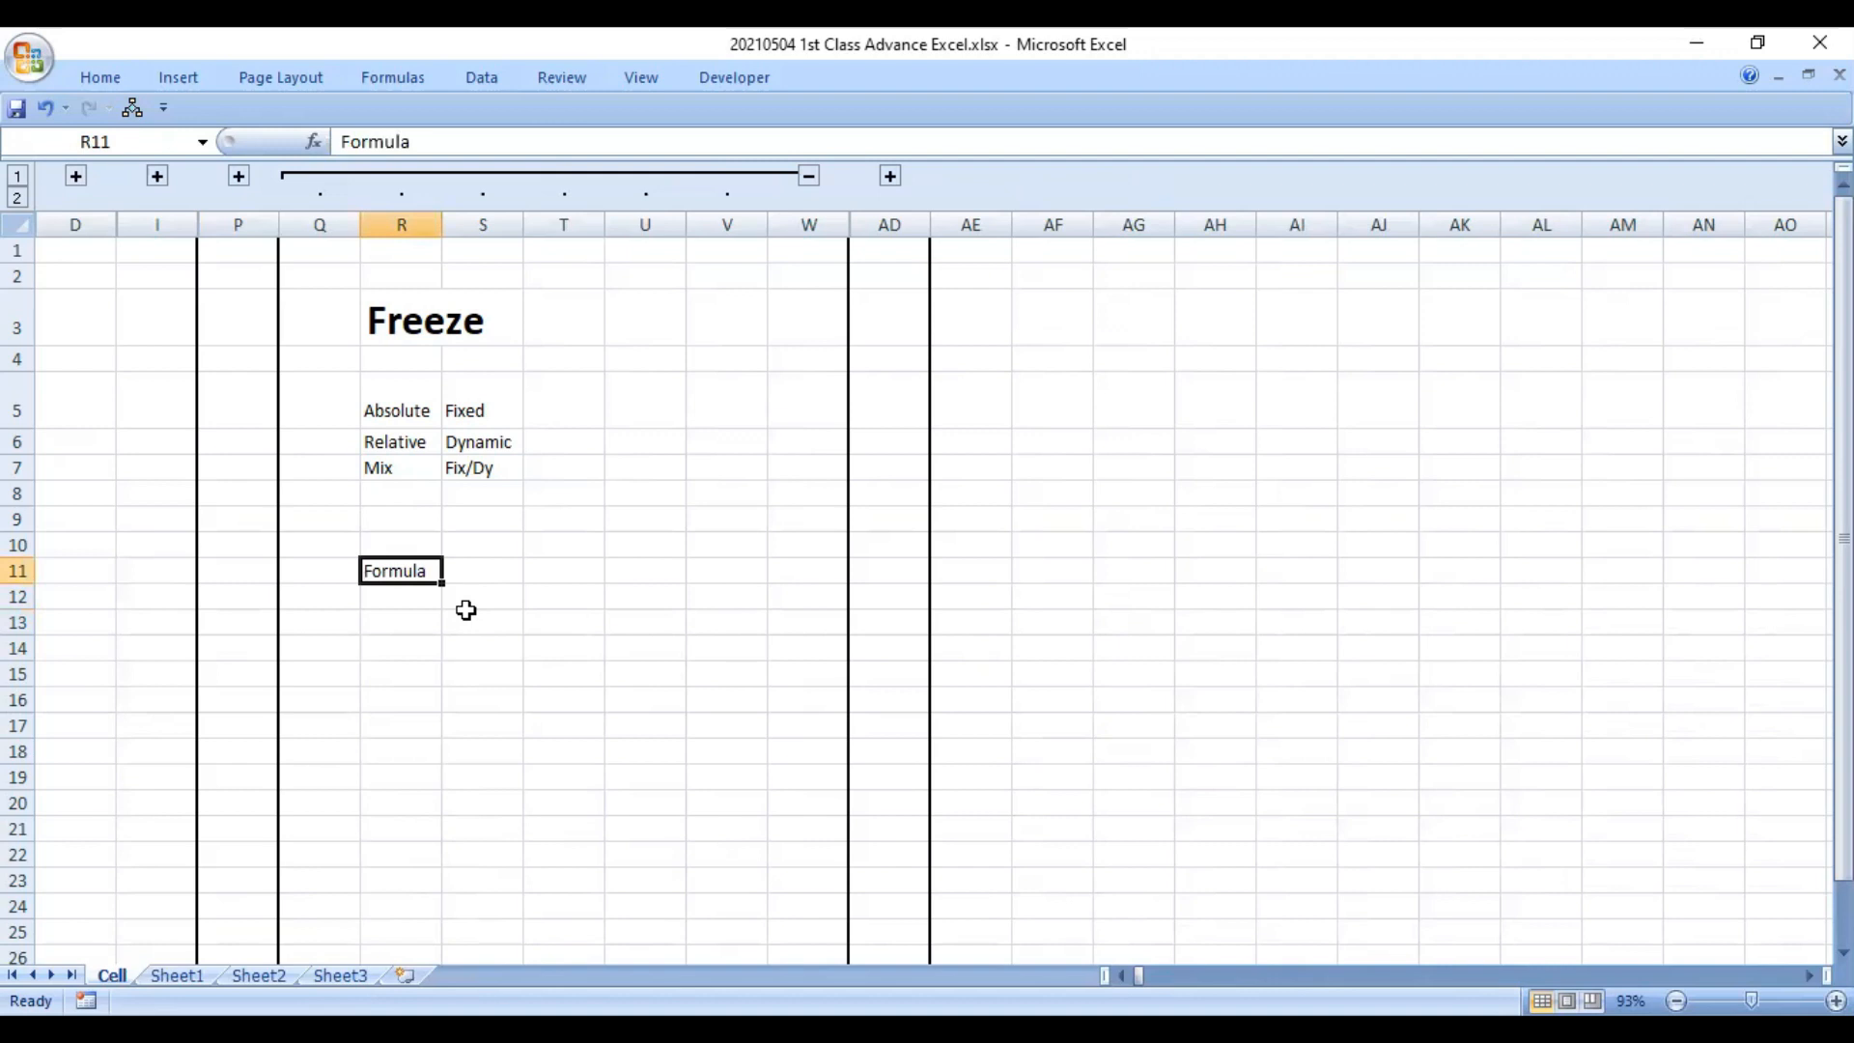
{"action": "key", "text": "ctrl+c"}
{"action": "key", "text": "Down"}
{"action": "key", "text": "Down"}
{"action": "key", "text": "Down"}
{"action": "key", "text": "ctrl+v"}
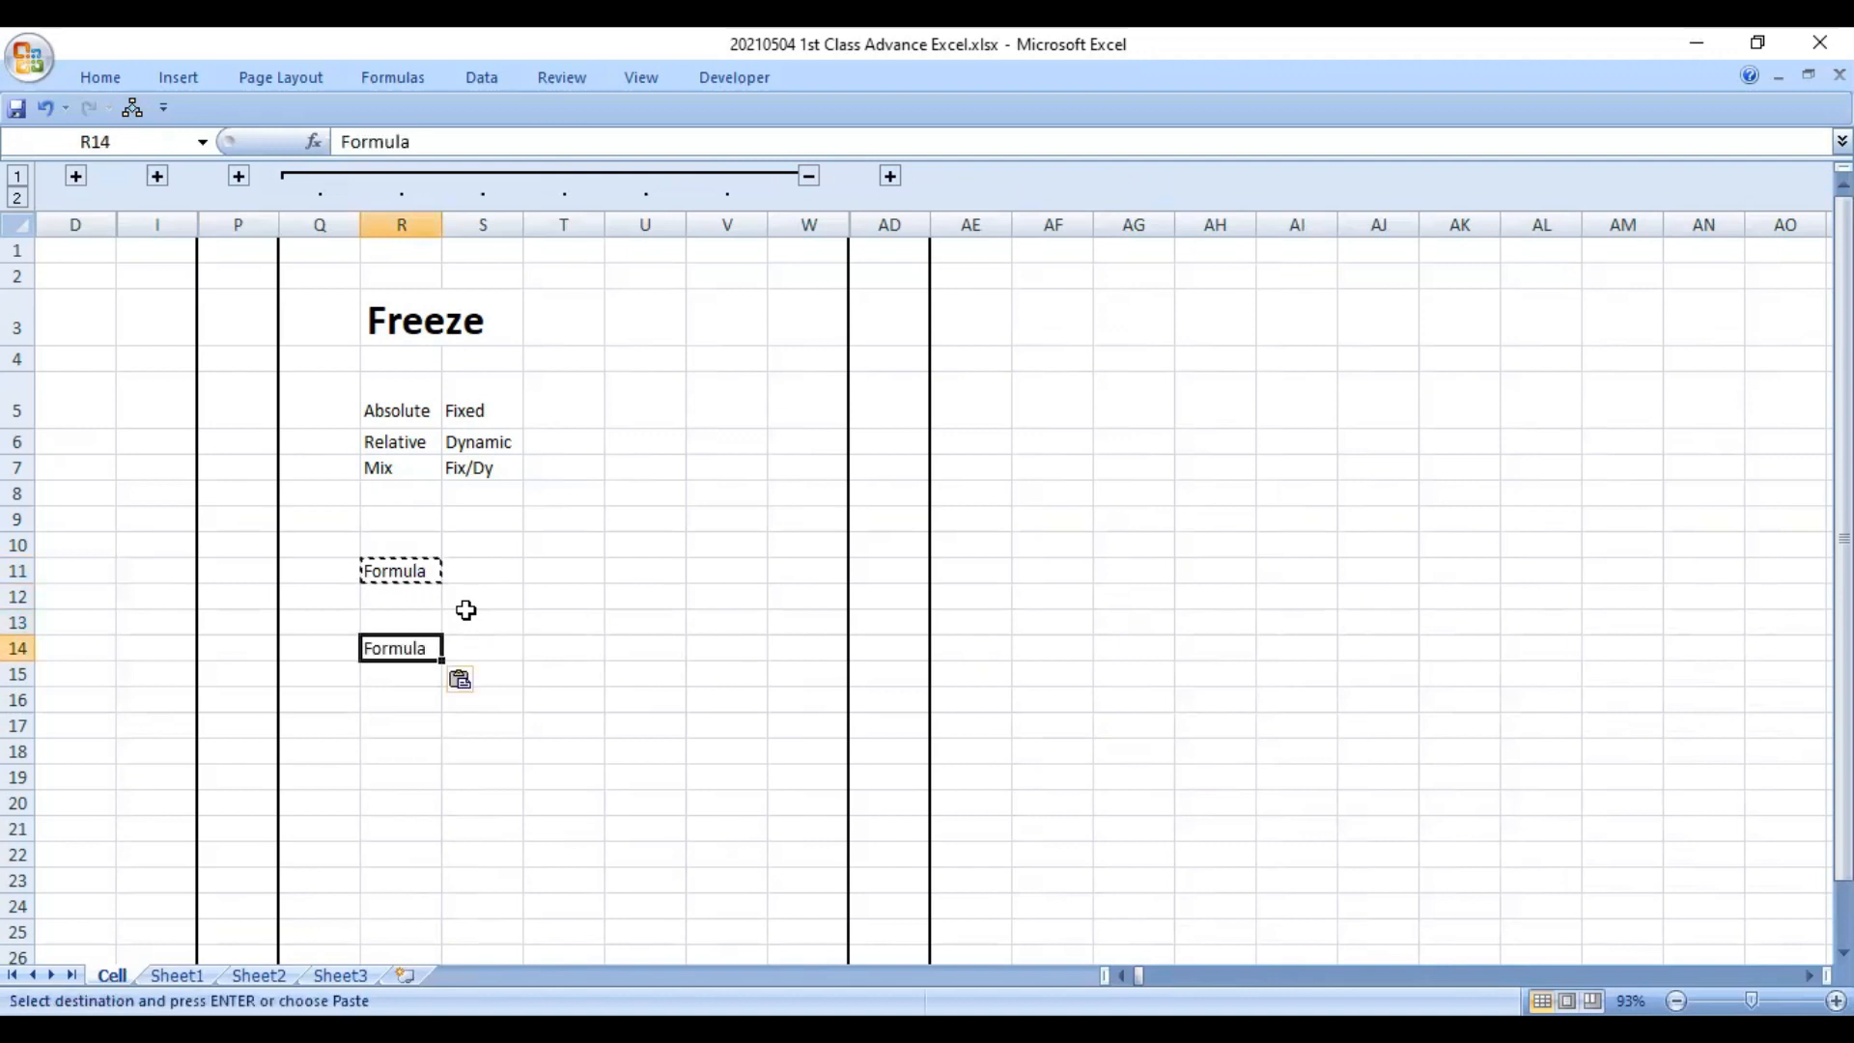
- Clear the text Formula from both R11 and R14
{"action": "key", "text": "Up"}
{"action": "key", "text": "Up"}
{"action": "key", "text": "Up"}
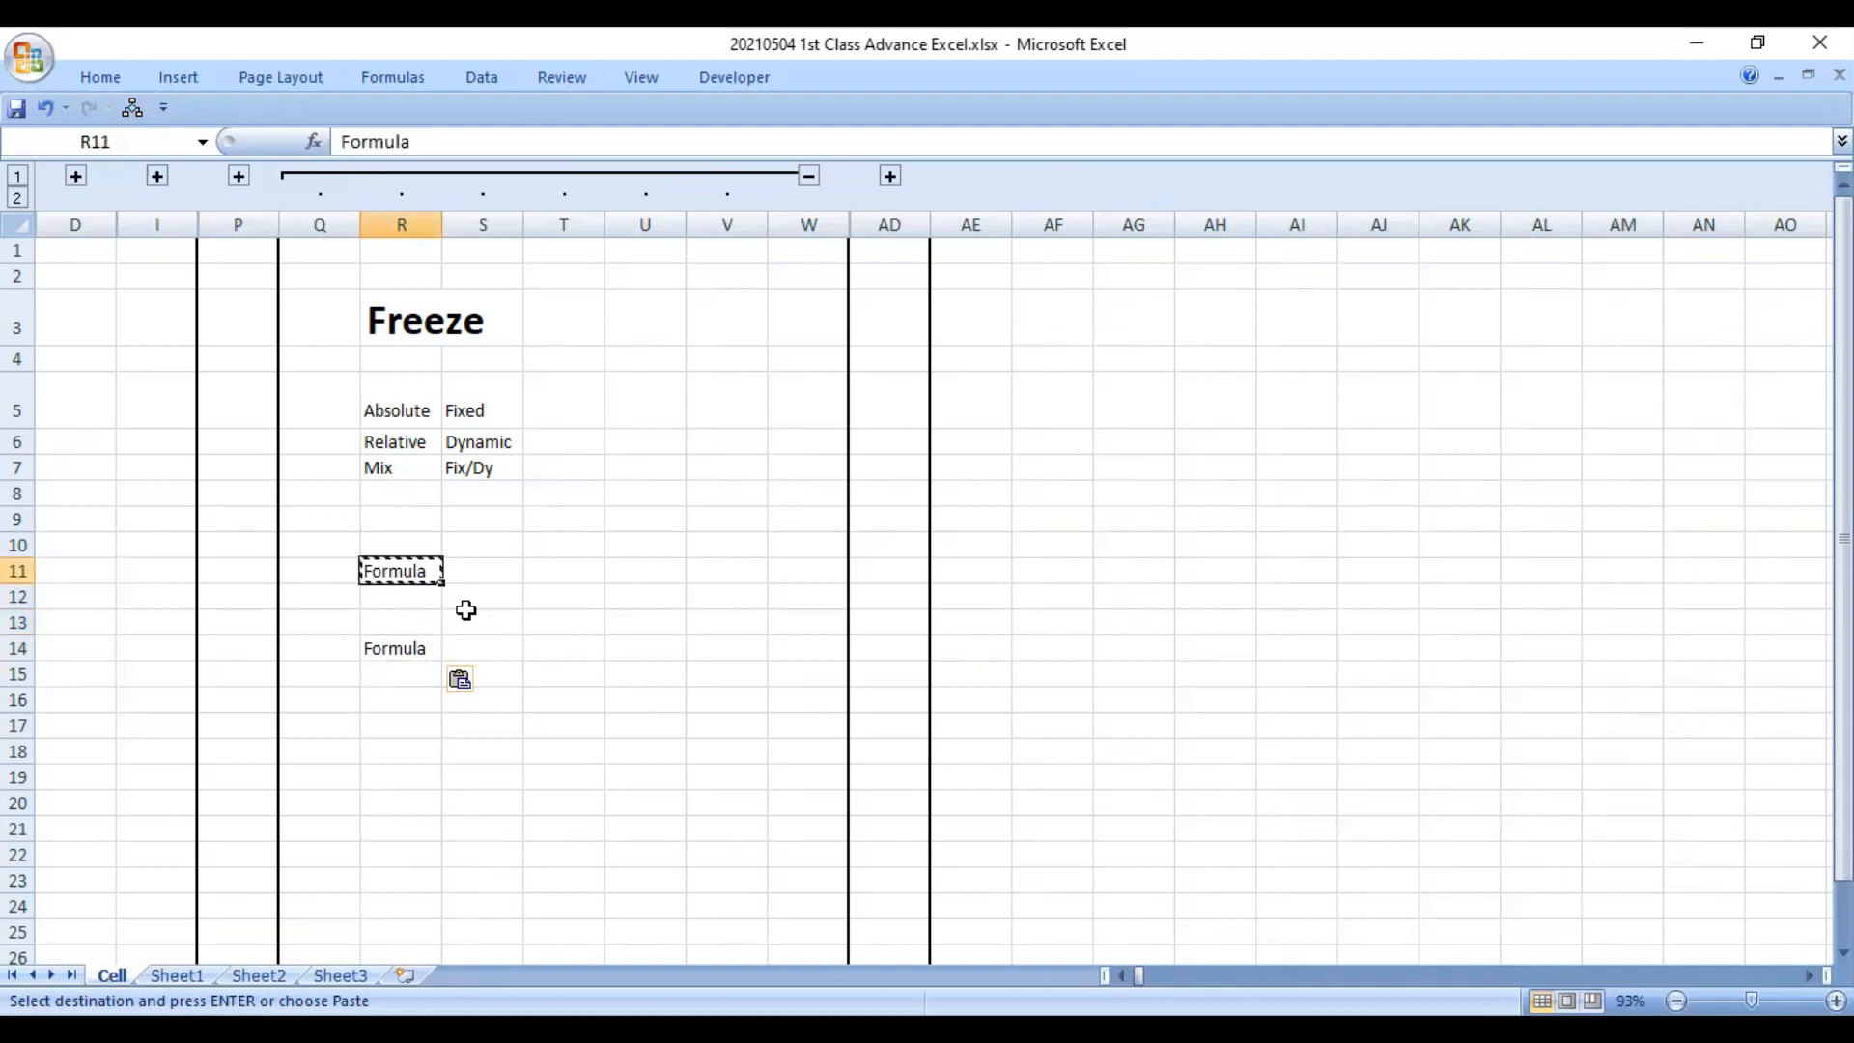
{"action": "key", "text": "Delete"}
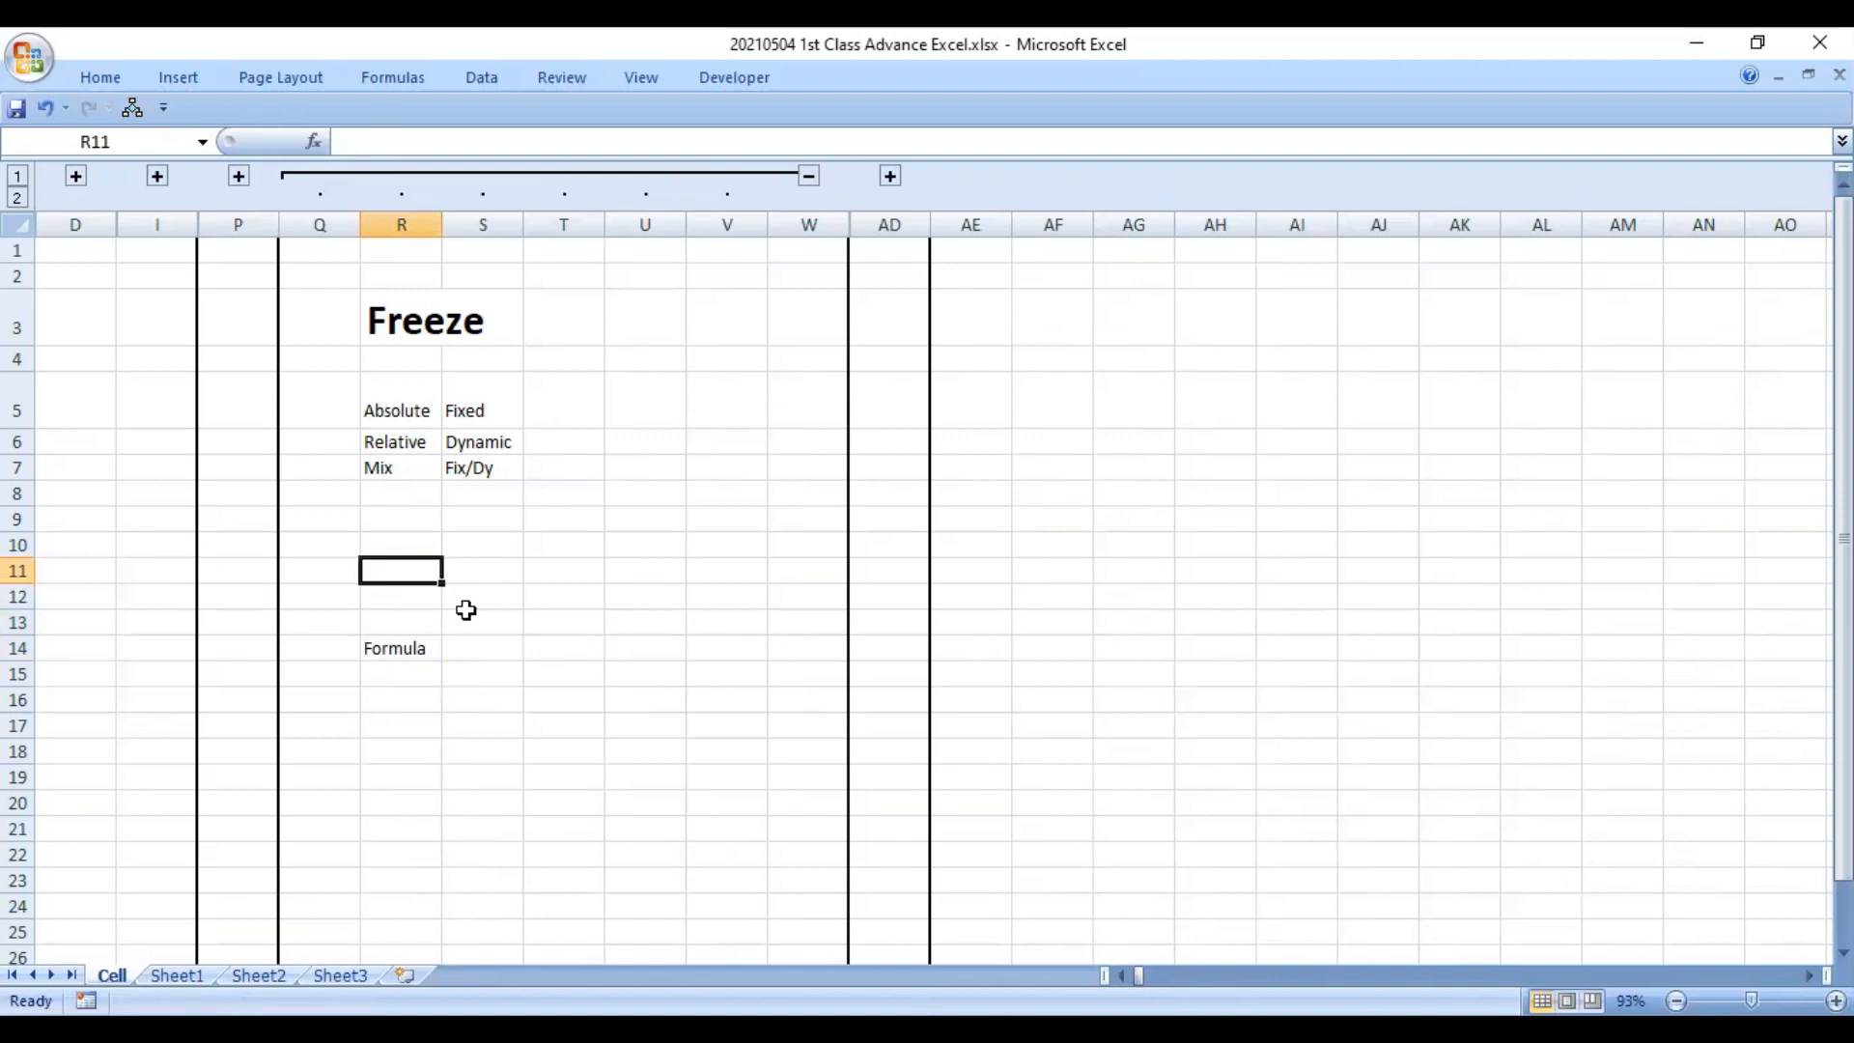
{"action": "key", "text": "Down"}
{"action": "key", "text": "Down"}
{"action": "key", "text": "Down"}
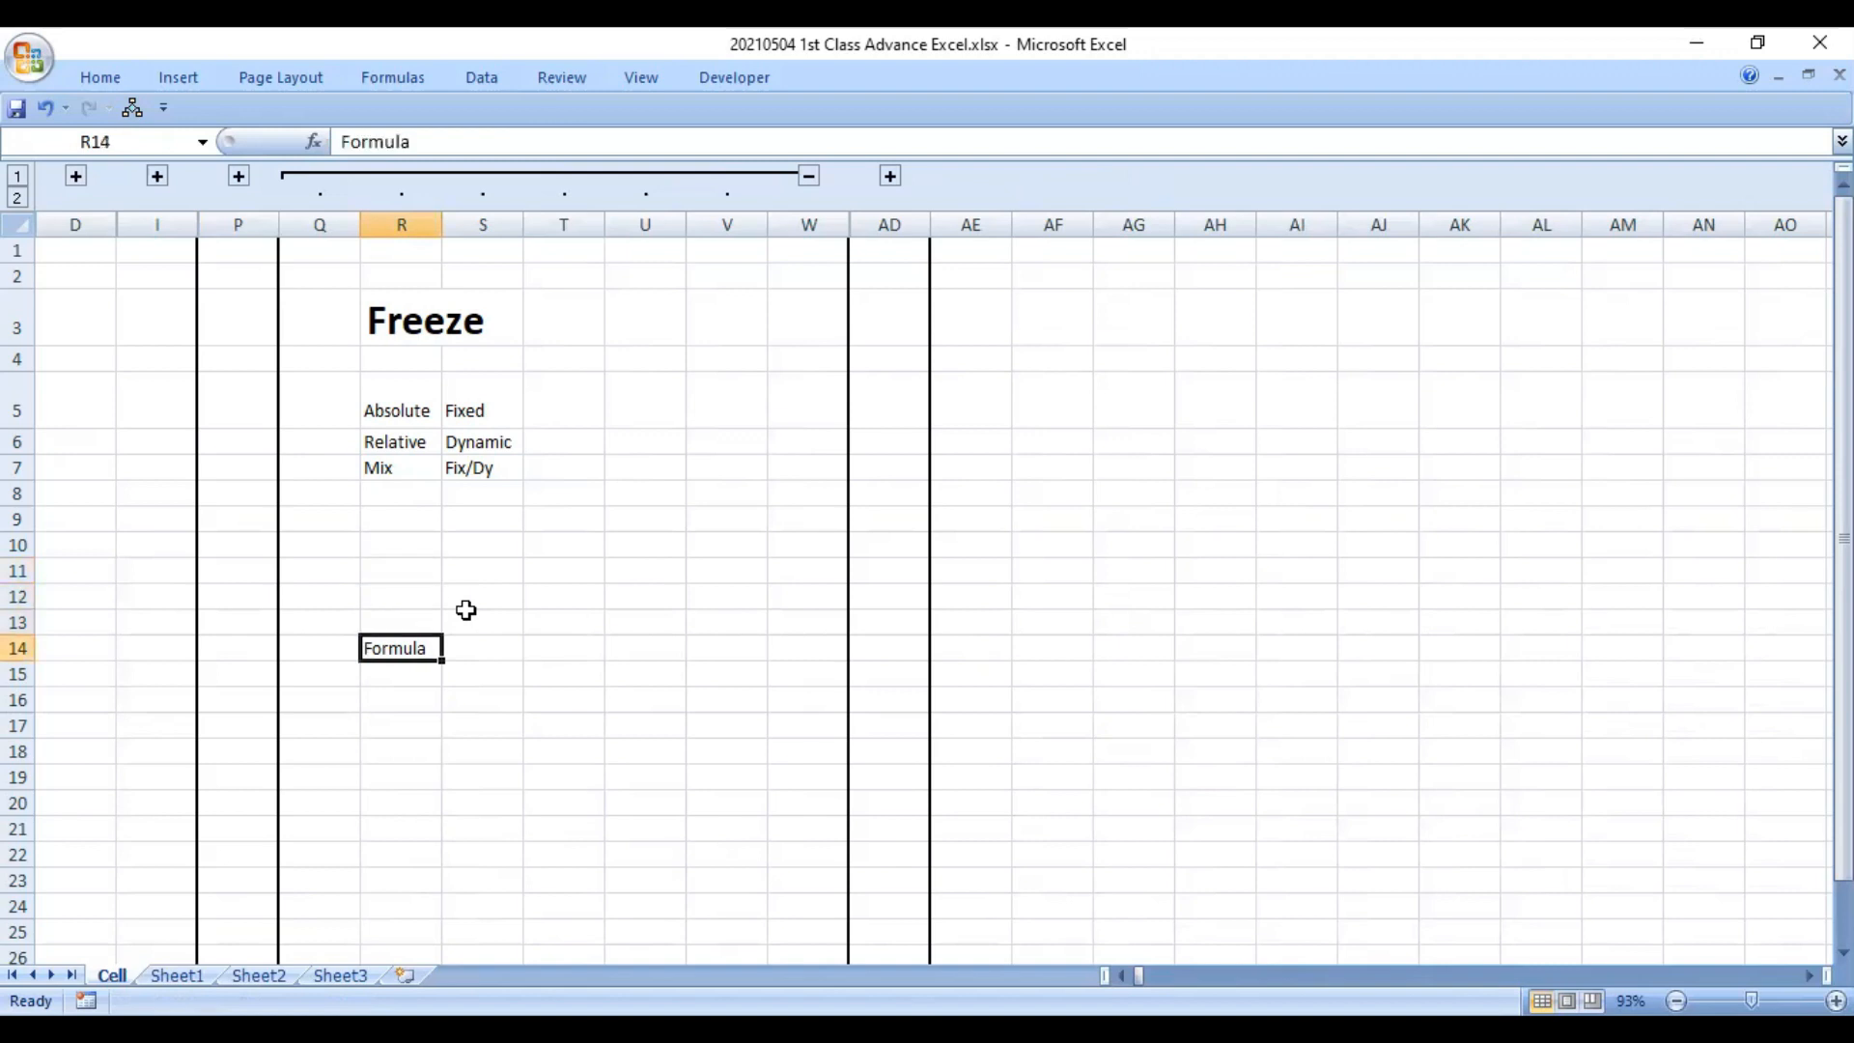
{"action": "key", "text": "Delete"}
- Select the Absolute, Relative and Mix labels in R5:R7 to review the three reference types
{"action": "key", "text": "Up"}
{"action": "key", "text": "Up"}
{"action": "key", "text": "Up"}
{"action": "key", "text": "Up"}
{"action": "key", "text": "Up"}
{"action": "key", "text": "Up"}
{"action": "key", "text": "Up"}
{"action": "key", "text": "Up"}
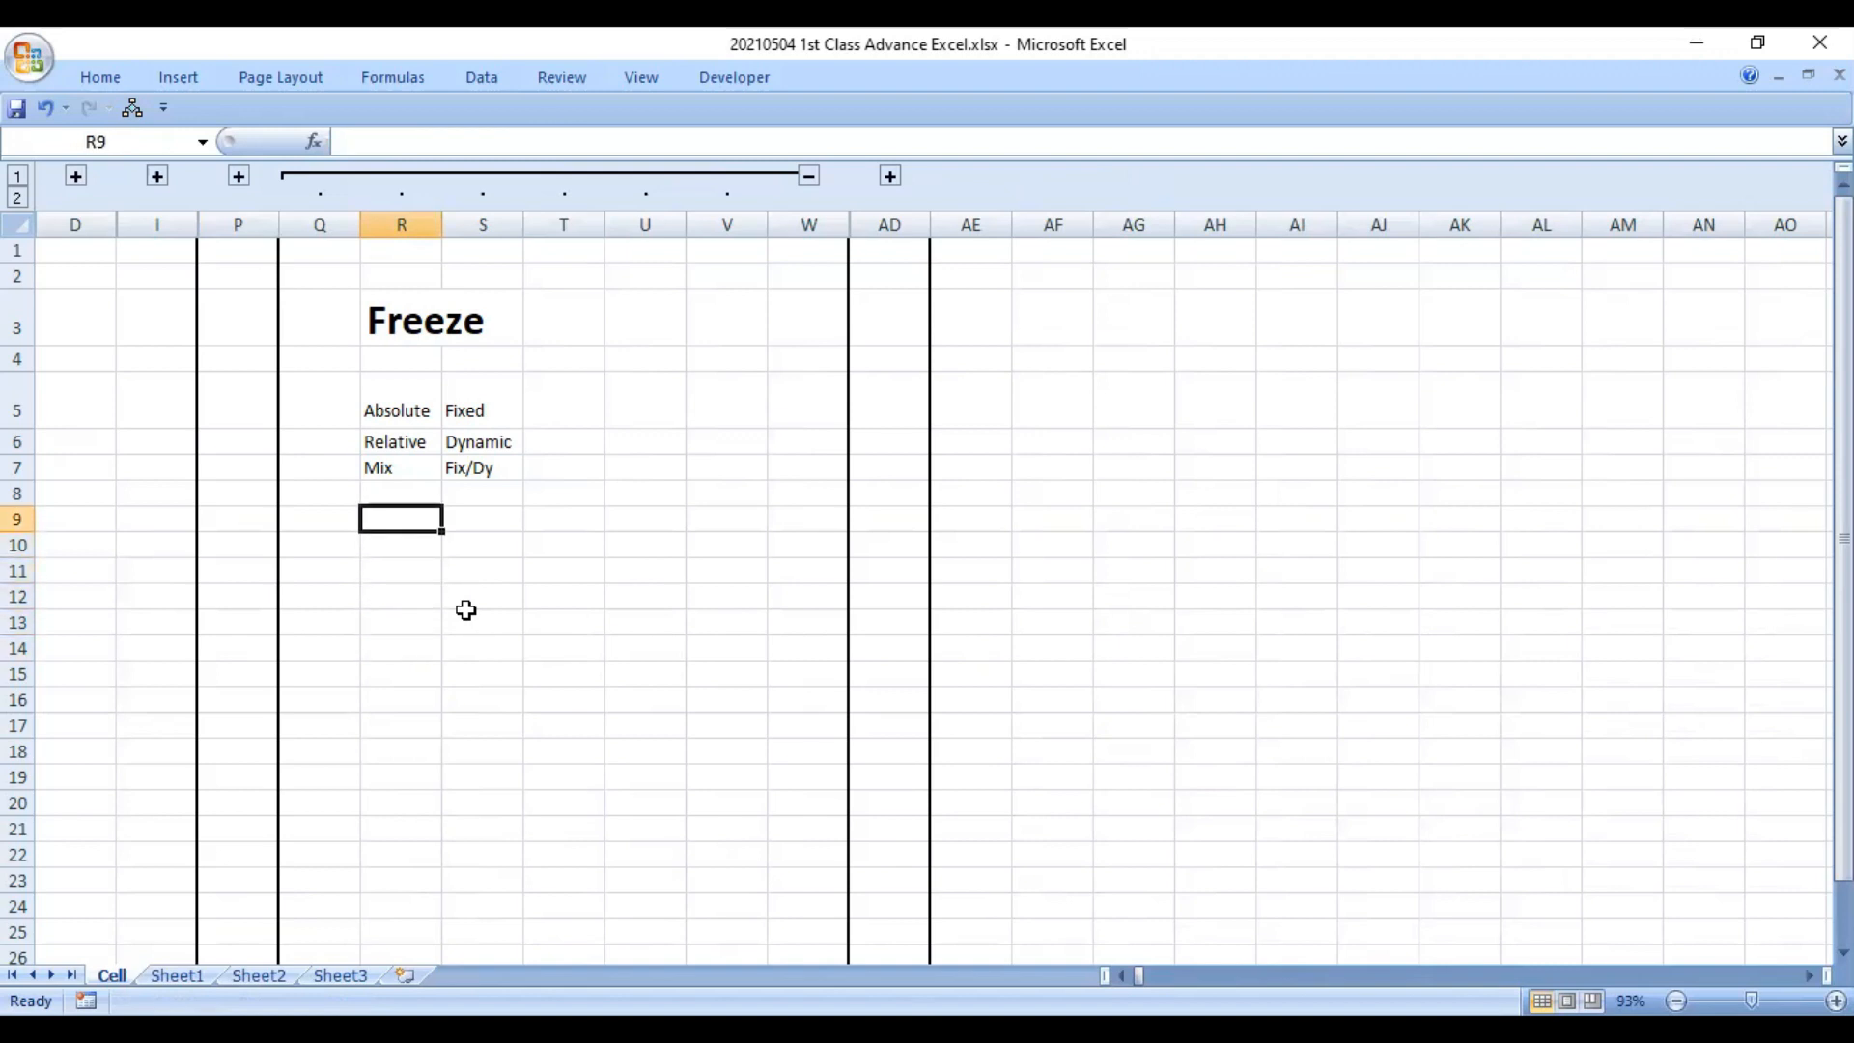
{"action": "key", "text": "Up"}
{"action": "key", "text": "shift+Down"}
{"action": "key", "text": "shift+Down"}
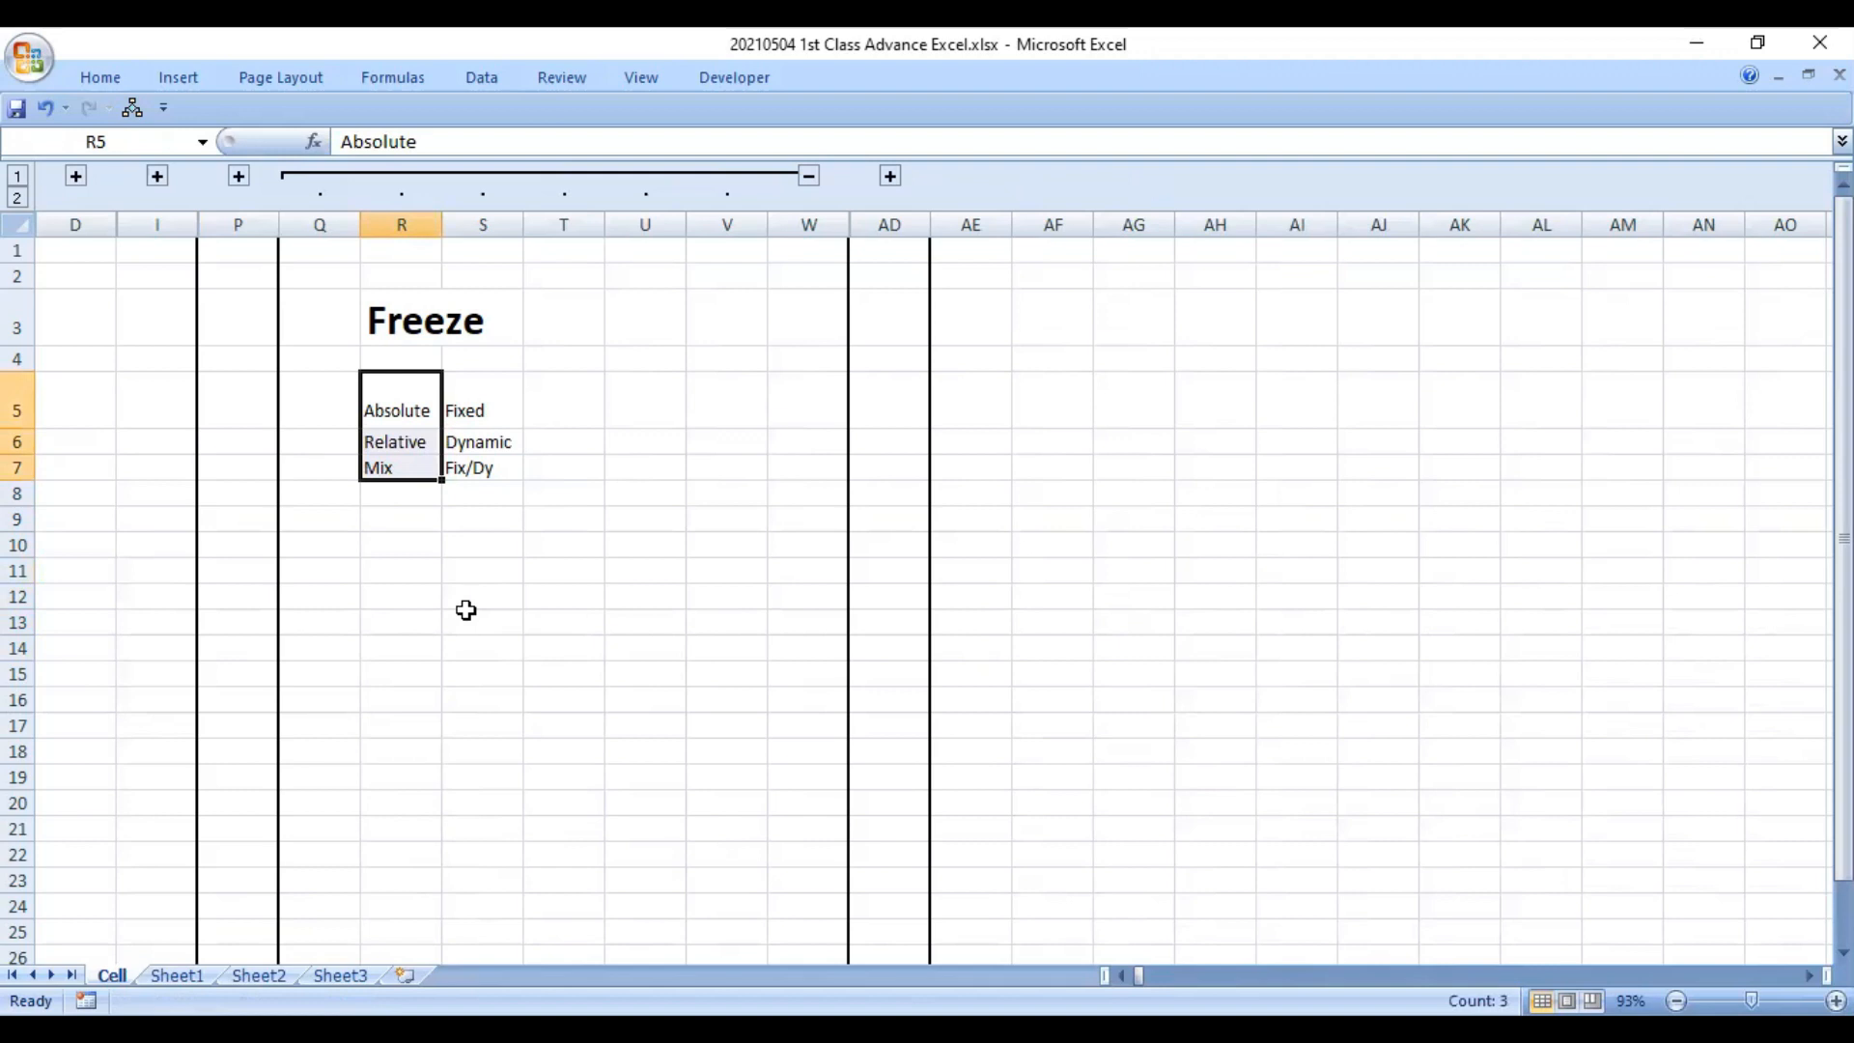
{"action": "left_click", "coordinate": [250, 29]}
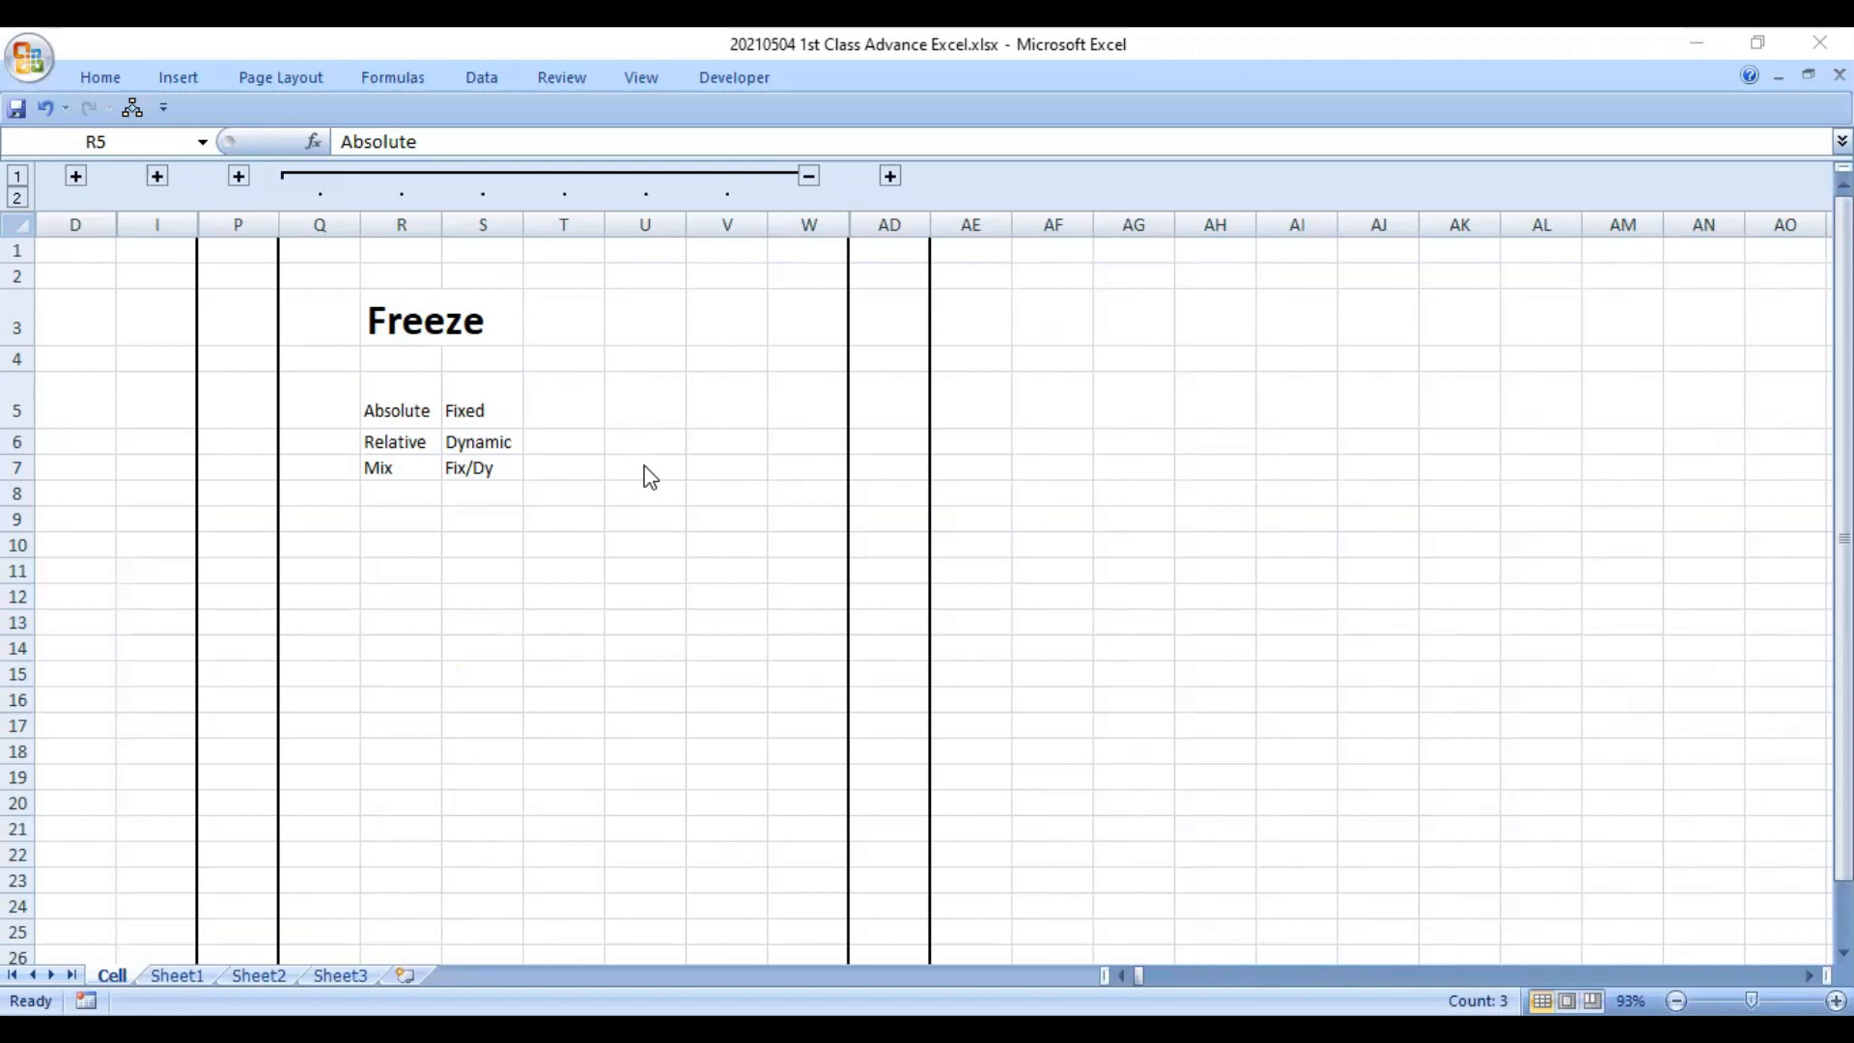
- Examine the Relative label, its meaning in S6, and the Mix label in R7
{"action": "double_click", "coordinate": [431, 441]}
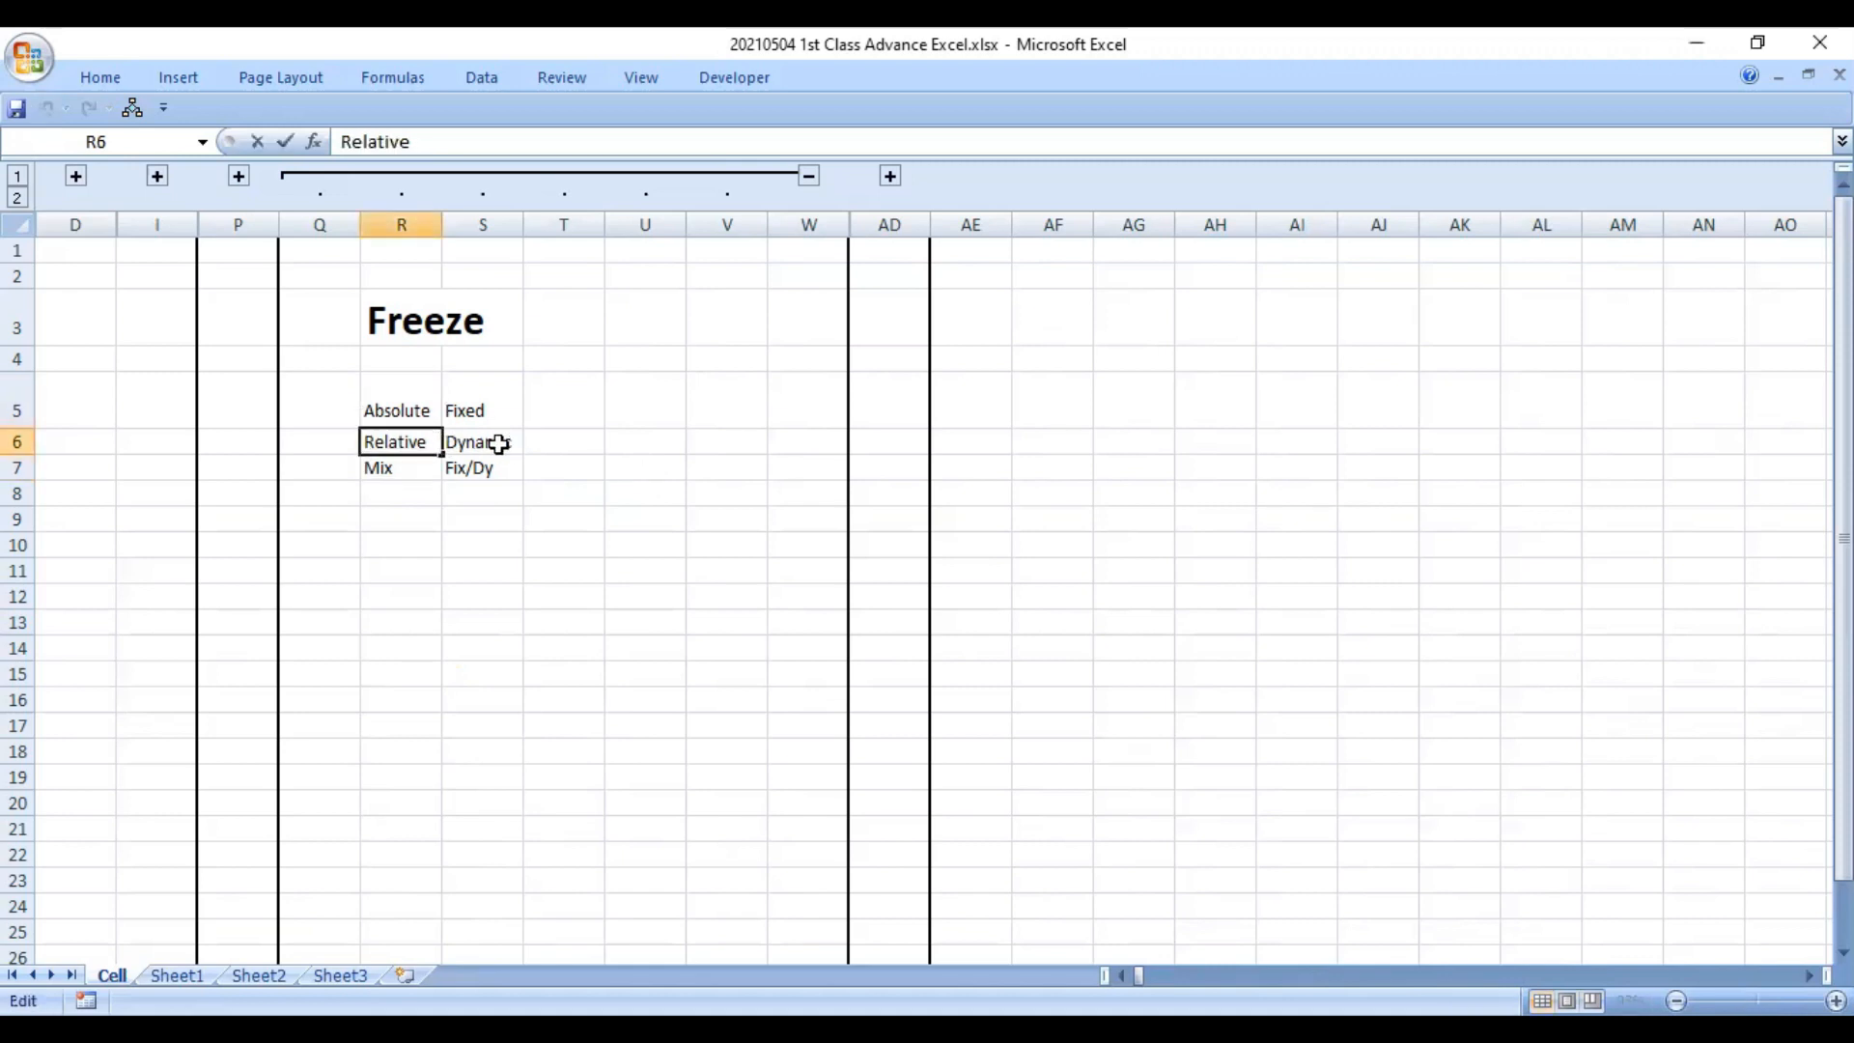
{"action": "left_click", "coordinate": [498, 444]}
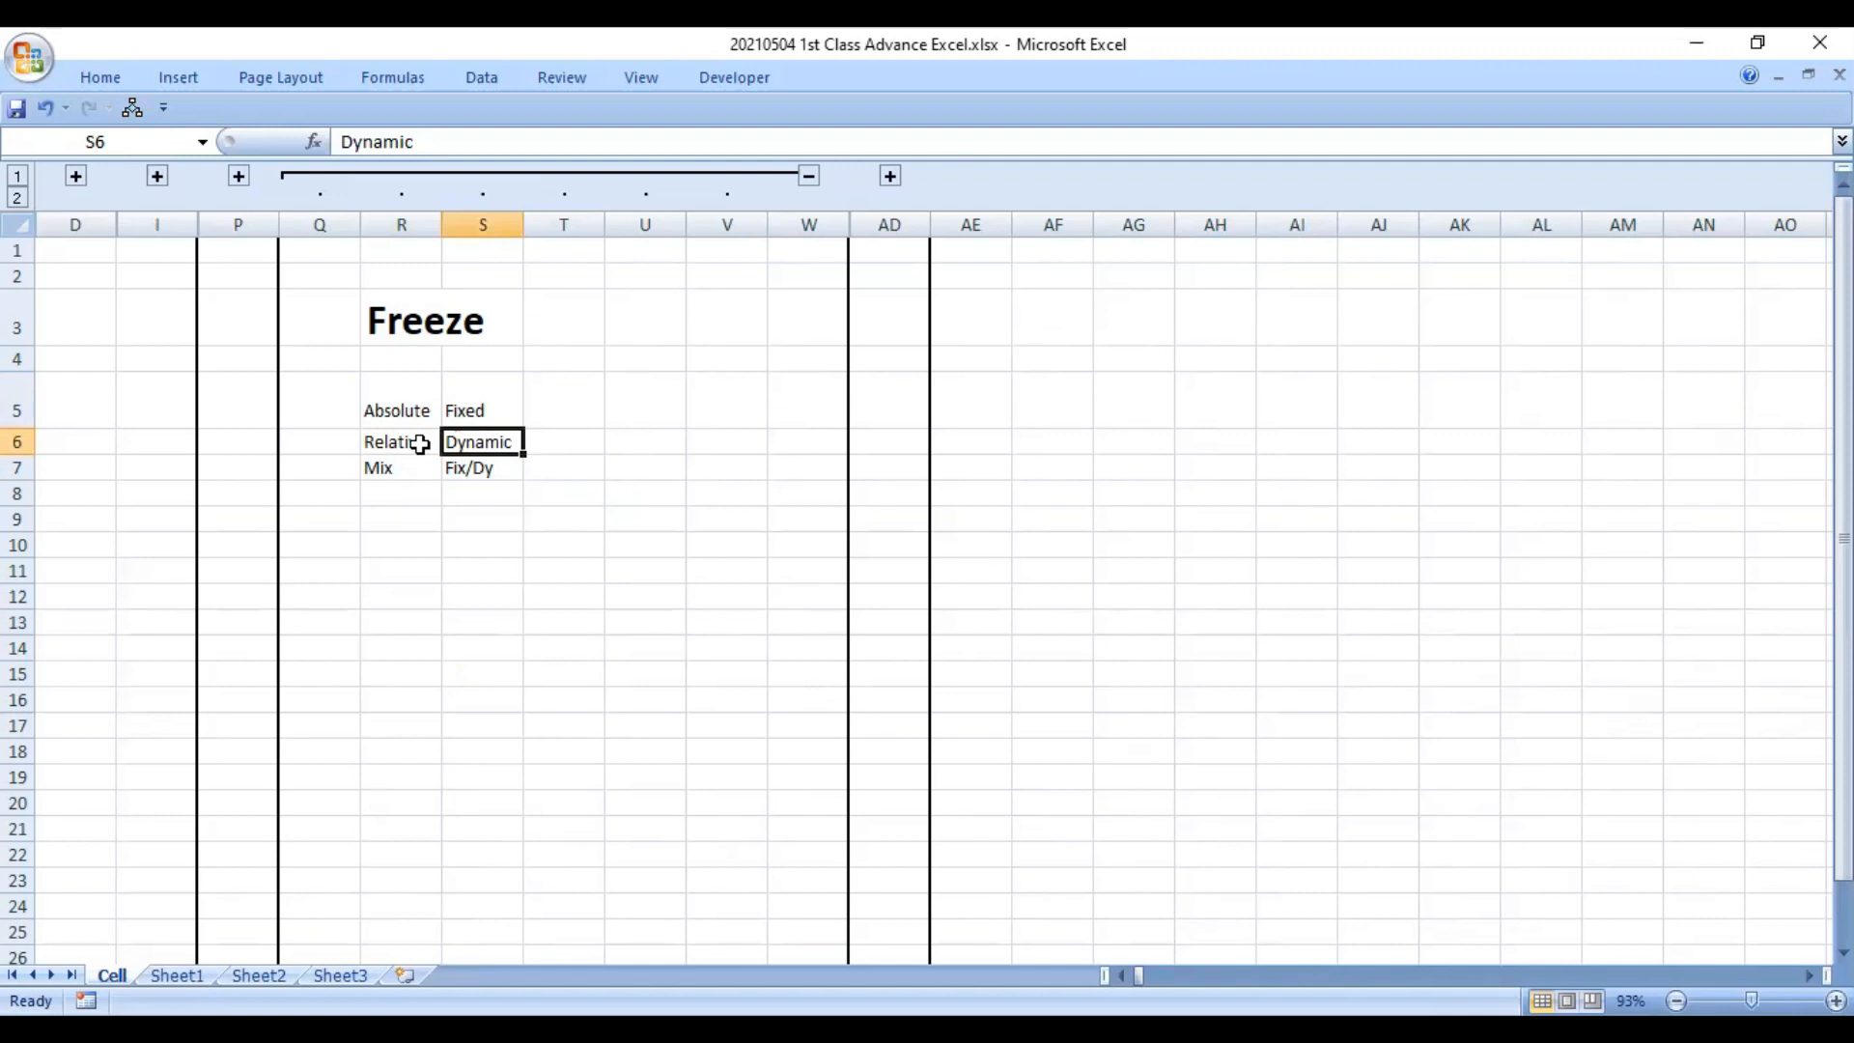
{"action": "left_click", "coordinate": [396, 468]}
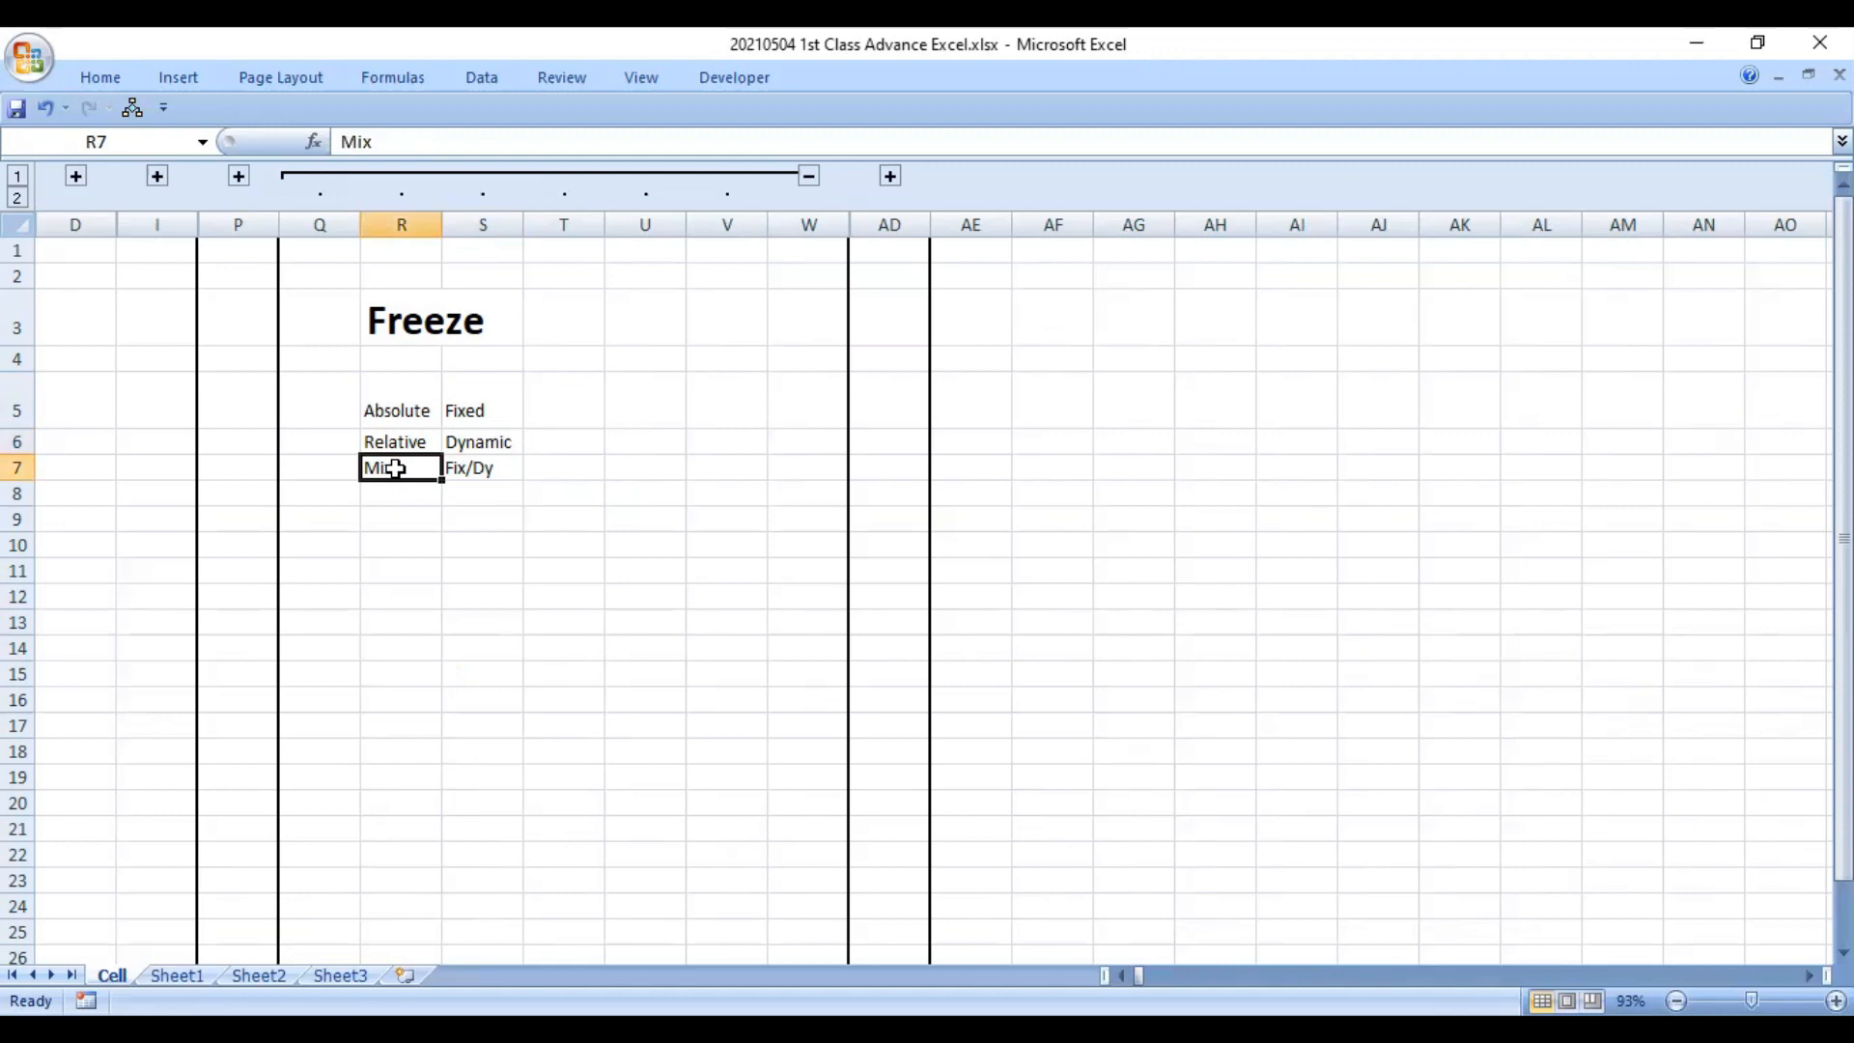
- Enter the relative formula =R10 in R13 and check which cell it references
{"action": "left_click", "coordinate": [397, 573]}
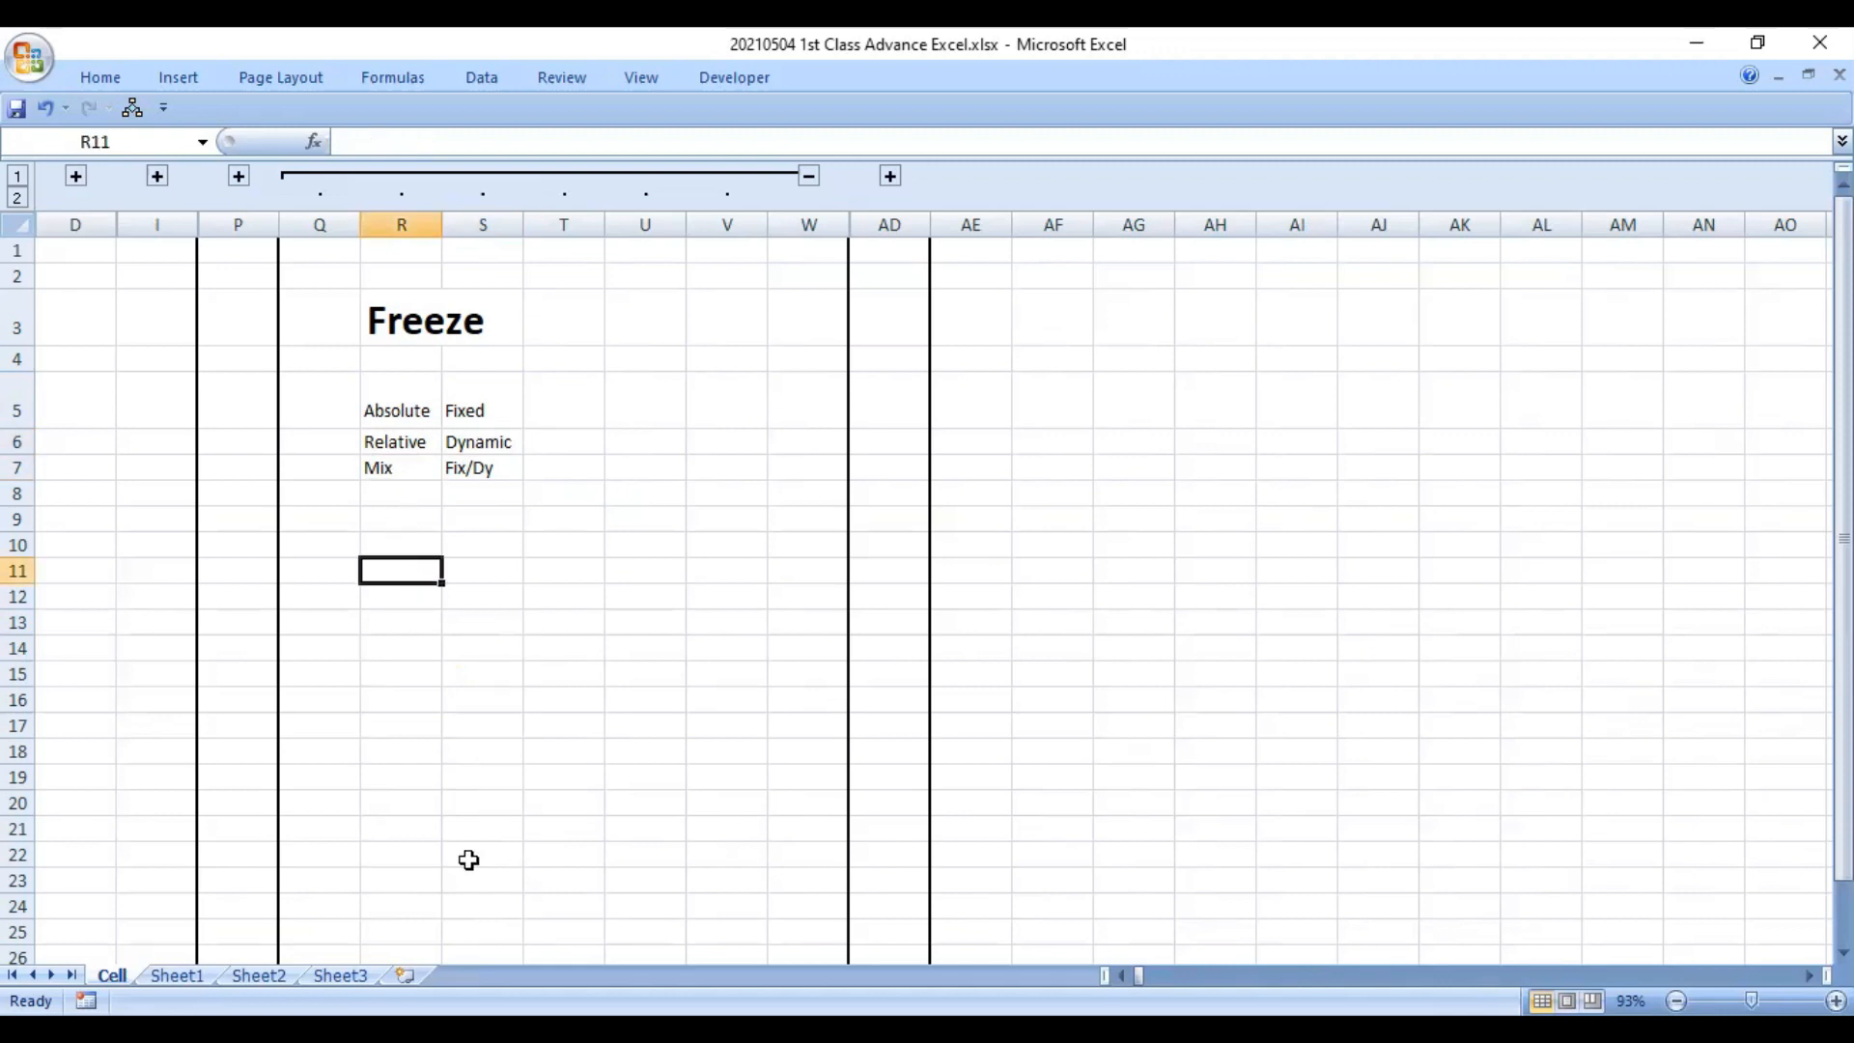
{"action": "key", "text": "Down"}
{"action": "key", "text": "Down"}
{"action": "type", "text": "="}
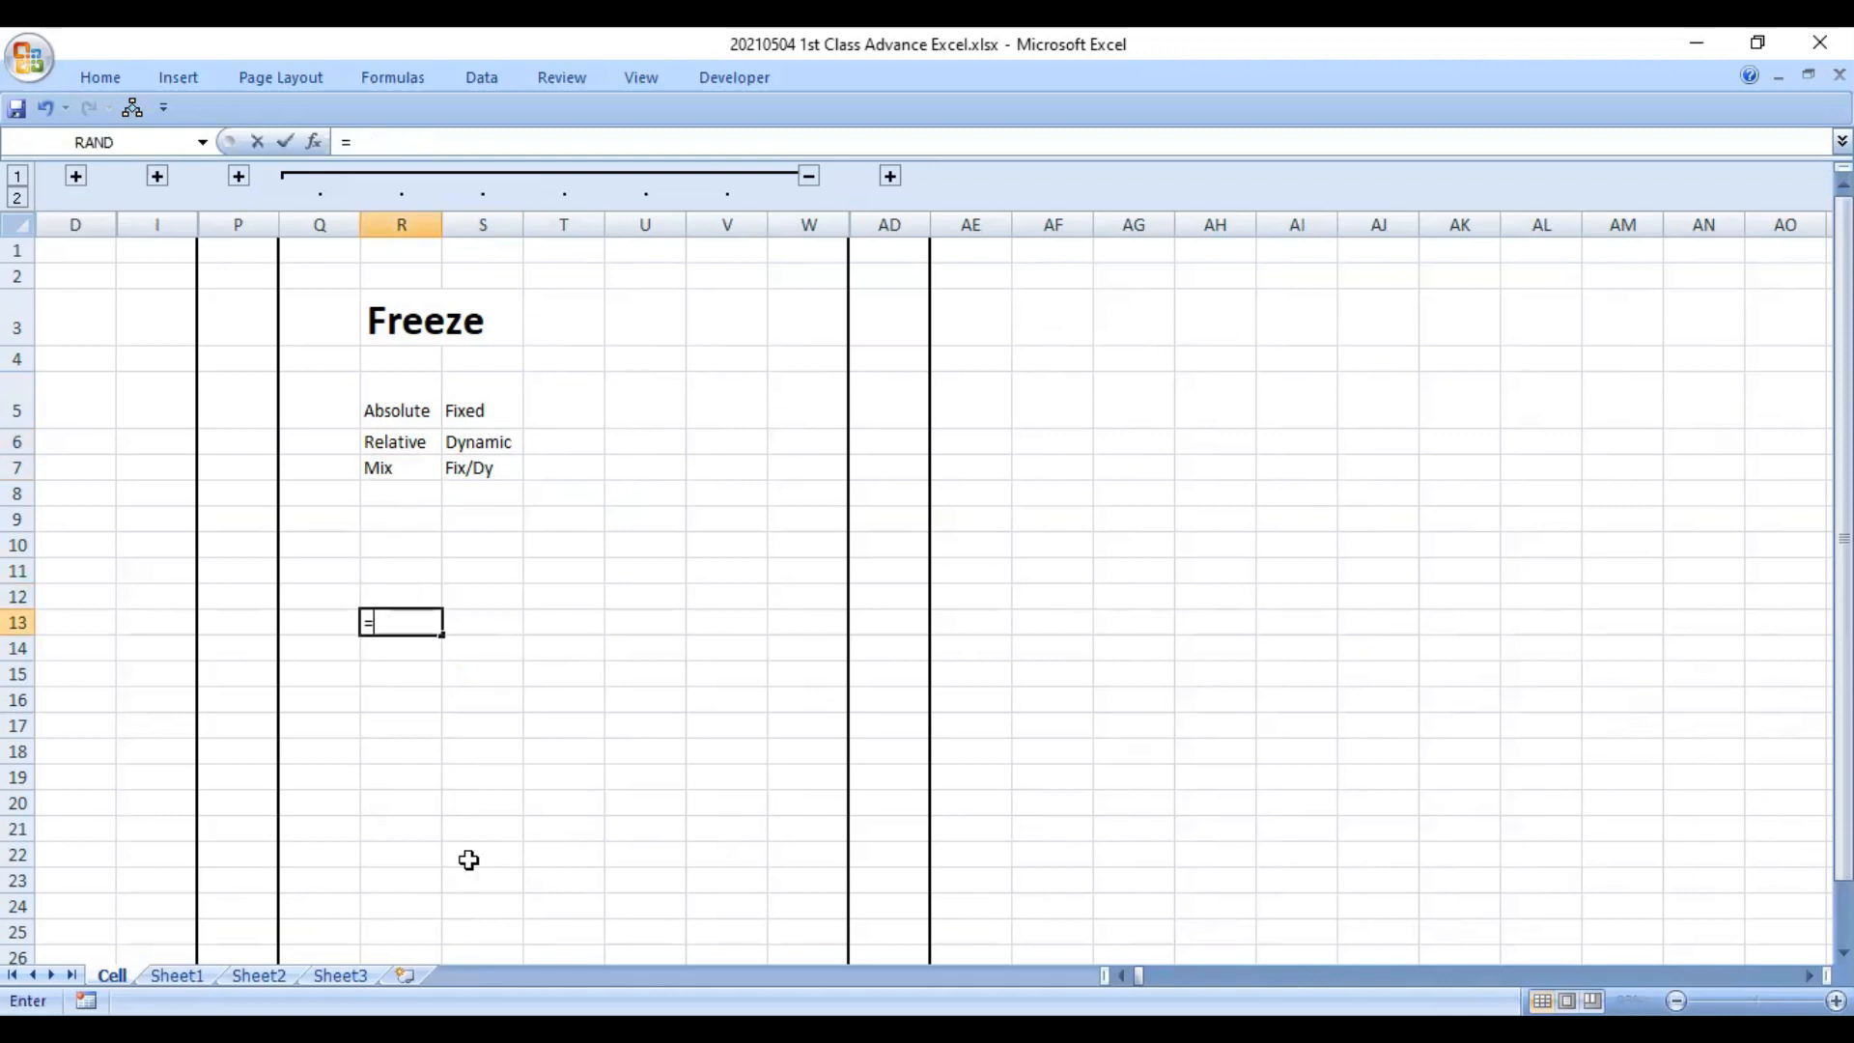
{"action": "key", "text": "Up"}
{"action": "key", "text": "Up"}
{"action": "key", "text": "Up"}
{"action": "key", "text": "ctrl+Return"}
{"action": "key", "text": "F2"}
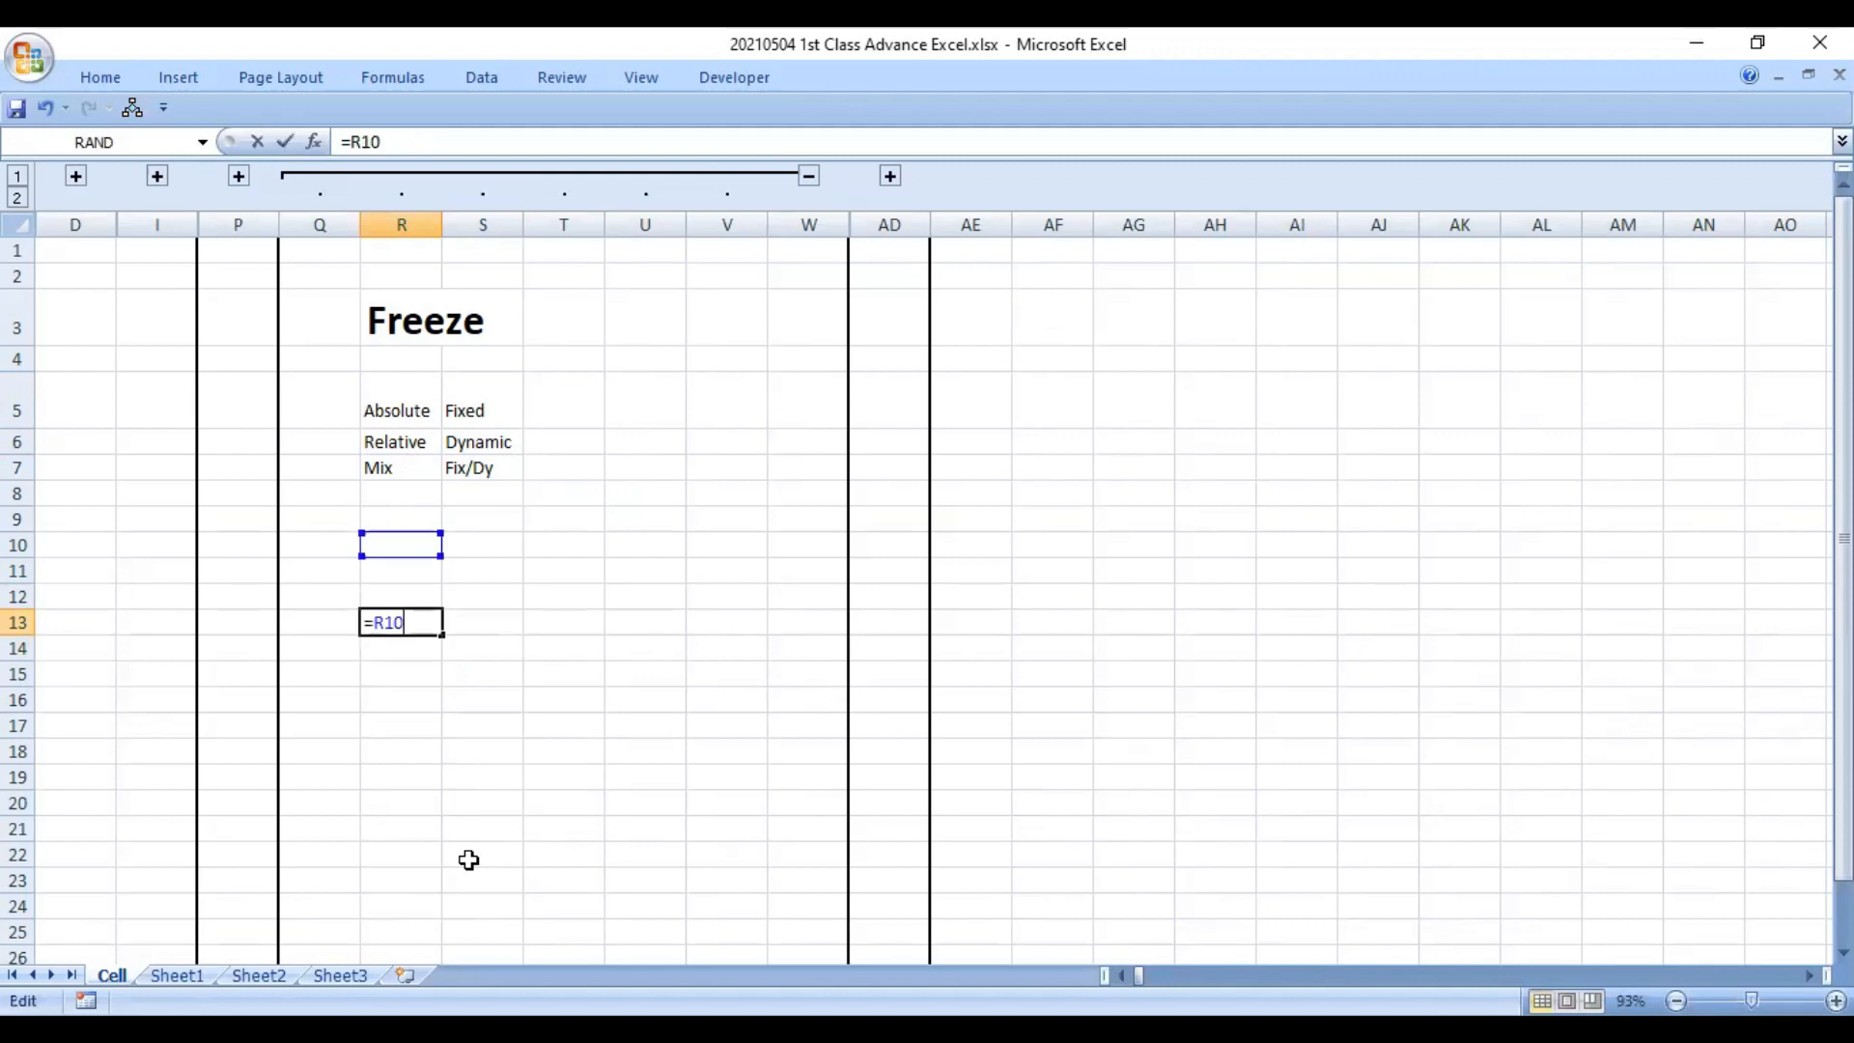
{"action": "key", "text": "ctrl+Return"}
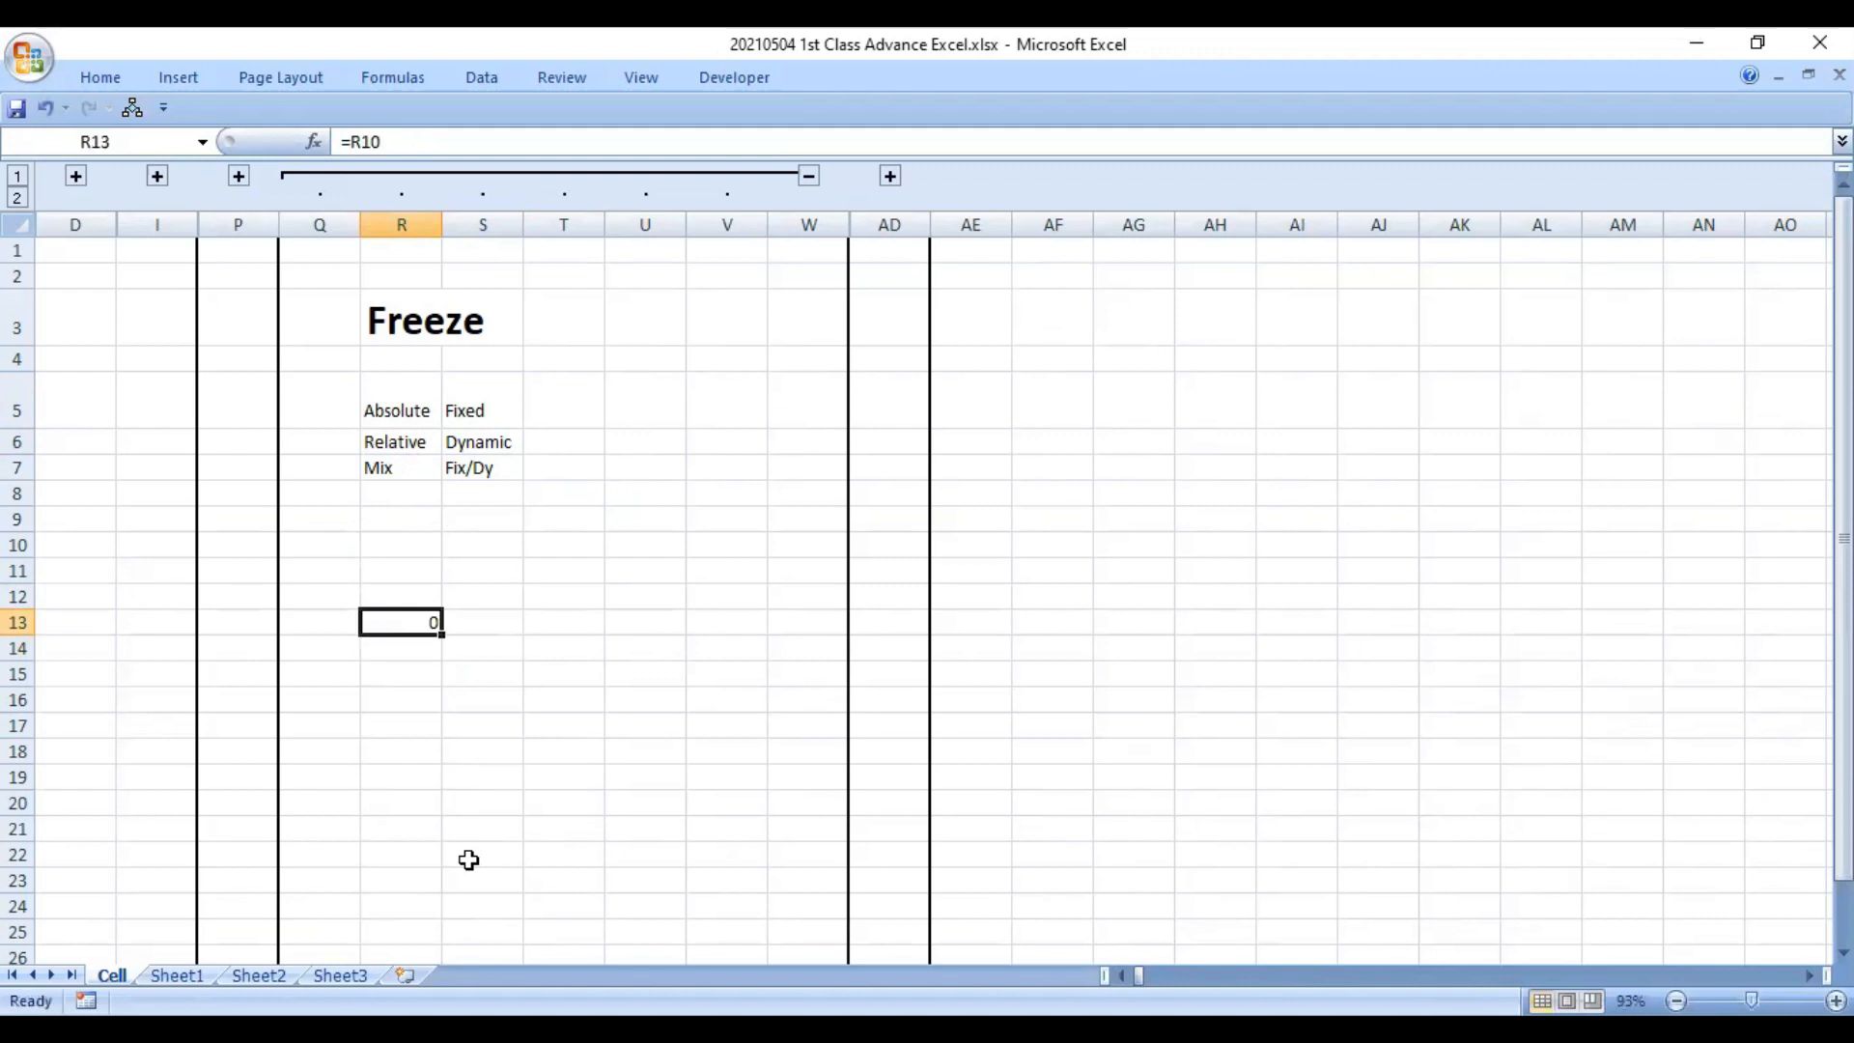
- Copy the formula from R13 to S13 and inspect the cell reference in the pasted formula
{"action": "key", "text": "ctrl+c"}
{"action": "key", "text": "Right"}
{"action": "key", "text": "Return"}
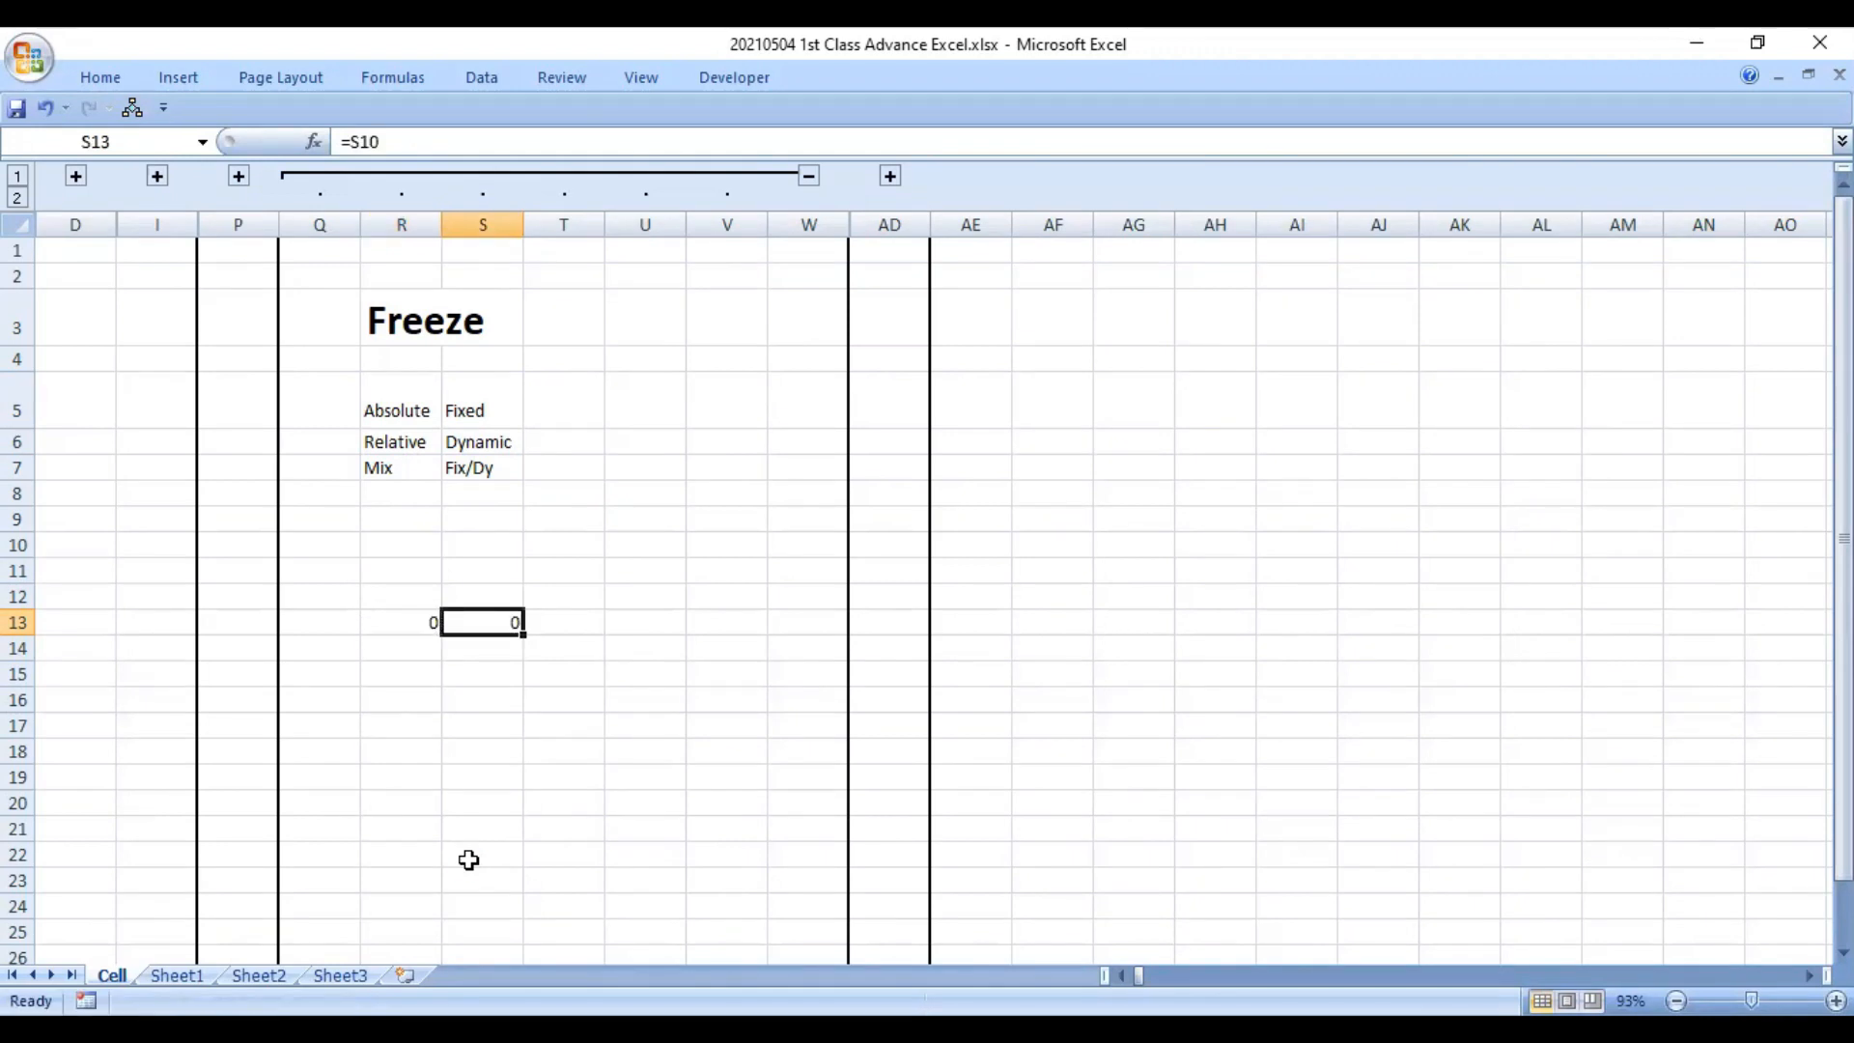
{"action": "key", "text": "F2"}
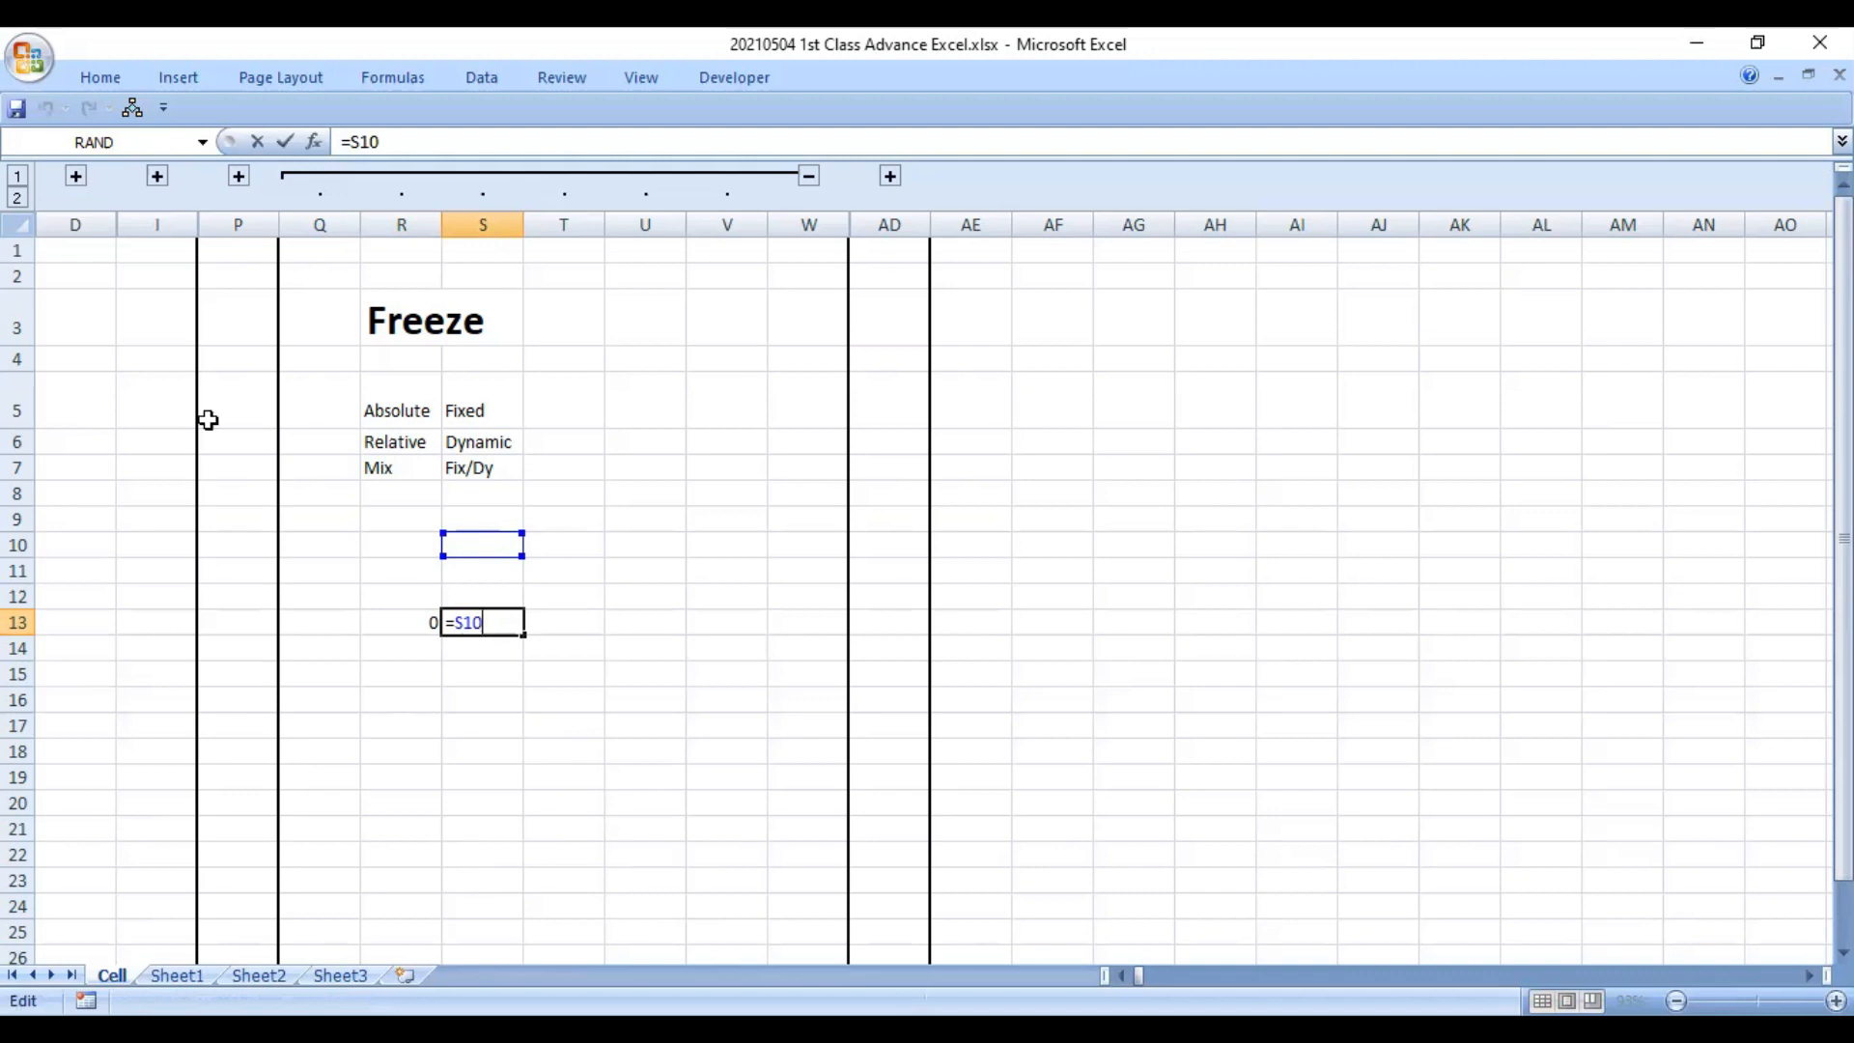
{"action": "key", "text": "alt+Tab"}
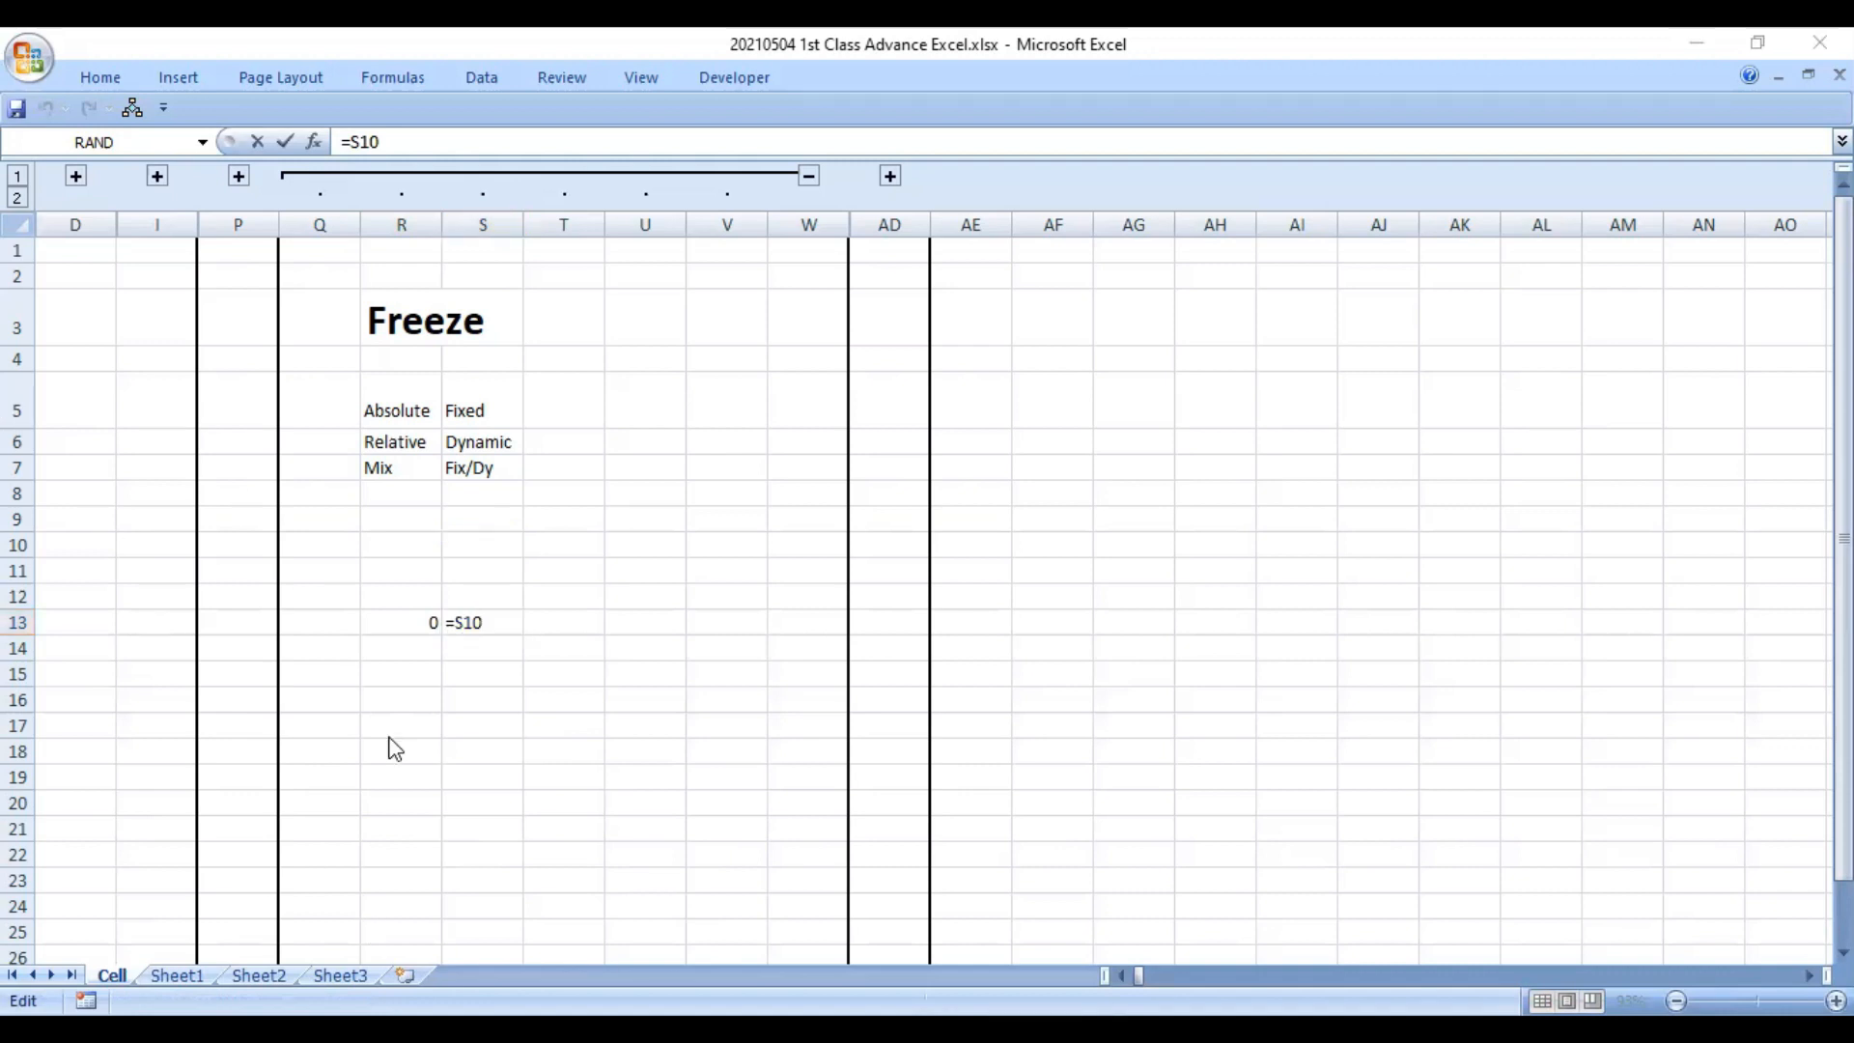
- Leave S13 unedited and inspect the reference of the original formula in R13 for comparison
{"action": "left_click", "coordinate": [445, 670]}
{"action": "key", "text": "Escape"}
{"action": "key", "text": "Left"}
{"action": "key", "text": "F2"}
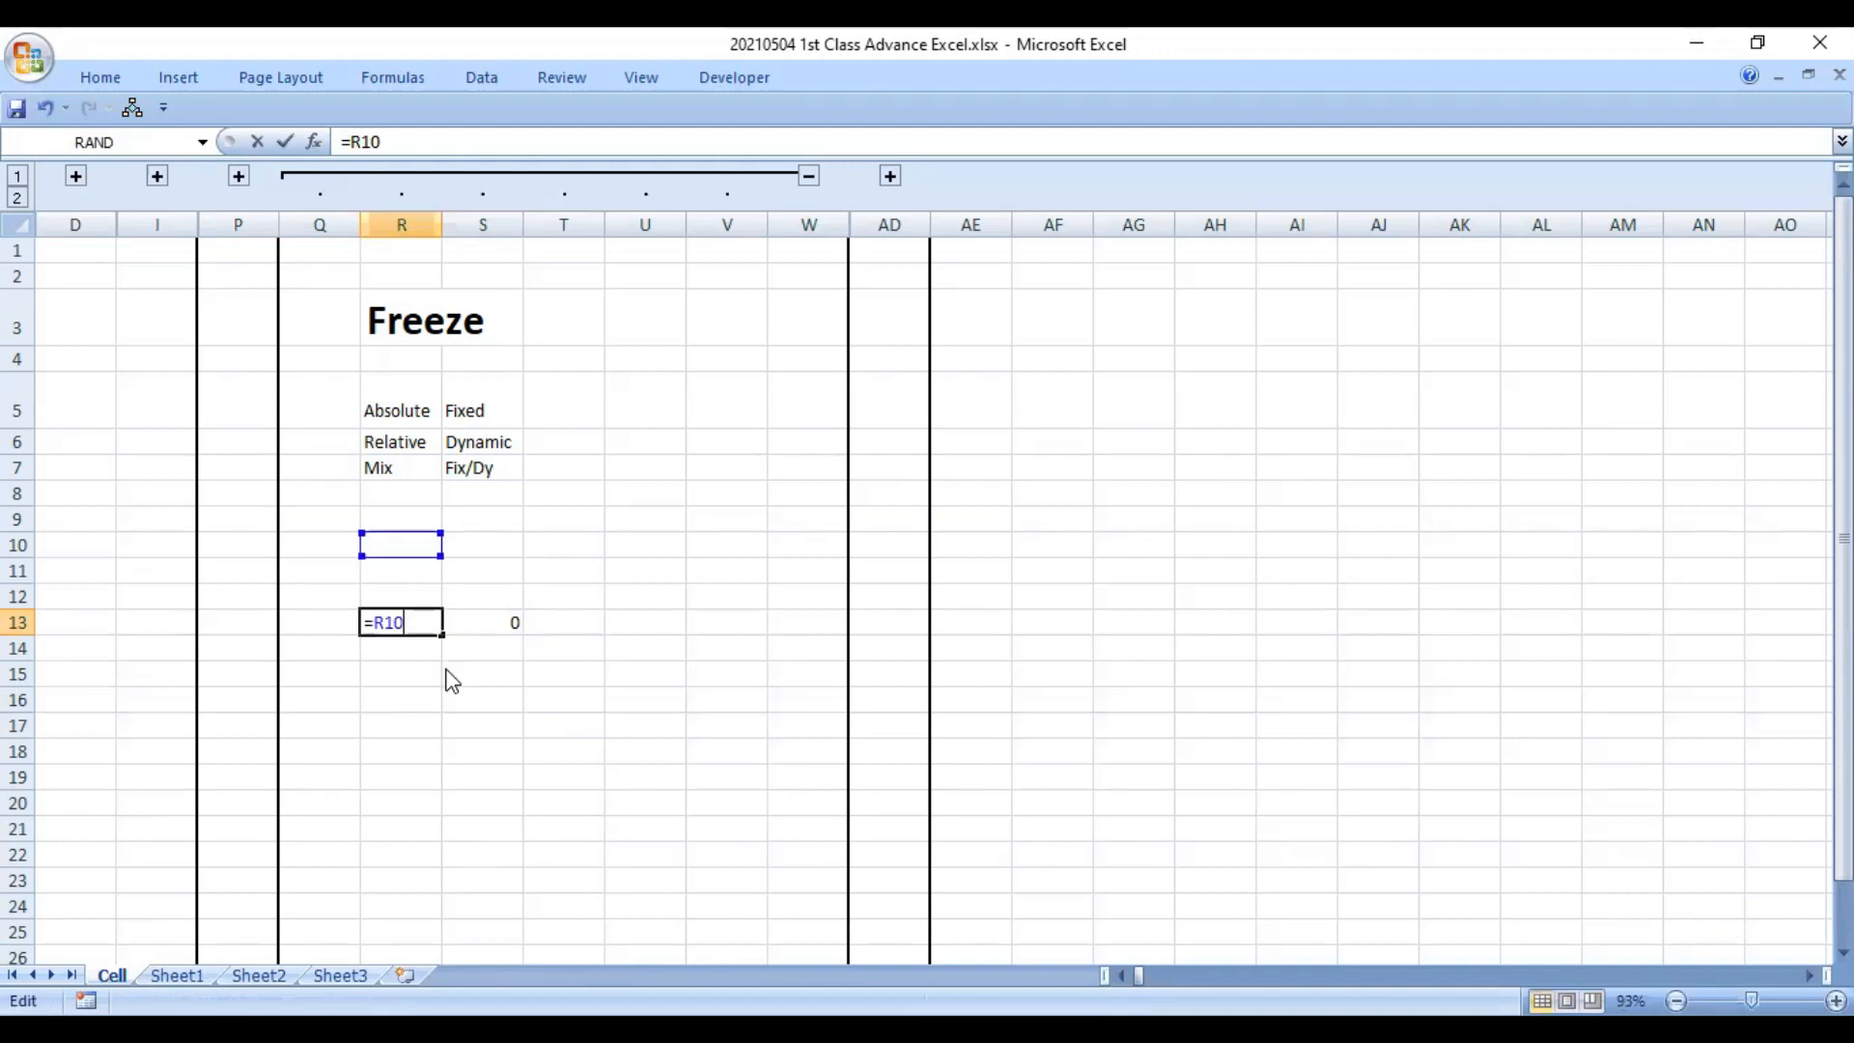
{"action": "key", "text": "Escape"}
{"action": "key", "text": "Right"}
{"action": "key", "text": "Left"}
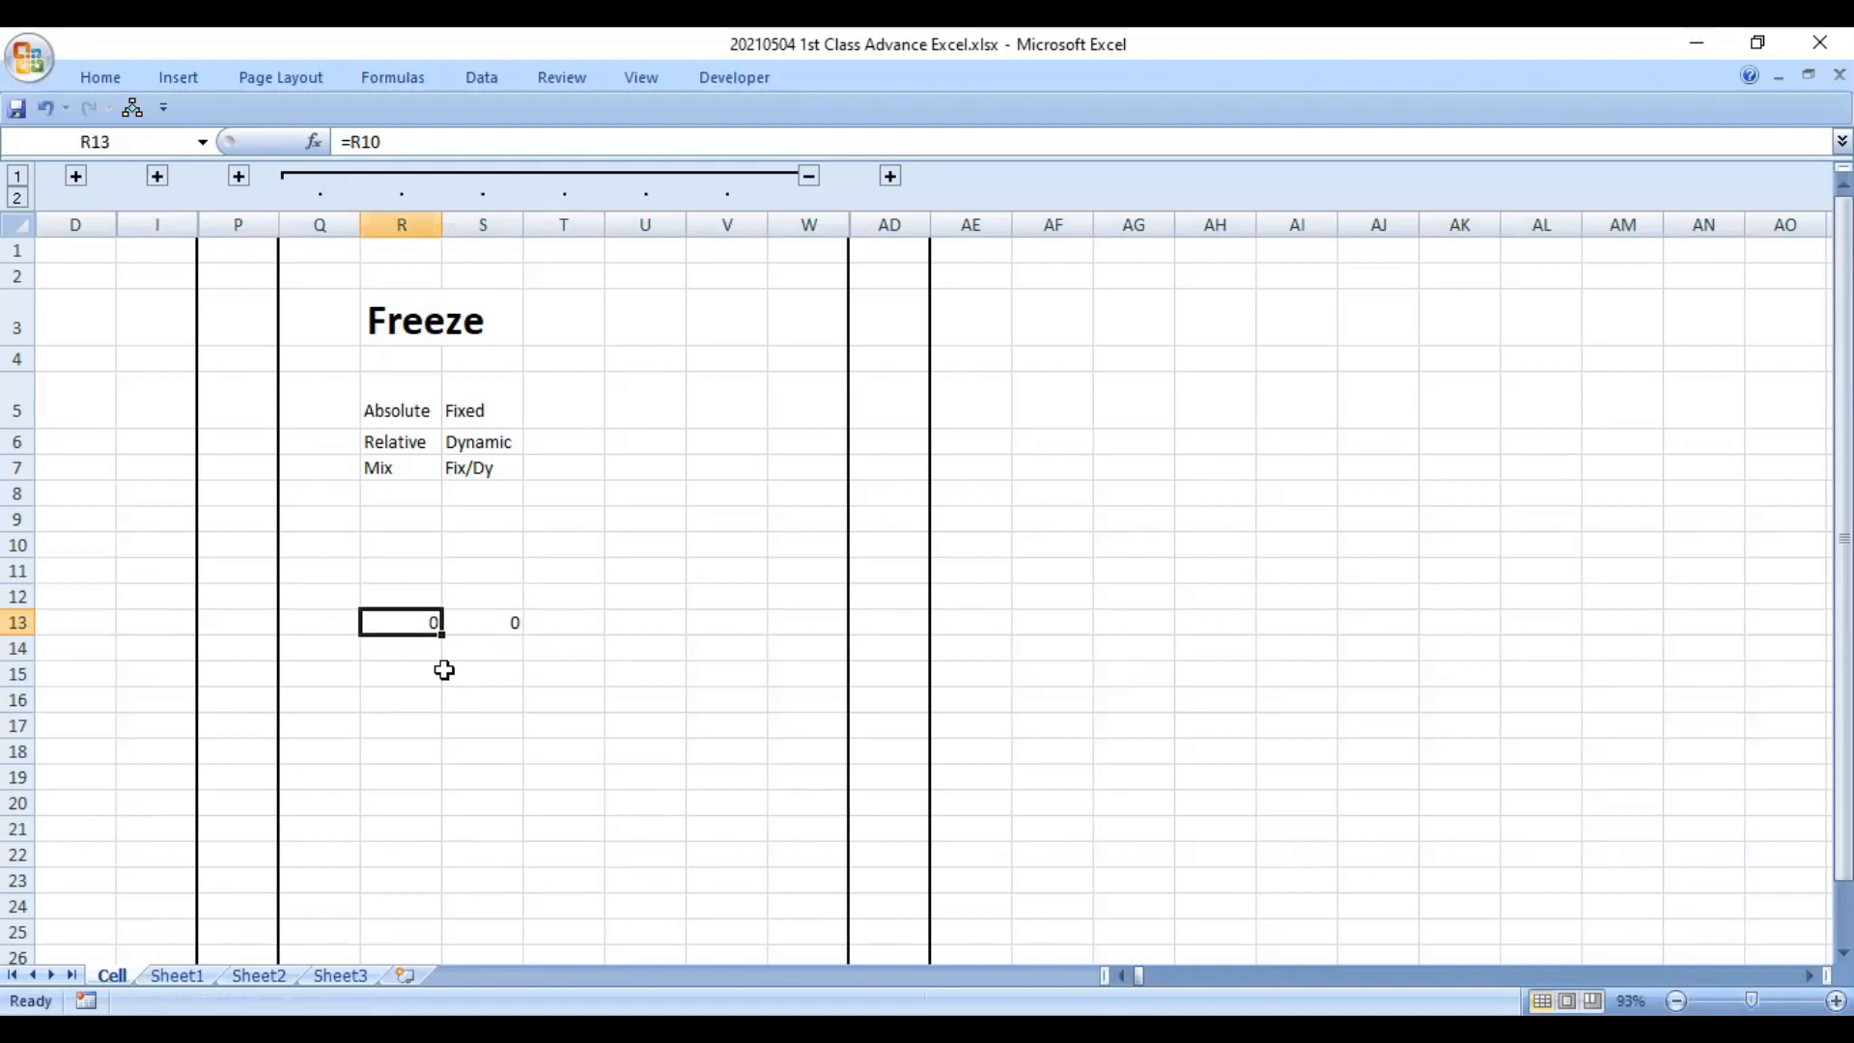
- Open the formula in R13 for editing and highlight the row number and column letter of its reference
{"action": "key", "text": "F2"}
{"action": "key", "text": "Left"}
{"action": "key", "text": "Left"}
{"action": "key", "text": "shift+Right"}
{"action": "key", "text": "shift+Right"}
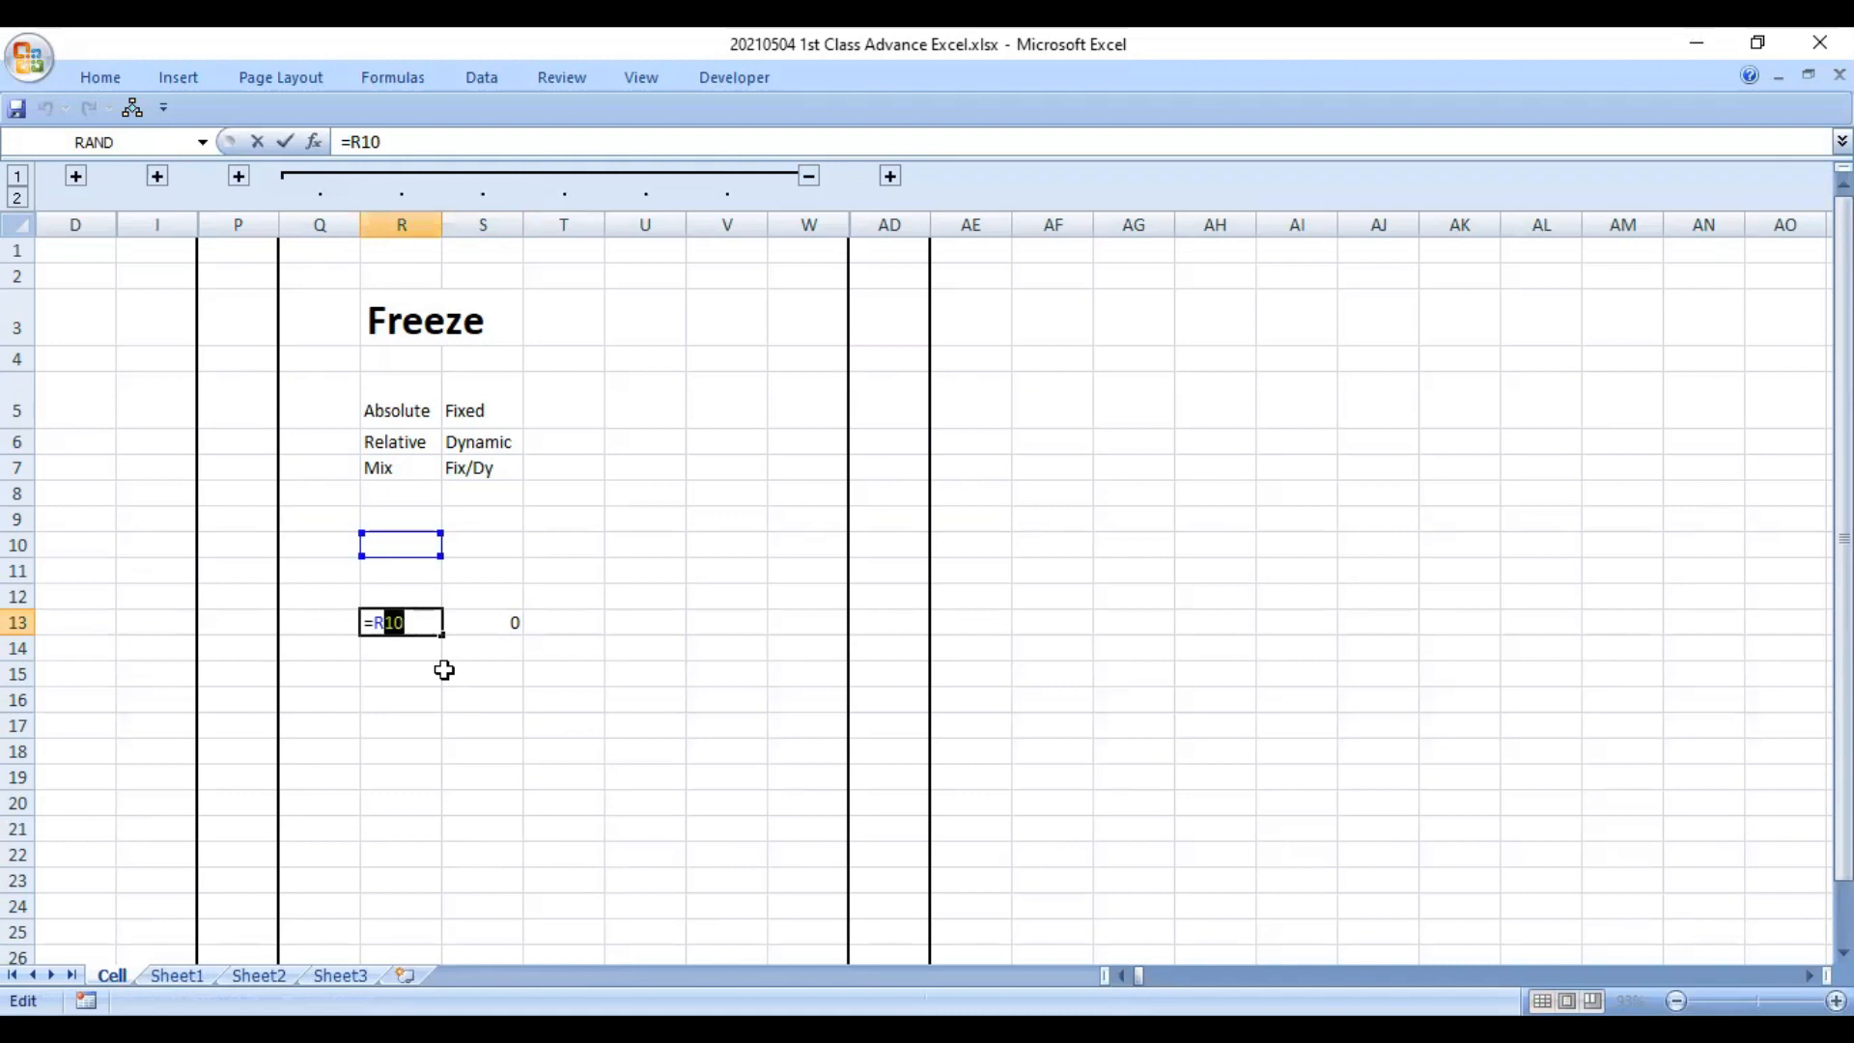
{"action": "key", "text": "Left"}
{"action": "key", "text": "shift+Left"}
- Make the reference in R13 absolute as =$R$10 and highlight the full reference
{"action": "key", "text": "Left"}
{"action": "type", "text": "$"}
{"action": "key", "text": "Right"}
{"action": "type", "text": "$"}
{"action": "key", "text": "Left"}
{"action": "key", "text": "Left"}
{"action": "key", "text": "Left"}
{"action": "key", "text": "shift+Right"}
{"action": "key", "text": "shift+Right"}
{"action": "key", "text": "shift+Right"}
{"action": "key", "text": "shift+Right"}
{"action": "key", "text": "shift+Right"}
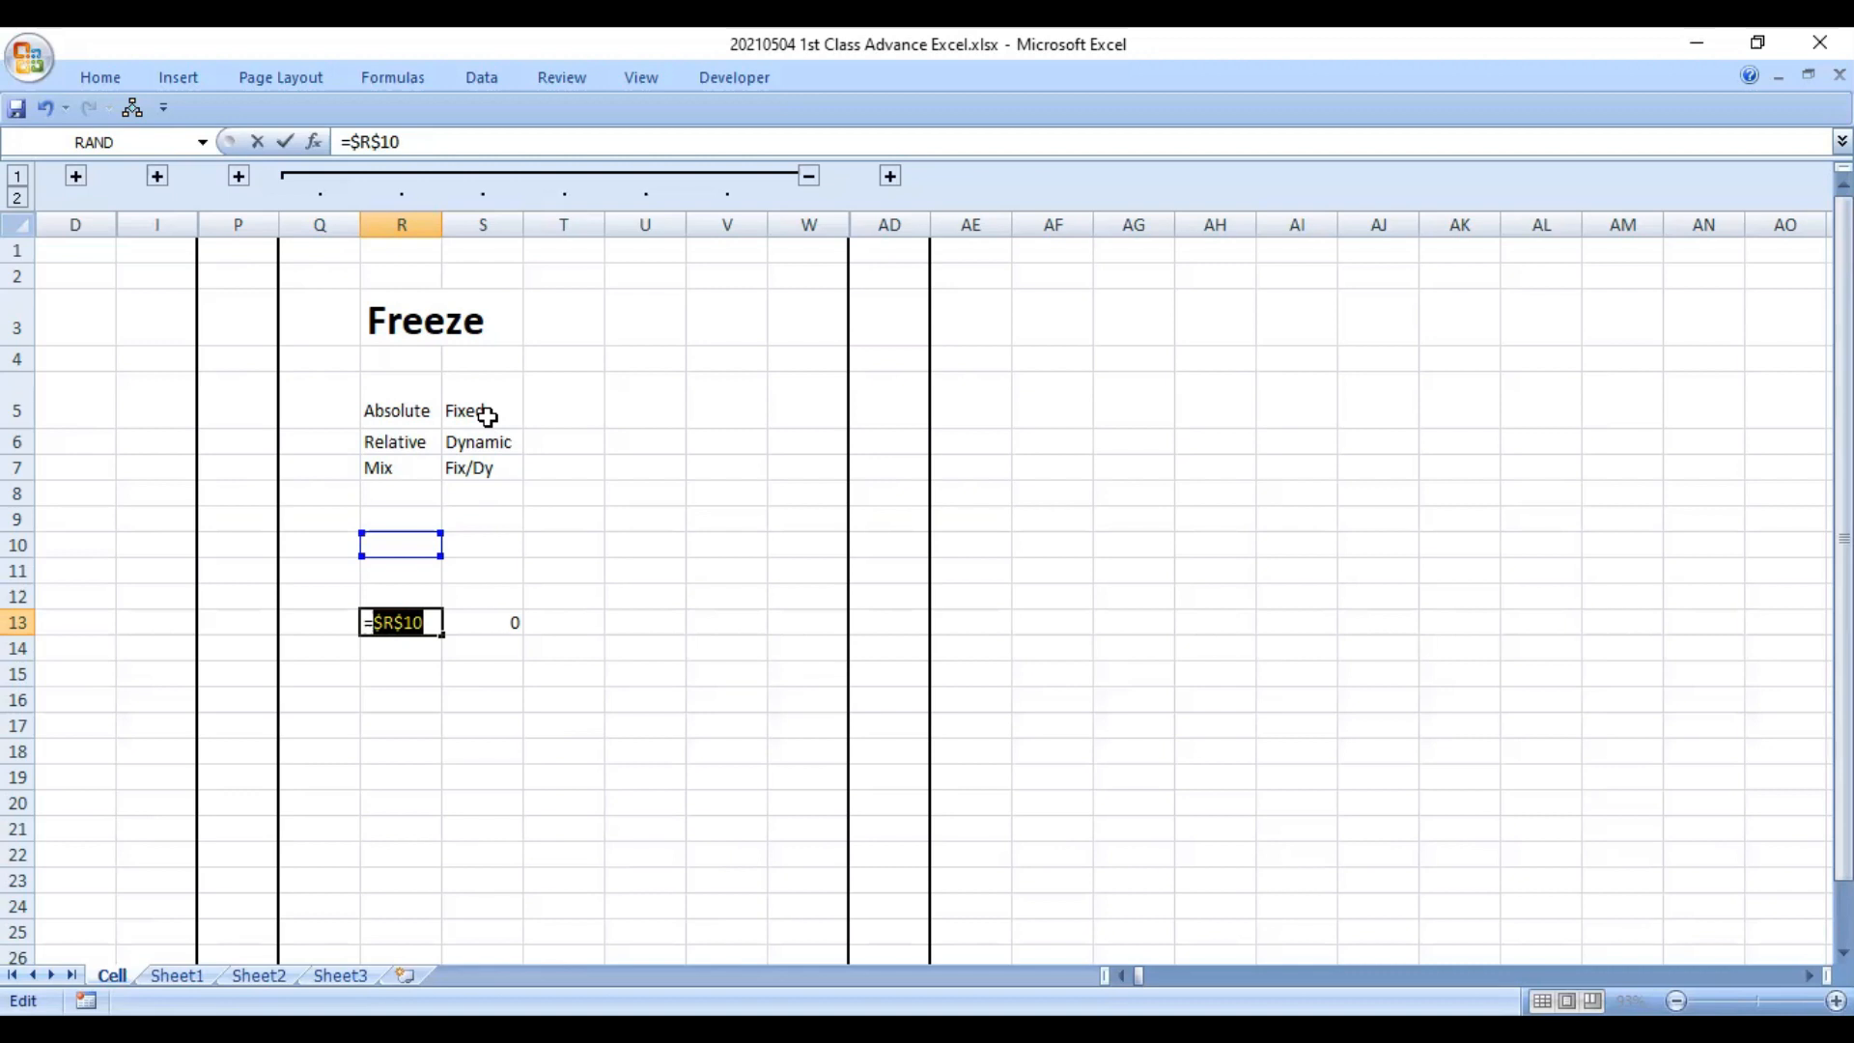
{"action": "key", "text": "Escape"}
- Copy the absolute-reference formula from R13 to S13 and inspect the reference in the pasted formula
{"action": "key", "text": "F2"}
{"action": "key", "text": "Escape"}
{"action": "key", "text": "ctrl+c"}
{"action": "key", "text": "Right"}
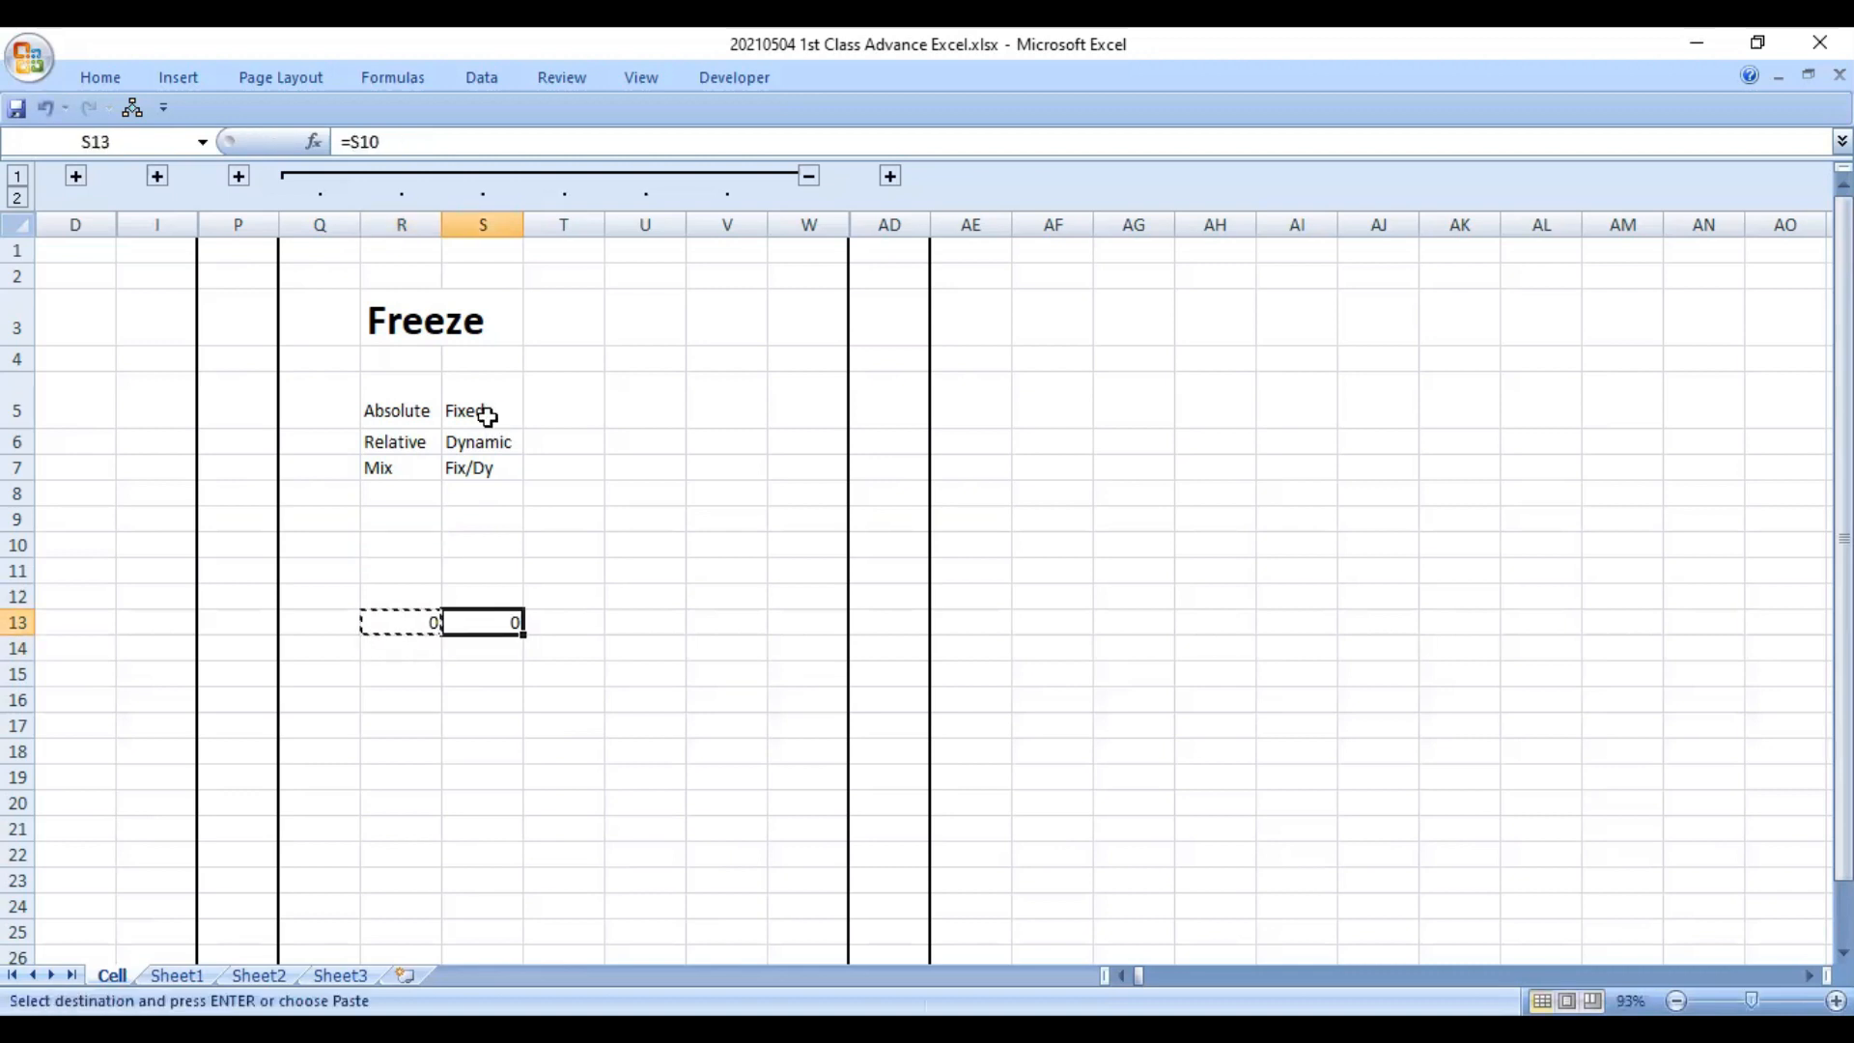
{"action": "key", "text": "F2"}
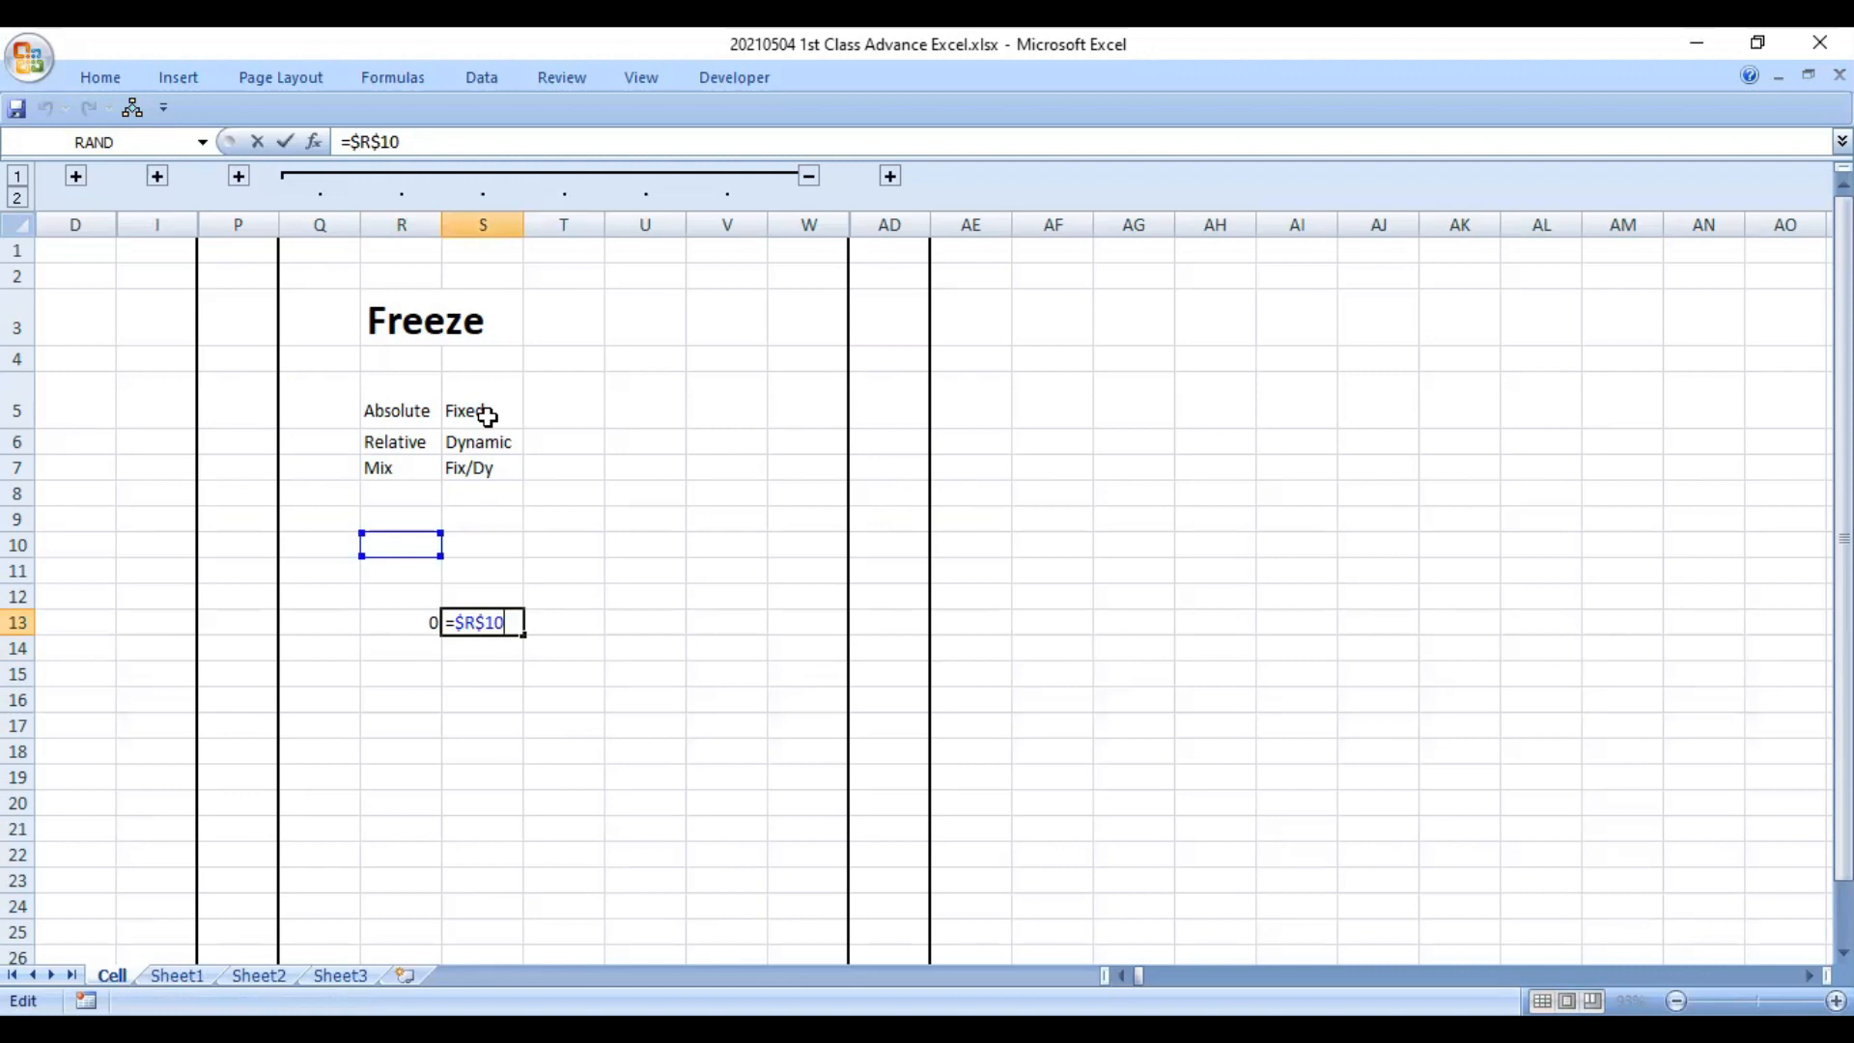
{"action": "key", "text": "Escape"}
- Remove both dollar signs from the formula in R13 so it reads =R10
{"action": "key", "text": "Left"}
{"action": "key", "text": "F2"}
{"action": "key", "text": "Left"}
{"action": "key", "text": "Left"}
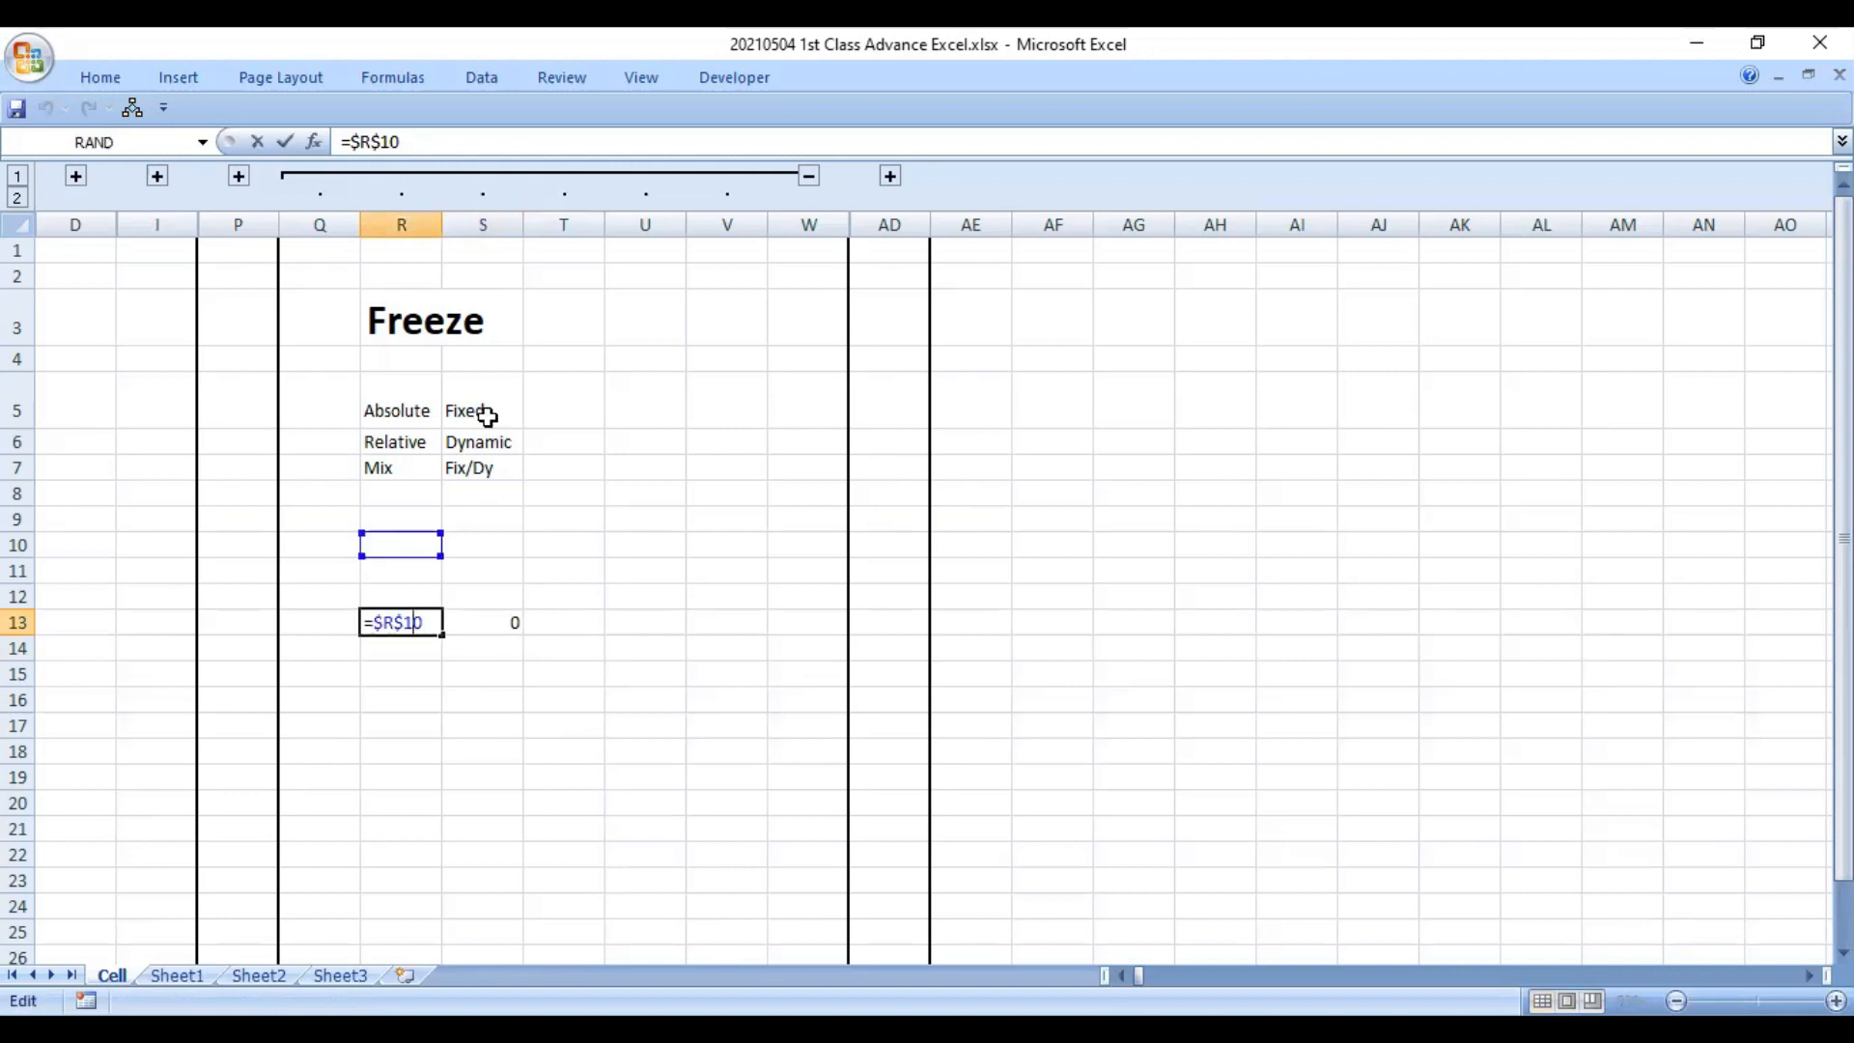
{"action": "key", "text": "BackSpace"}
{"action": "key", "text": "Left"}
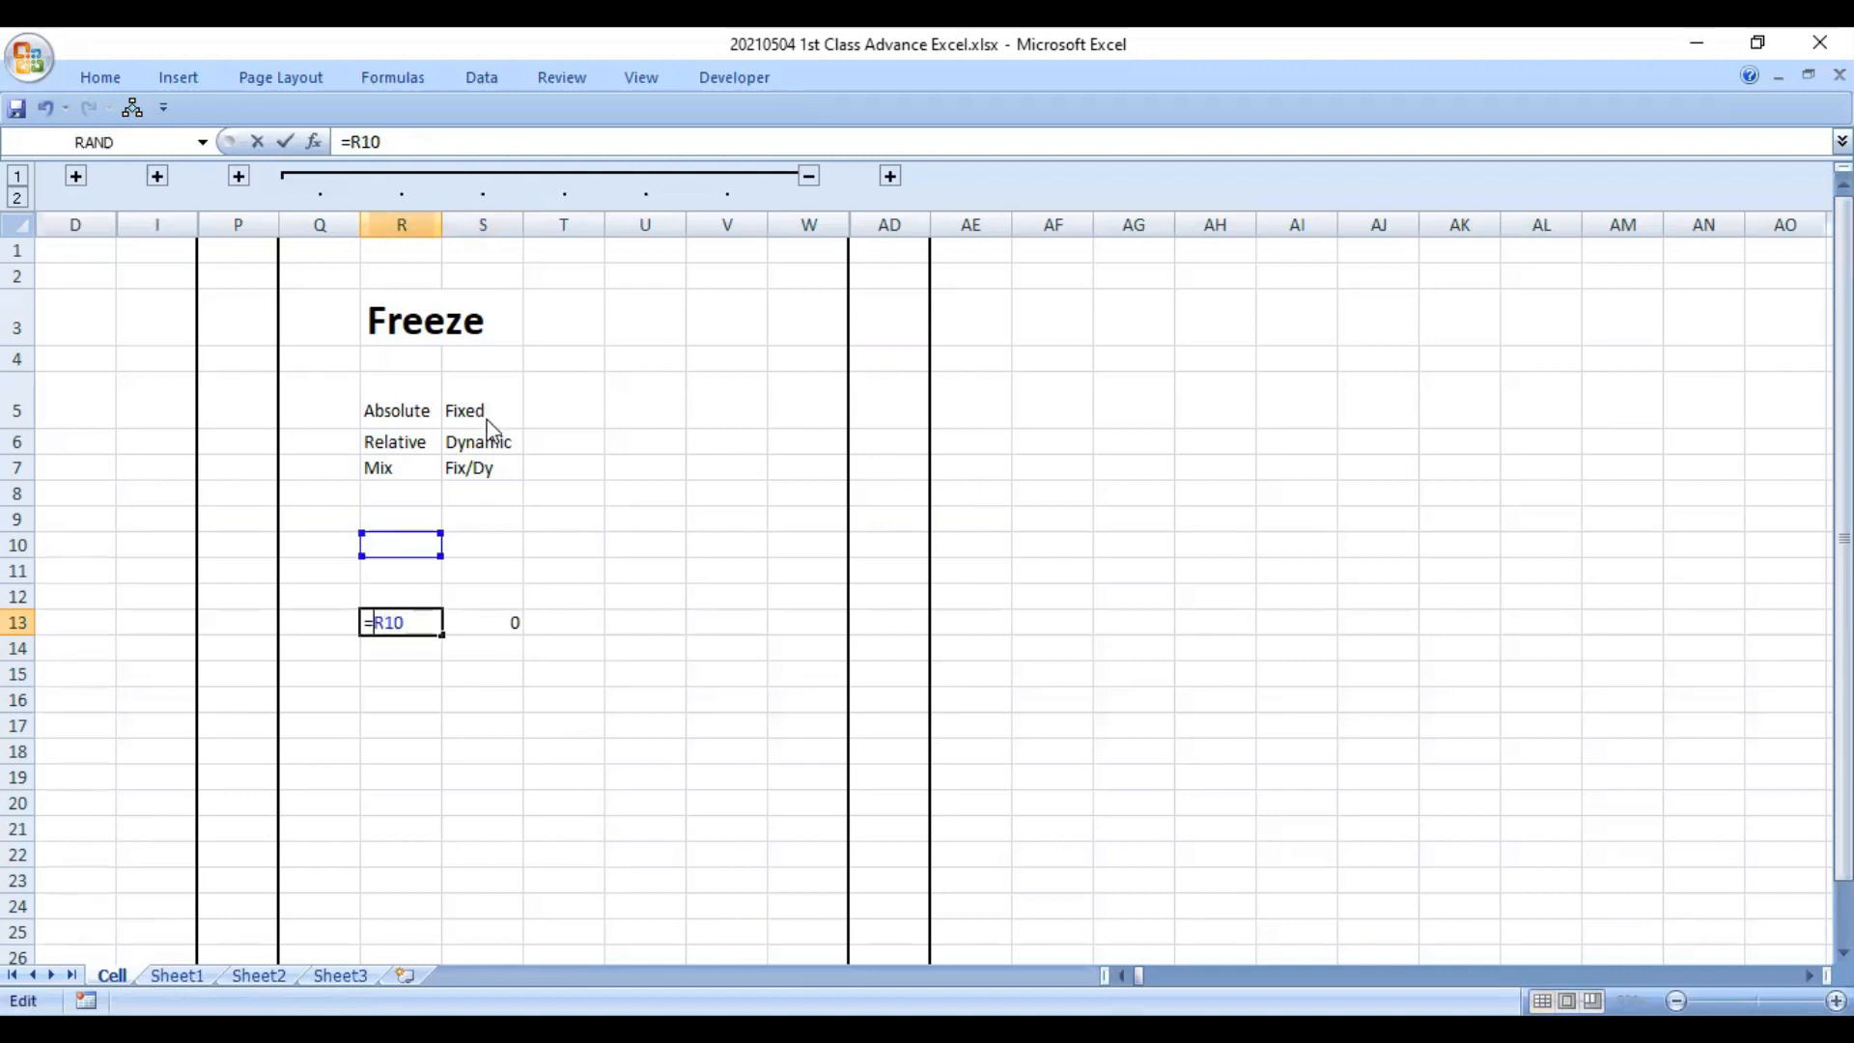
{"action": "key", "text": "ctrl+Return"}
- Copy the relative formula from R13 to S13 and check which cell the pasted copy references
{"action": "key", "text": "ctrl+c"}
{"action": "key", "text": "Right"}
{"action": "type", "text": "=S10"}
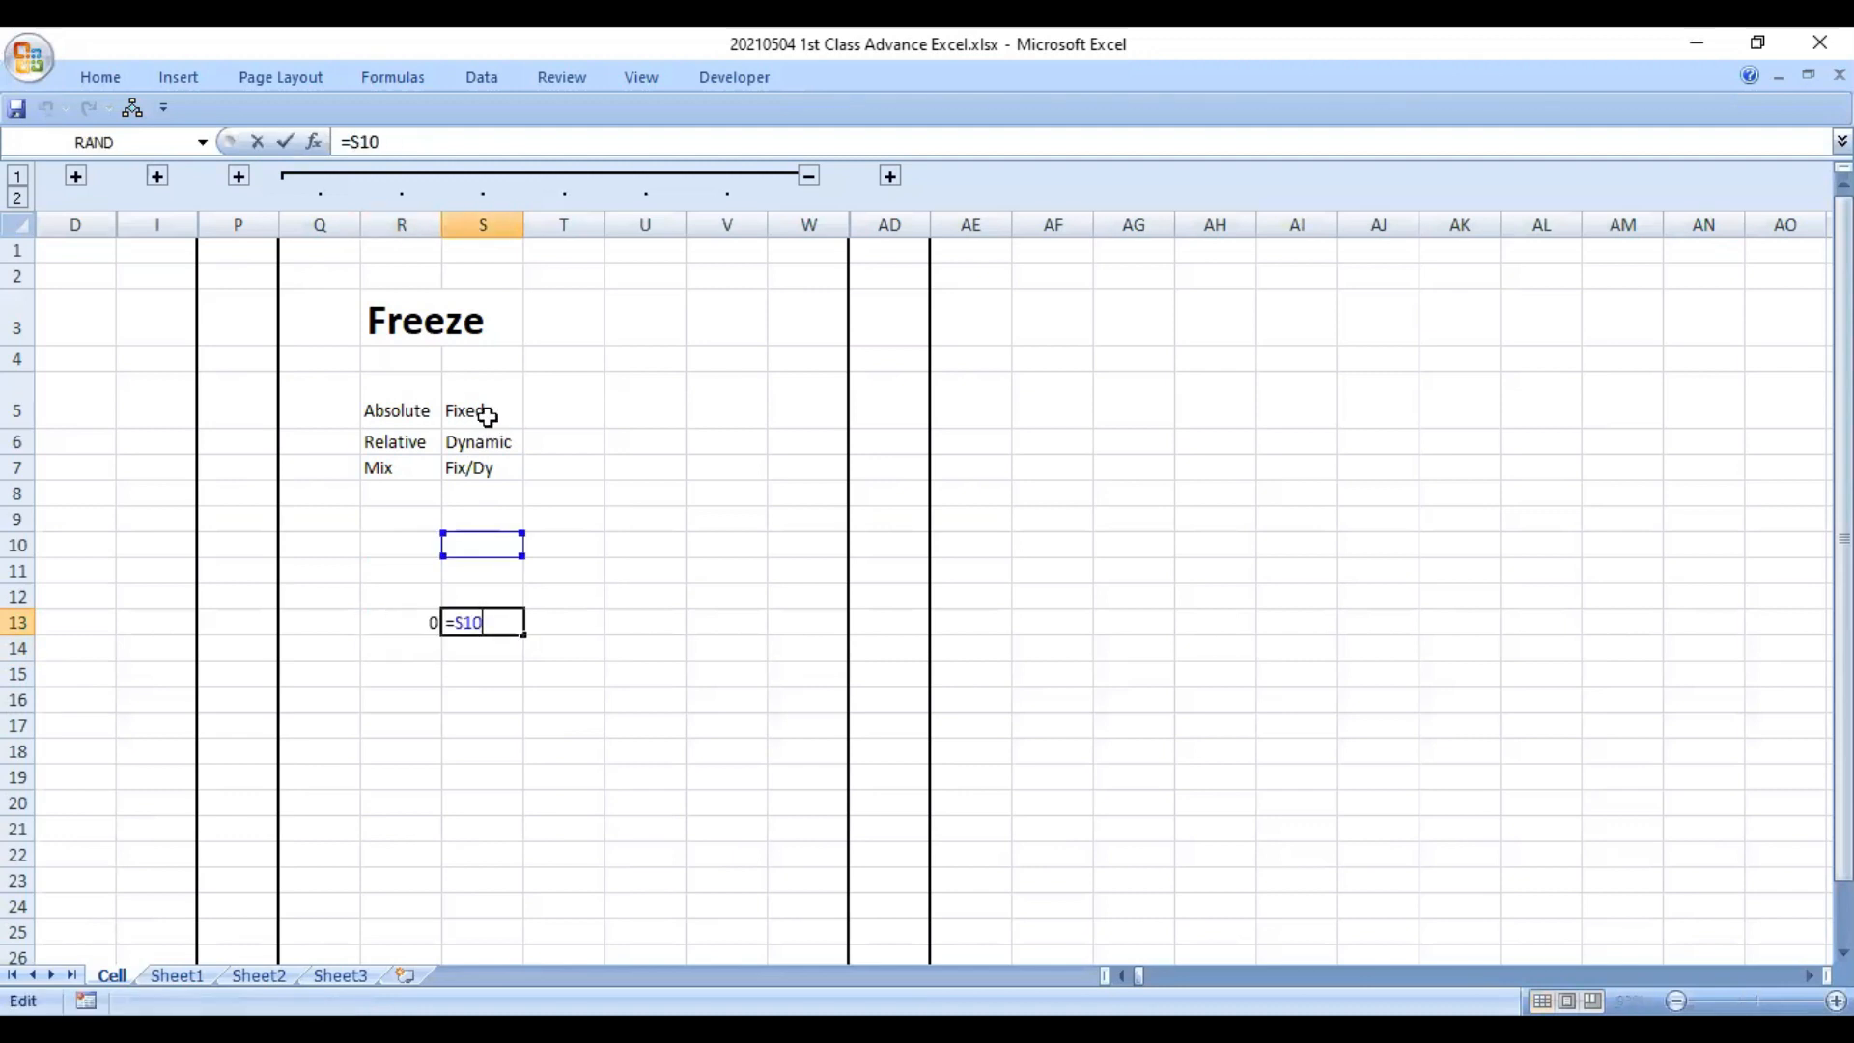
{"action": "key", "text": "shift+Tab"}
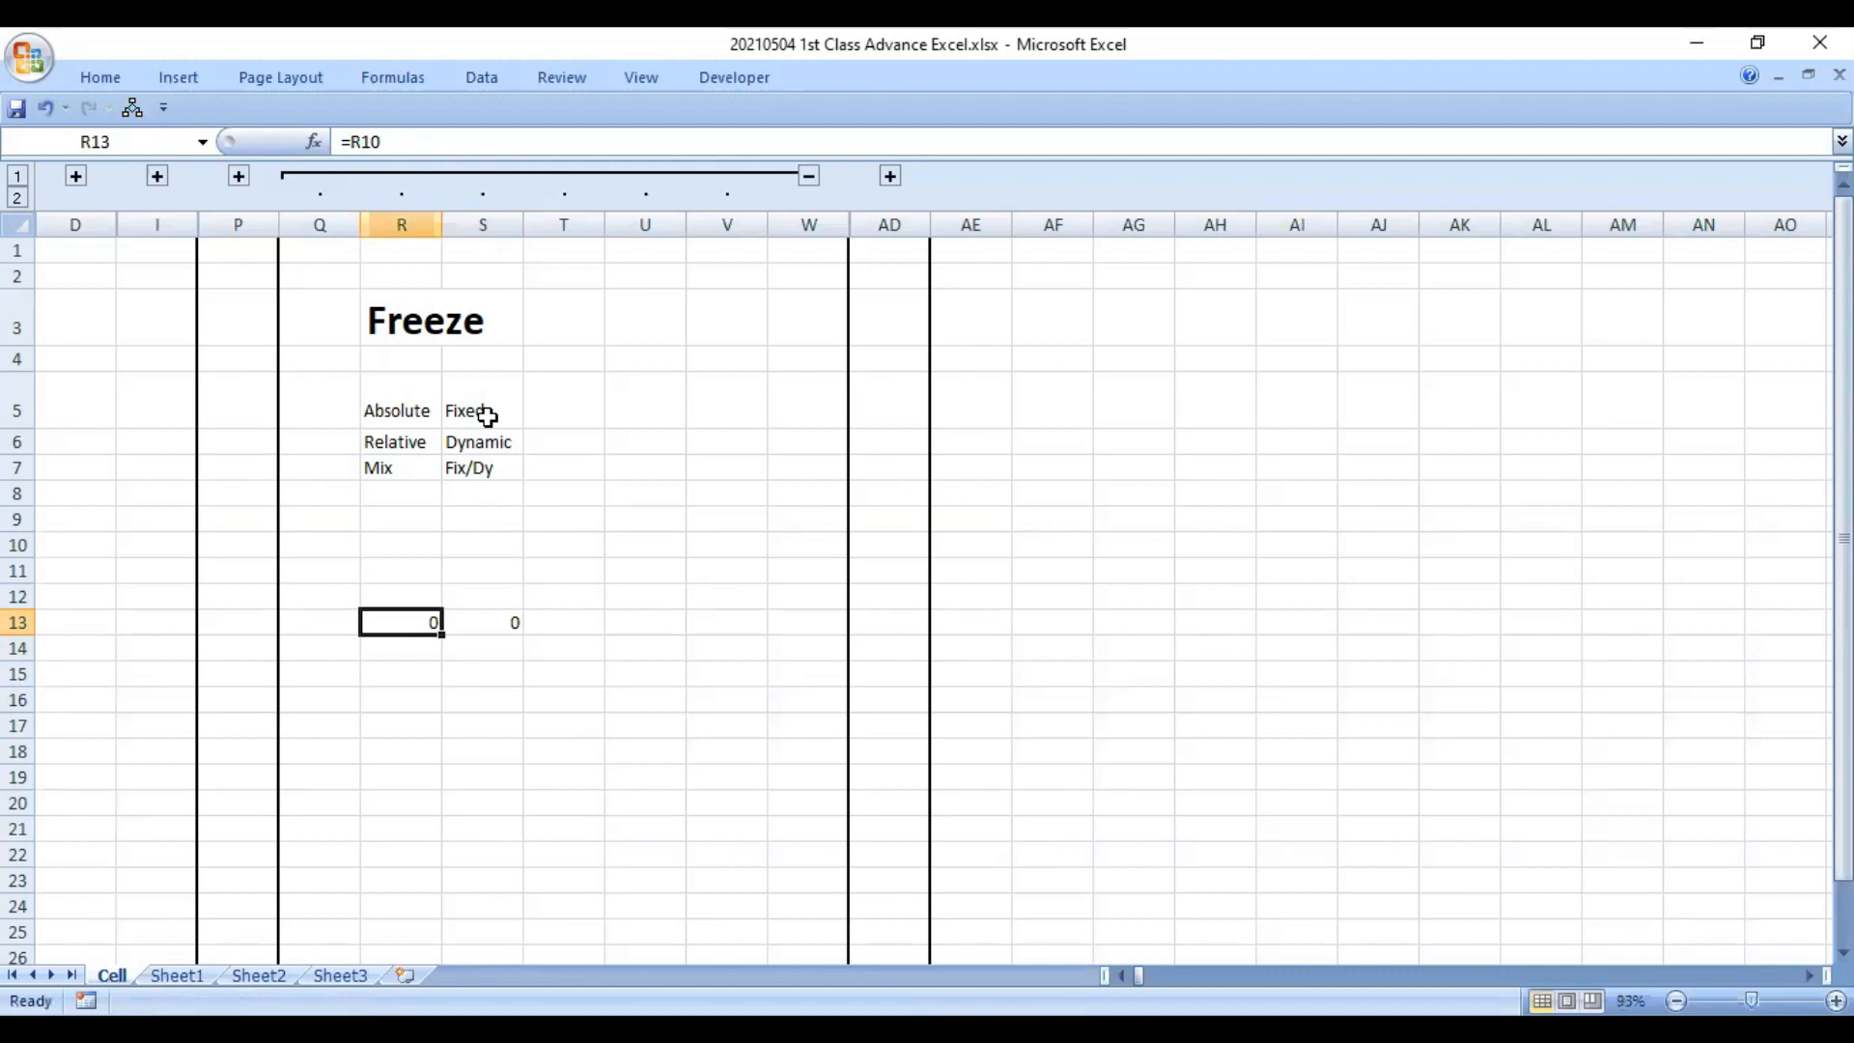
- Change the formula in R13 to the mixed reference =$R10 with only the column fixed
{"action": "key", "text": "F2"}
{"action": "key", "text": "Left"}
{"action": "key", "text": "Left"}
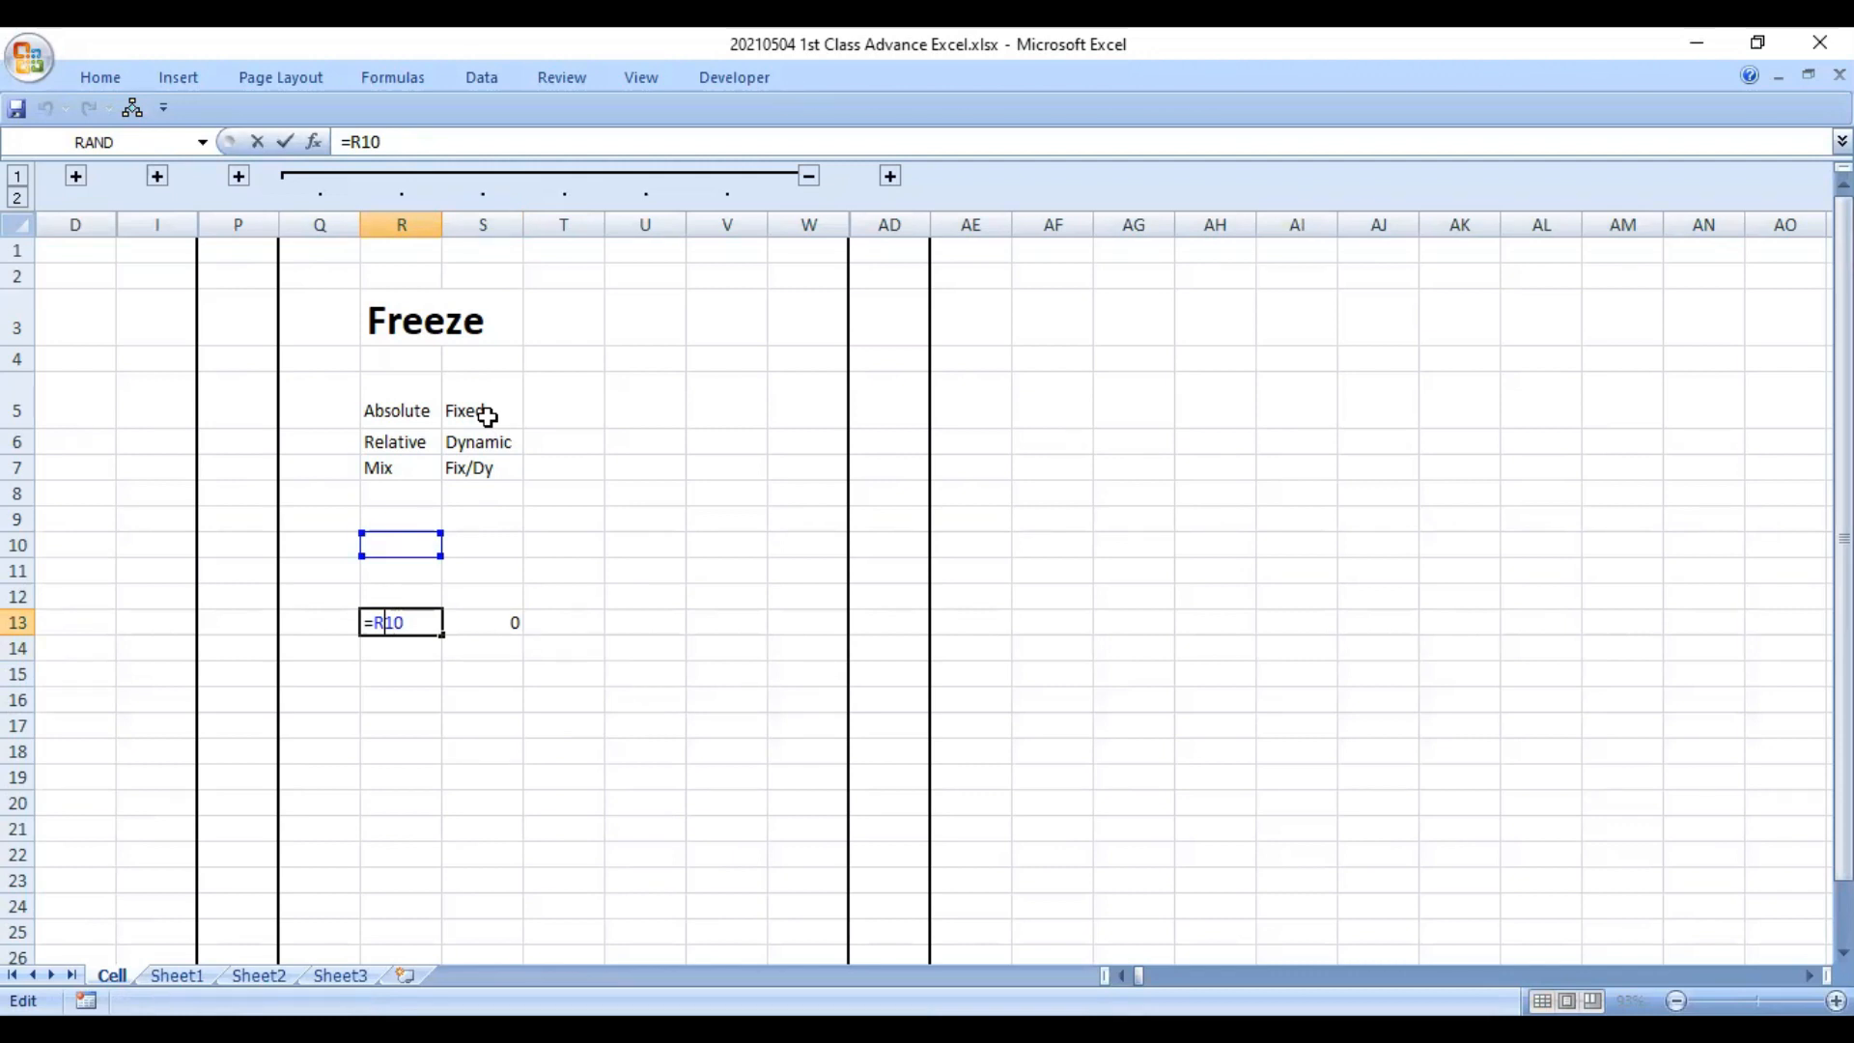
{"action": "key", "text": "F4"}
{"action": "key", "text": "Return"}
- Copy the mixed-reference formula from R13 to S13 and inspect the column in the pasted reference
{"action": "key", "text": "Up"}
{"action": "key", "text": "F2"}
{"action": "key", "text": "Escape"}
{"action": "key", "text": "ctrl+c"}
{"action": "key", "text": "Right"}
{"action": "key", "text": "Return"}
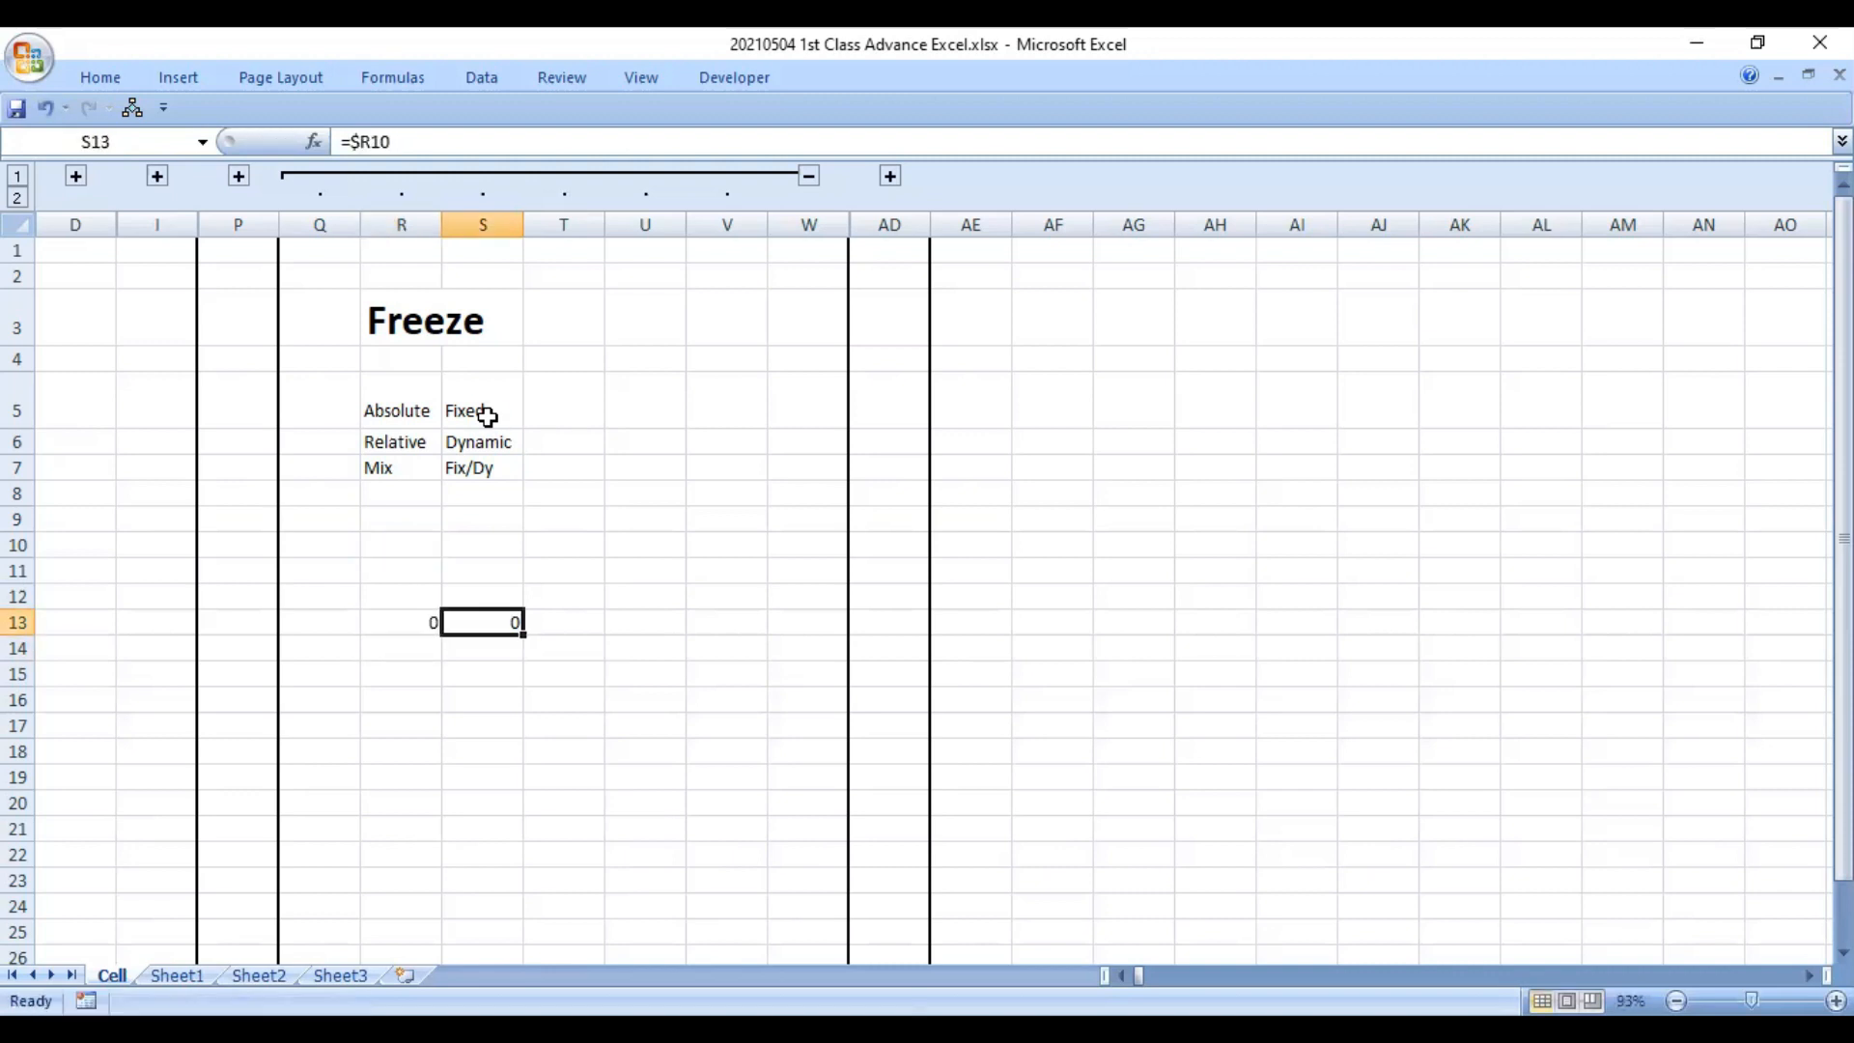
{"action": "key", "text": "F2"}
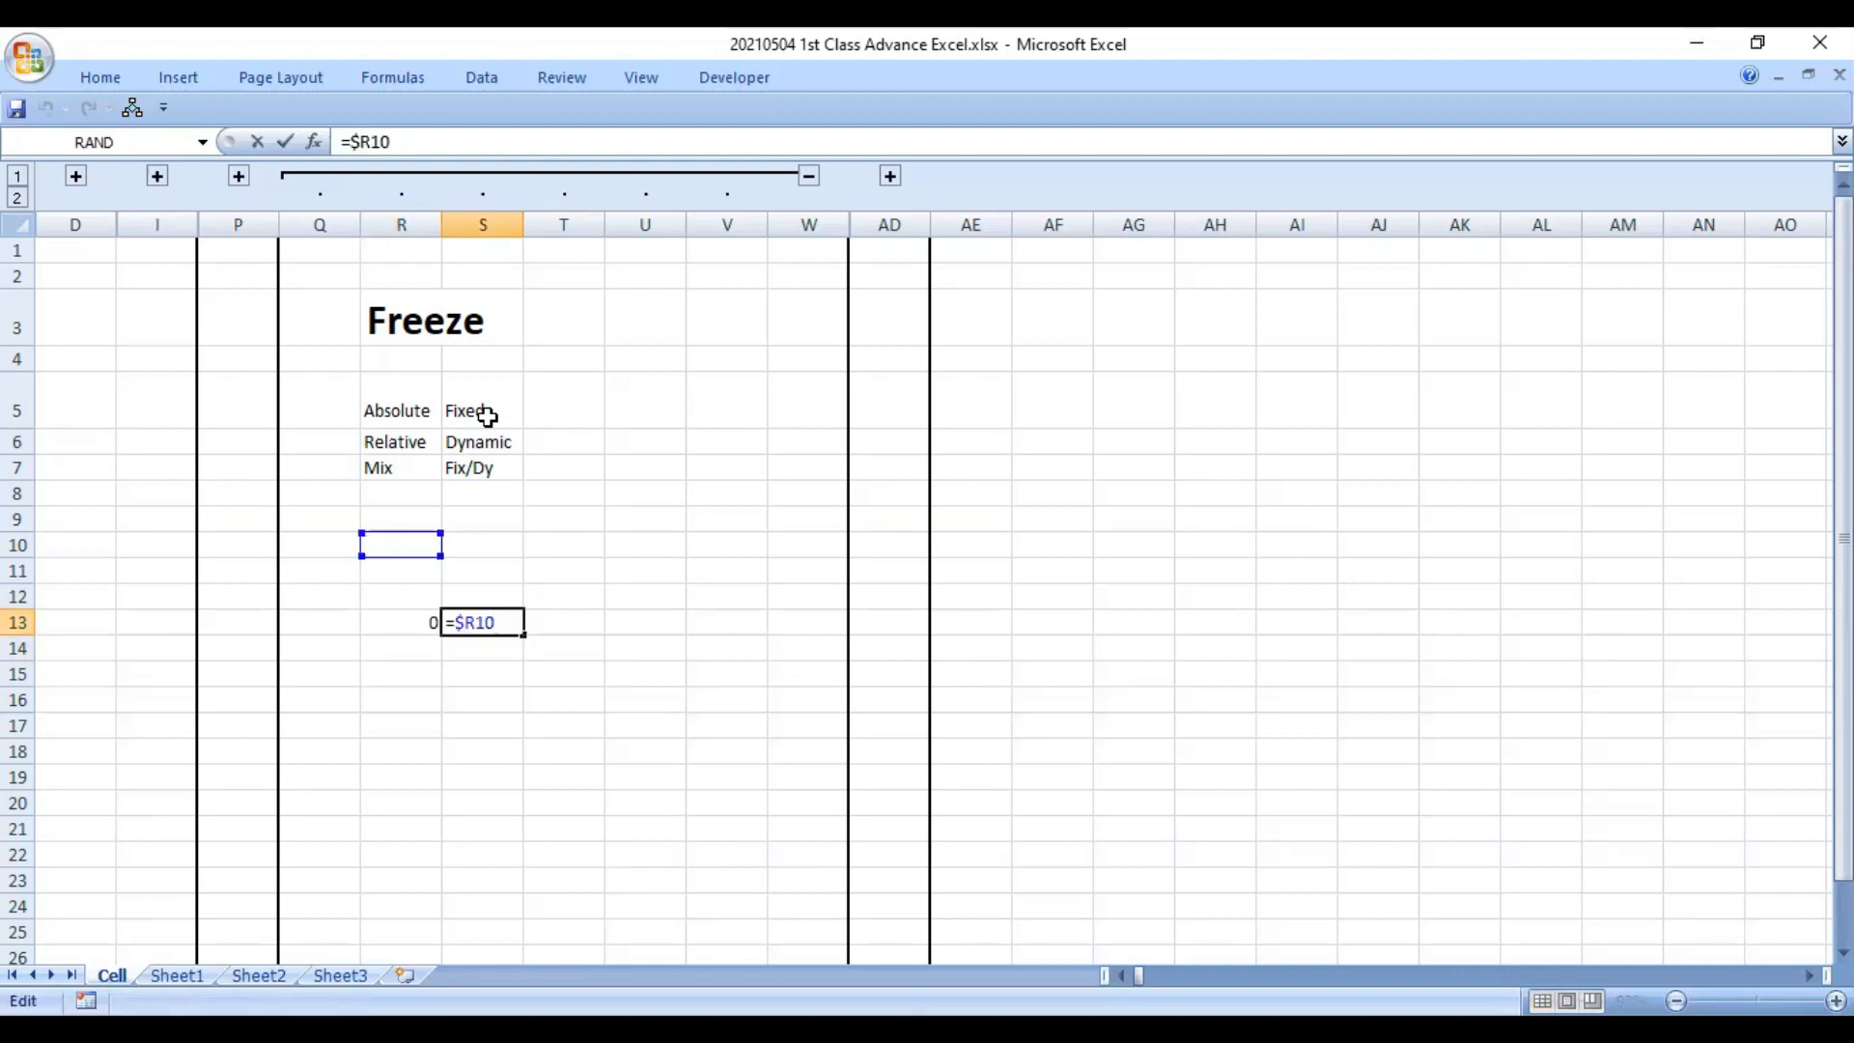
{"action": "key", "text": "Escape"}
- Copy the mixed-reference formula from R13 down to R14 and inspect the row in the pasted reference
{"action": "key", "text": "Left"}
{"action": "key", "text": "ctrl+c"}
{"action": "key", "text": "Down"}
{"action": "key", "text": "Return"}
{"action": "key", "text": "F2"}
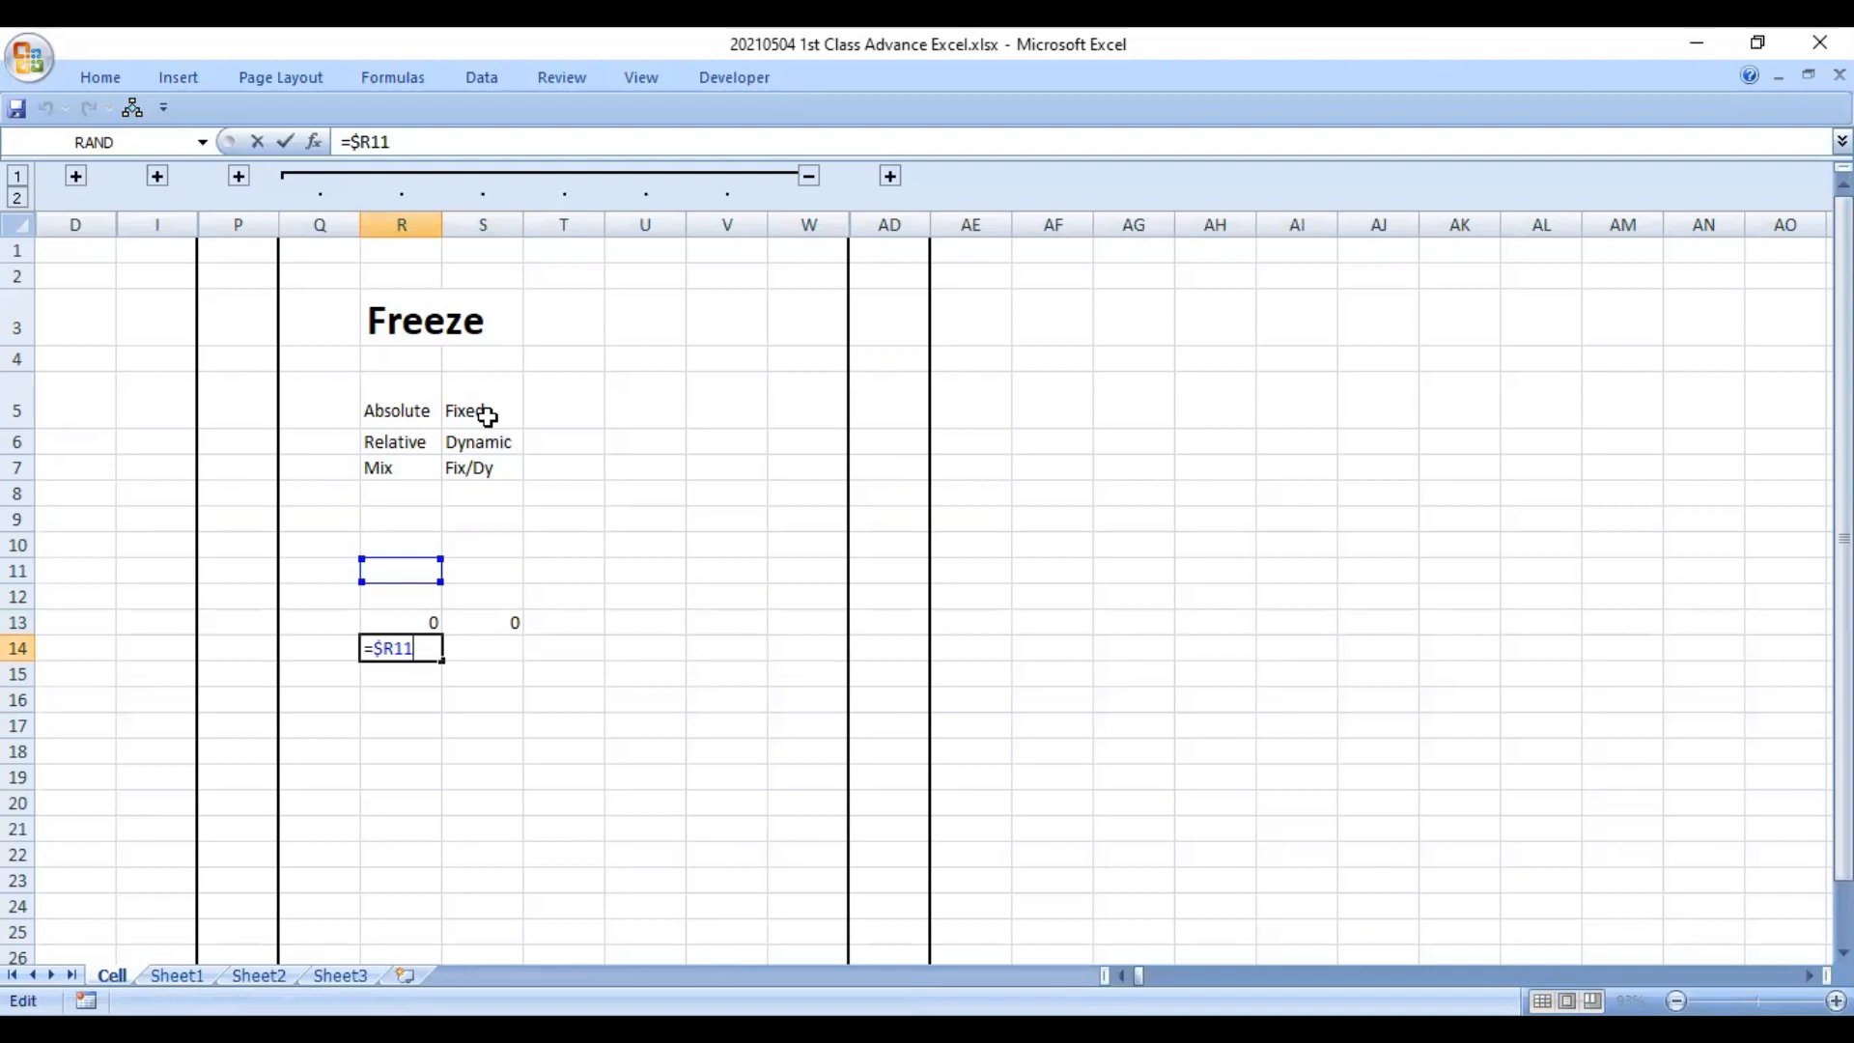
{"action": "key", "text": "ctrl+Return"}
- Clear the contents of the range R13:S14
{"action": "key", "text": "Up"}
{"action": "key", "text": "shift+Right"}
{"action": "key", "text": "shift+Down"}
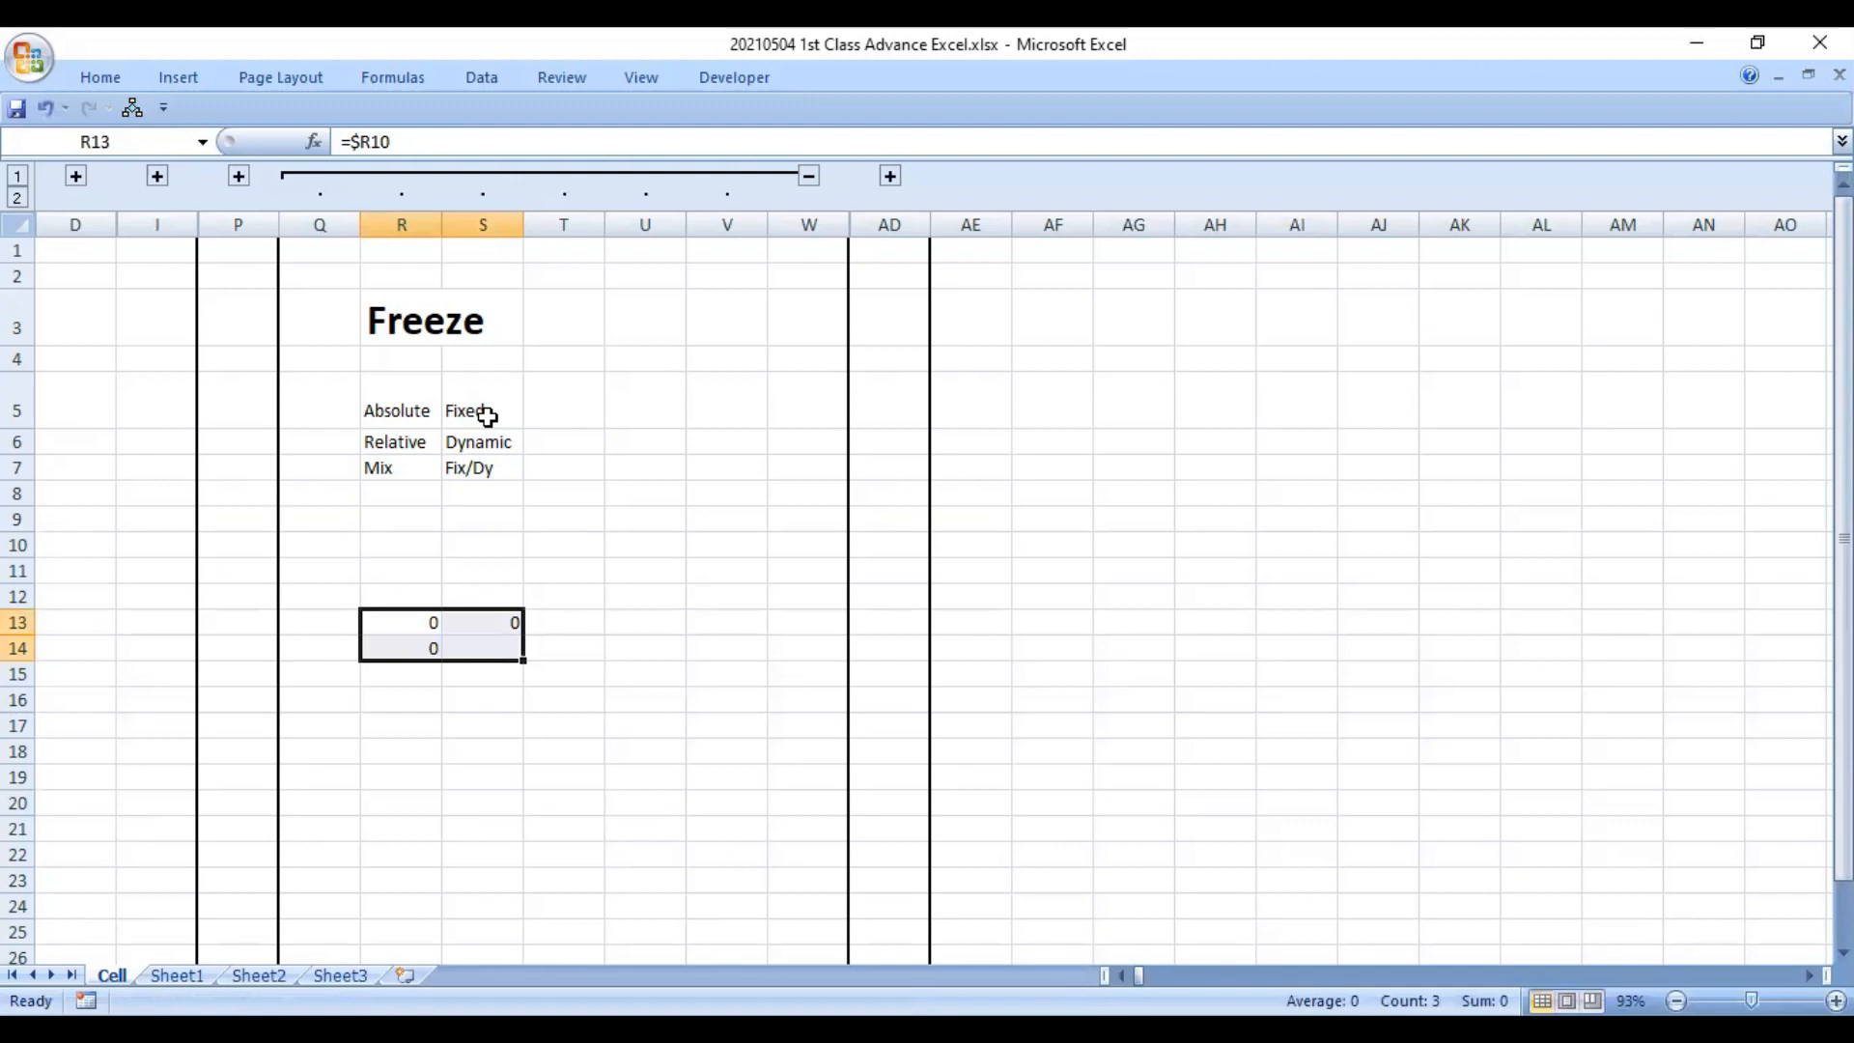
{"action": "key", "text": "Delete"}
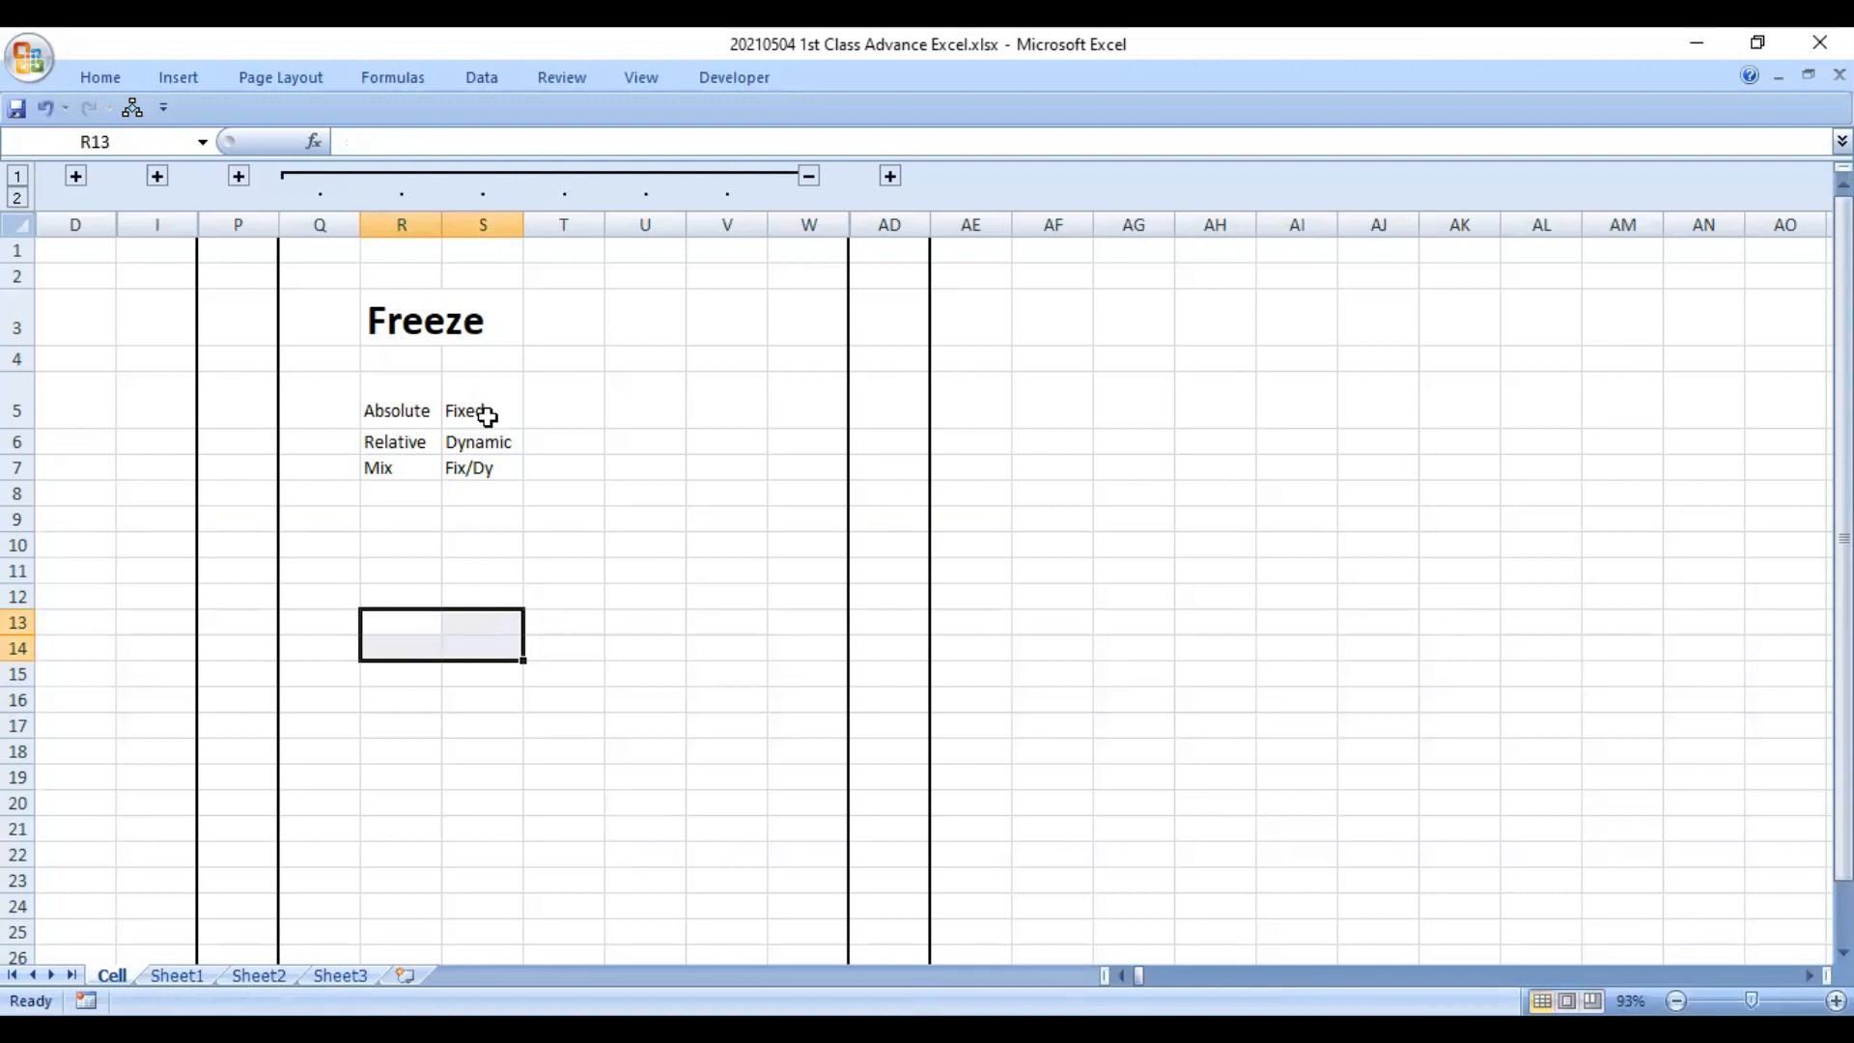
- Collapse the Freeze column group, expand the Custom List column group and select its heading in Y3
{"action": "key", "text": "Up"}
{"action": "key", "text": "Up"}
{"action": "key", "text": "Up"}
{"action": "key", "text": "Up"}
{"action": "key", "text": "Up"}
{"action": "key", "text": "Up"}
{"action": "key", "text": "Up"}
{"action": "key", "text": "Up"}
{"action": "key", "text": "Up"}
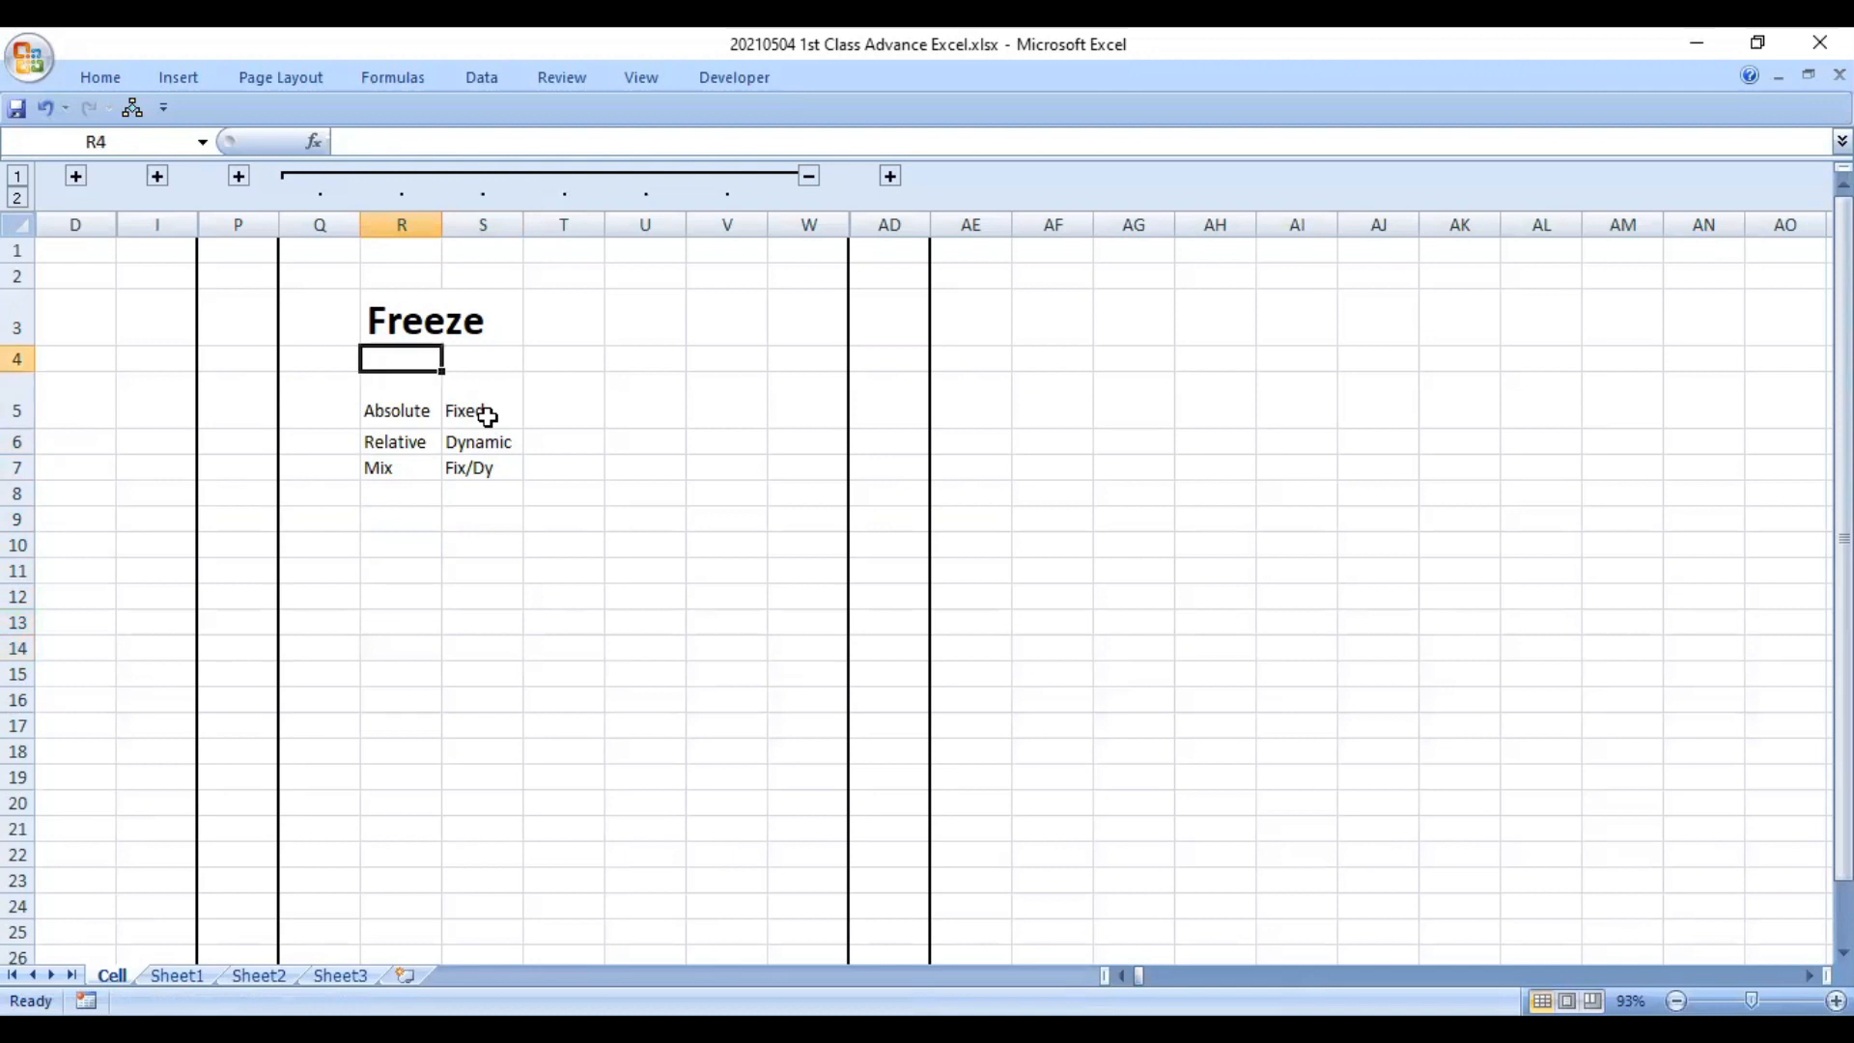
{"action": "key", "text": "Up"}
{"action": "key", "text": "Right"}
{"action": "key", "text": "Right"}
{"action": "key", "text": "Right"}
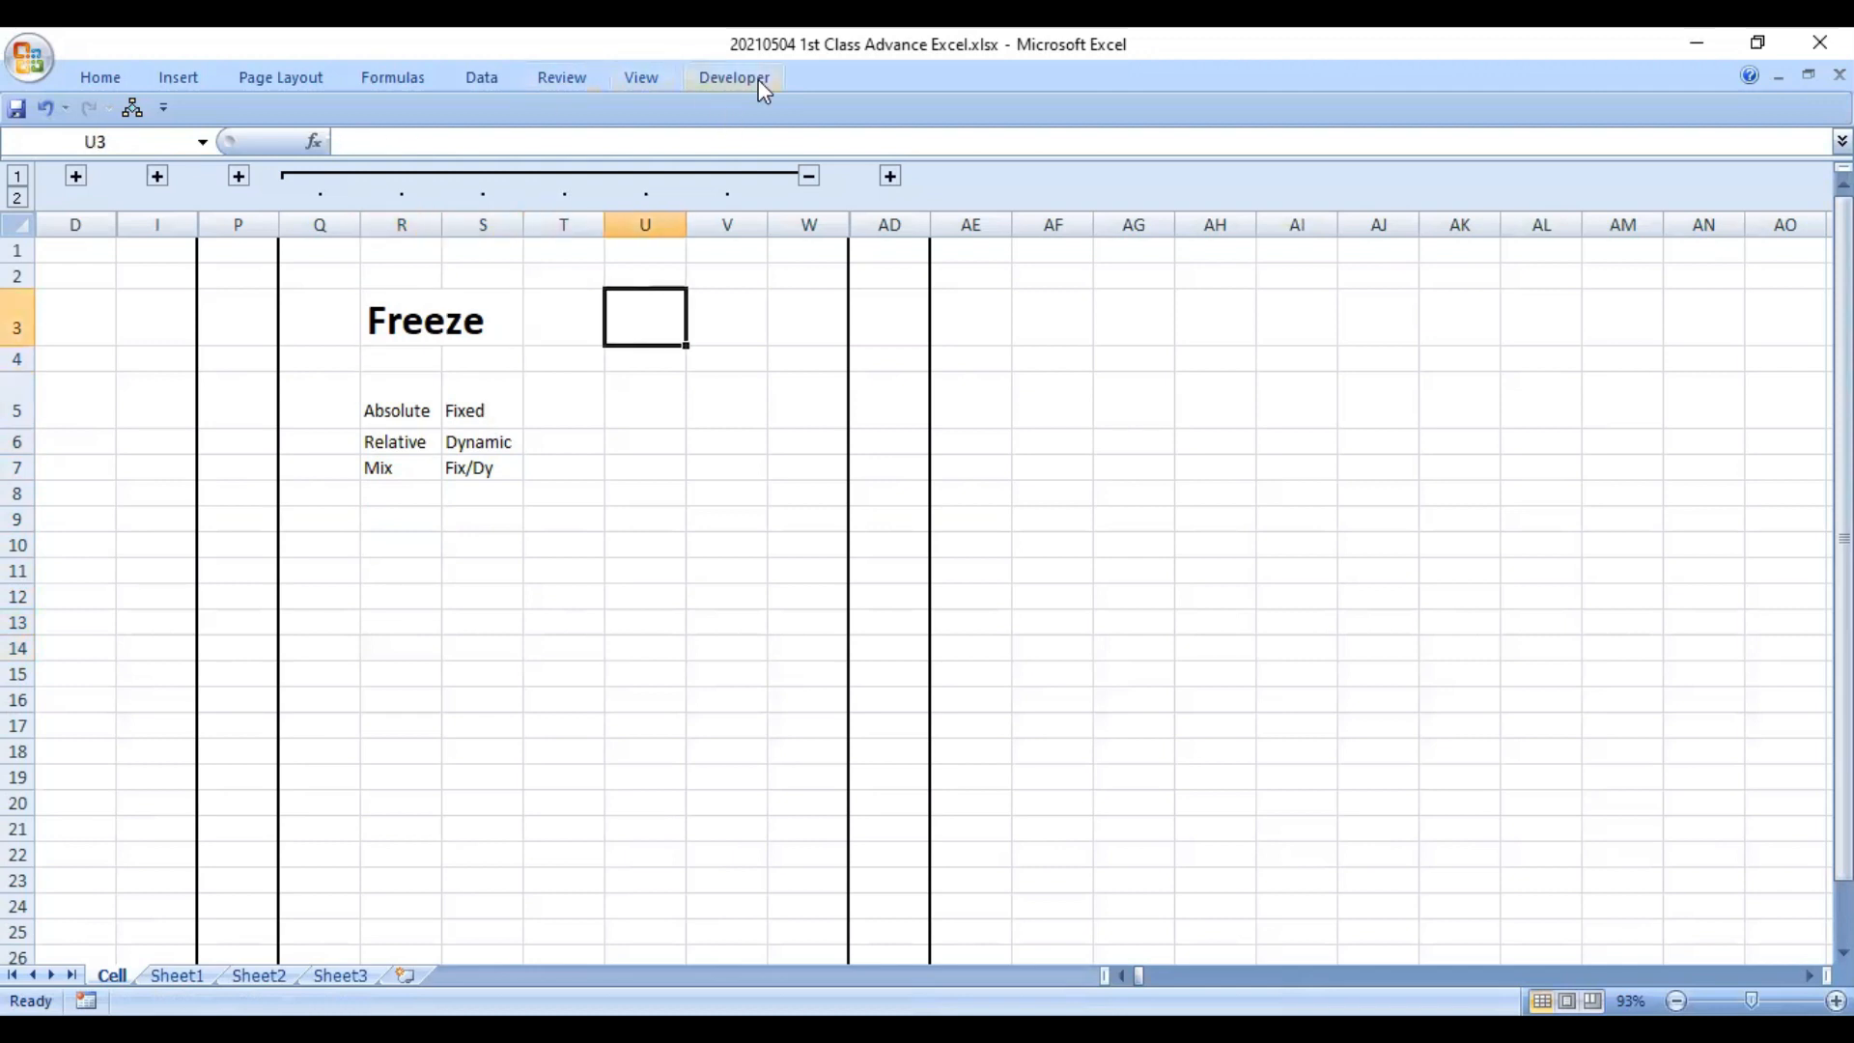
{"action": "left_click", "coordinate": [809, 175]}
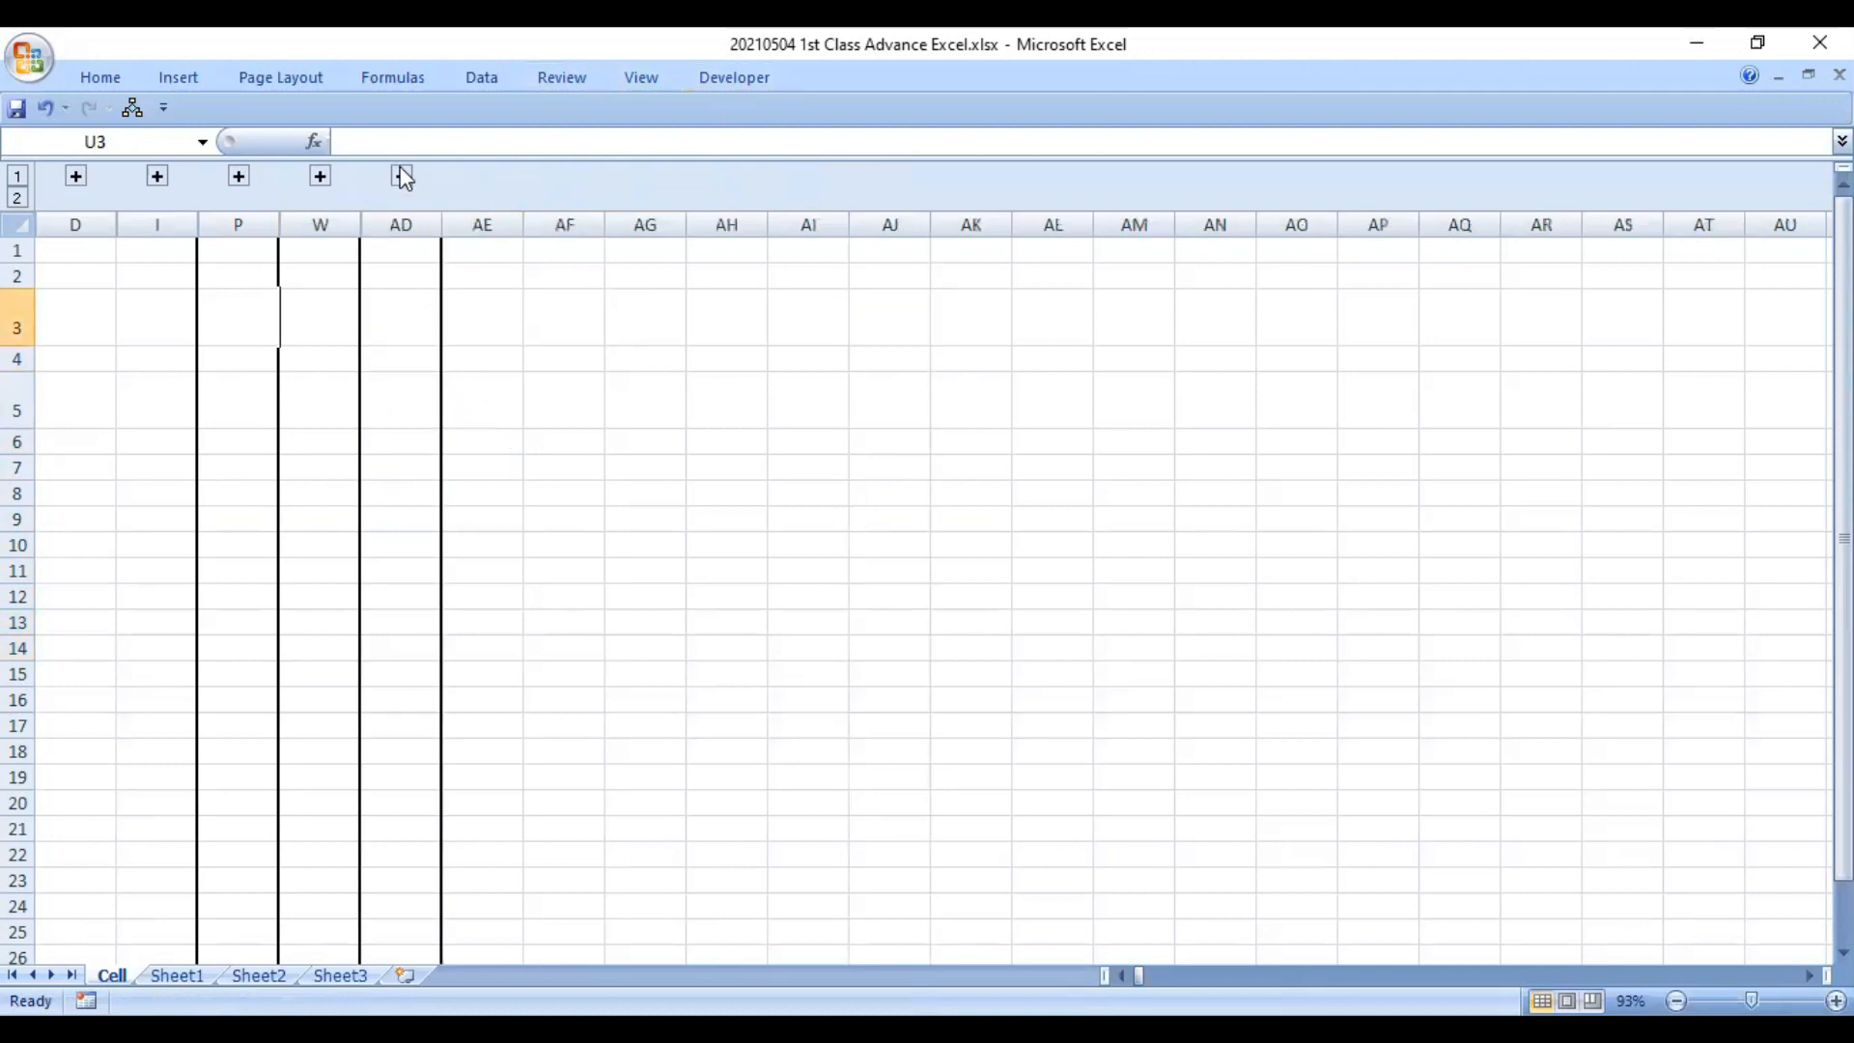
{"action": "left_click", "coordinate": [404, 176]}
{"action": "left_click", "coordinate": [475, 321]}
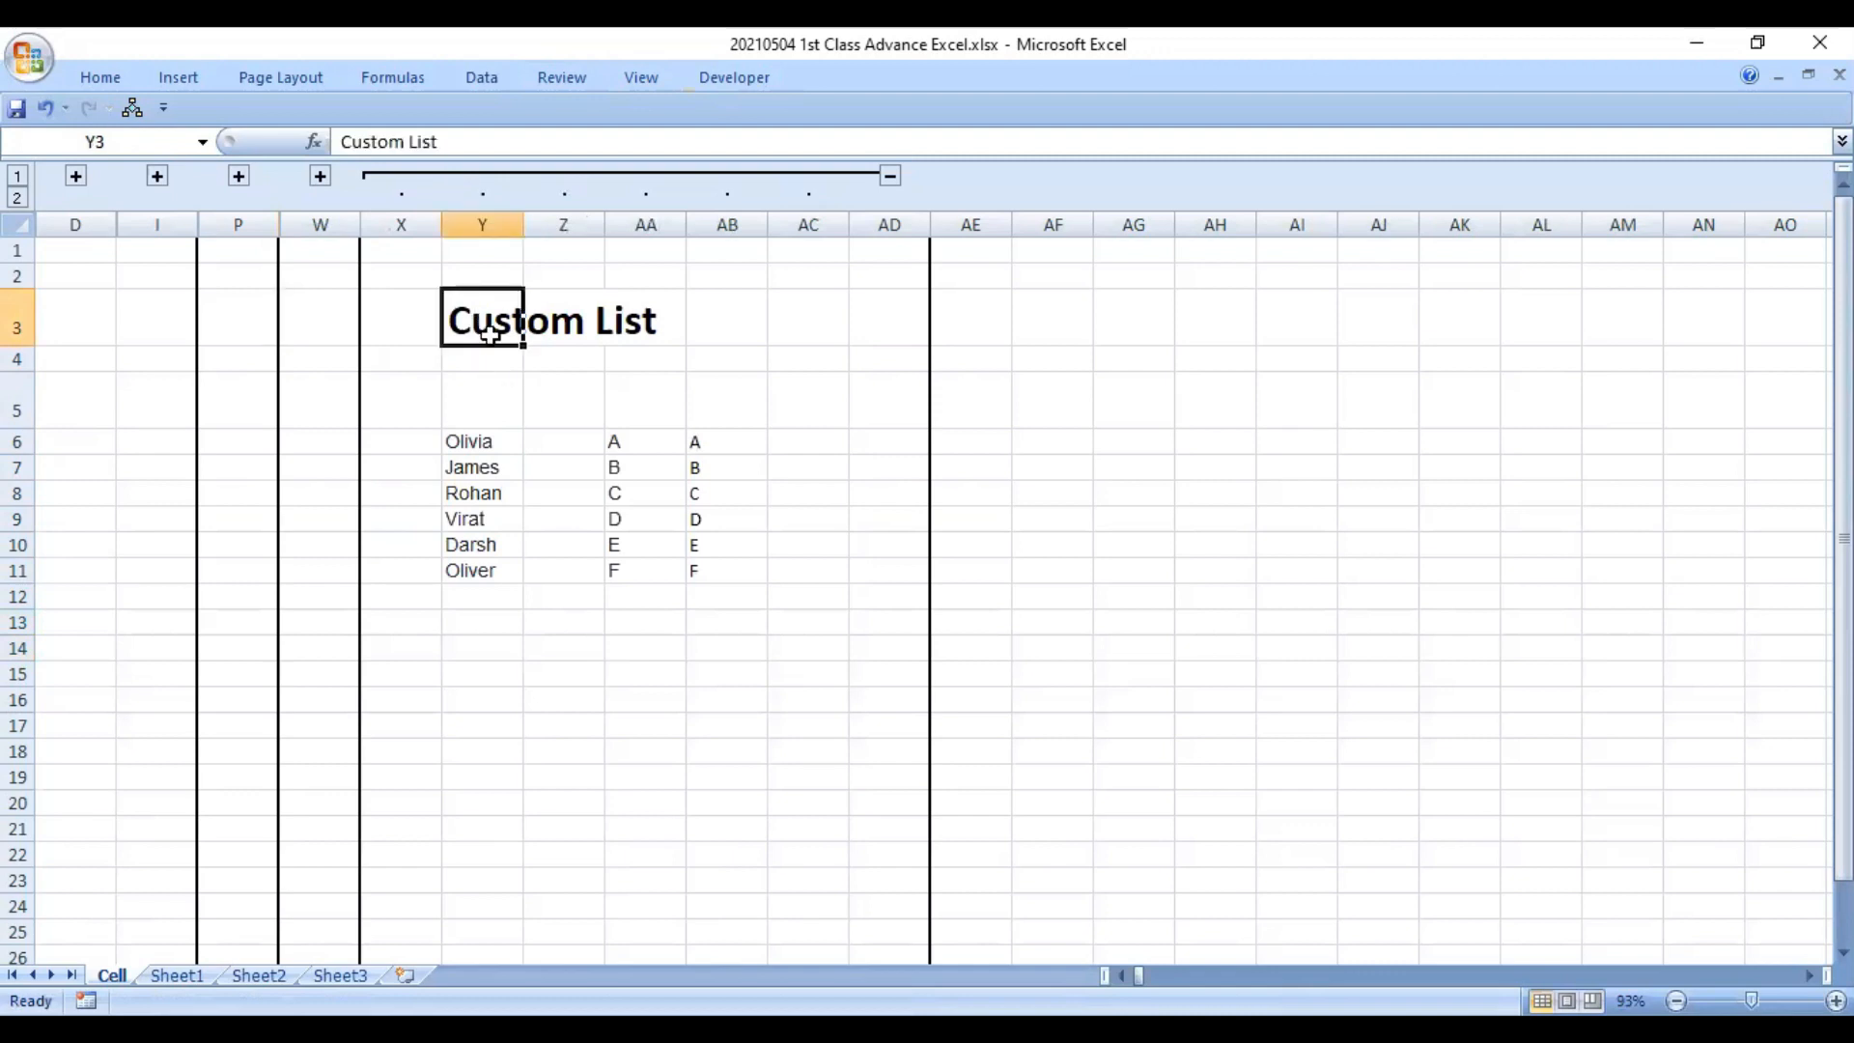
- Clear the letter entries in columns AA and AB and select the name list Y6:Y11
{"action": "left_click_drag", "start_coordinate": [617, 443], "coordinate": [731, 599]}
{"action": "key", "text": "Delete"}
{"action": "left_click_drag", "start_coordinate": [453, 441], "coordinate": [473, 571]}
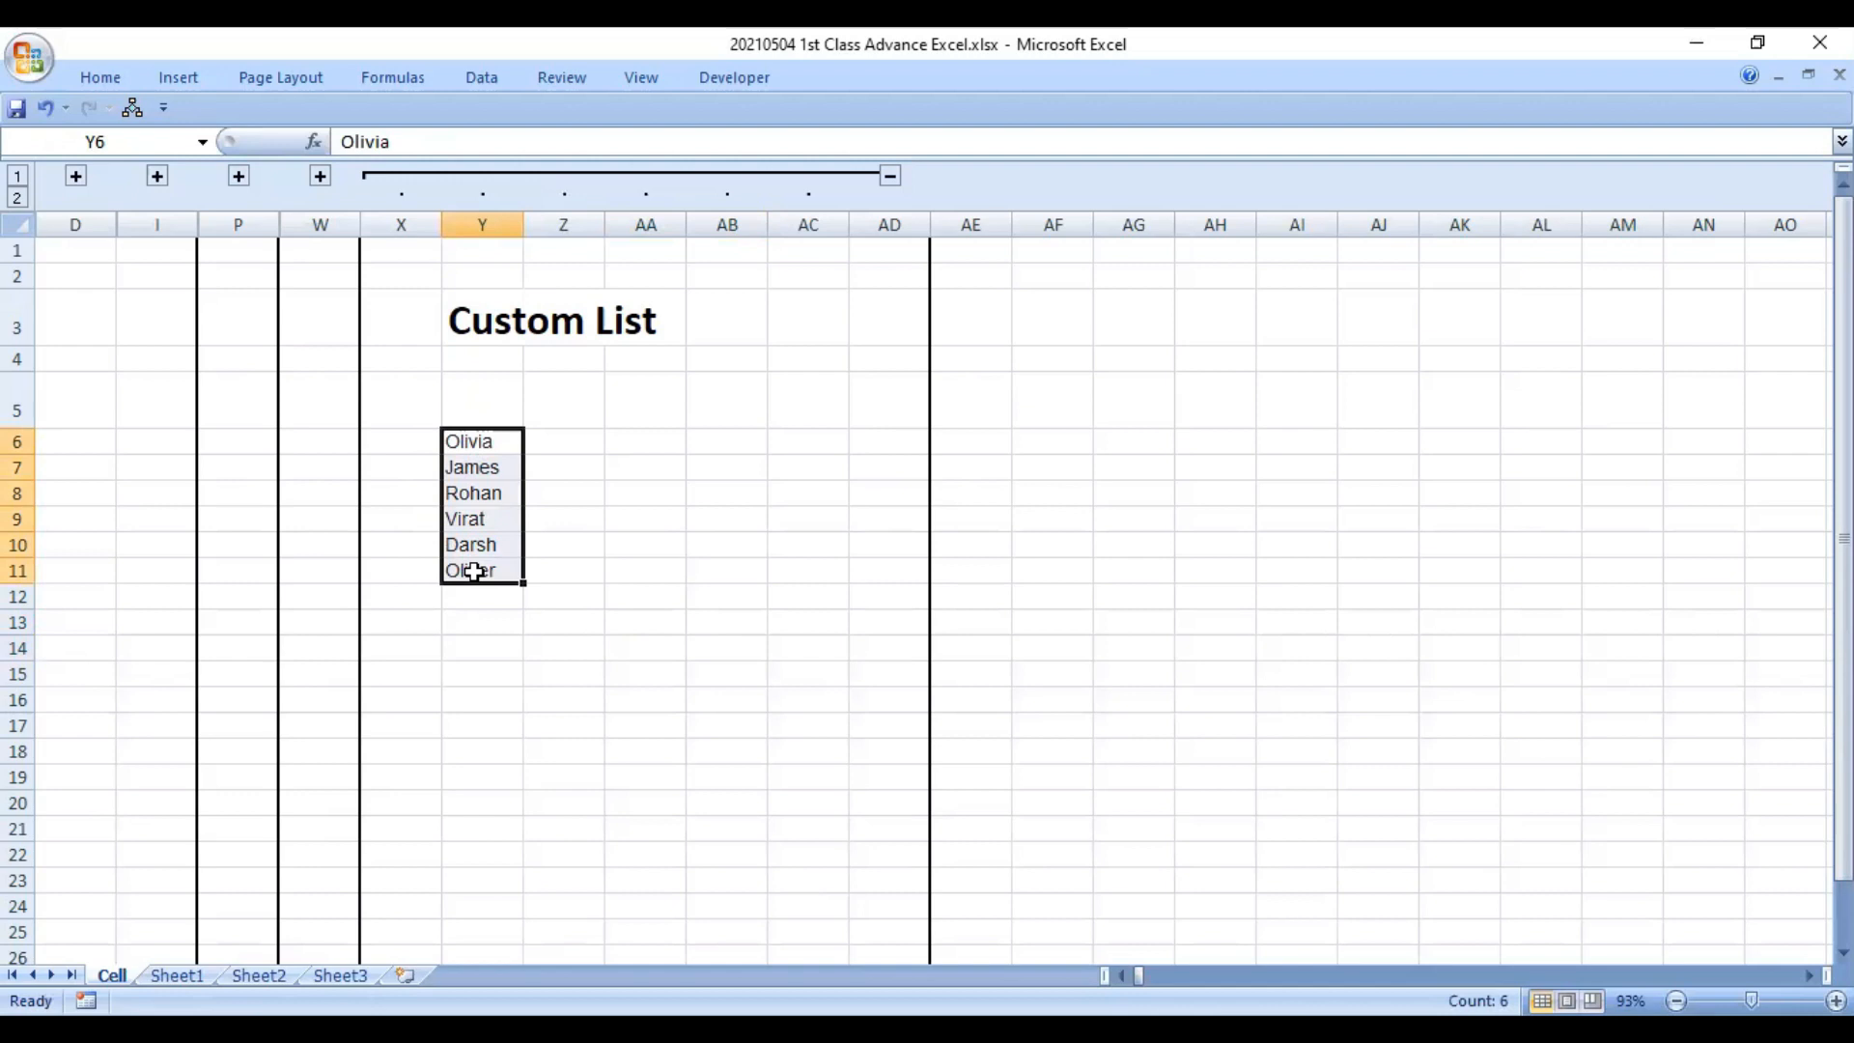
- Enter the first name of the list from Y6 into AA6, correcting its spelling
{"action": "left_click_drag", "start_coordinate": [473, 571], "coordinate": [676, 443]}
{"action": "left_click", "coordinate": [675, 443]}
{"action": "type", "text": "Oliva"}
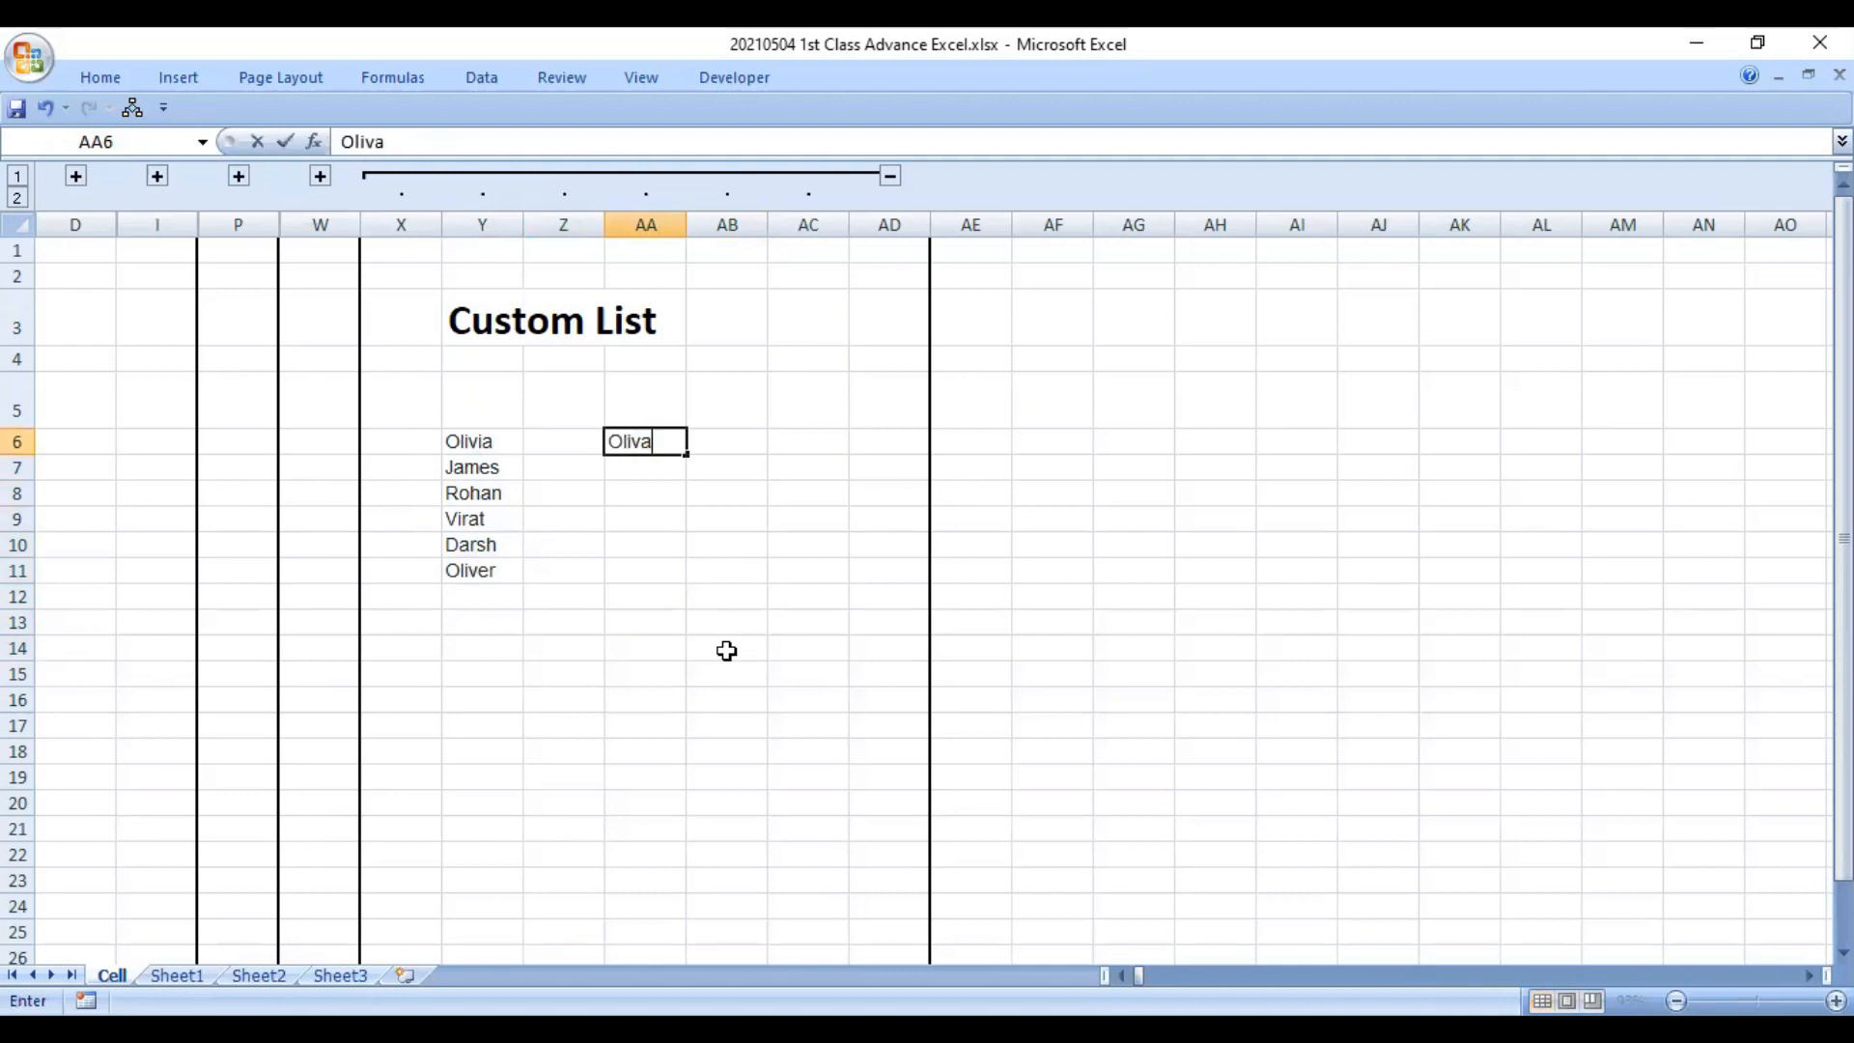
{"action": "key", "text": "Return"}
{"action": "key", "text": "Up"}
{"action": "key", "text": "F2"}
{"action": "key", "text": "Left"}
{"action": "type", "text": "i"}
{"action": "key", "text": "Return"}
{"action": "key", "text": "Up"}
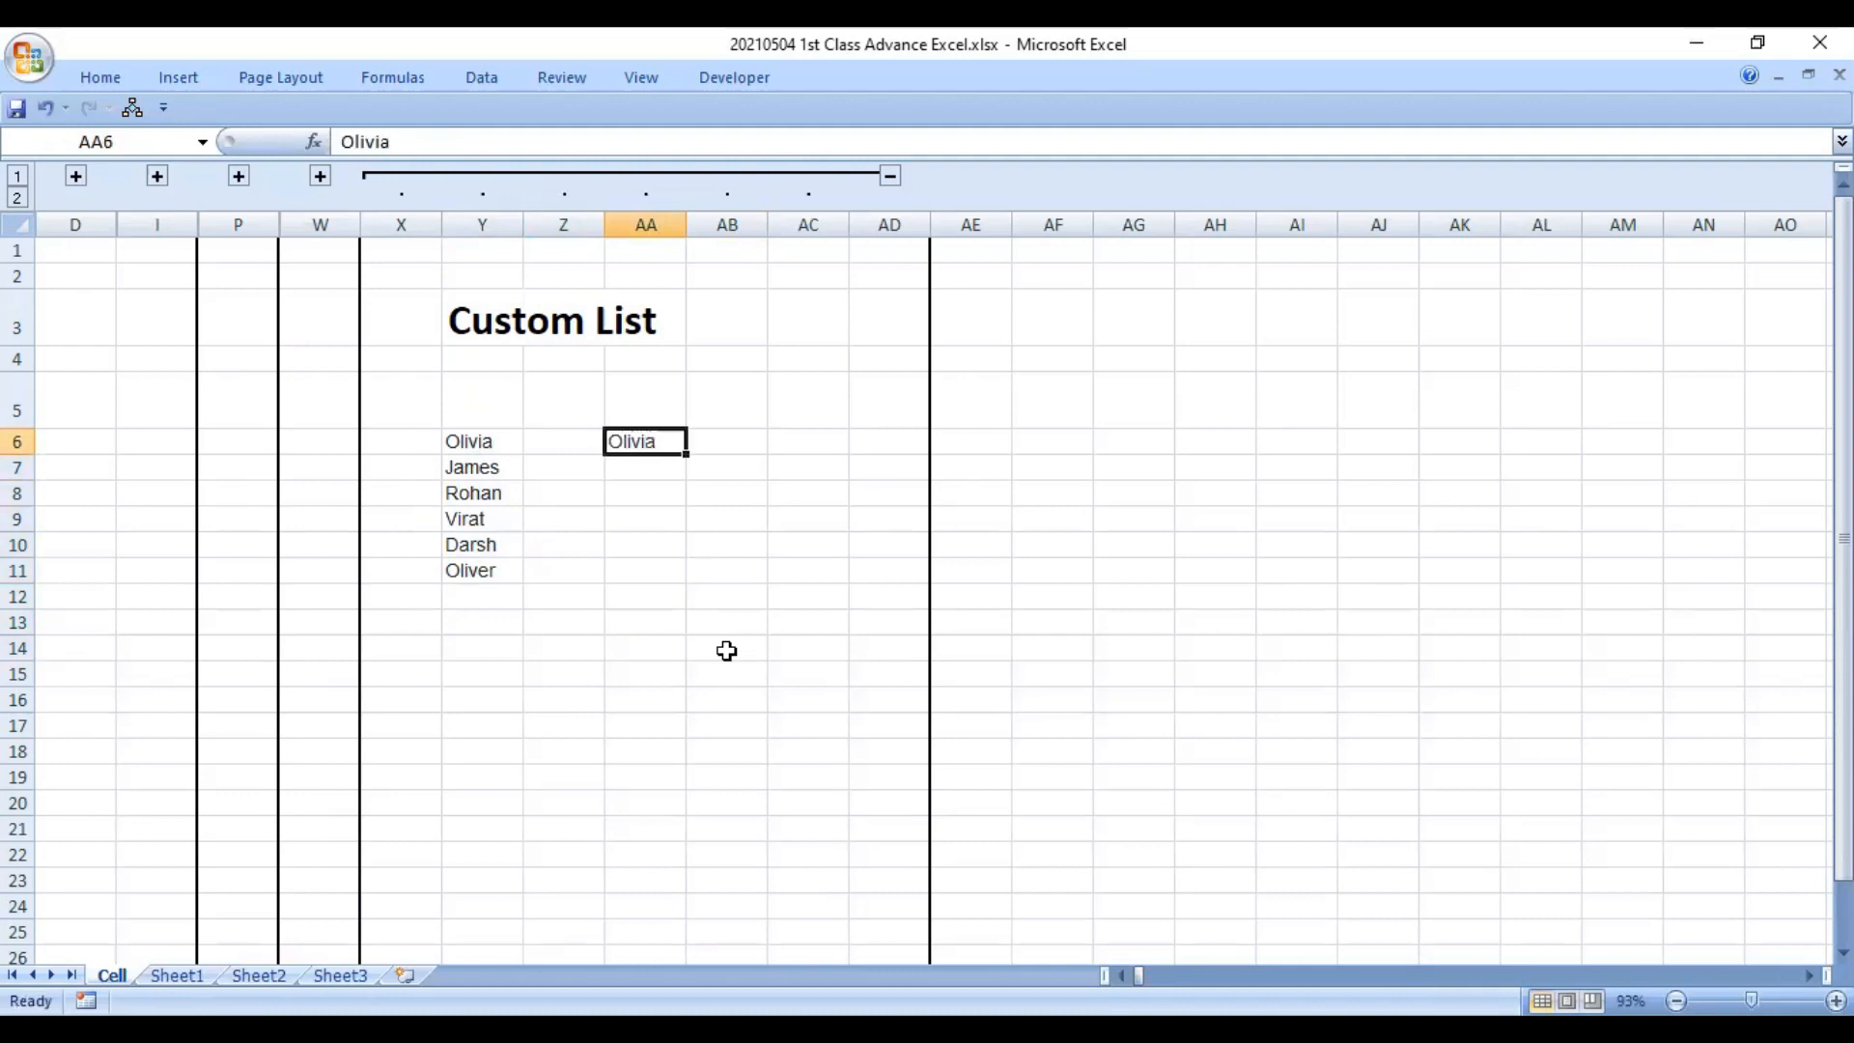
- Fill the custom list of names from AA6 down to AA11 and review the filled range
{"action": "left_click_drag", "start_coordinate": [686, 454], "coordinate": [691, 574]}
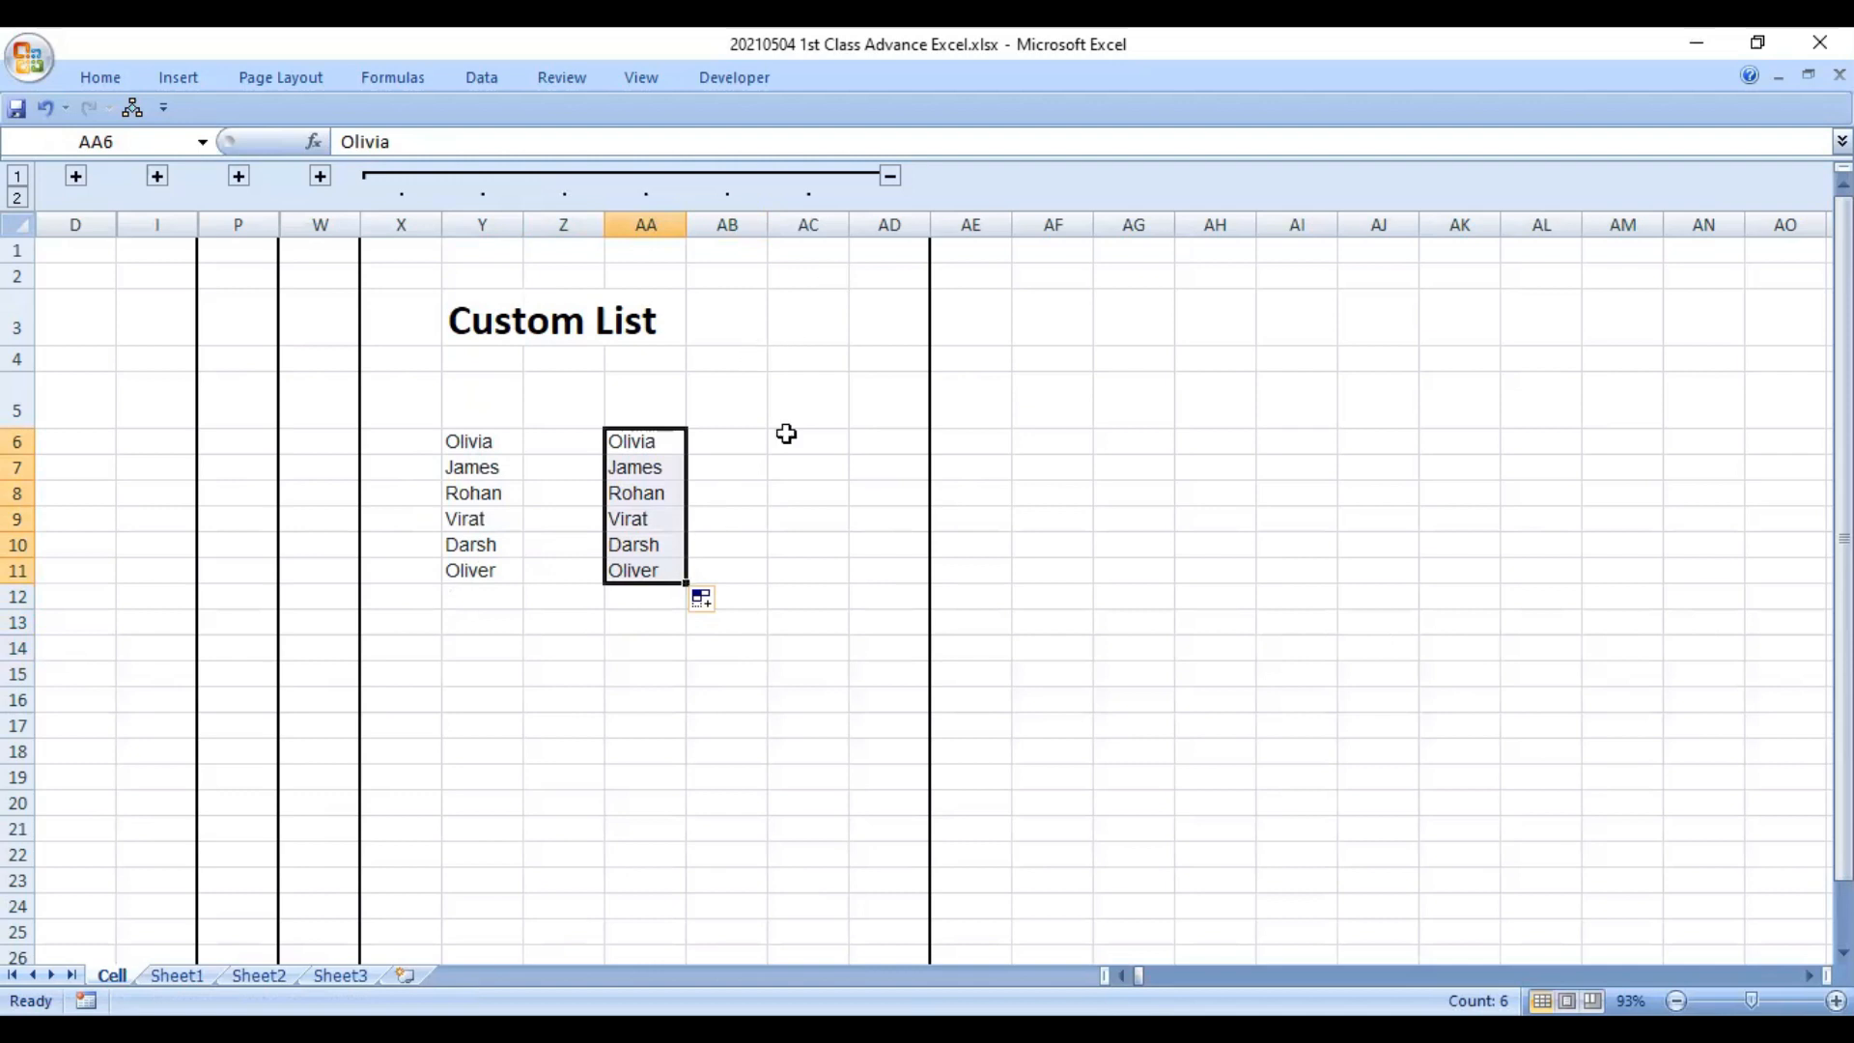
{"action": "left_click", "coordinate": [649, 440]}
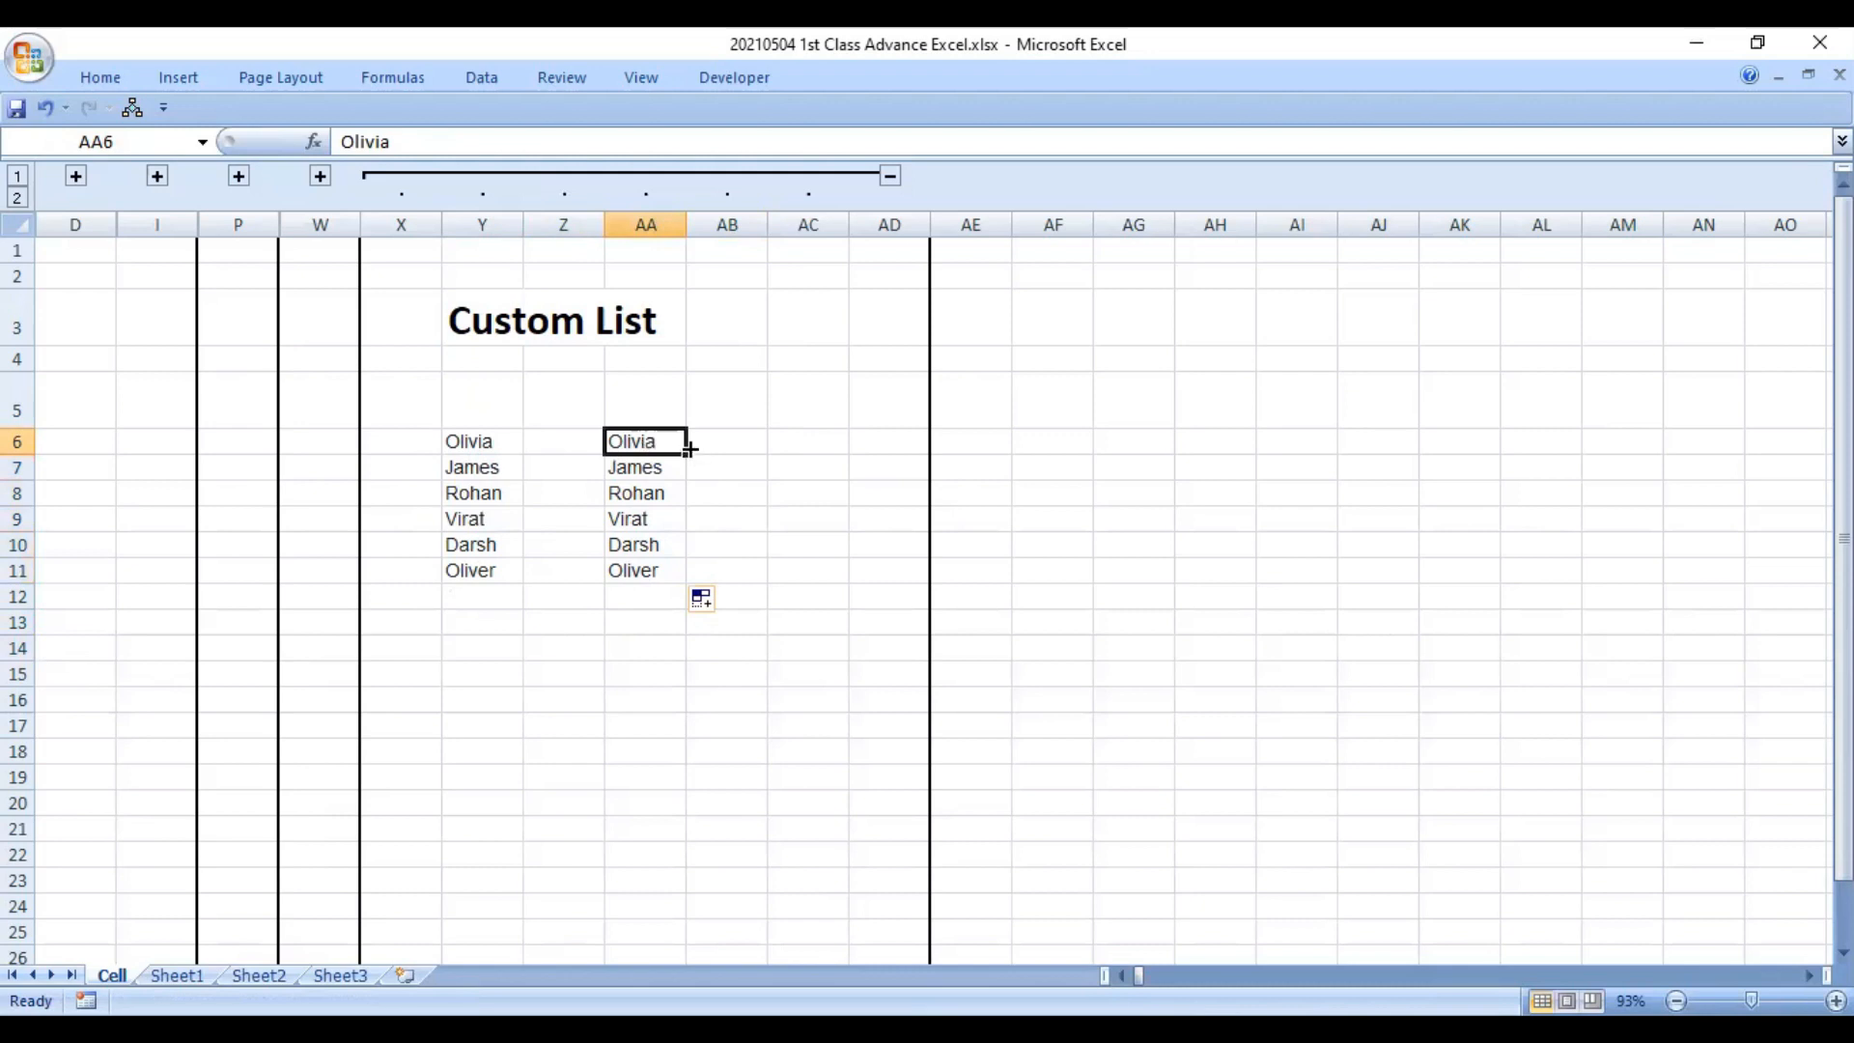
{"action": "left_click", "coordinate": [658, 569]}
{"action": "left_click_drag", "start_coordinate": [659, 570], "coordinate": [650, 449]}
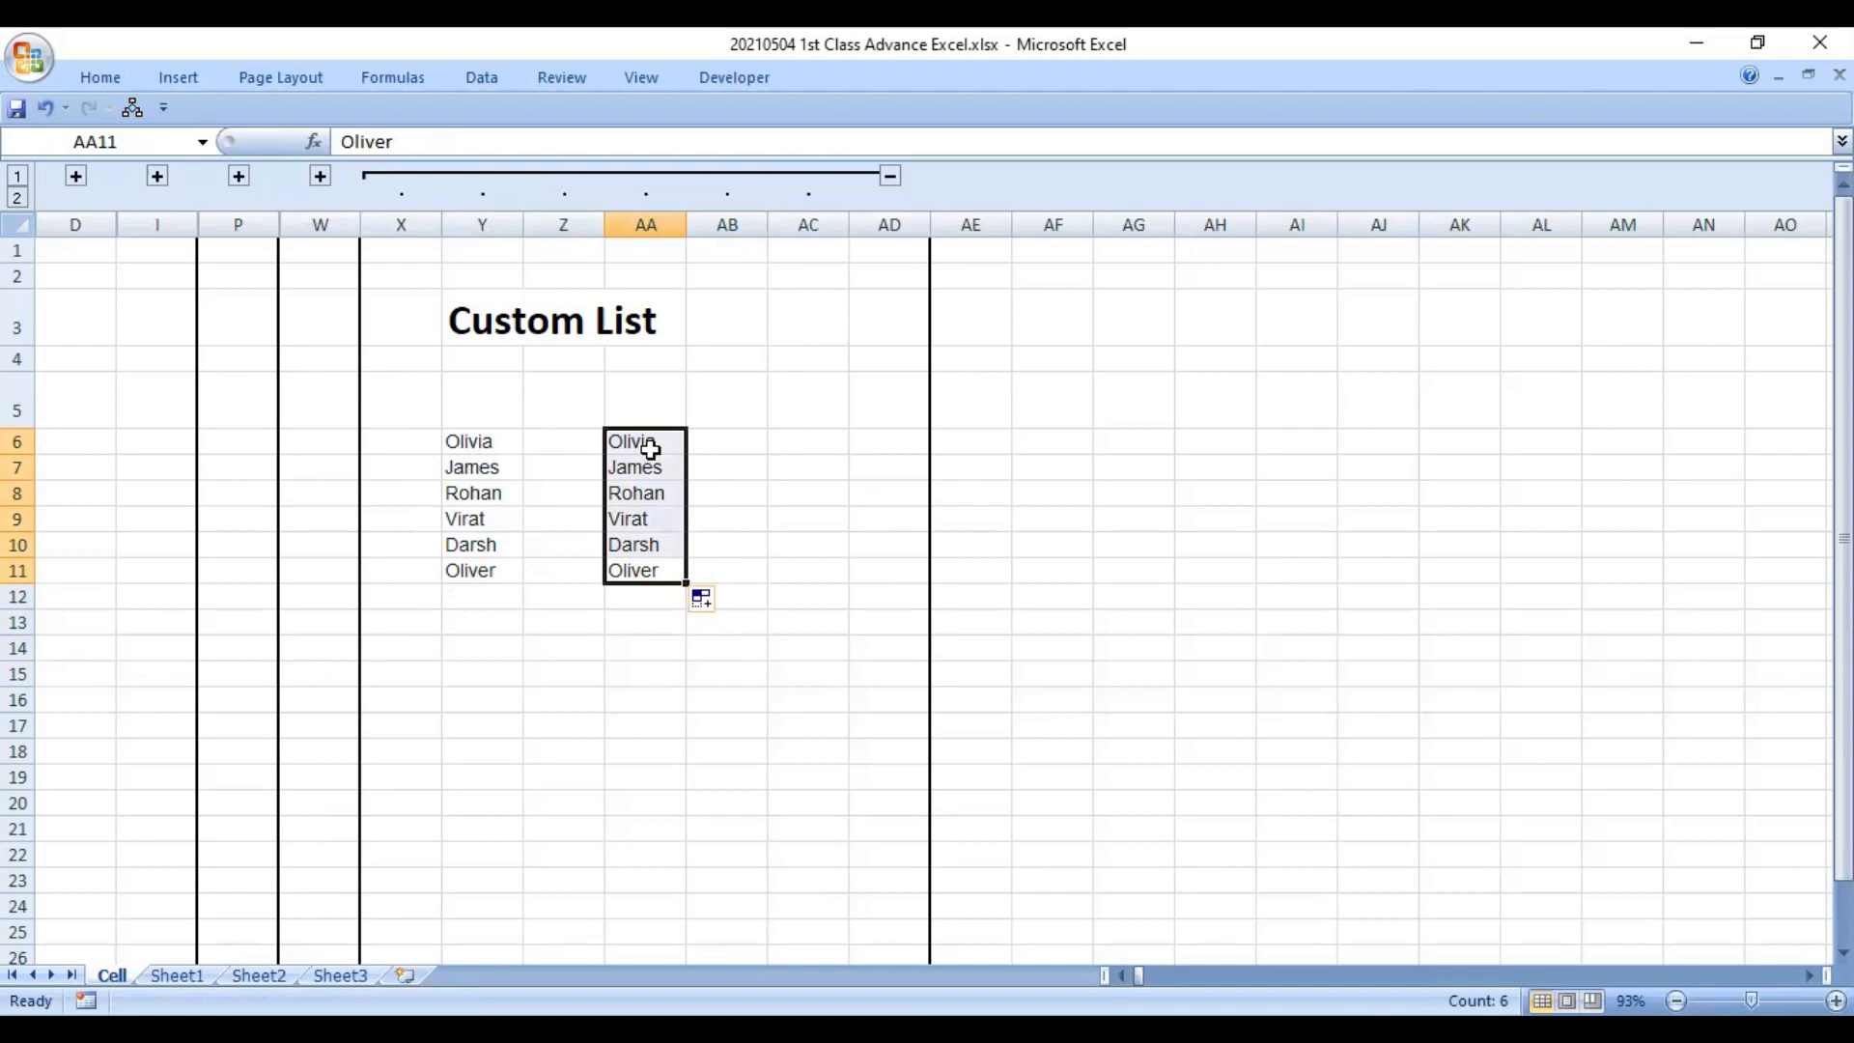
{"action": "key", "text": "Right"}
{"action": "key", "text": "Up"}
{"action": "key", "text": "Up"}
{"action": "key", "text": "Up"}
{"action": "key", "text": "Up"}
{"action": "key", "text": "Up"}
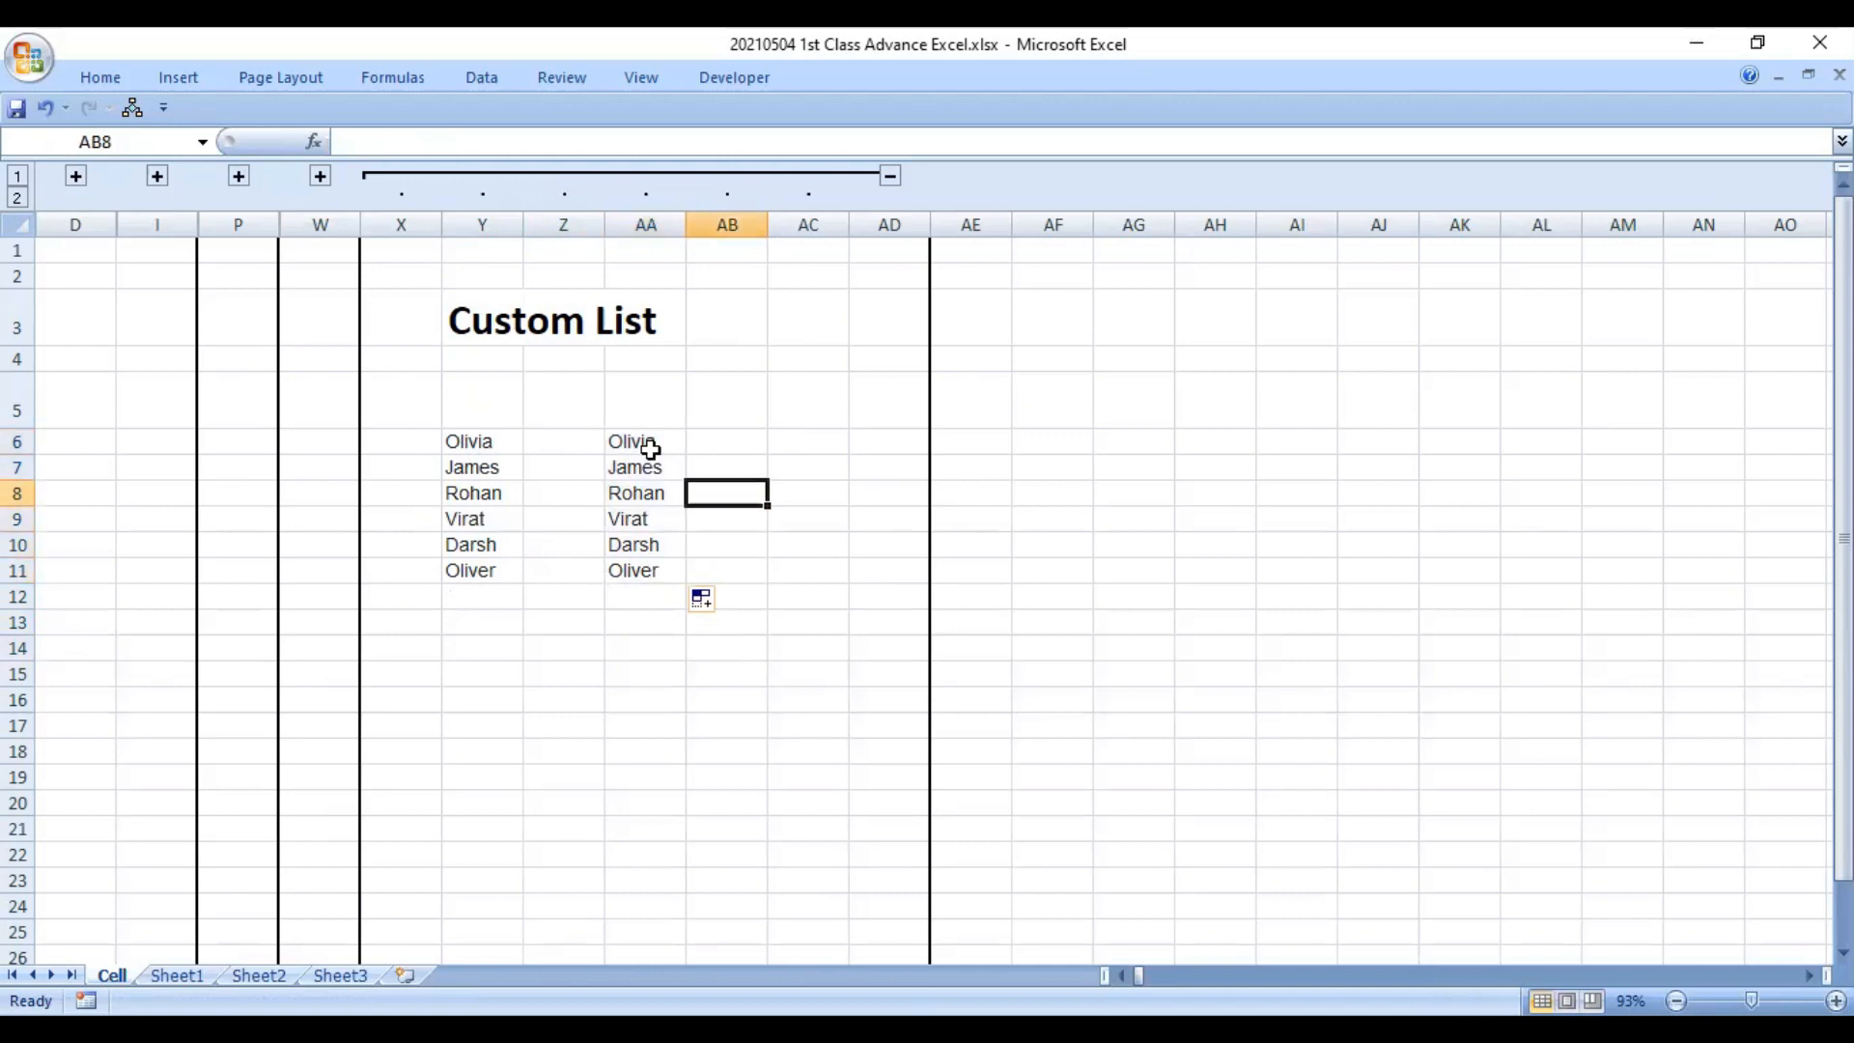
{"action": "type", "text": "A"}
{"action": "key", "text": "Return"}
{"action": "key", "text": "Up"}
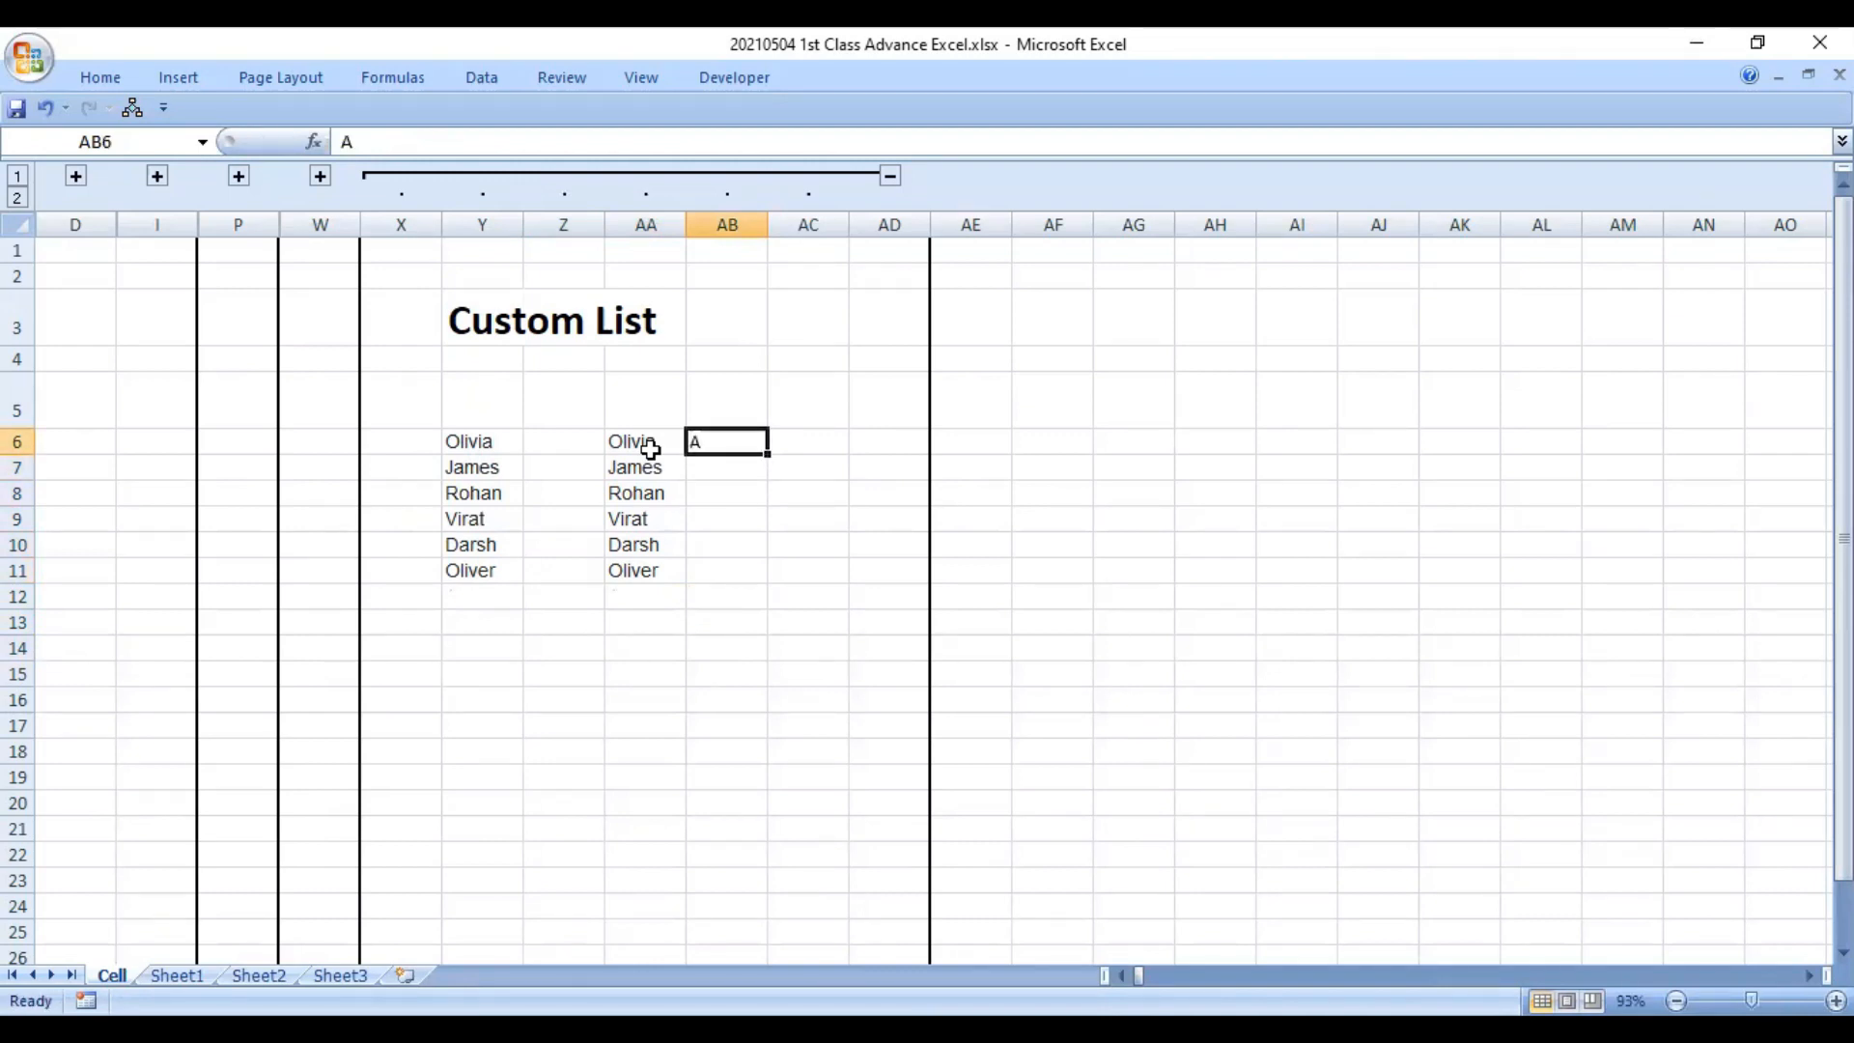
{"action": "type", "text": "1"}
{"action": "key", "text": "Return"}
{"action": "type", "text": "2"}
{"action": "key", "text": "Return"}
{"action": "type", "text": "3"}
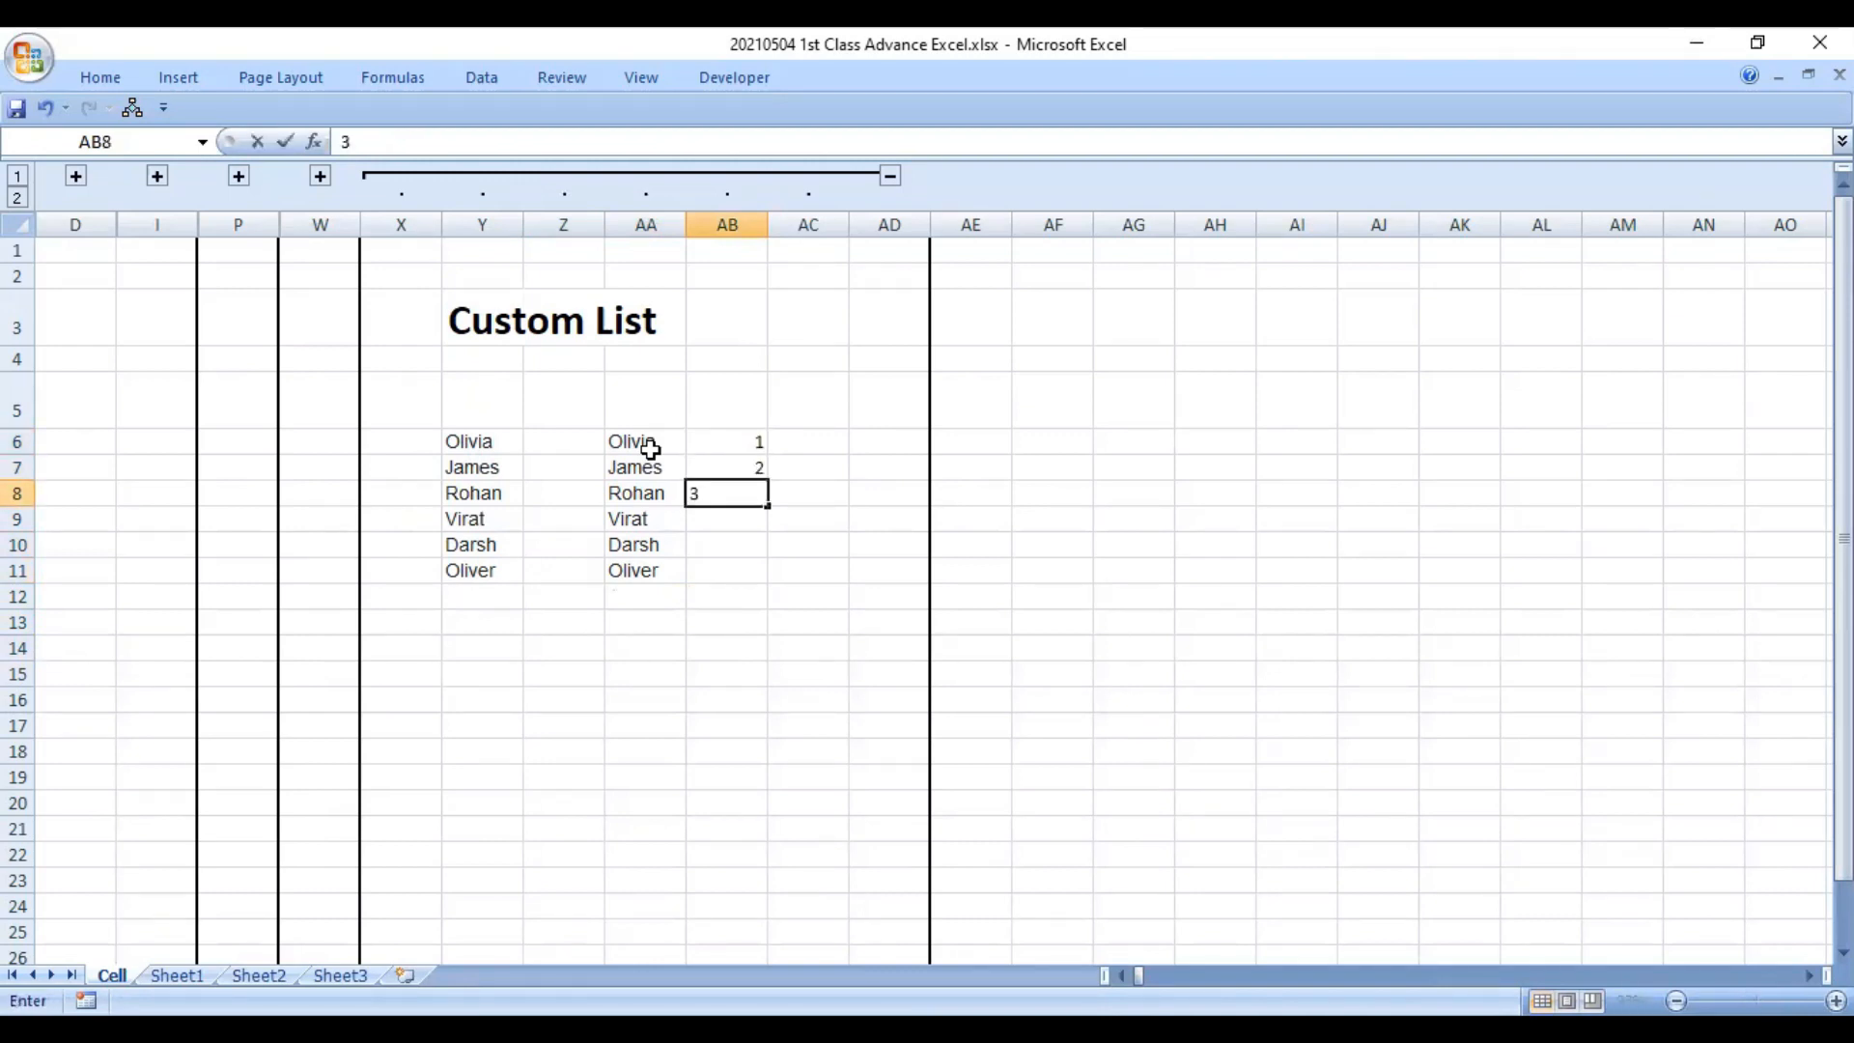
{"action": "key", "text": "shift+Up"}
{"action": "key", "text": "shift+Up"}
{"action": "key", "text": "Delete"}
- Enter AB, CD, EF, GH and IJ in the cells AB6 to AB10
{"action": "key", "text": "Up"}
{"action": "key", "text": "Up"}
{"action": "type", "text": "AB"}
{"action": "key", "text": "Return"}
{"action": "type", "text": "CD"}
{"action": "key", "text": "Return"}
{"action": "type", "text": "EF"}
{"action": "key", "text": "Return"}
{"action": "type", "text": "GH"}
{"action": "key", "text": "Return"}
{"action": "type", "text": "IJ"}
{"action": "key", "text": "Return"}
- Select the new entries AB6:AB10 and open the Excel Options dialog
{"action": "key", "text": "Up"}
{"action": "key", "text": "Up"}
{"action": "key", "text": "Up"}
{"action": "key", "text": "Up"}
{"action": "key", "text": "ctrl+shift+Down"}
{"action": "key", "text": "Up"}
{"action": "key", "text": "ctrl+shift+Down"}
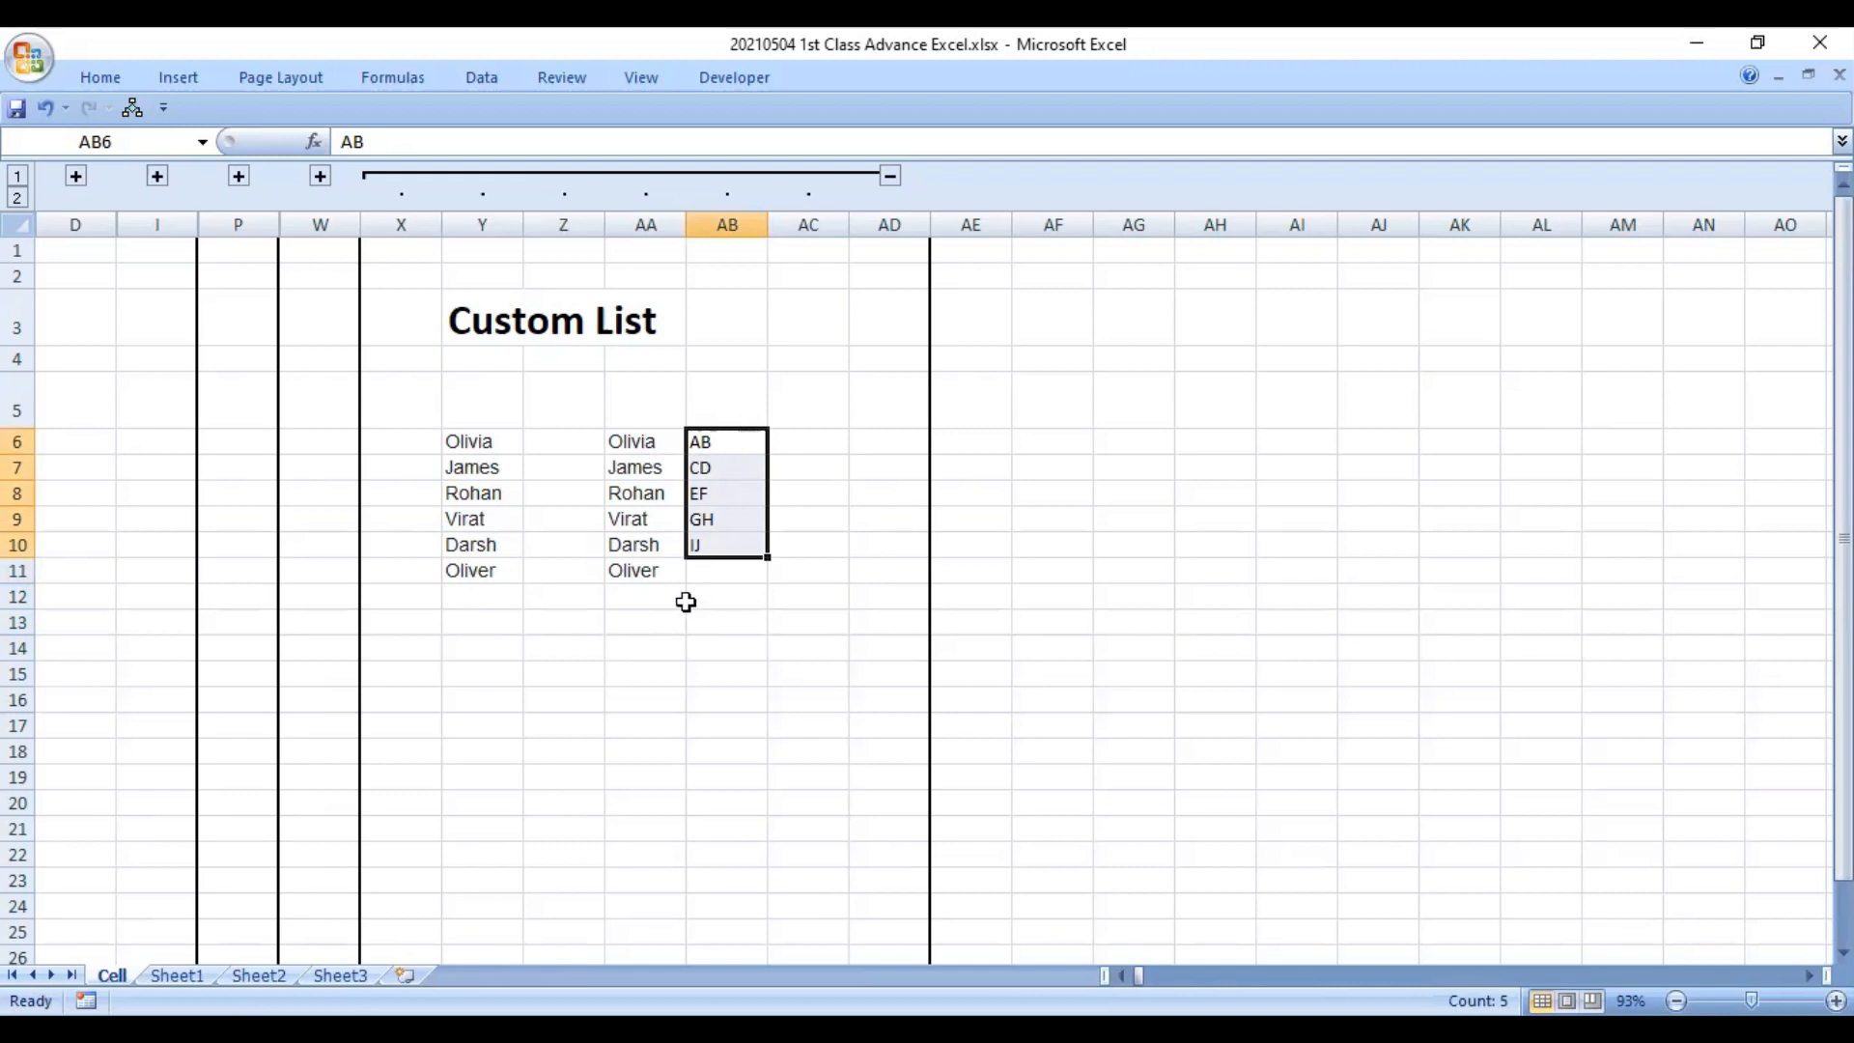
{"action": "left_click", "coordinate": [29, 58]}
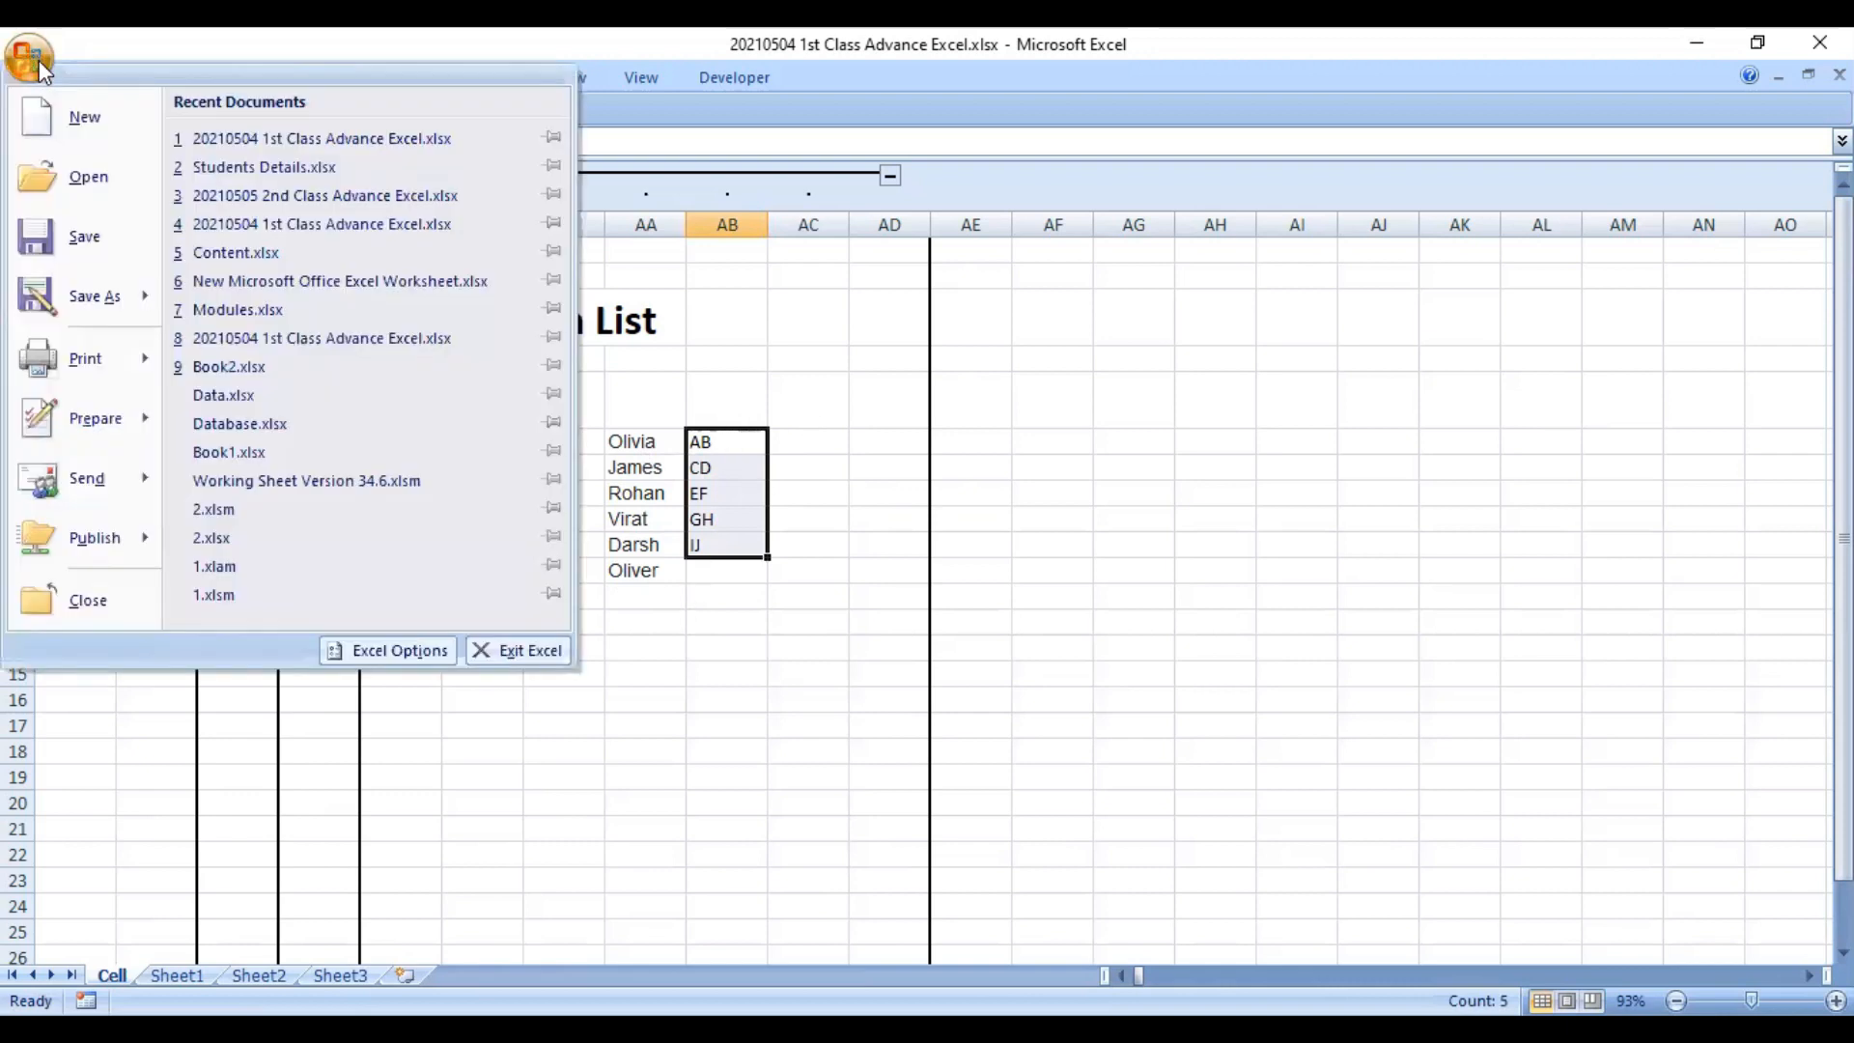
{"action": "left_click", "coordinate": [364, 661]}
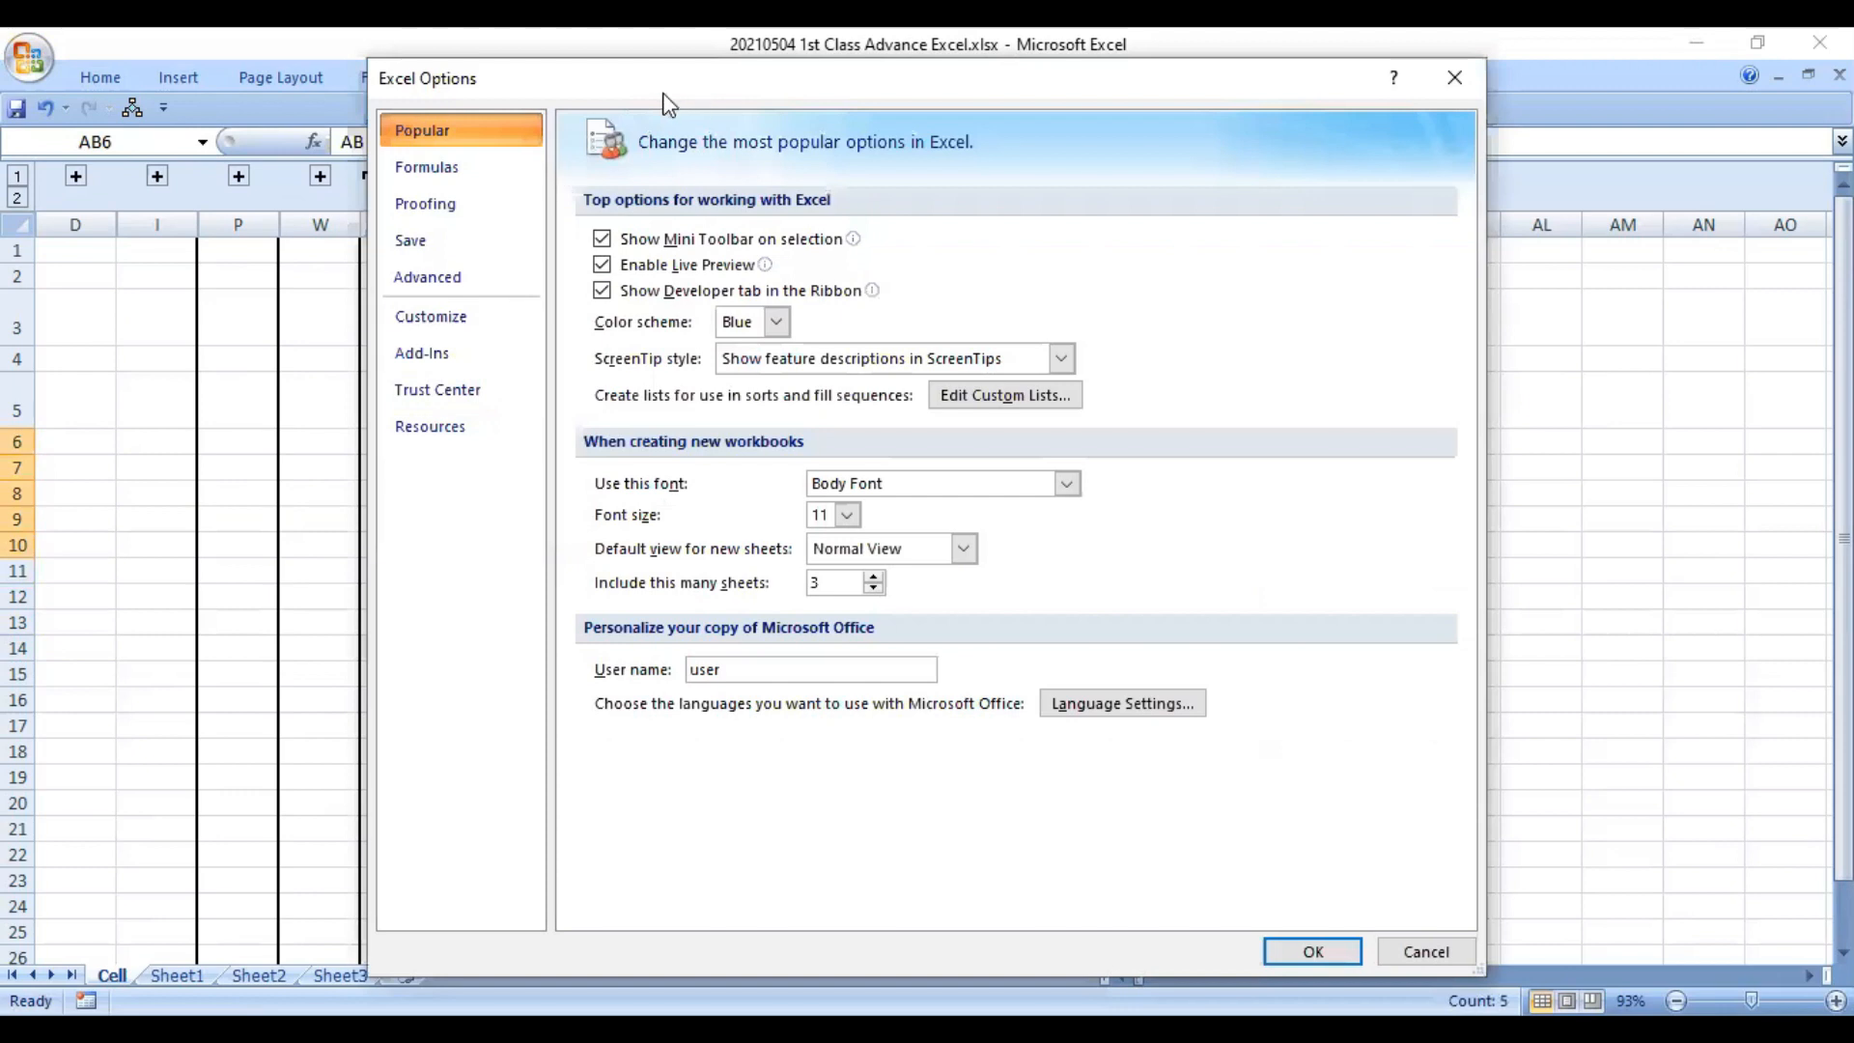
{"action": "left_click_drag", "start_coordinate": [454, 85], "coordinate": [257, 71]}
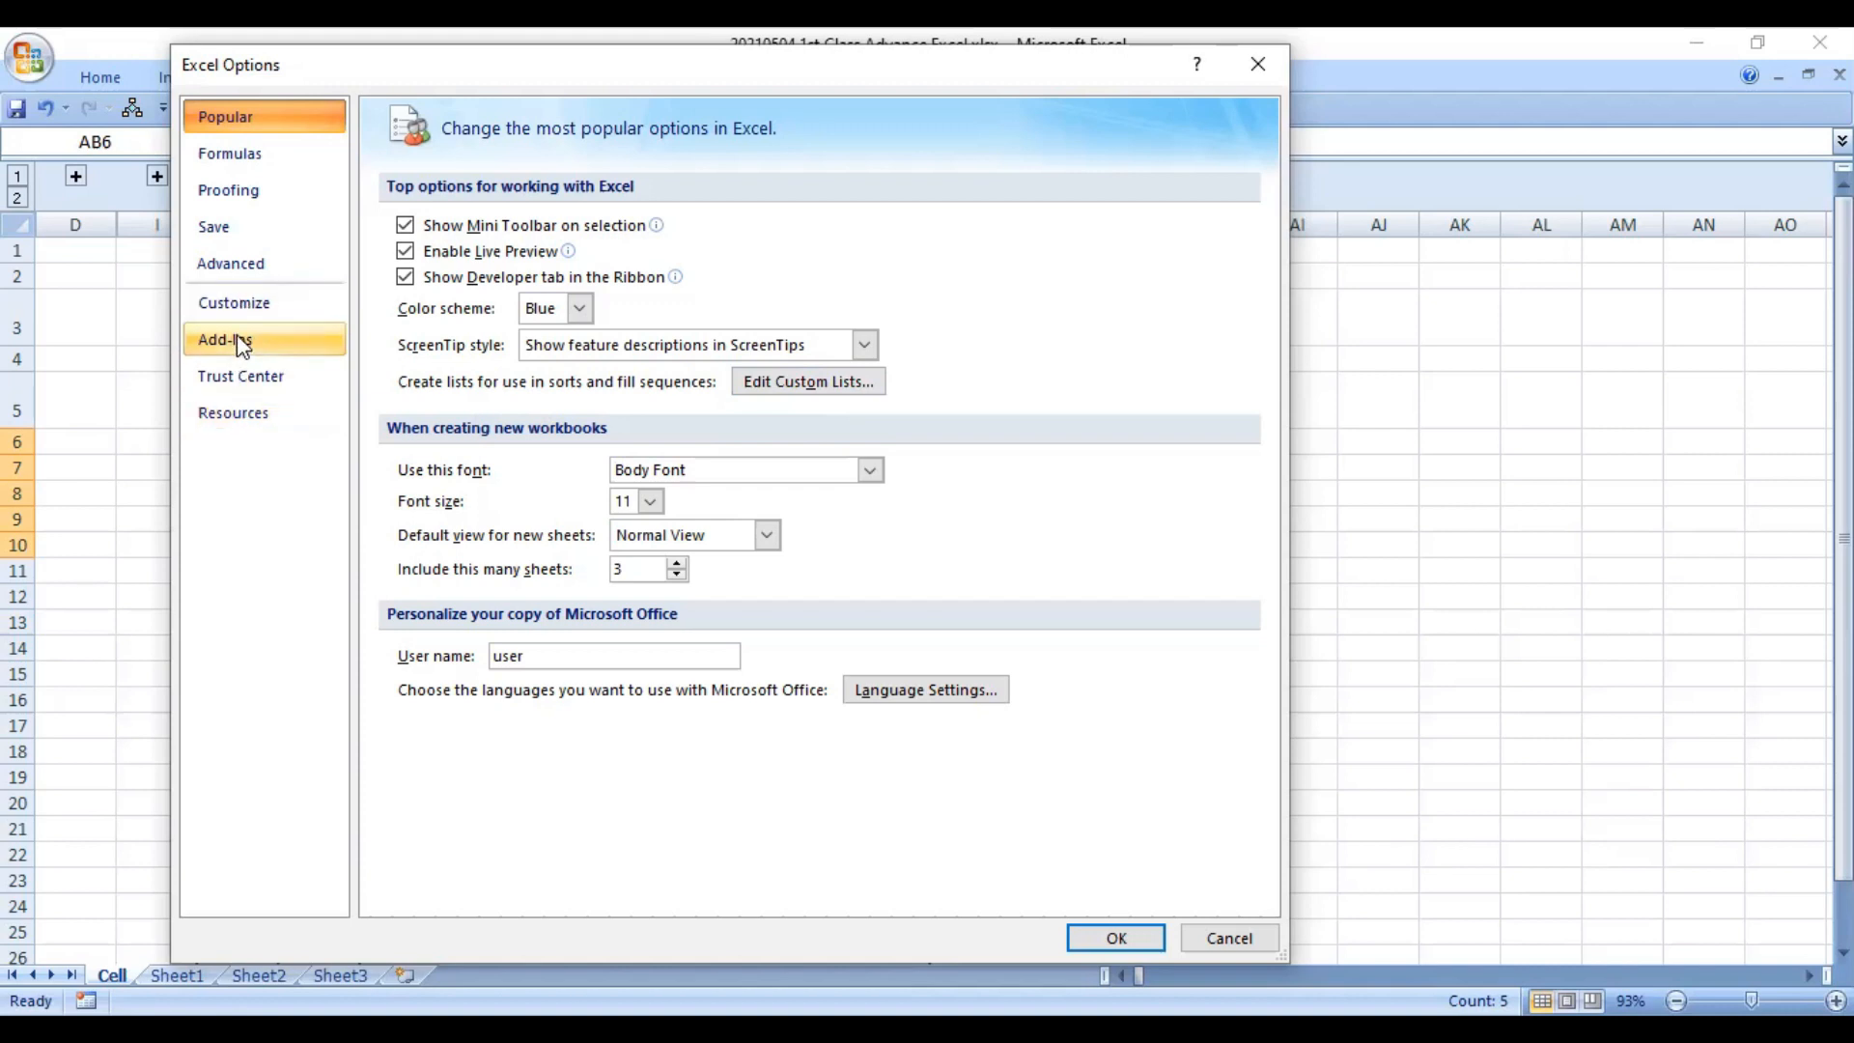
- Look through the Advanced options down to the last section for a custom lists setting
{"action": "left_click", "coordinate": [266, 275]}
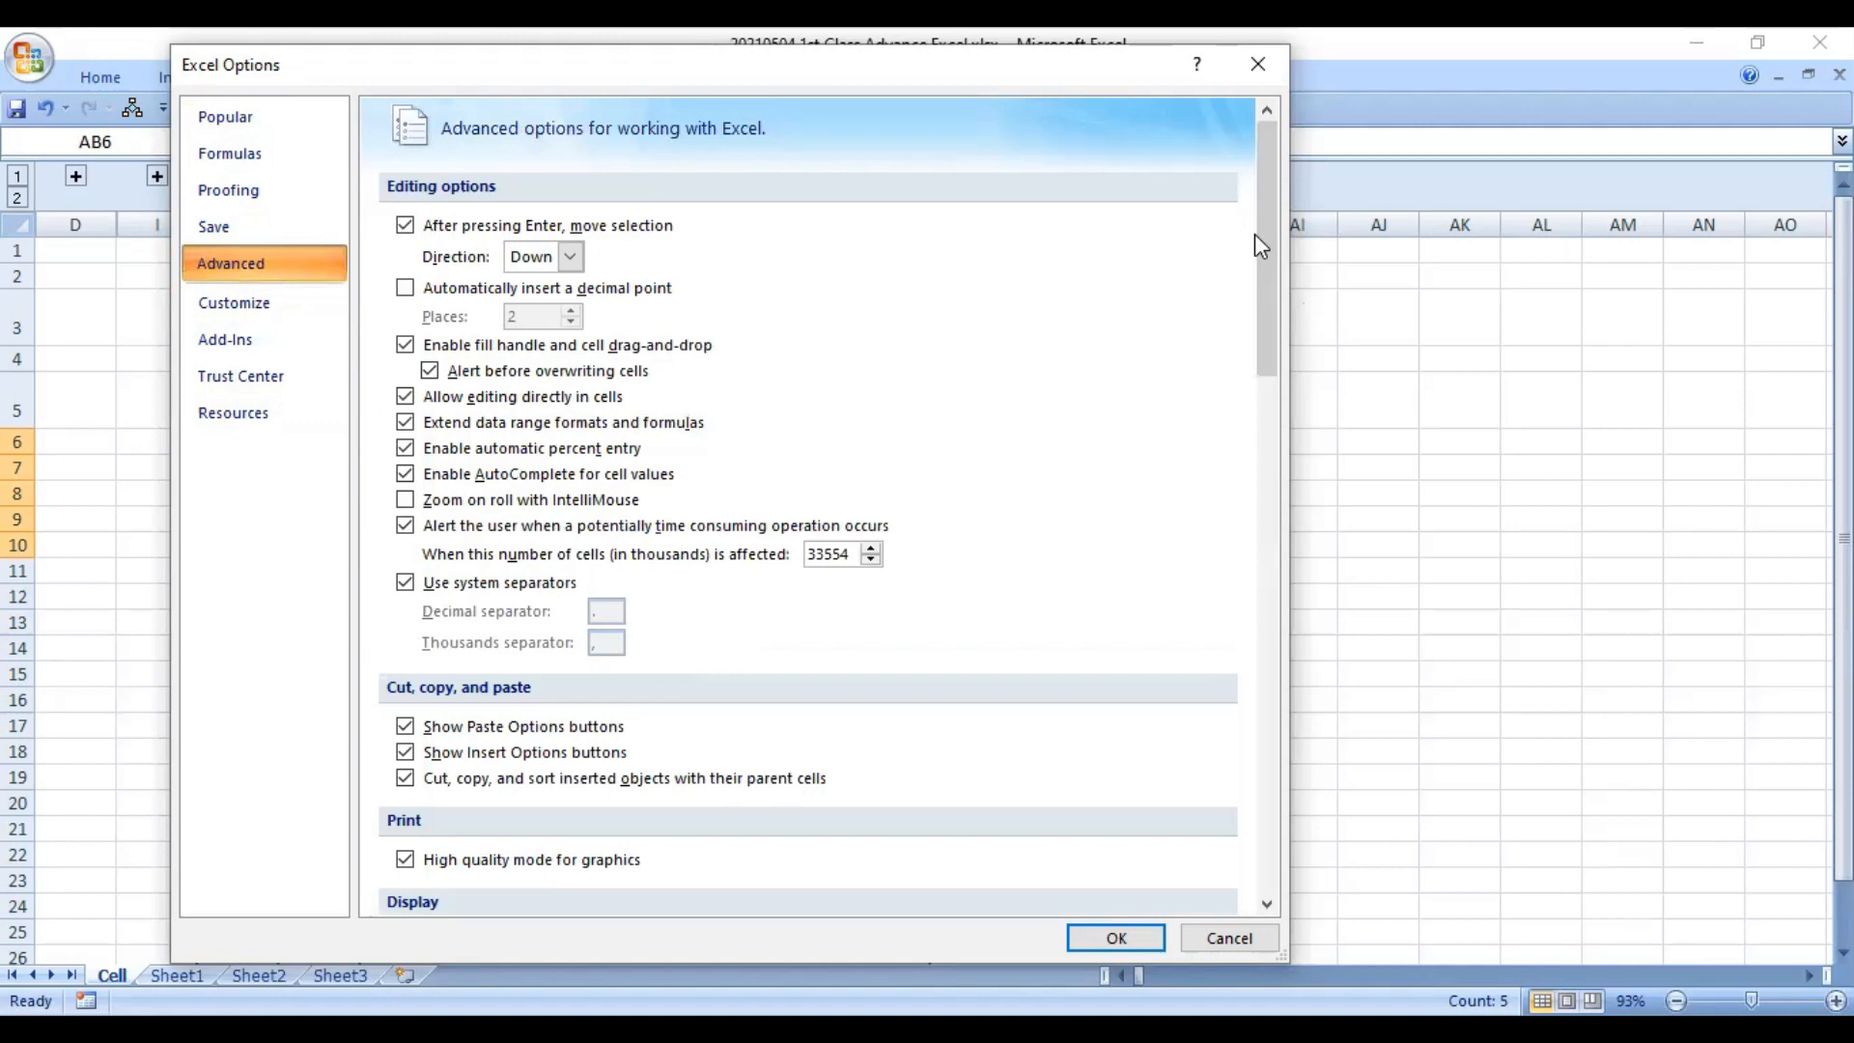
{"action": "left_click_drag", "start_coordinate": [1266, 217], "coordinate": [1246, 830]}
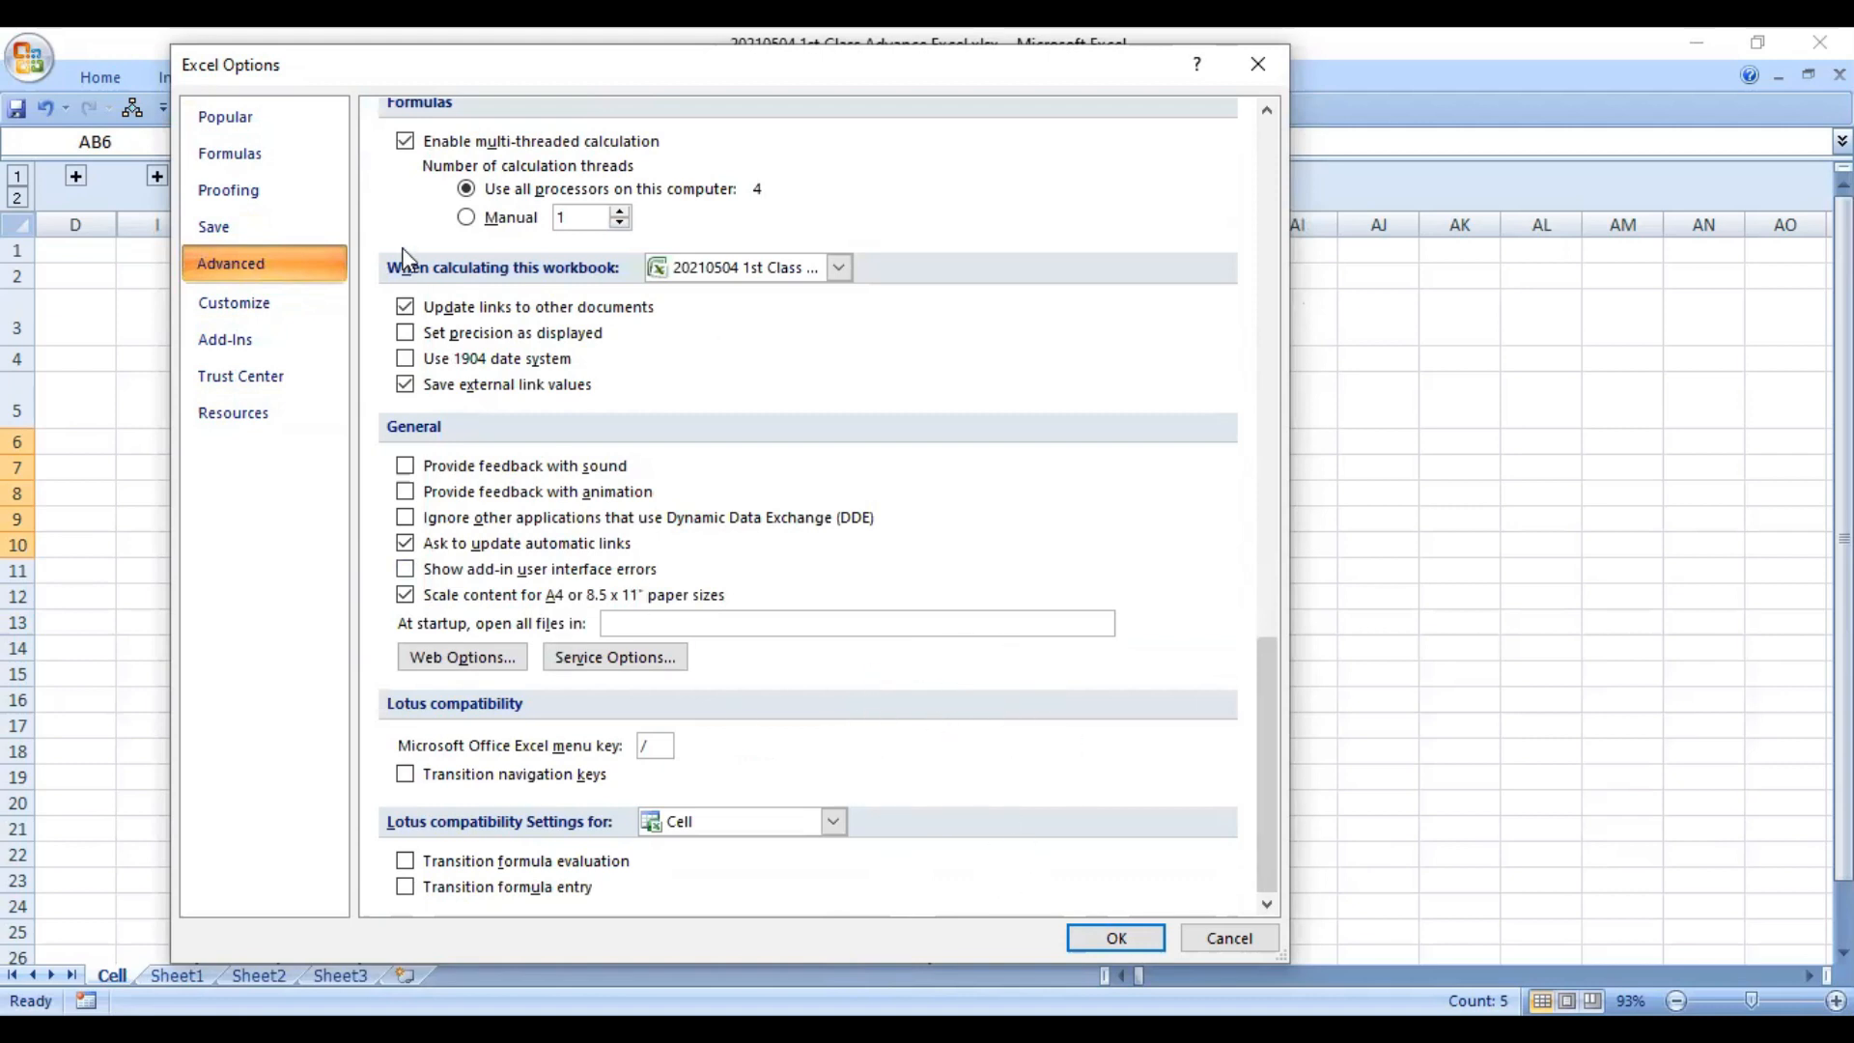
- Open the custom lists editor from the Popular options and reselect AB6:AB10 as the import range
{"action": "left_click", "coordinate": [211, 118]}
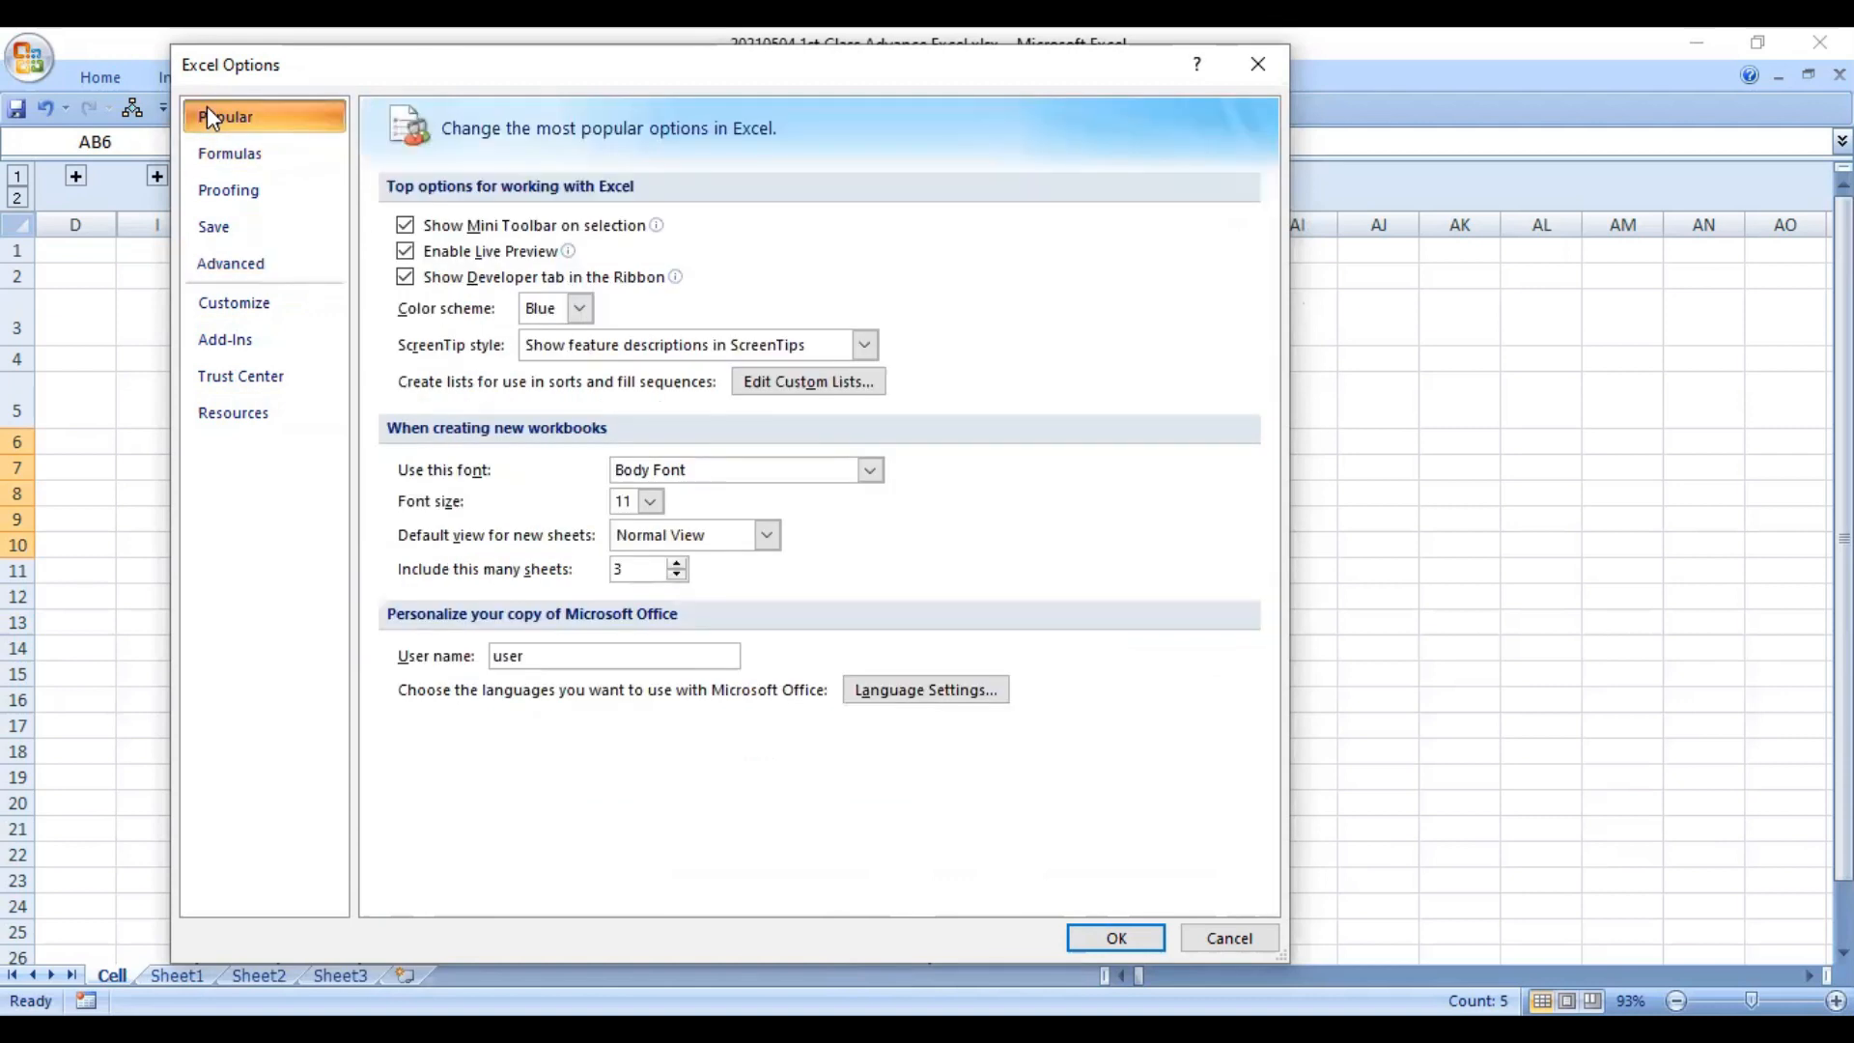
{"action": "left_click", "coordinate": [815, 386]}
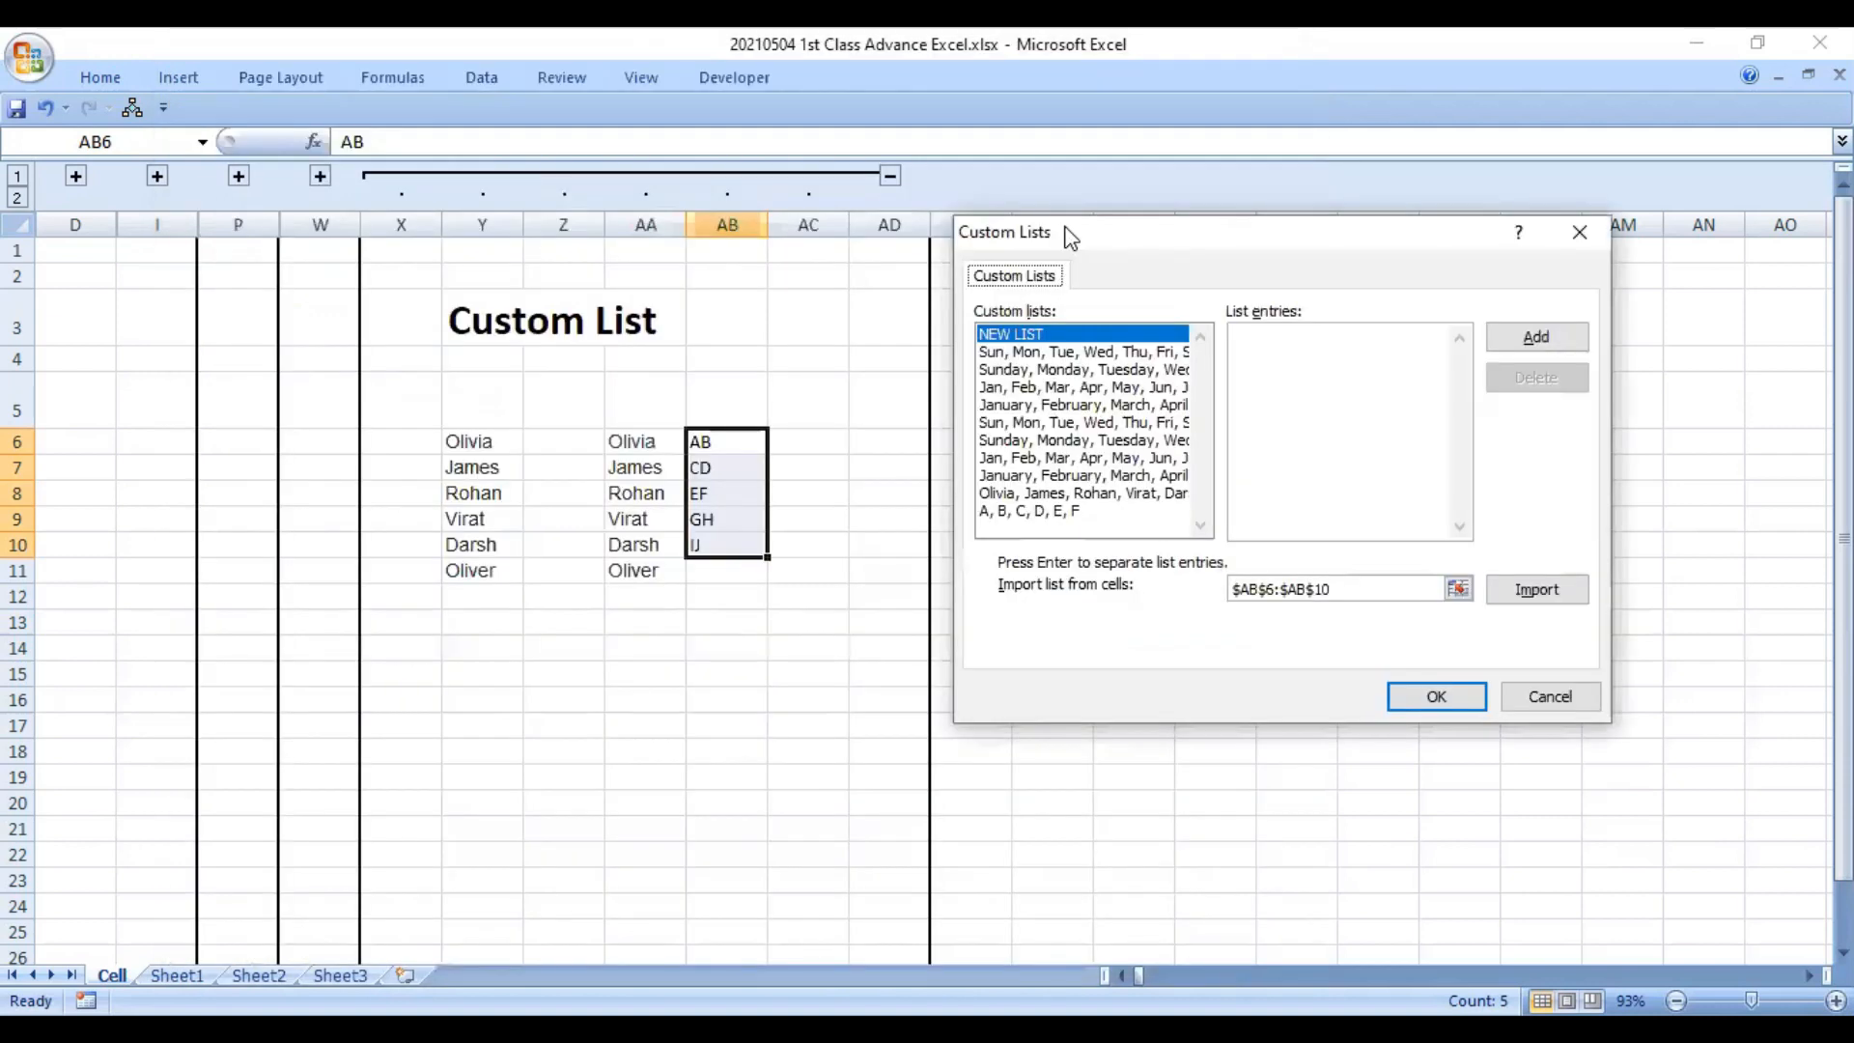
{"action": "left_click_drag", "start_coordinate": [1065, 233], "coordinate": [900, 102]}
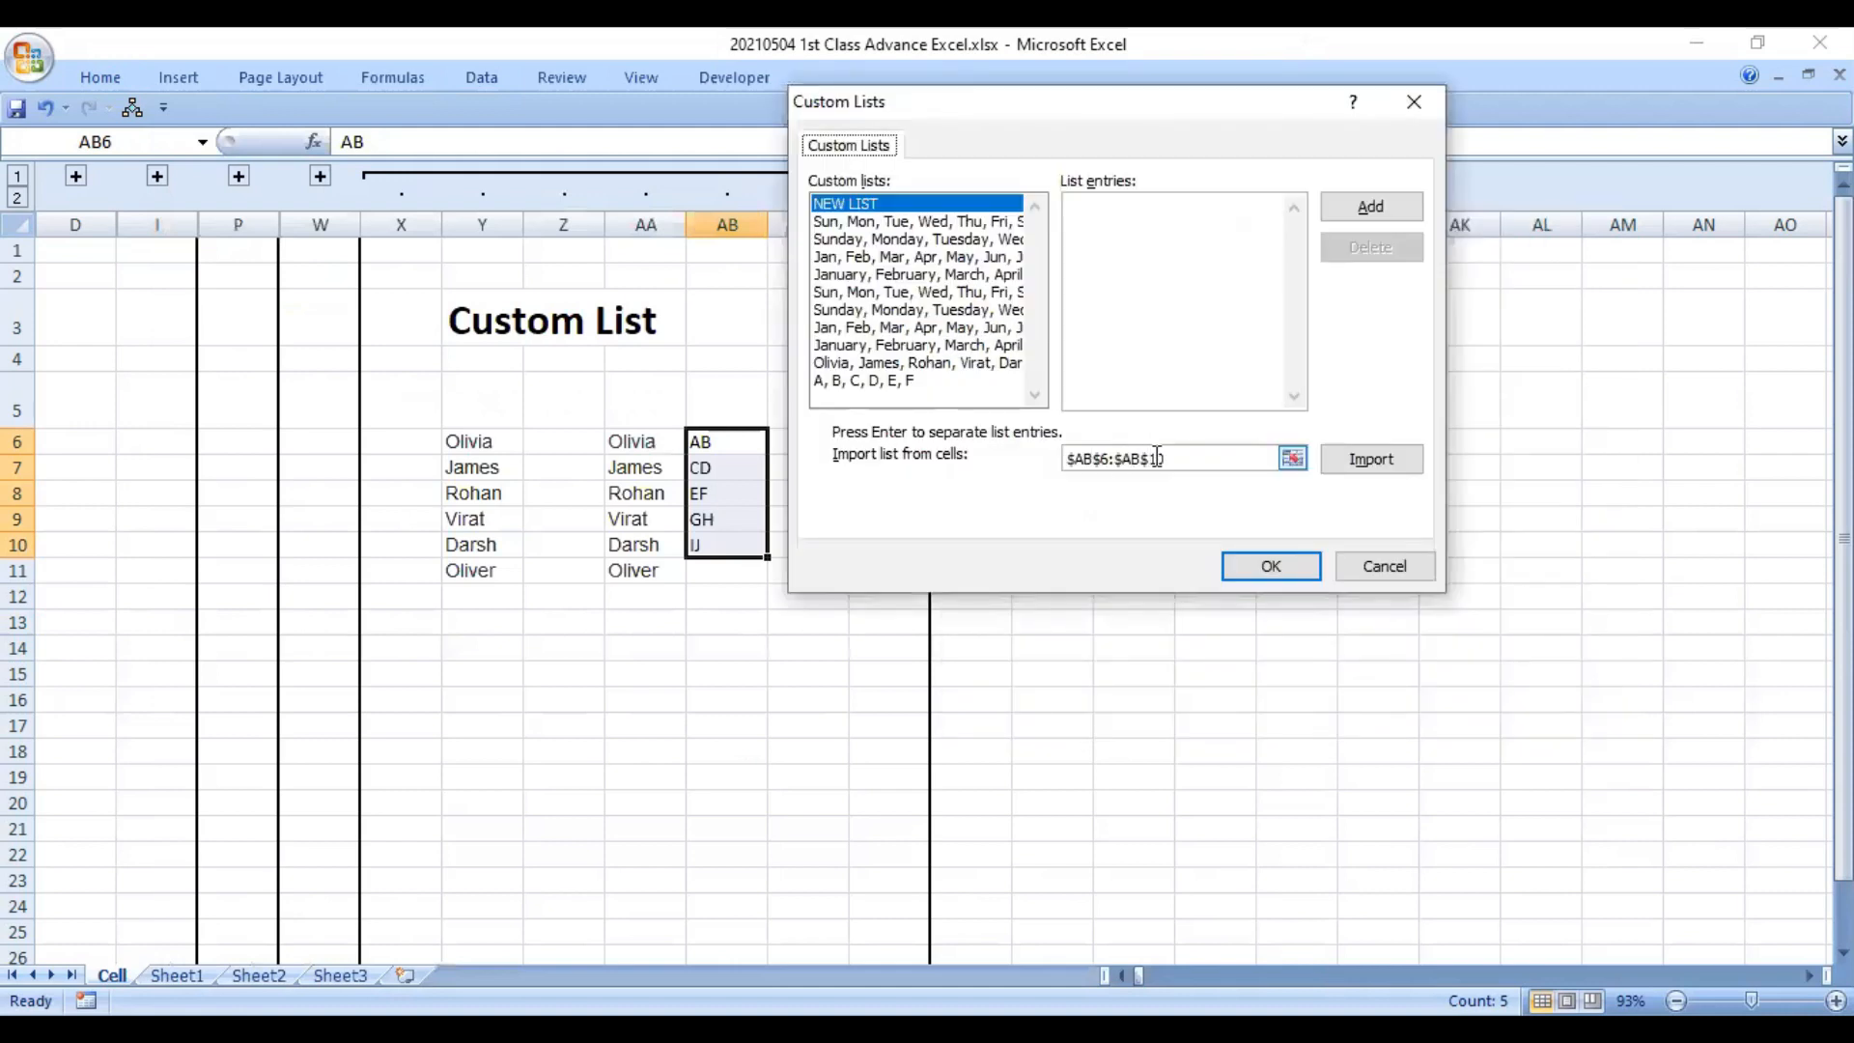
{"action": "left_click", "coordinate": [1176, 457]}
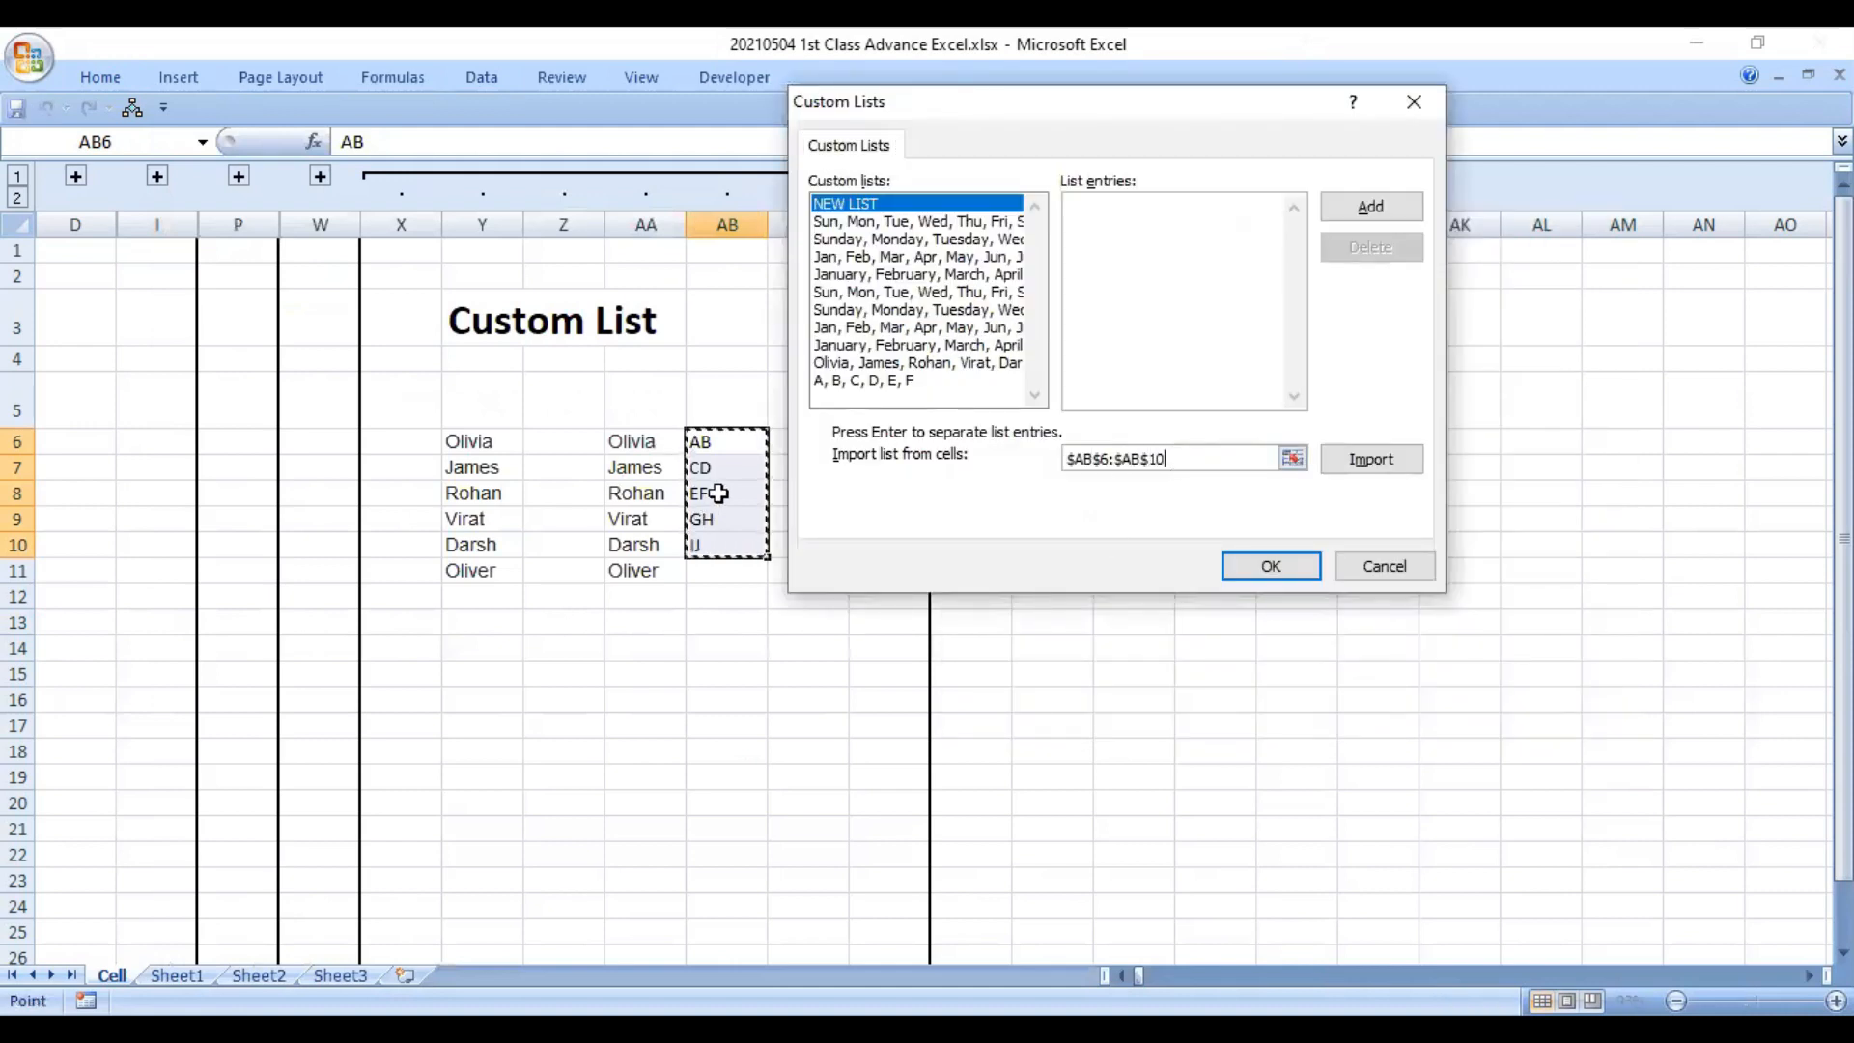
{"action": "double_click", "coordinate": [1179, 454]}
{"action": "key", "text": "BackSpace"}
{"action": "left_click", "coordinate": [746, 446]}
{"action": "left_click_drag", "start_coordinate": [732, 544], "coordinate": [732, 545]}
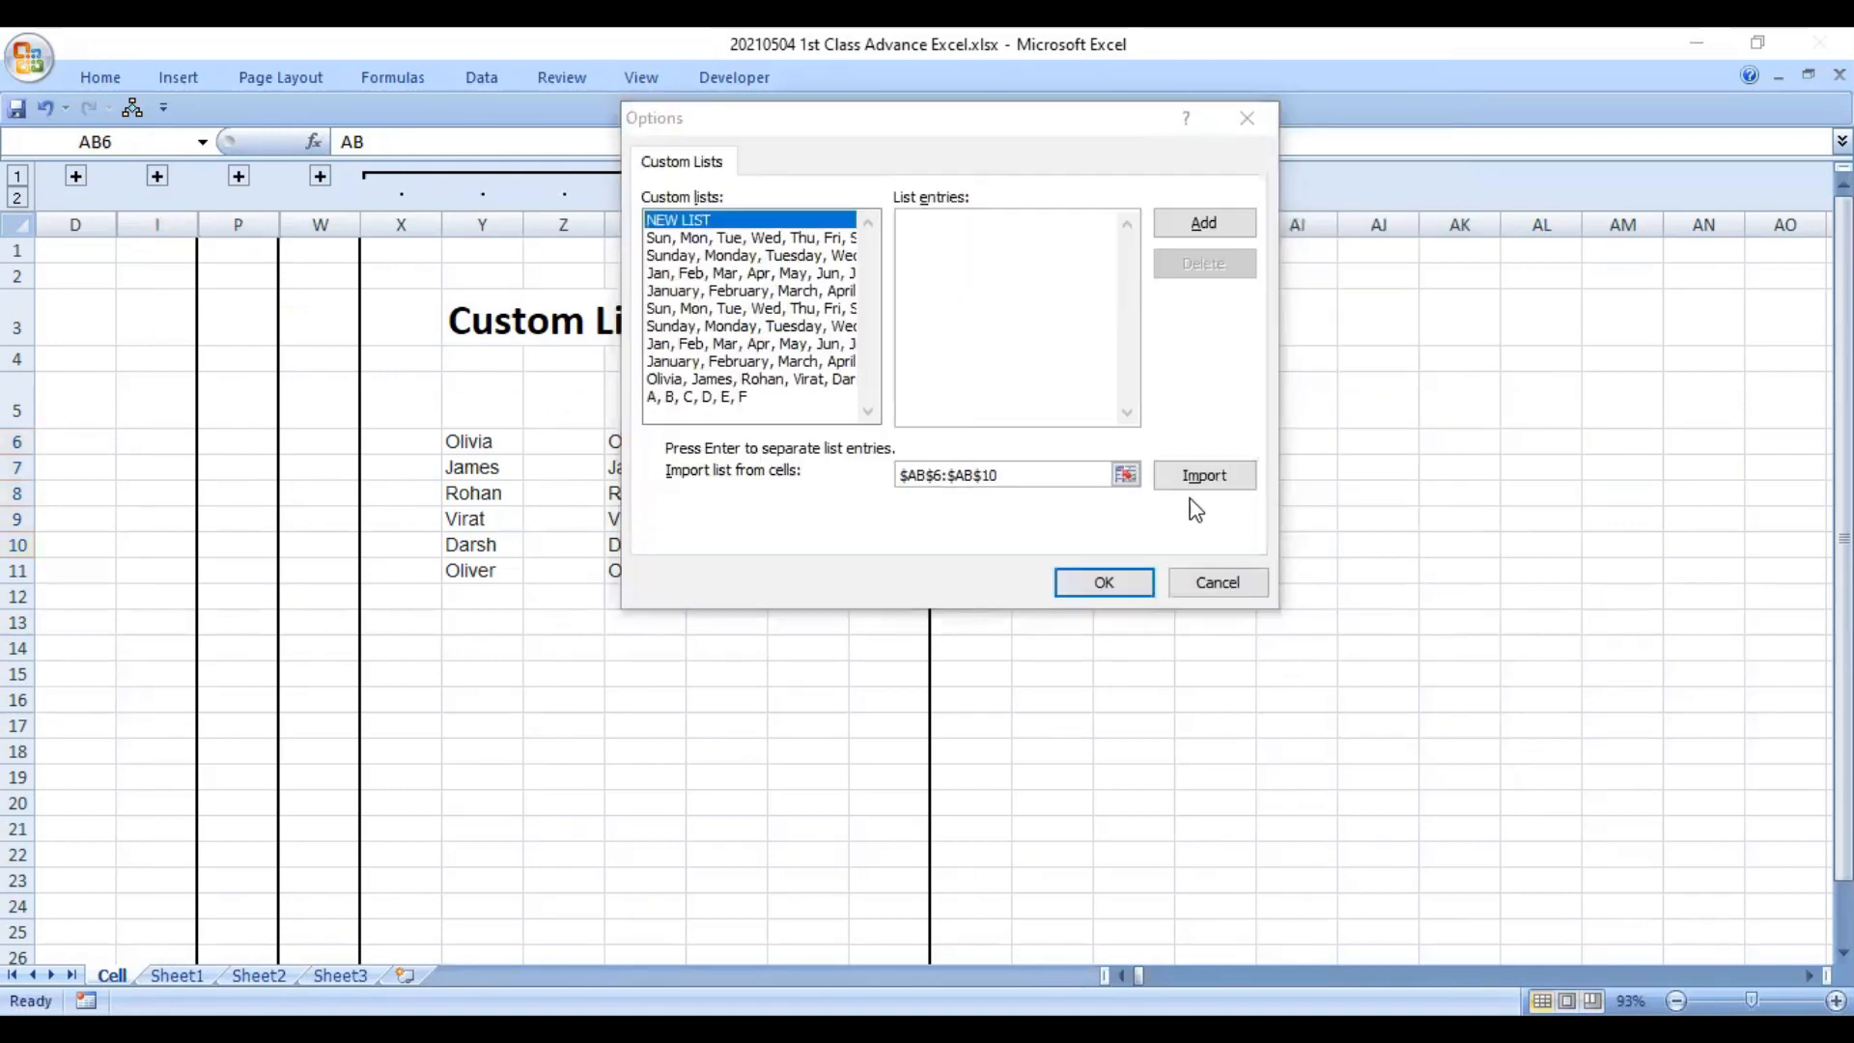
- Import the AB, CD, EF, GH, IJ entries as a custom list and accept the Excel options
{"action": "left_click", "coordinate": [1207, 478]}
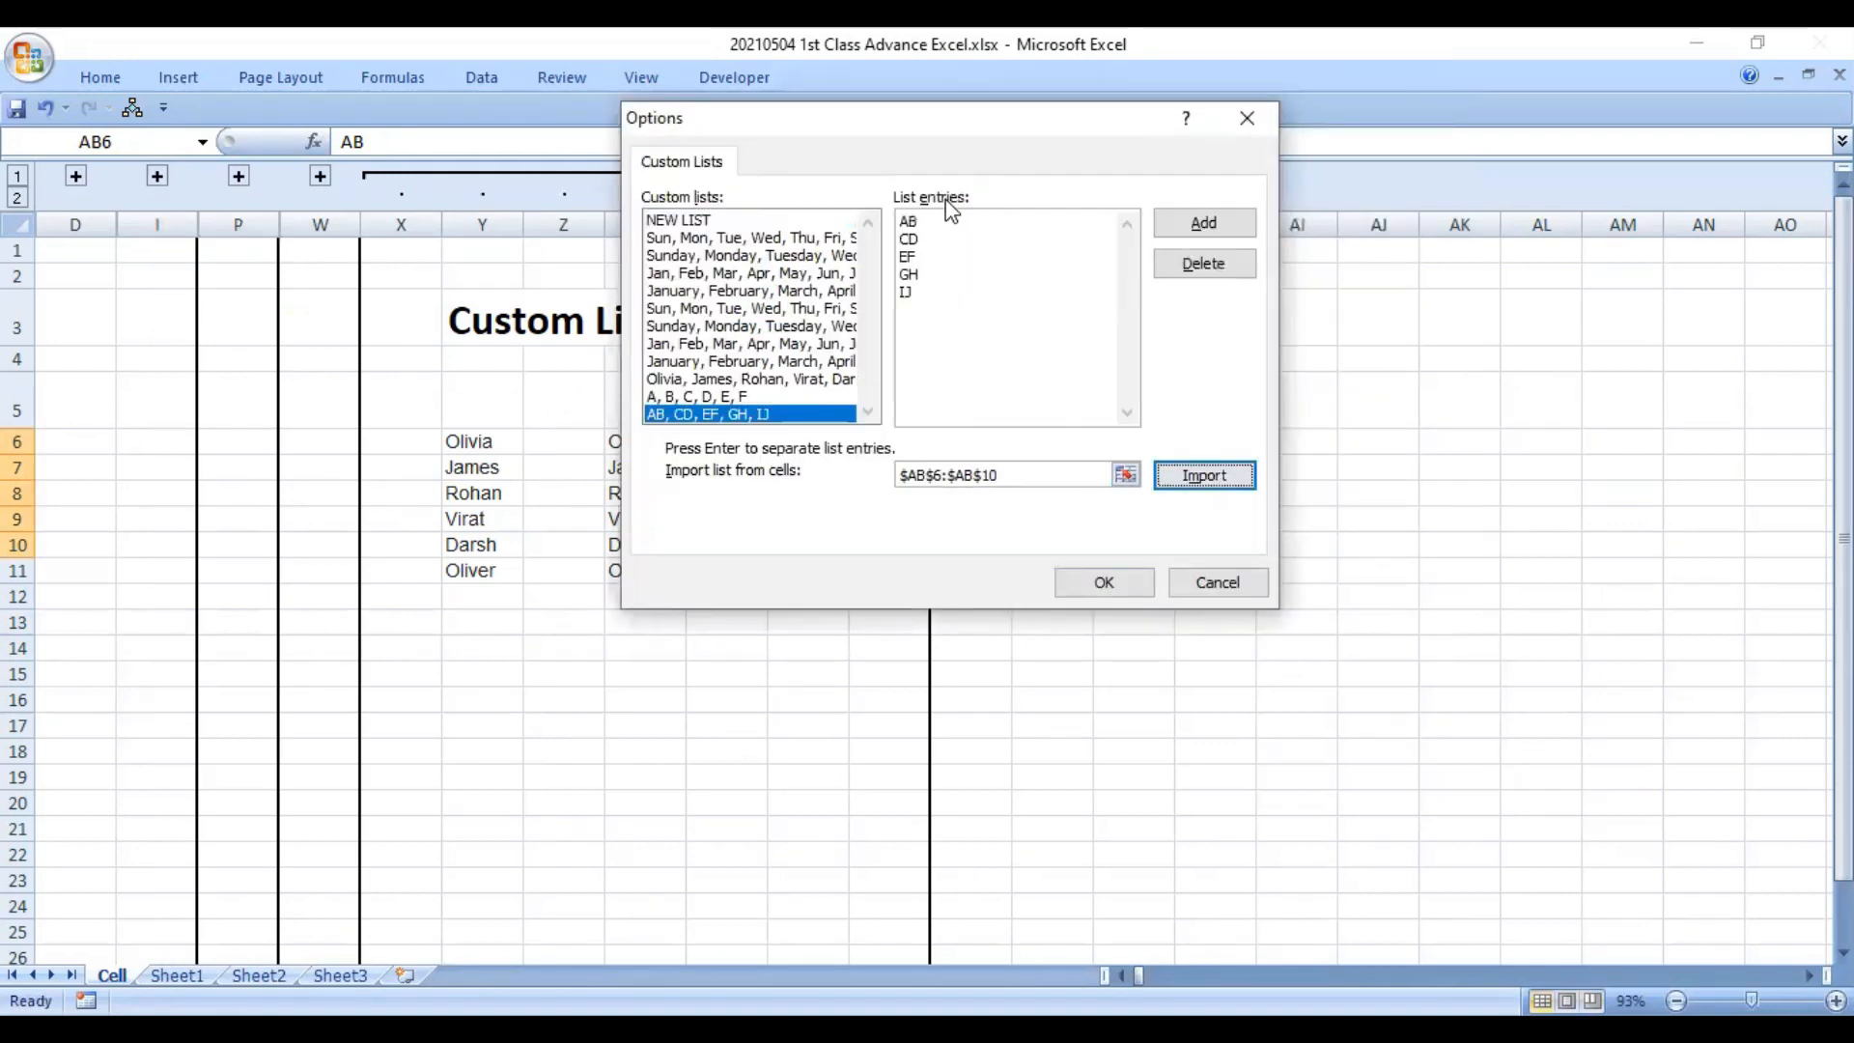
{"action": "left_click", "coordinate": [1184, 220]}
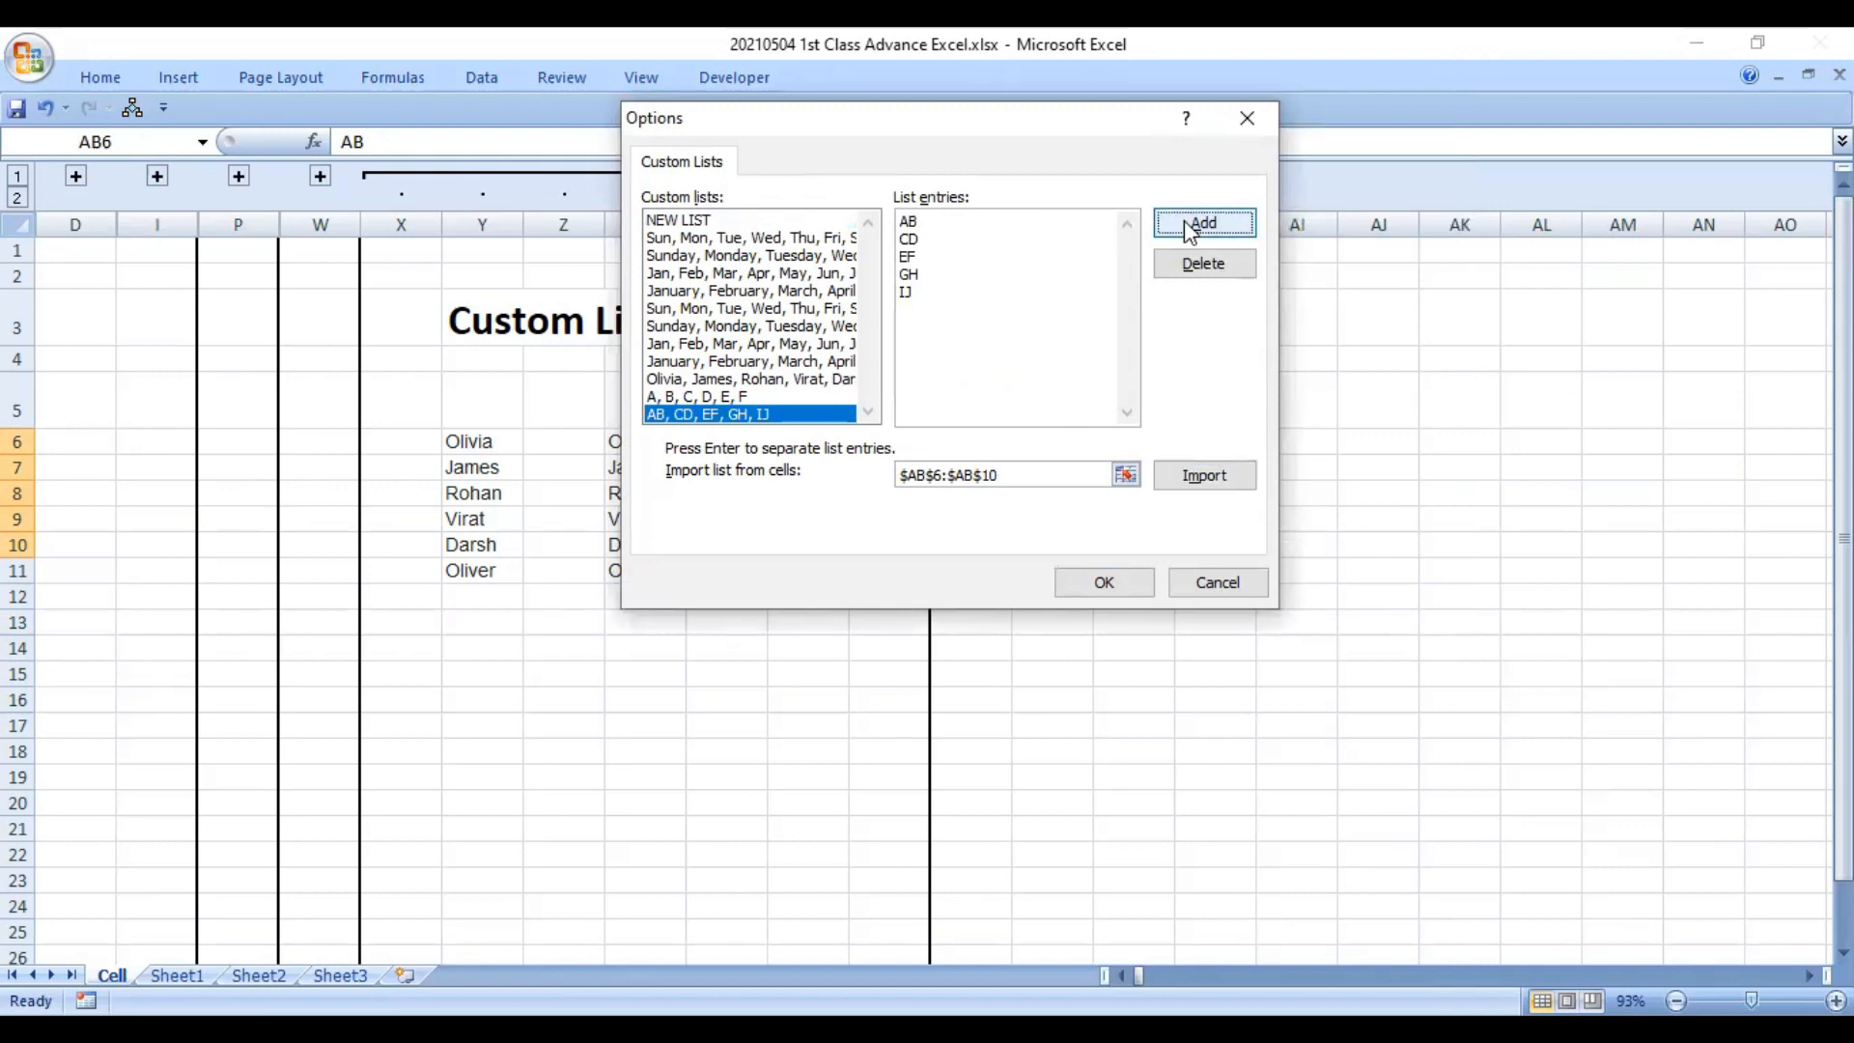
{"action": "left_click", "coordinate": [1105, 584]}
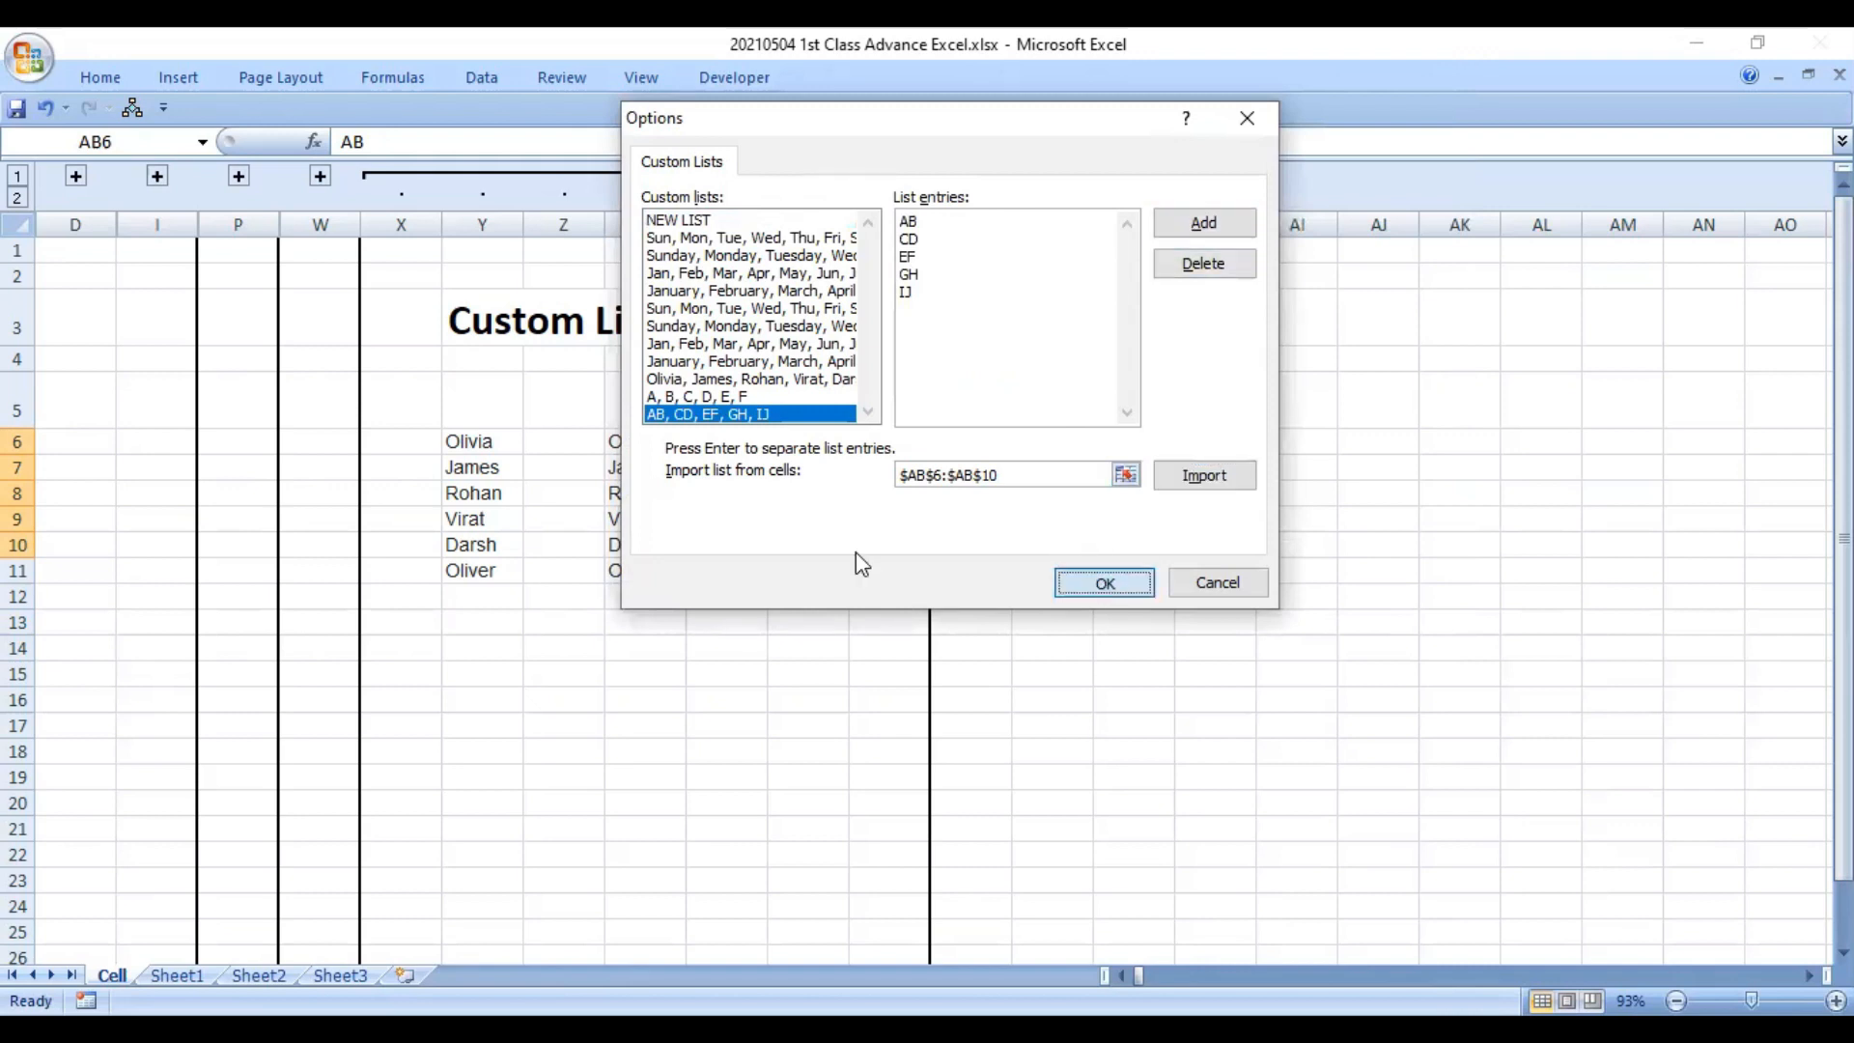
{"action": "key", "text": "Return"}
{"action": "left_click", "coordinate": [1122, 933]}
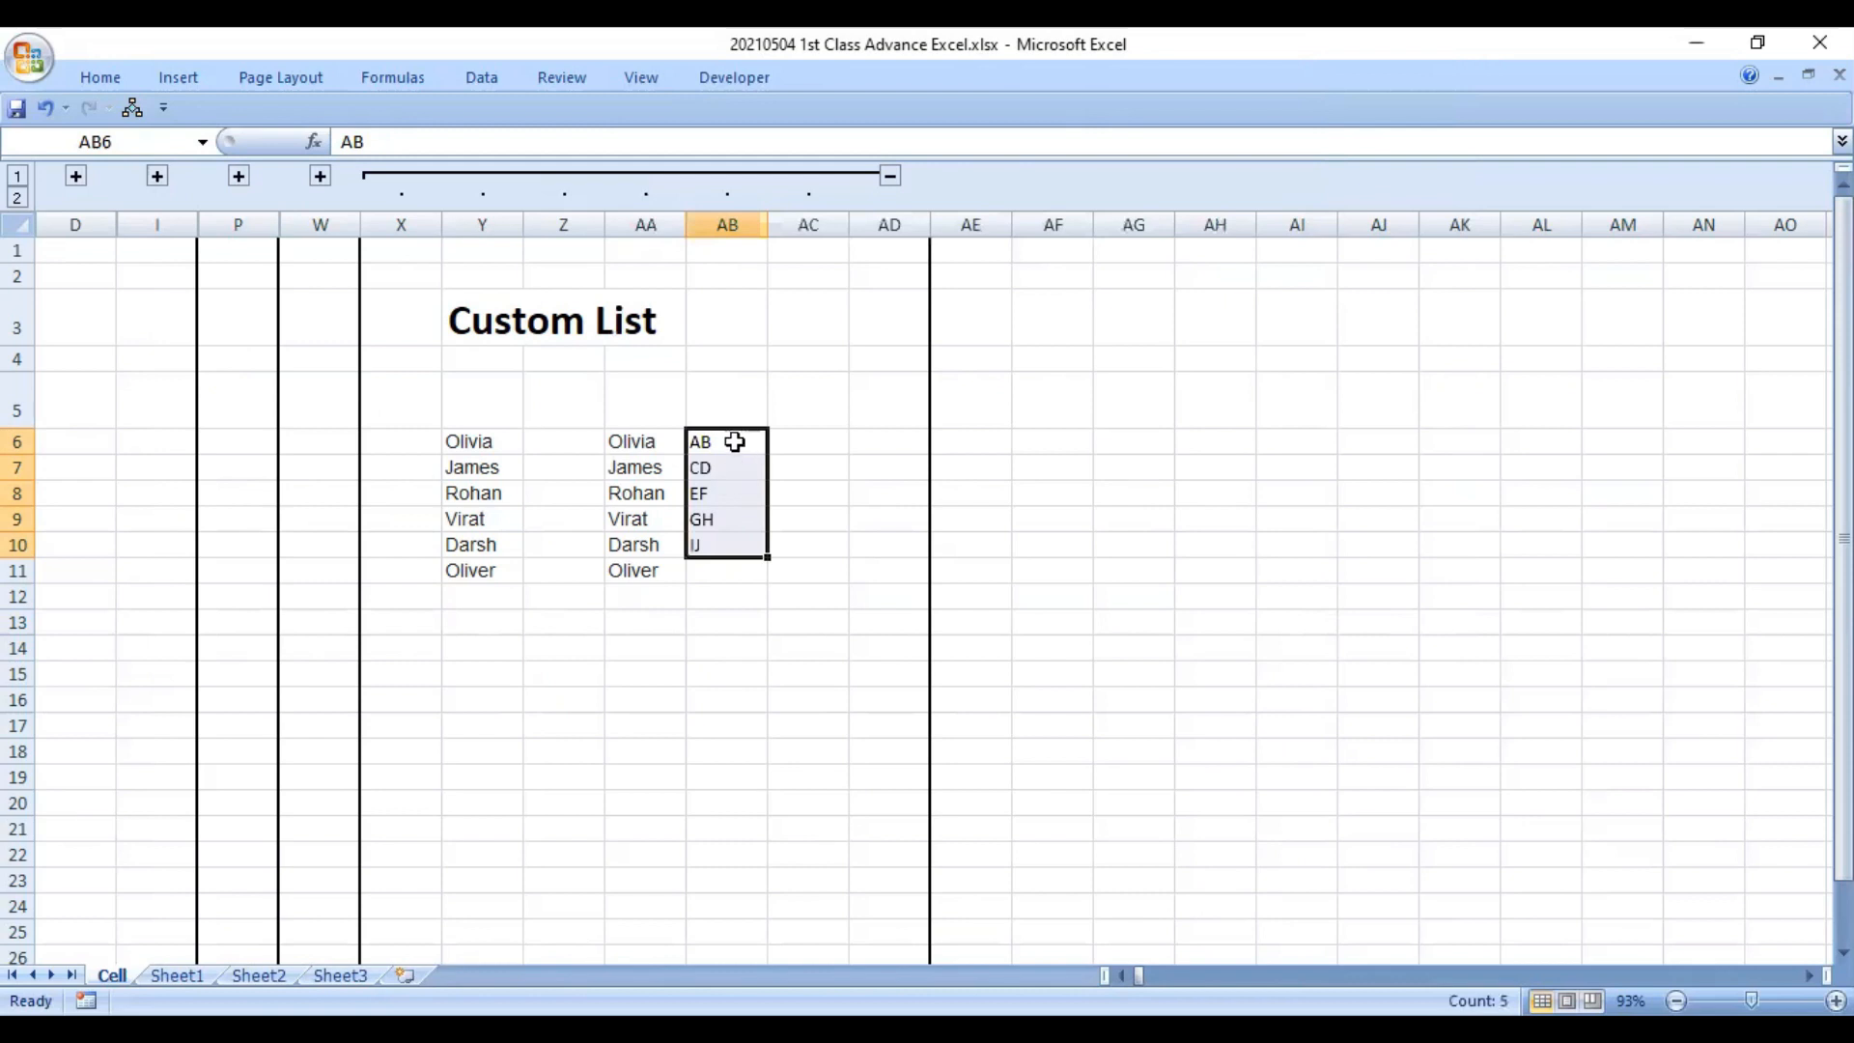
- Enter AB in cell AC6 and fill the custom list down to AC10
{"action": "left_click", "coordinate": [811, 461]}
{"action": "left_click", "coordinate": [820, 440]}
{"action": "type", "text": "AB"}
{"action": "key", "text": "Return"}
{"action": "left_click", "coordinate": [821, 440]}
{"action": "left_click_drag", "start_coordinate": [849, 453], "coordinate": [852, 548]}
{"action": "left_click", "coordinate": [841, 545]}
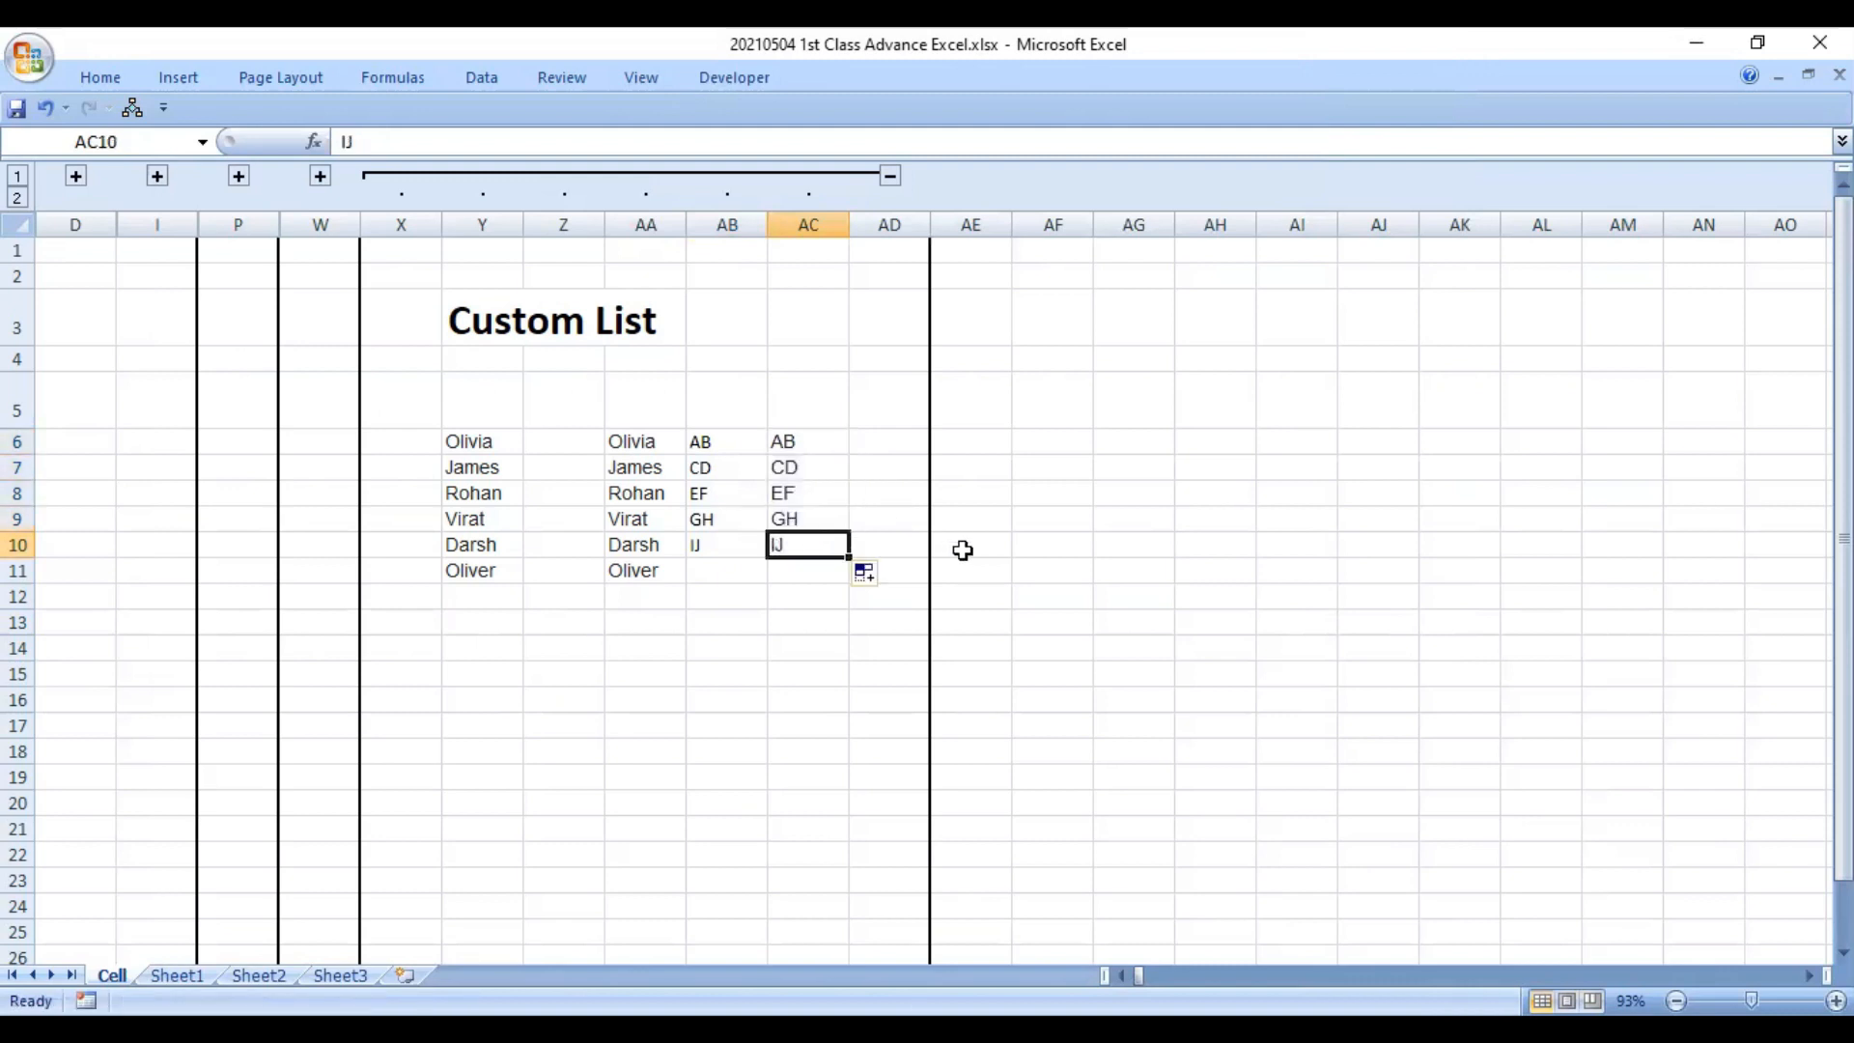